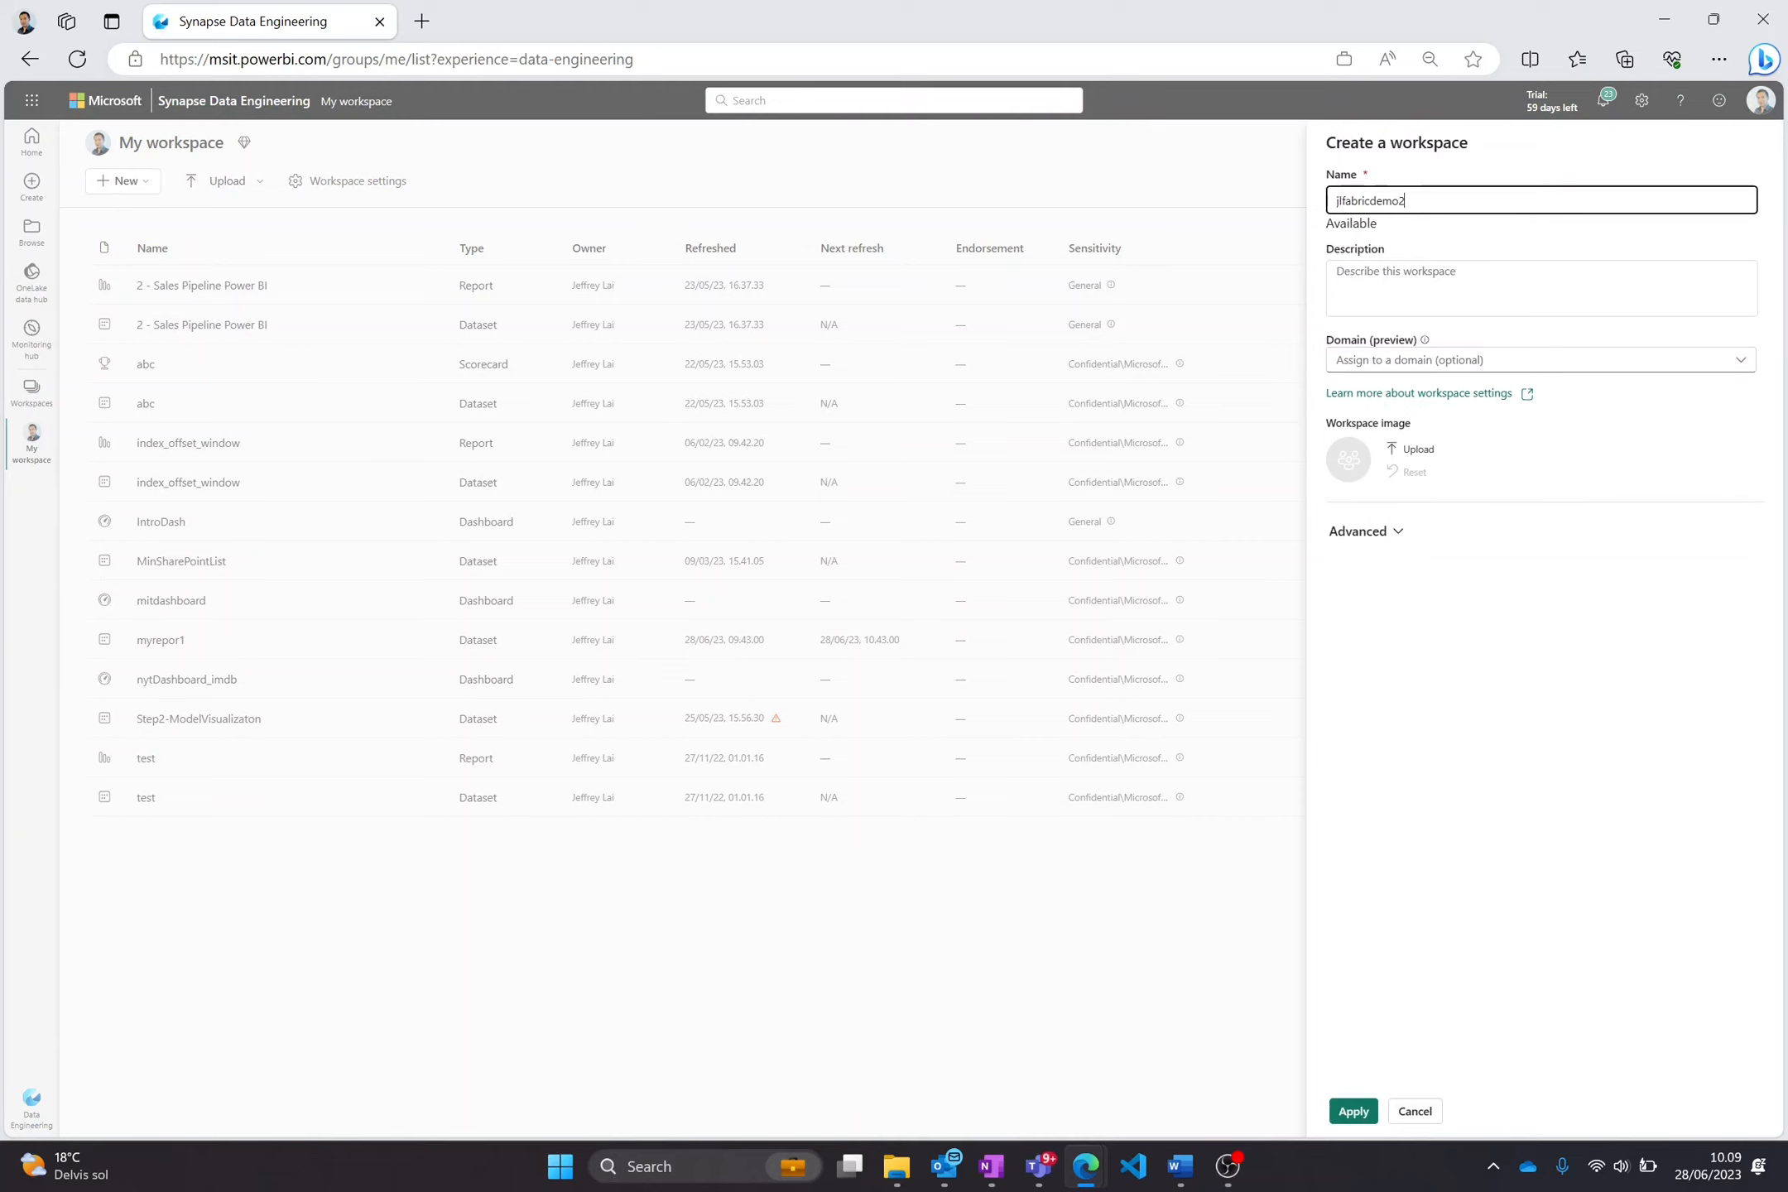
Create the jlfabricdemo2 workspace and switch to the Real-Time Analytics experience.
left_click(1353, 1111)
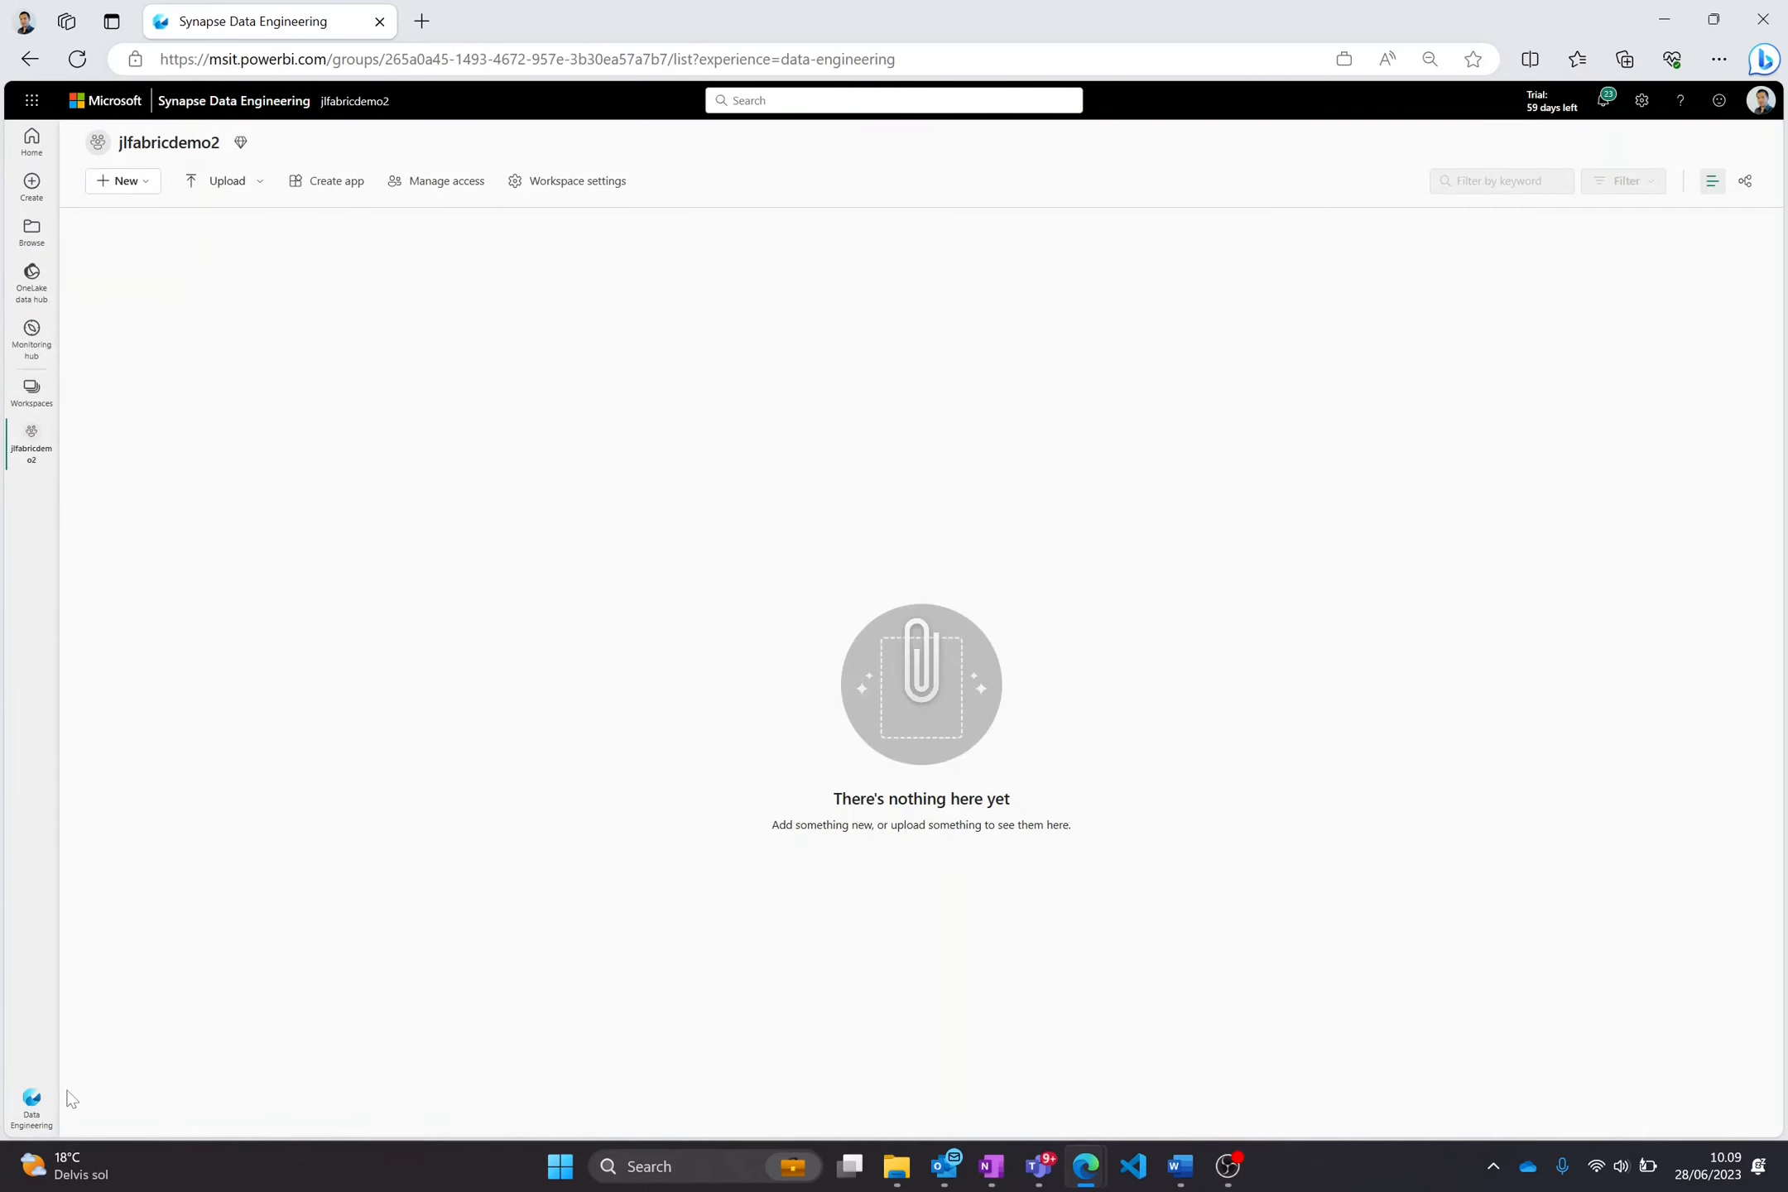
left_click(34, 1105)
left_click(137, 1121)
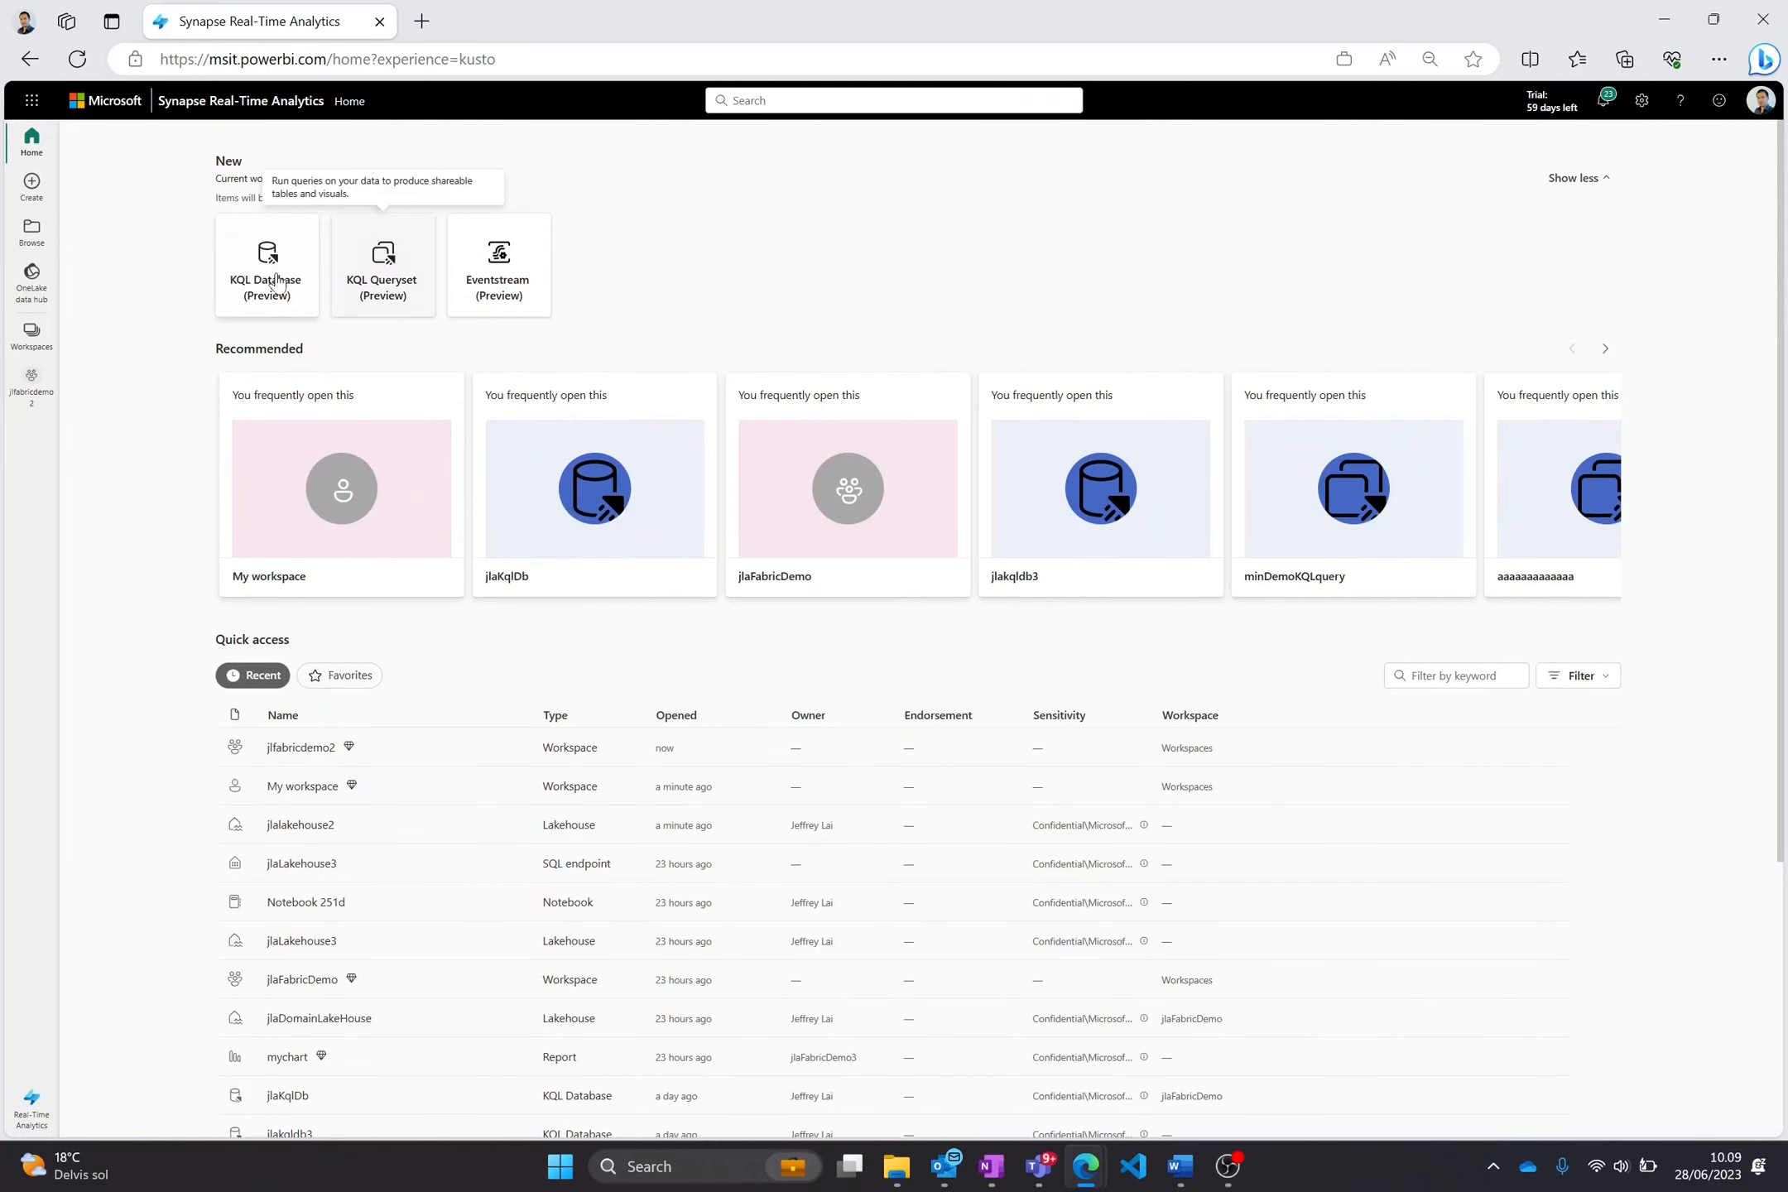
Create a new KQL database named jladb2 in the workspace.
left_click(265, 269)
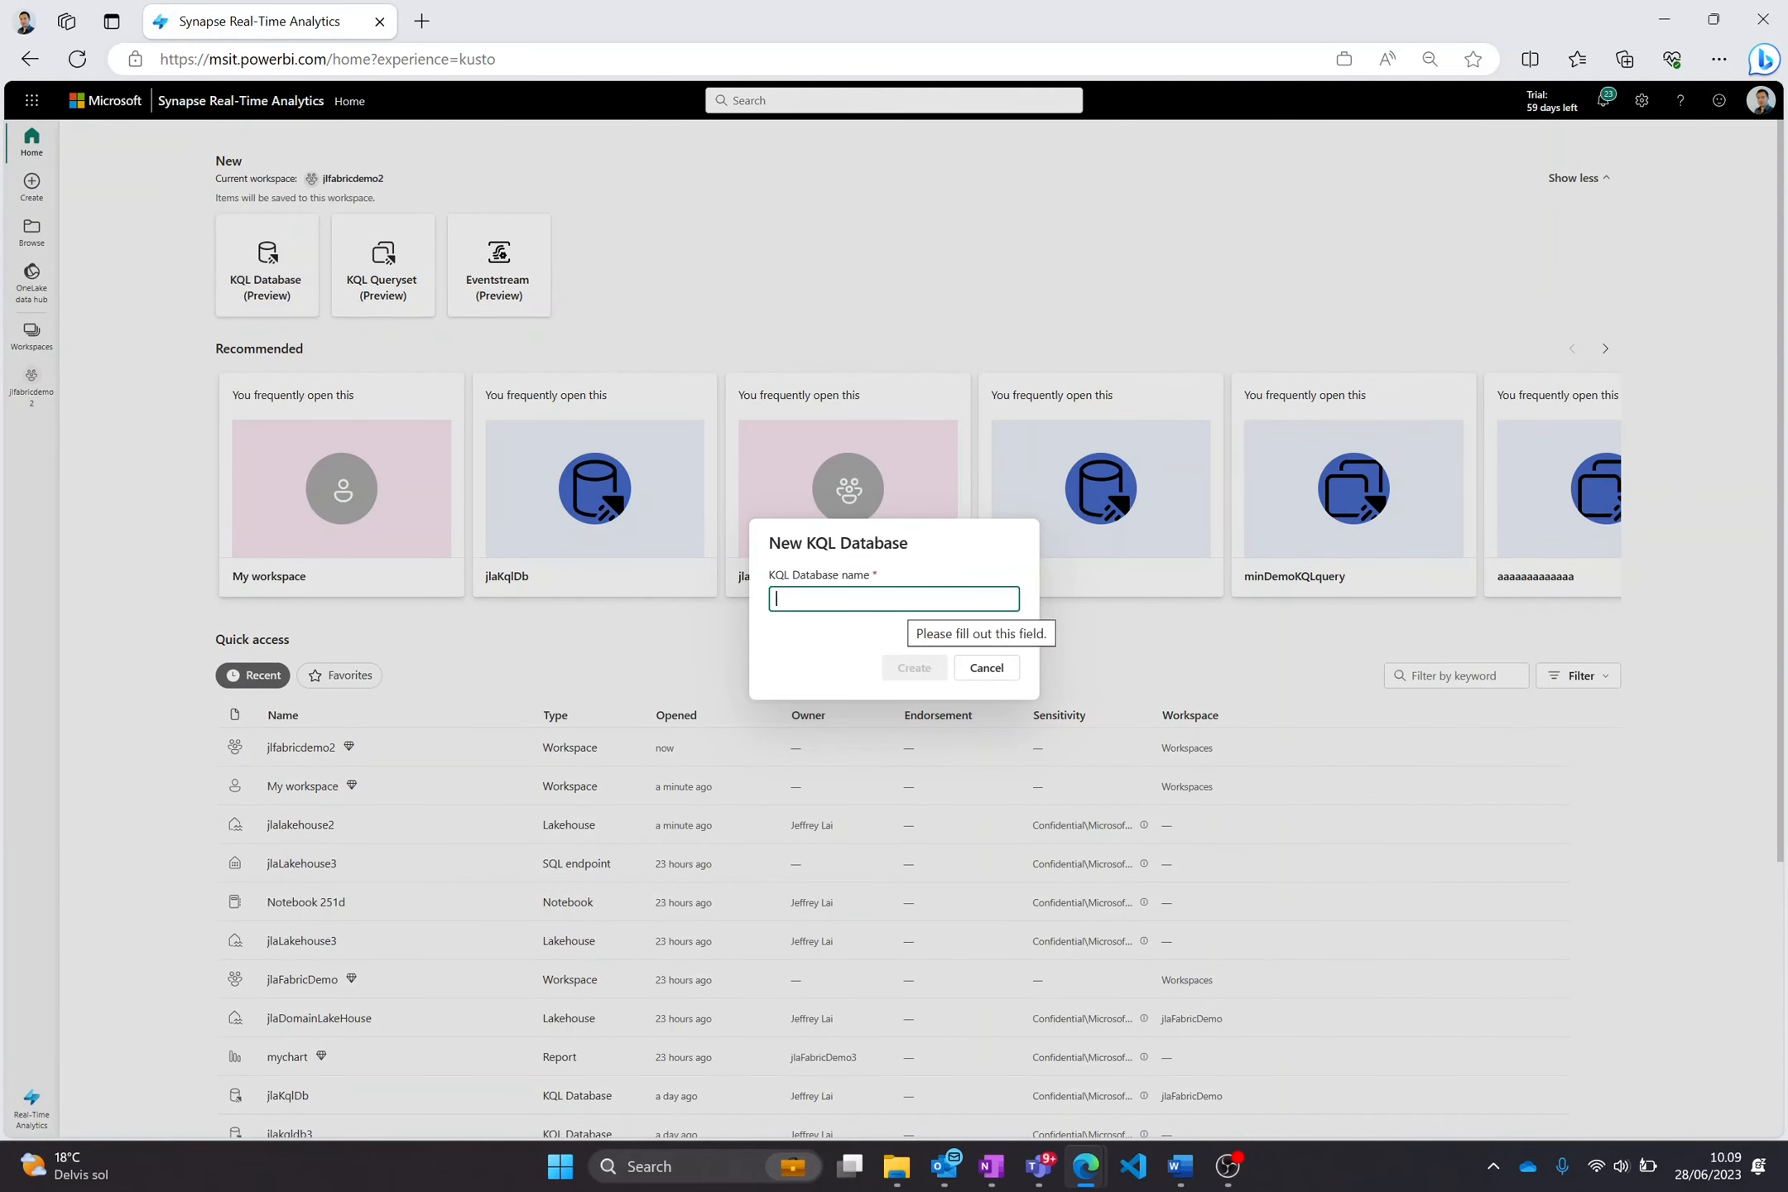
type("jladb2")
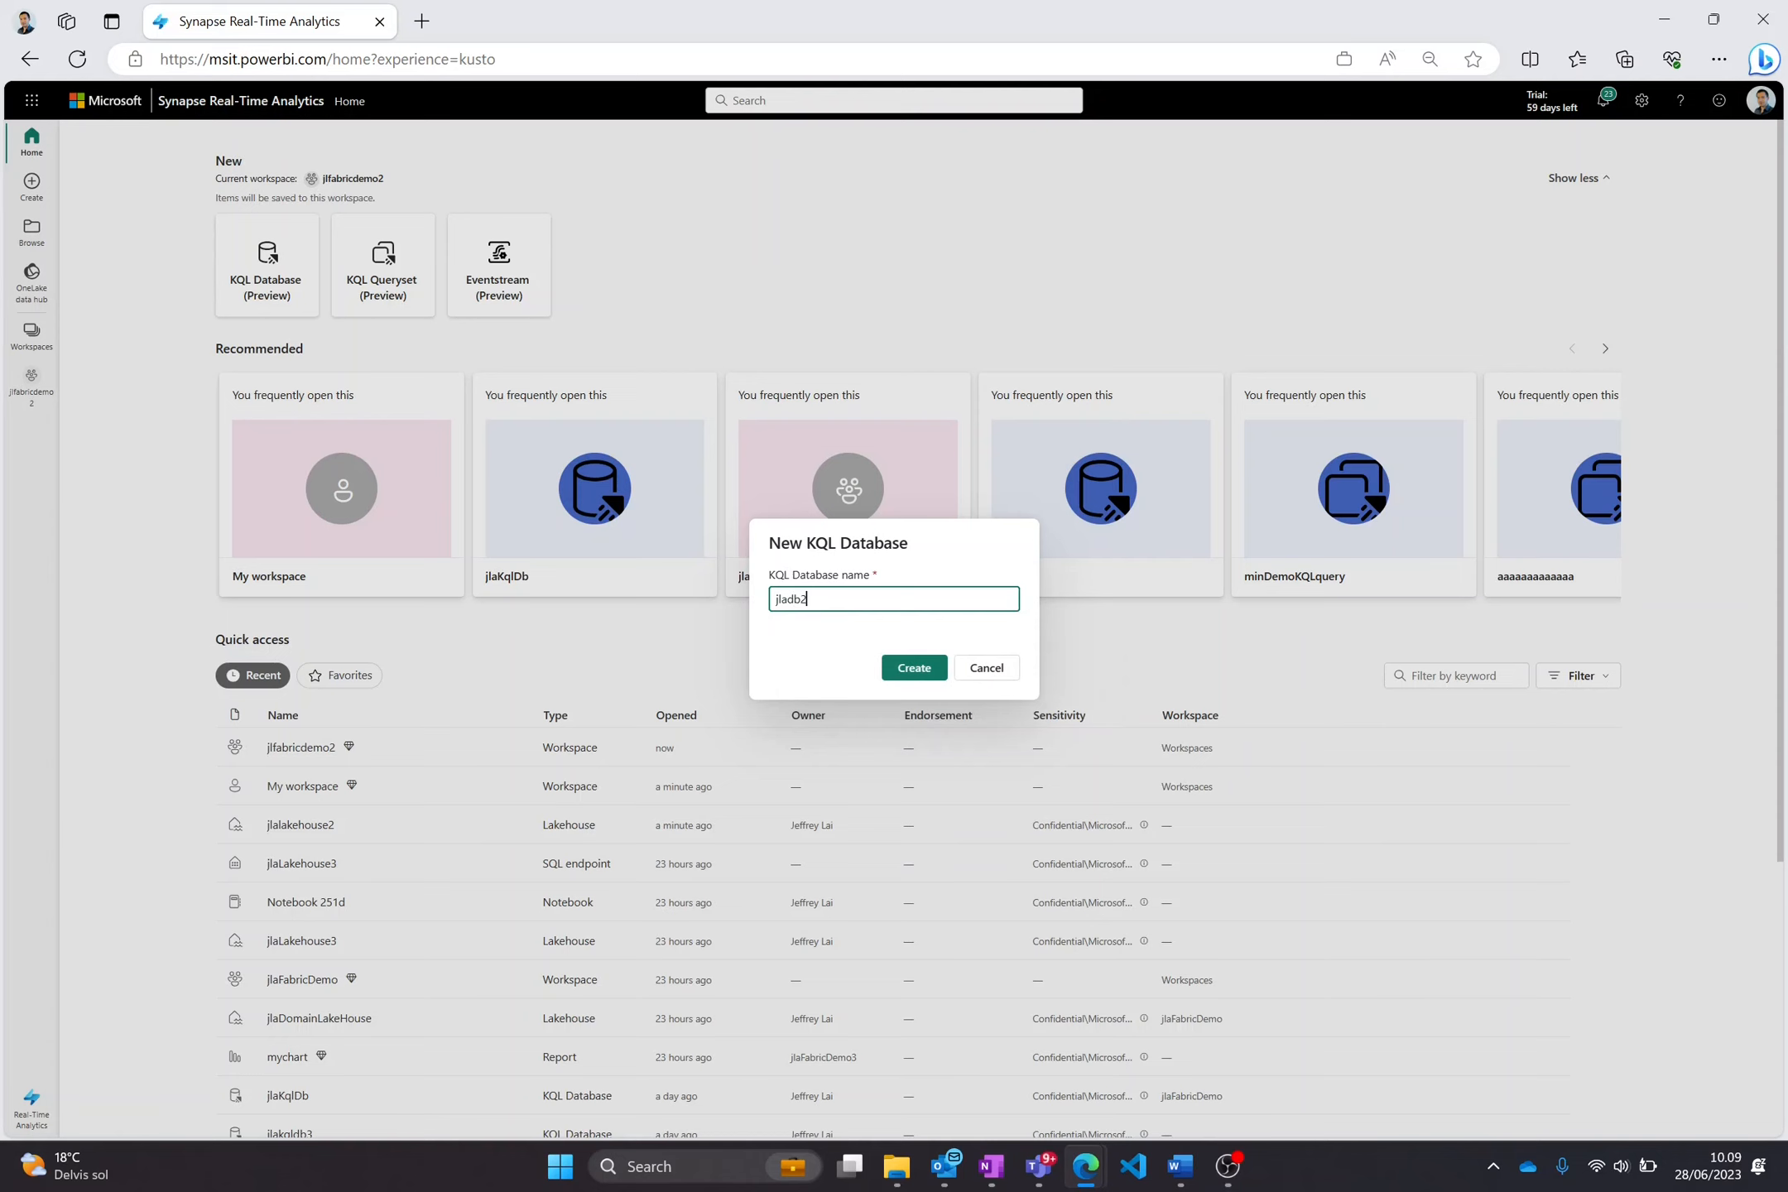
key("Return")
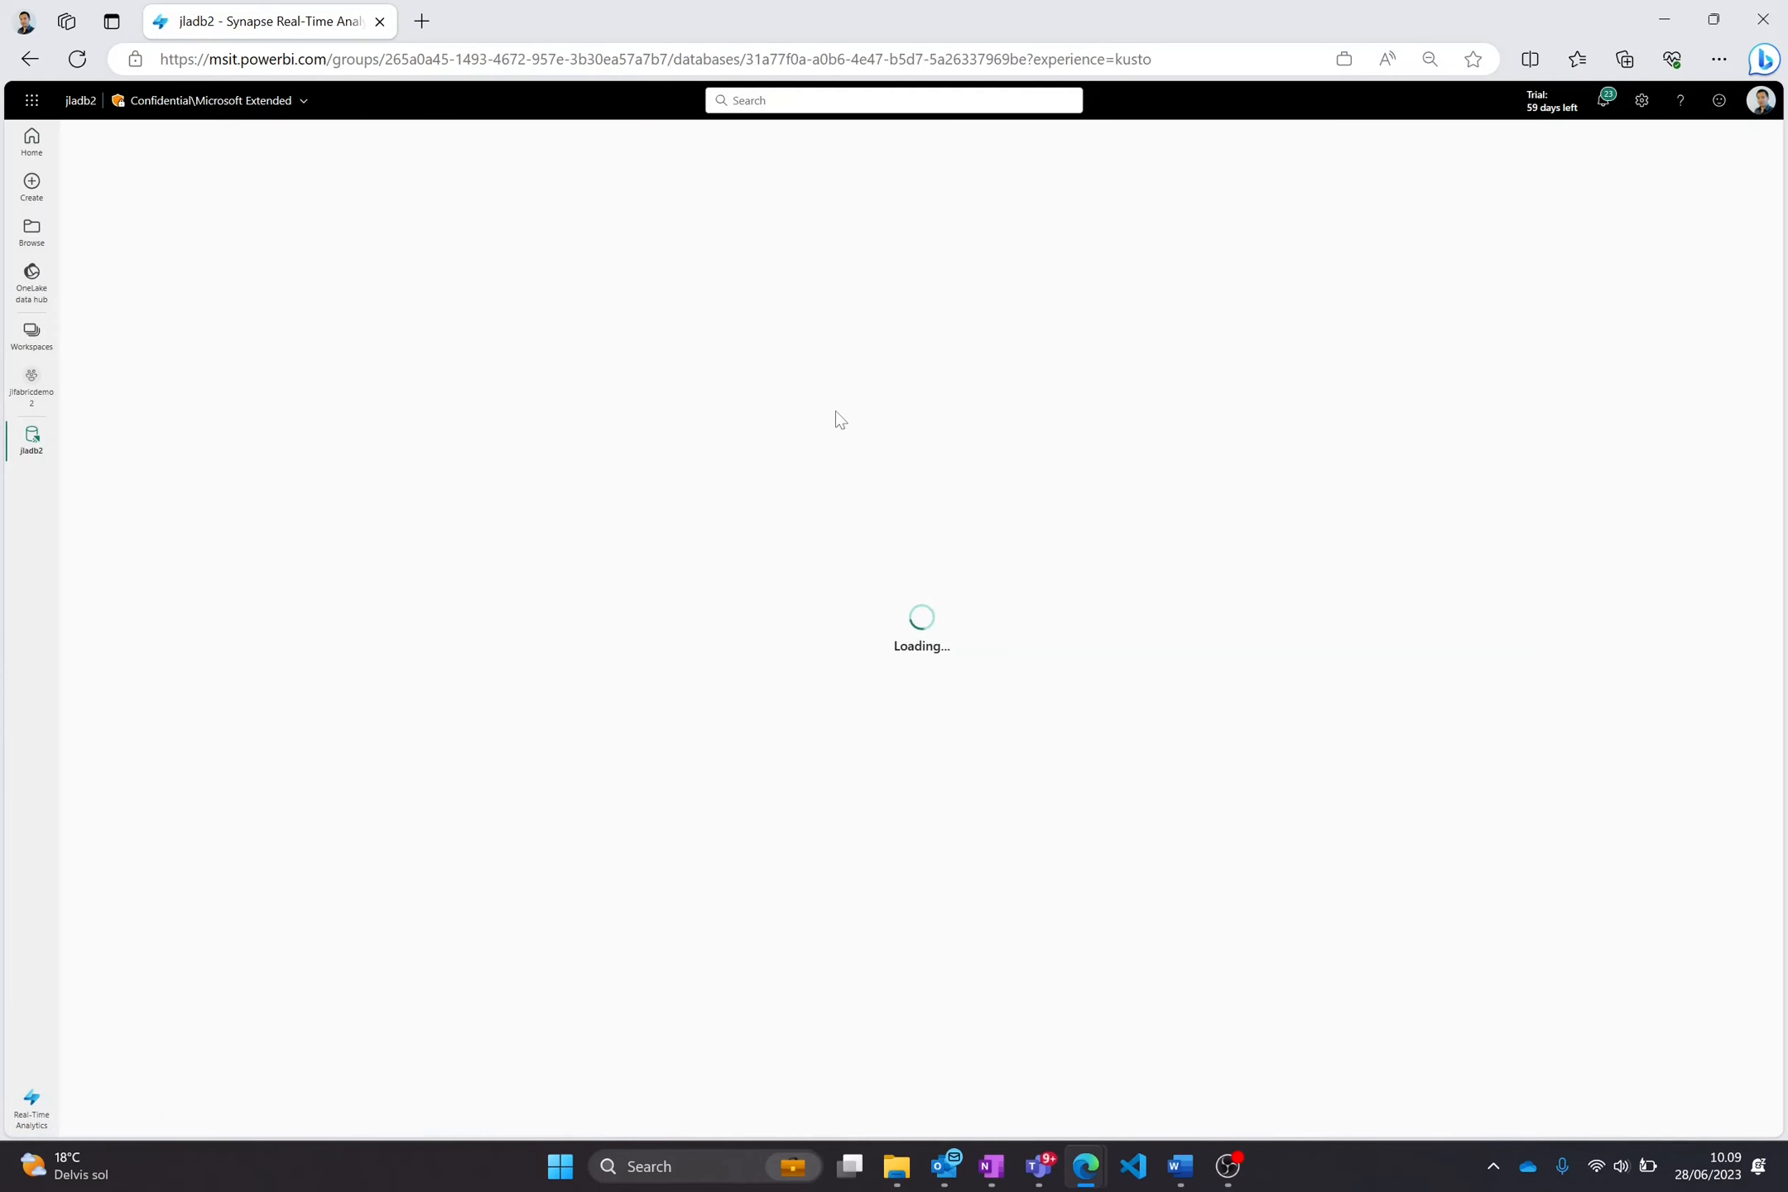
Return to the Real-Time Analytics home and create a new Eventstream named jlatxaxidata.
left_click(24, 1105)
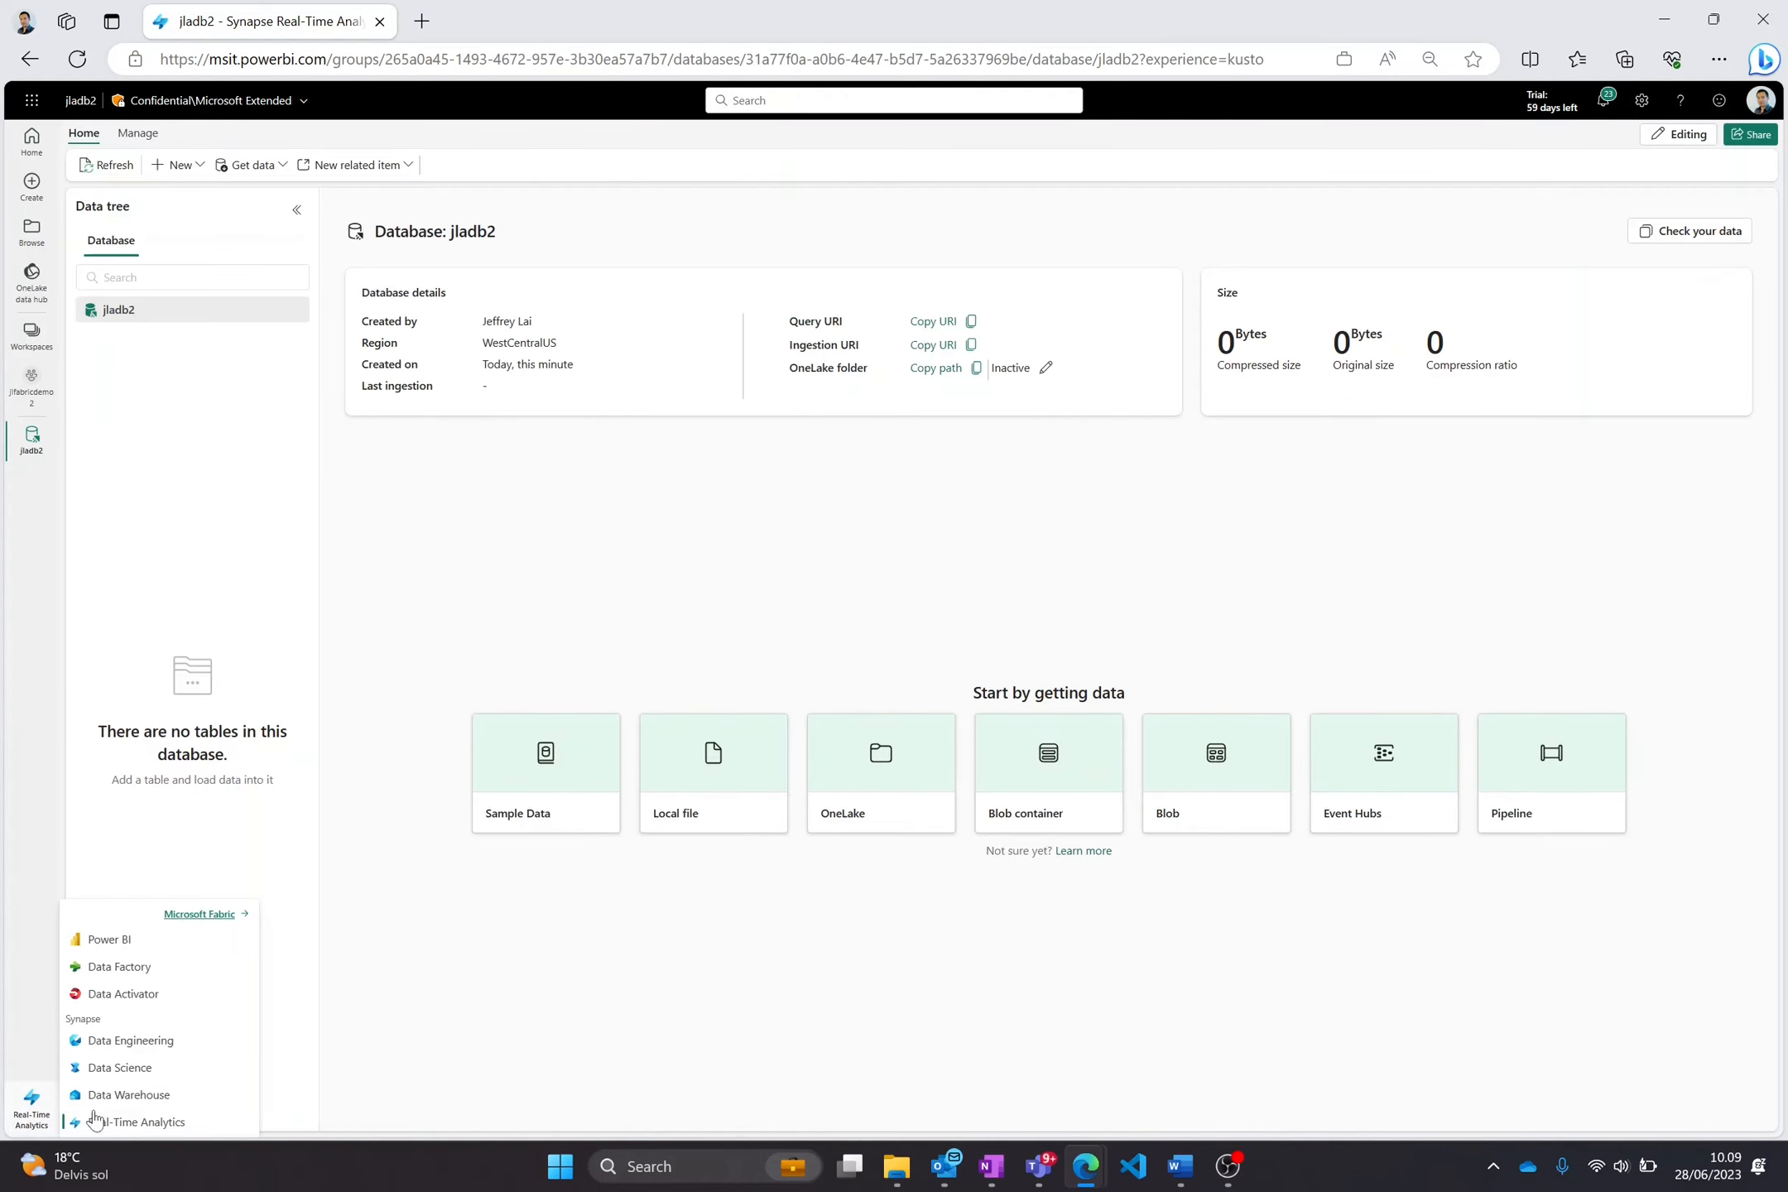
left_click(147, 1123)
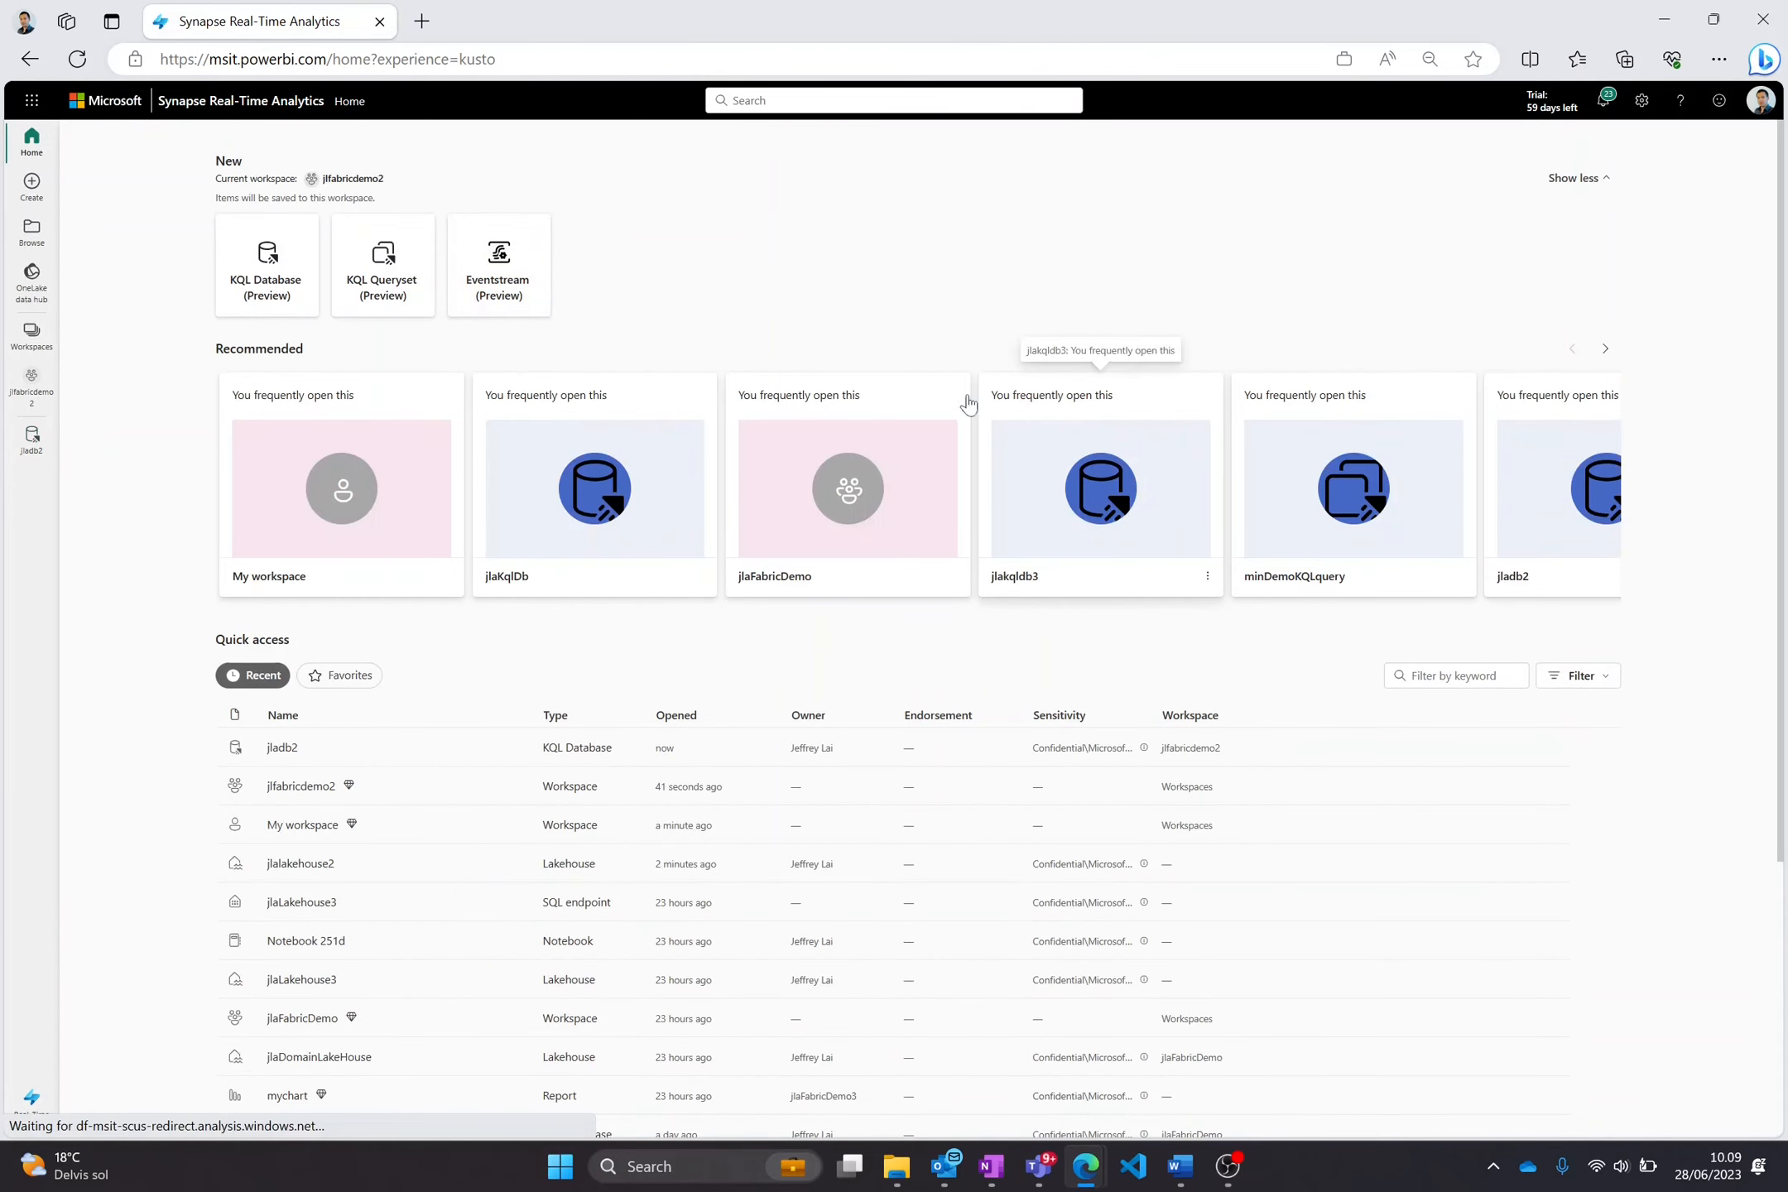
left_click(538, 281)
type("jlatxaxidata")
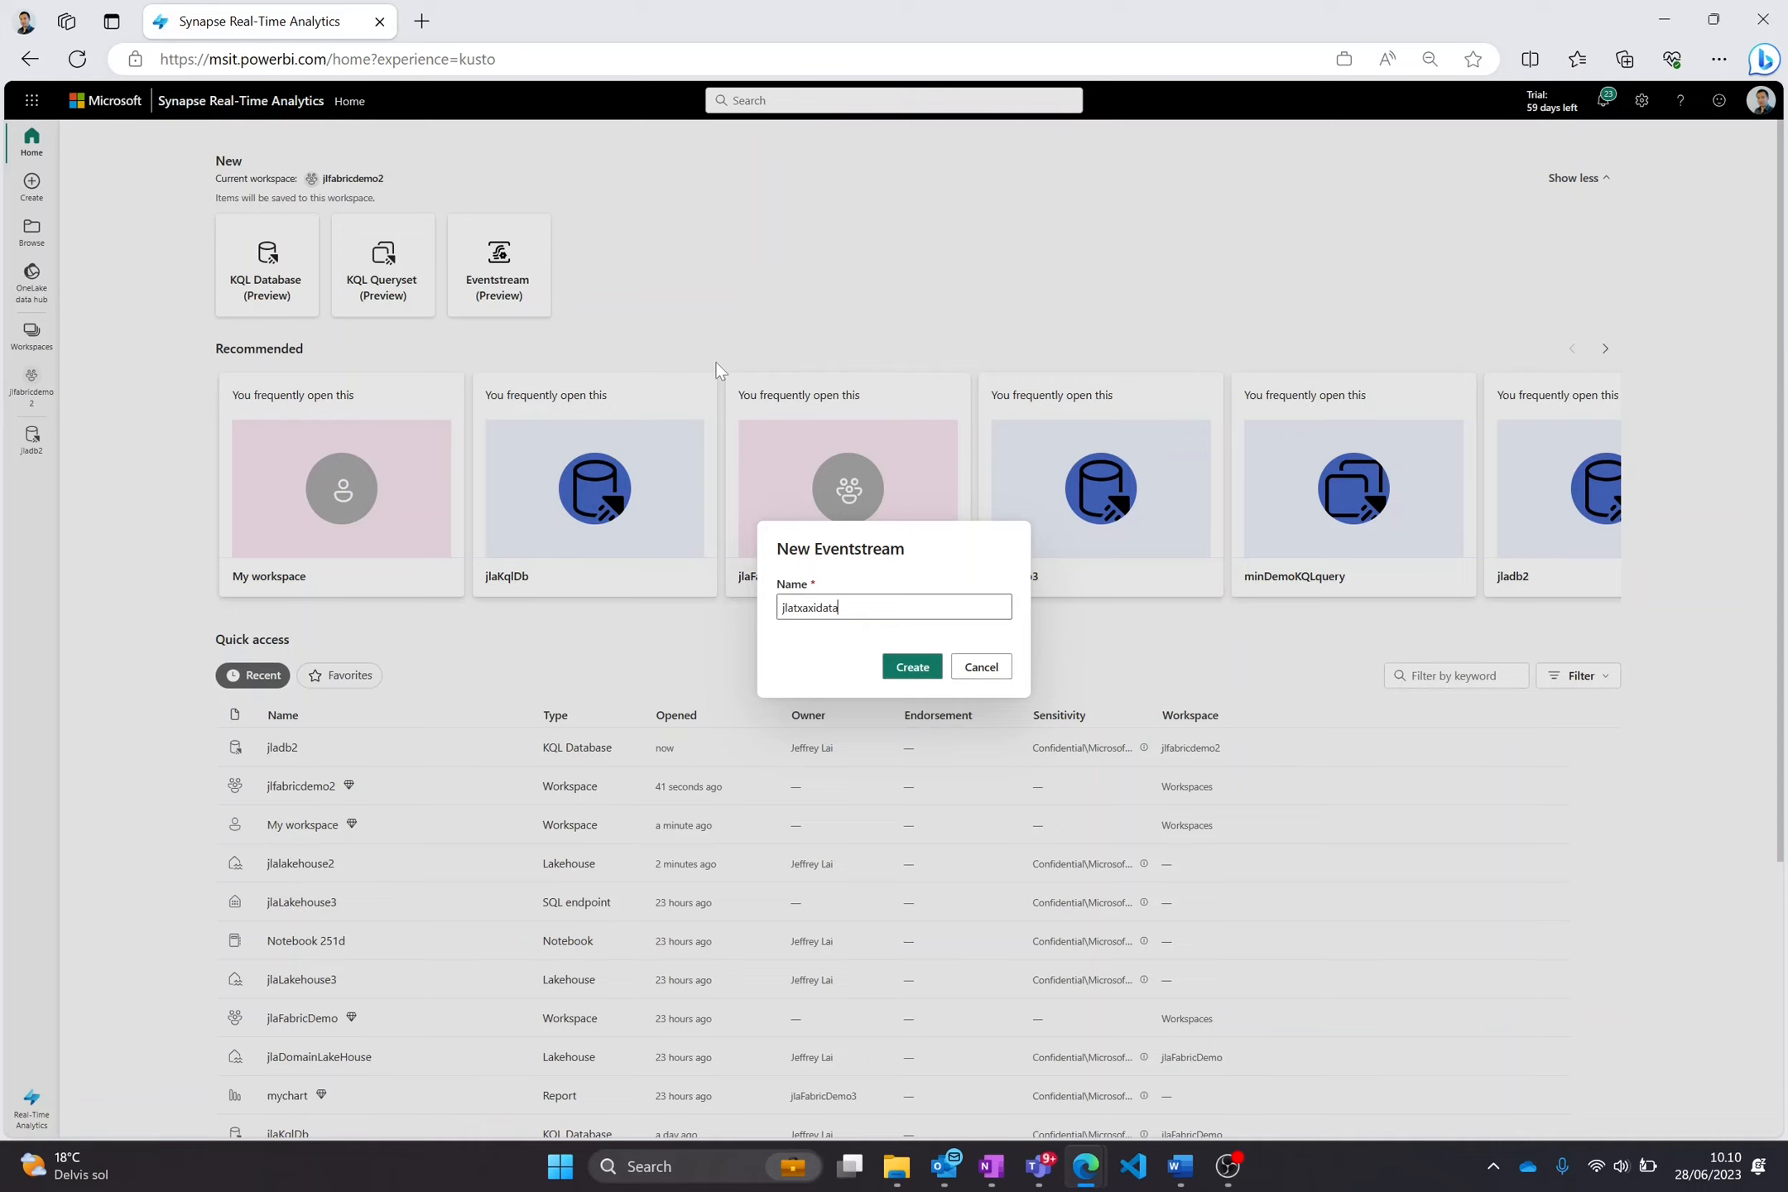
left_click(910, 666)
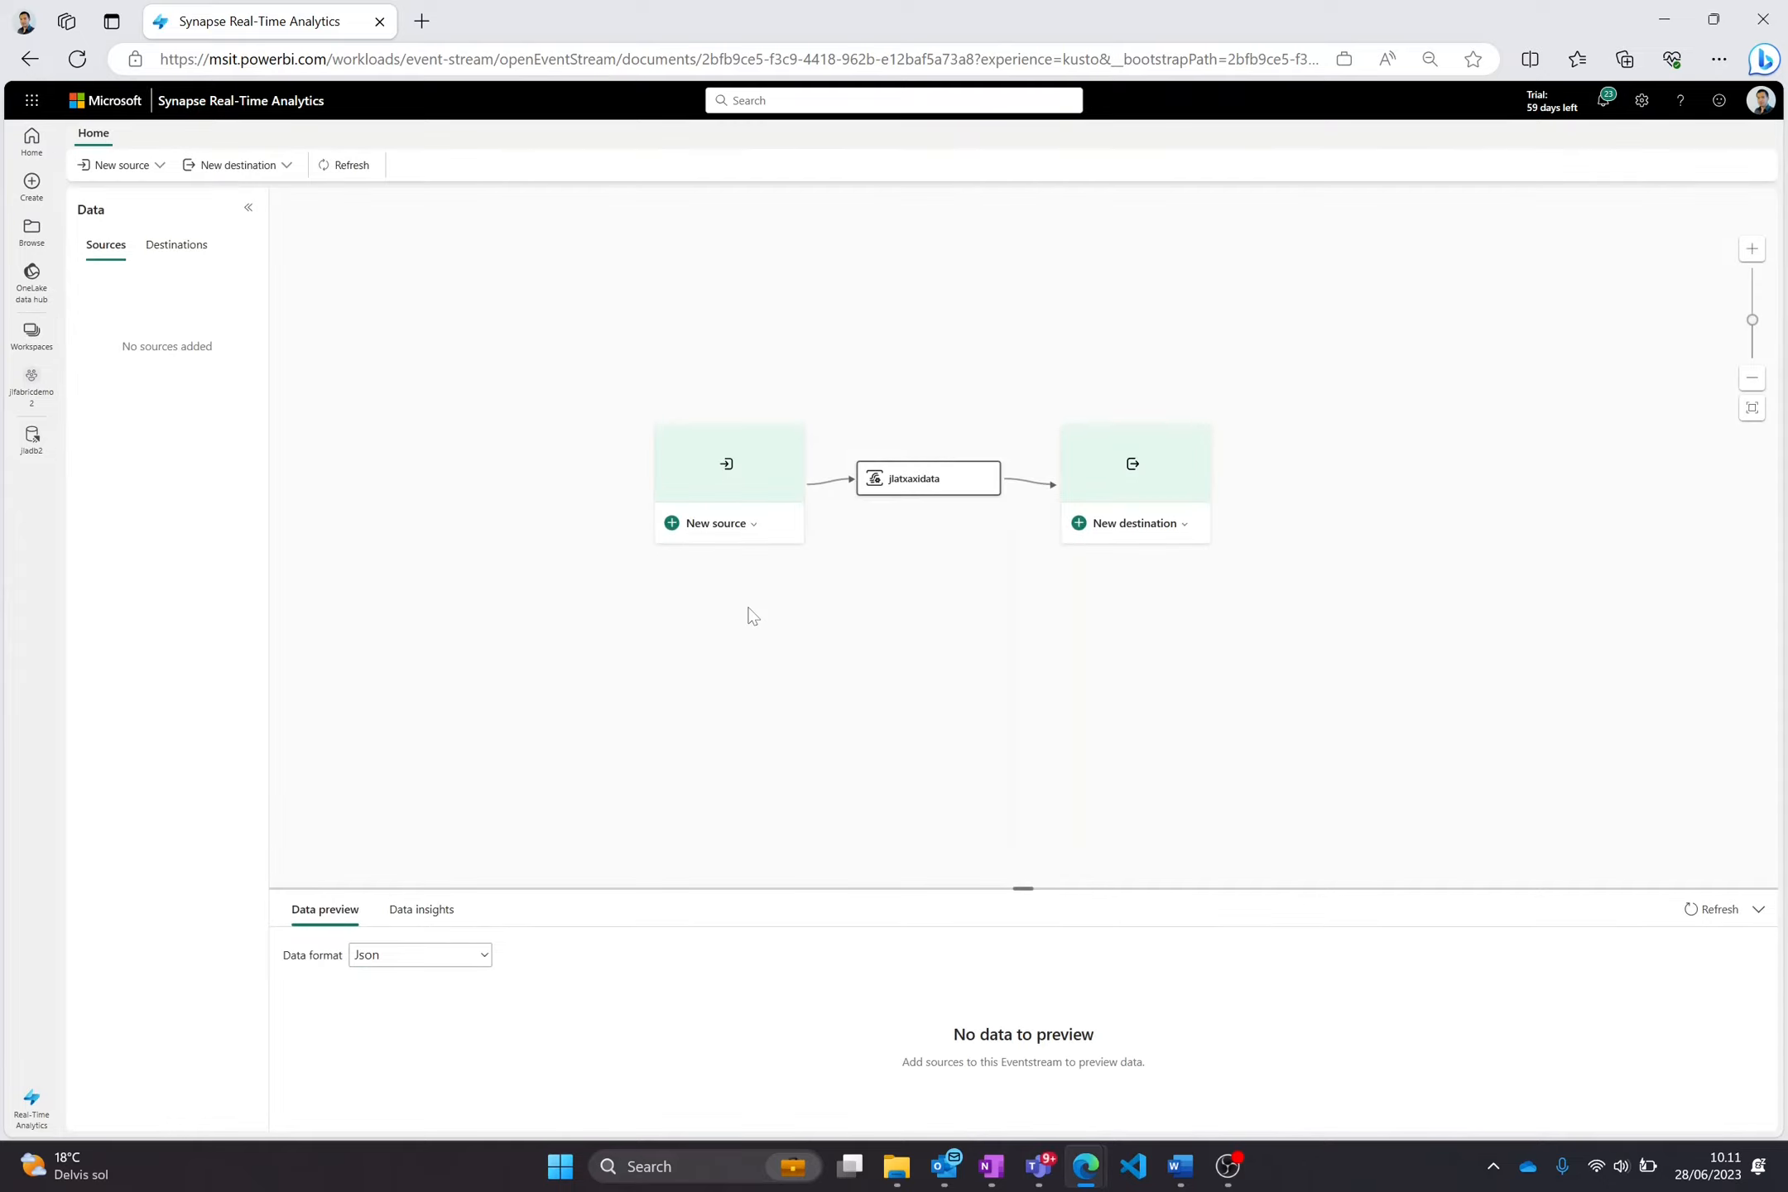
Add a sample data source named tazi to the eventstream, using the Yellow Taxi data.
left_click(749, 538)
left_click(760, 564)
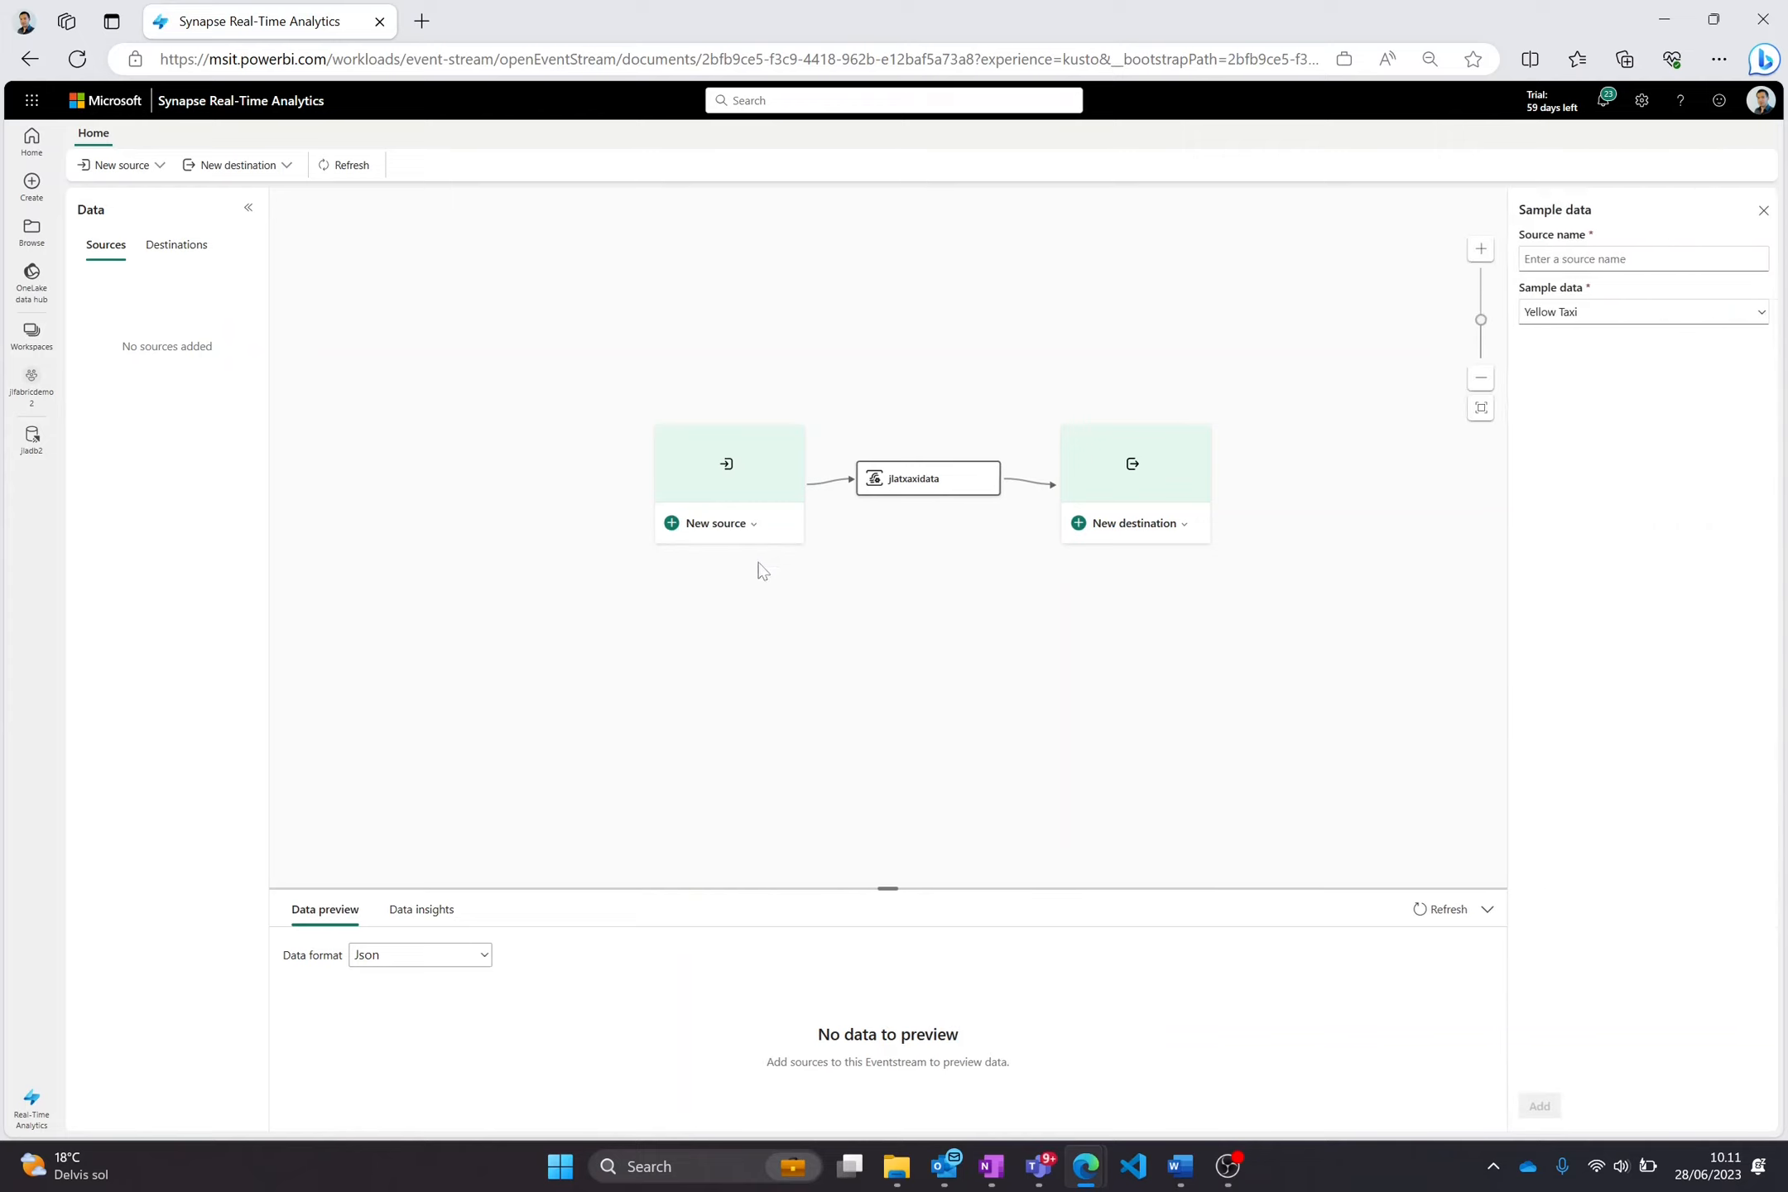
type("tazi")
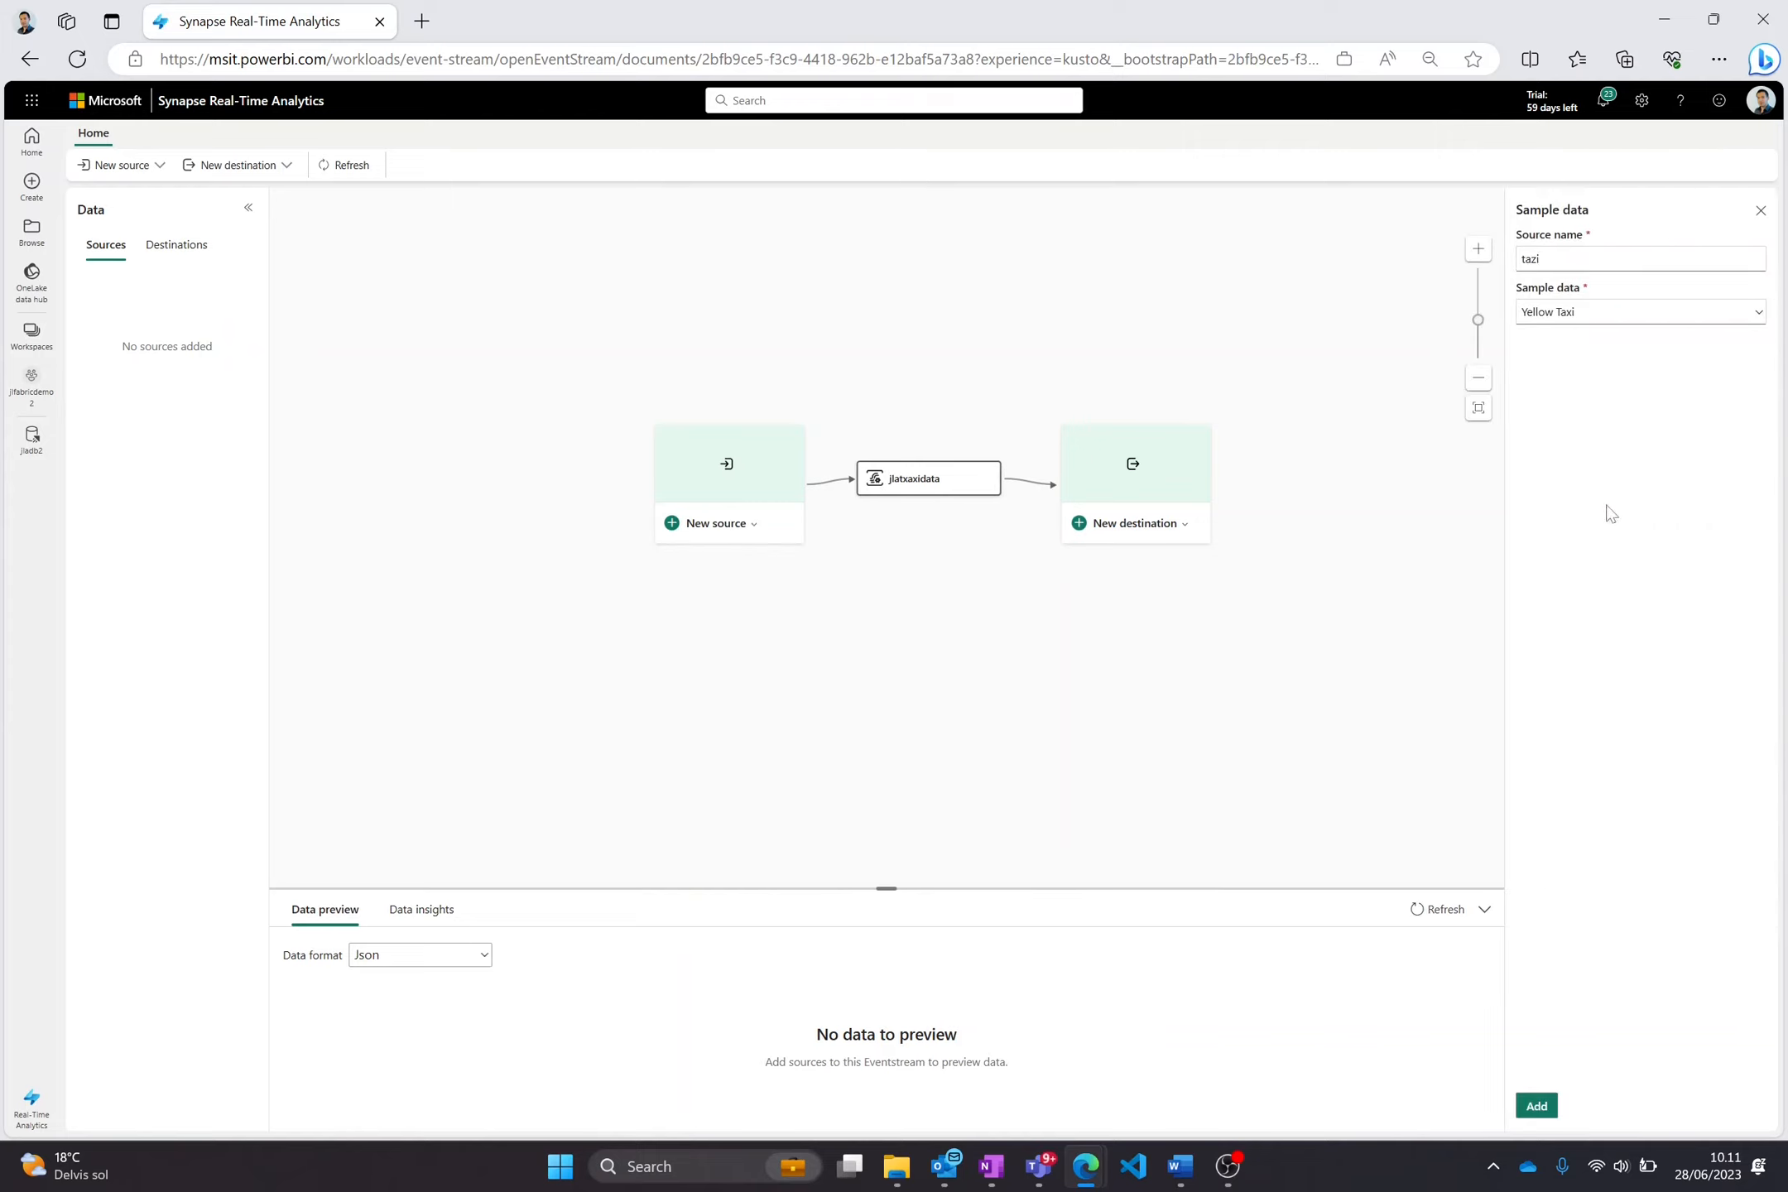
left_click(1536, 1106)
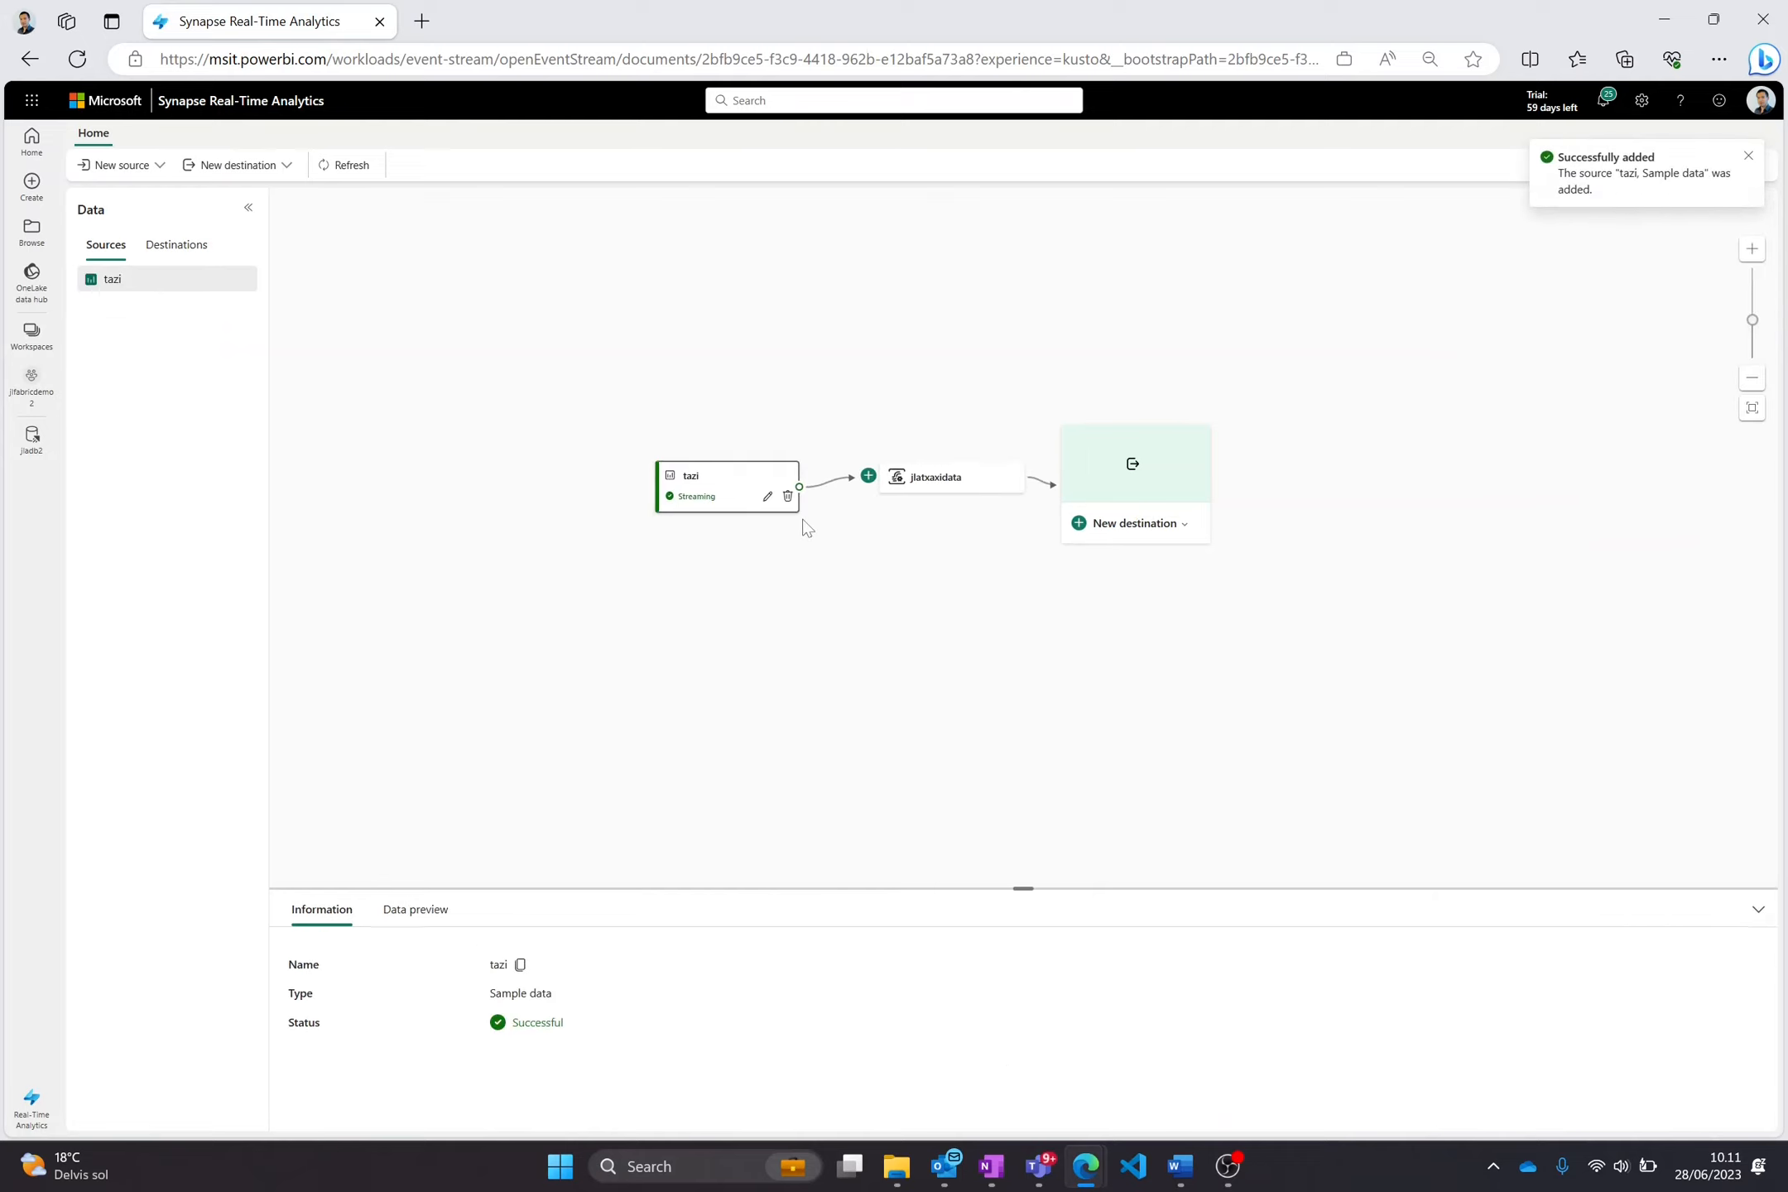
Check the tazi source's data preview and the data insights of the jlatxaxidata eventstream.
left_click(416, 908)
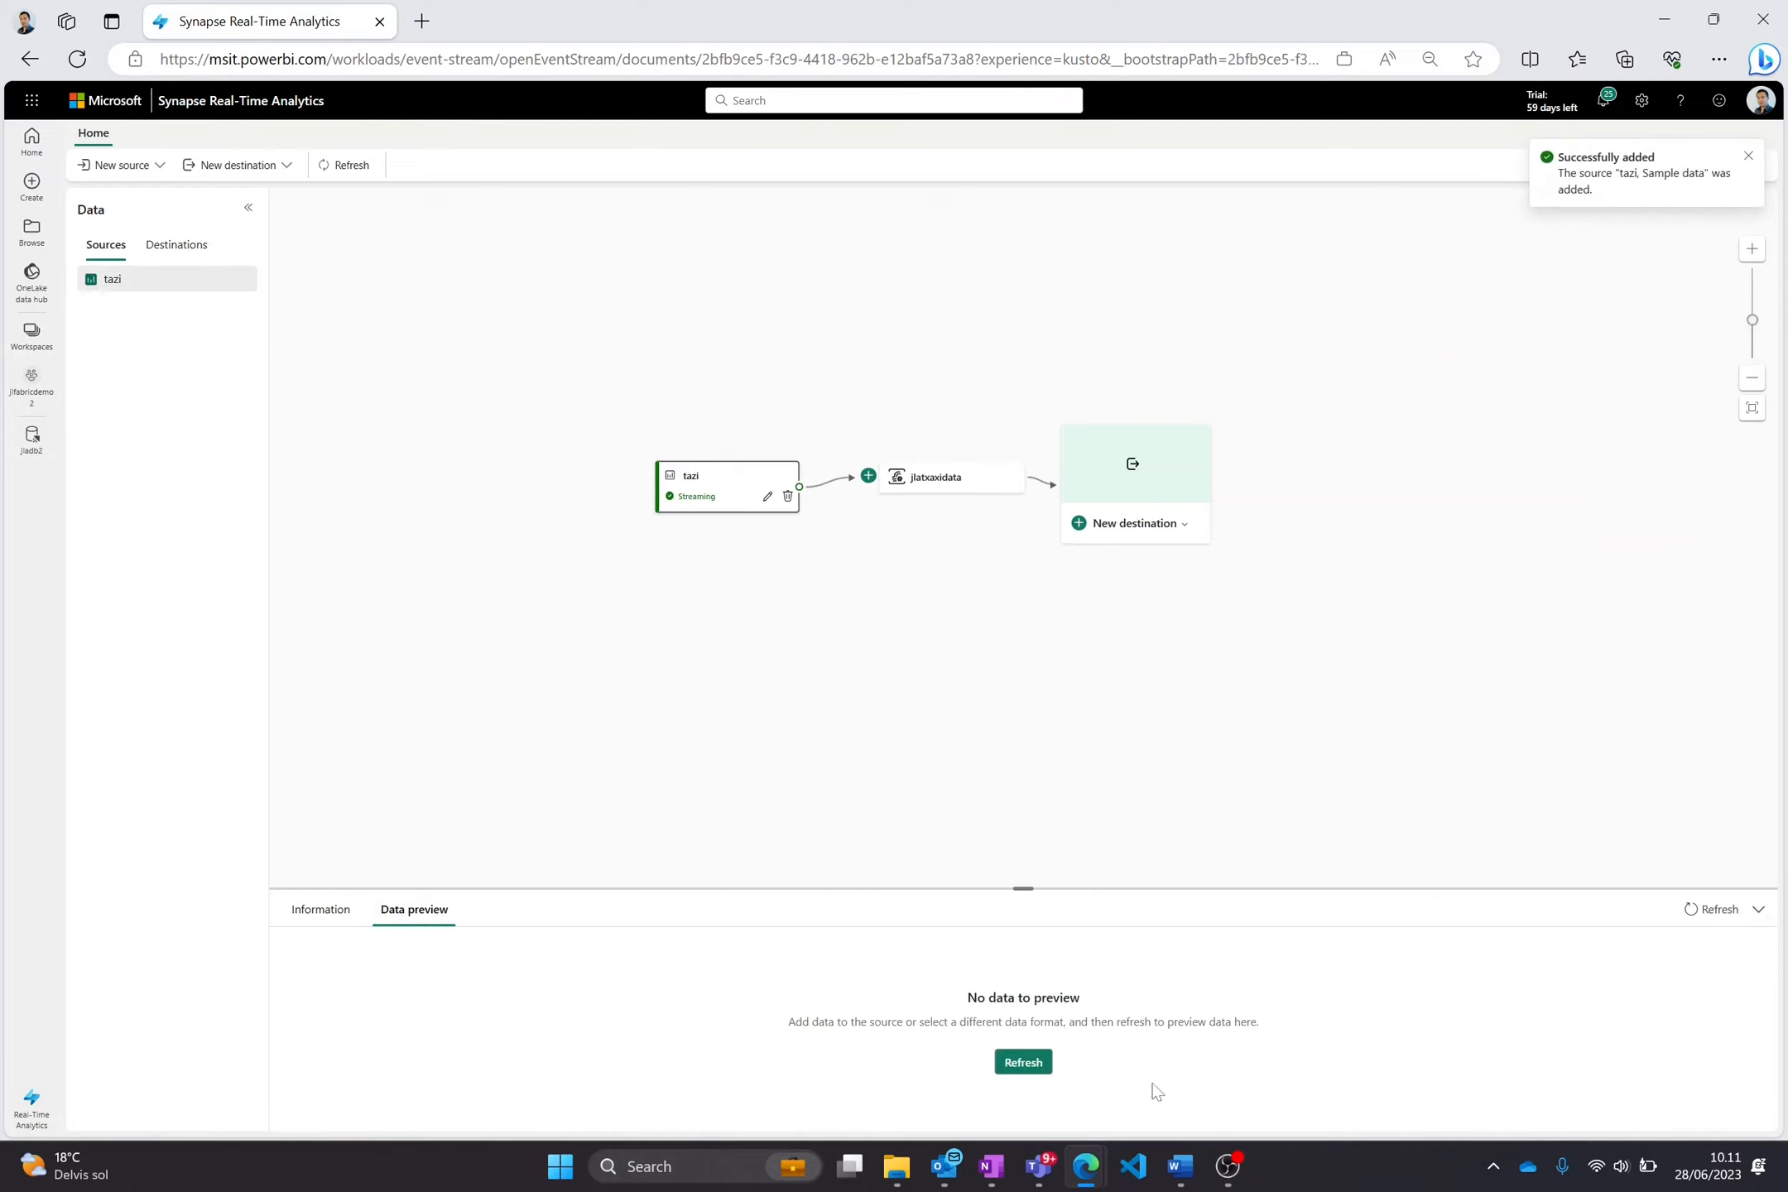
left_click(1024, 1063)
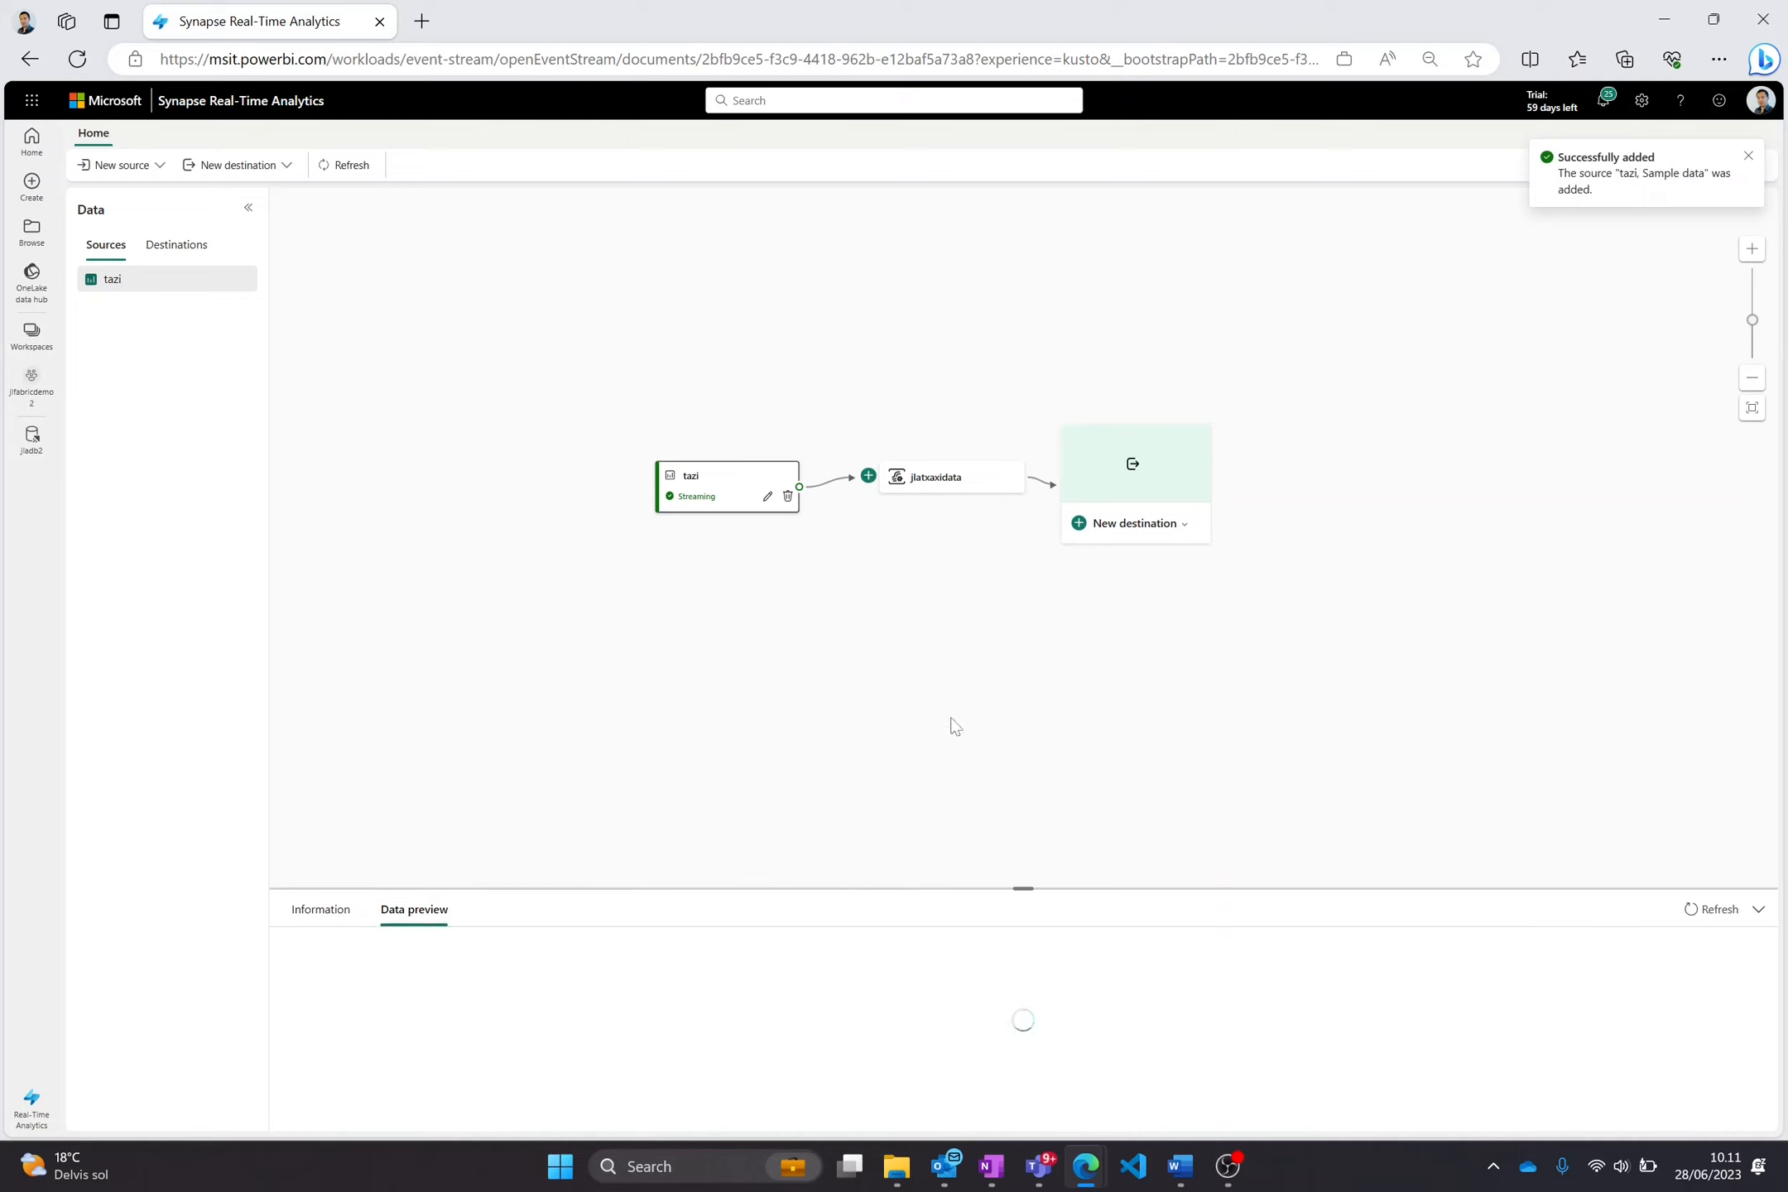
left_click(947, 485)
left_click(439, 911)
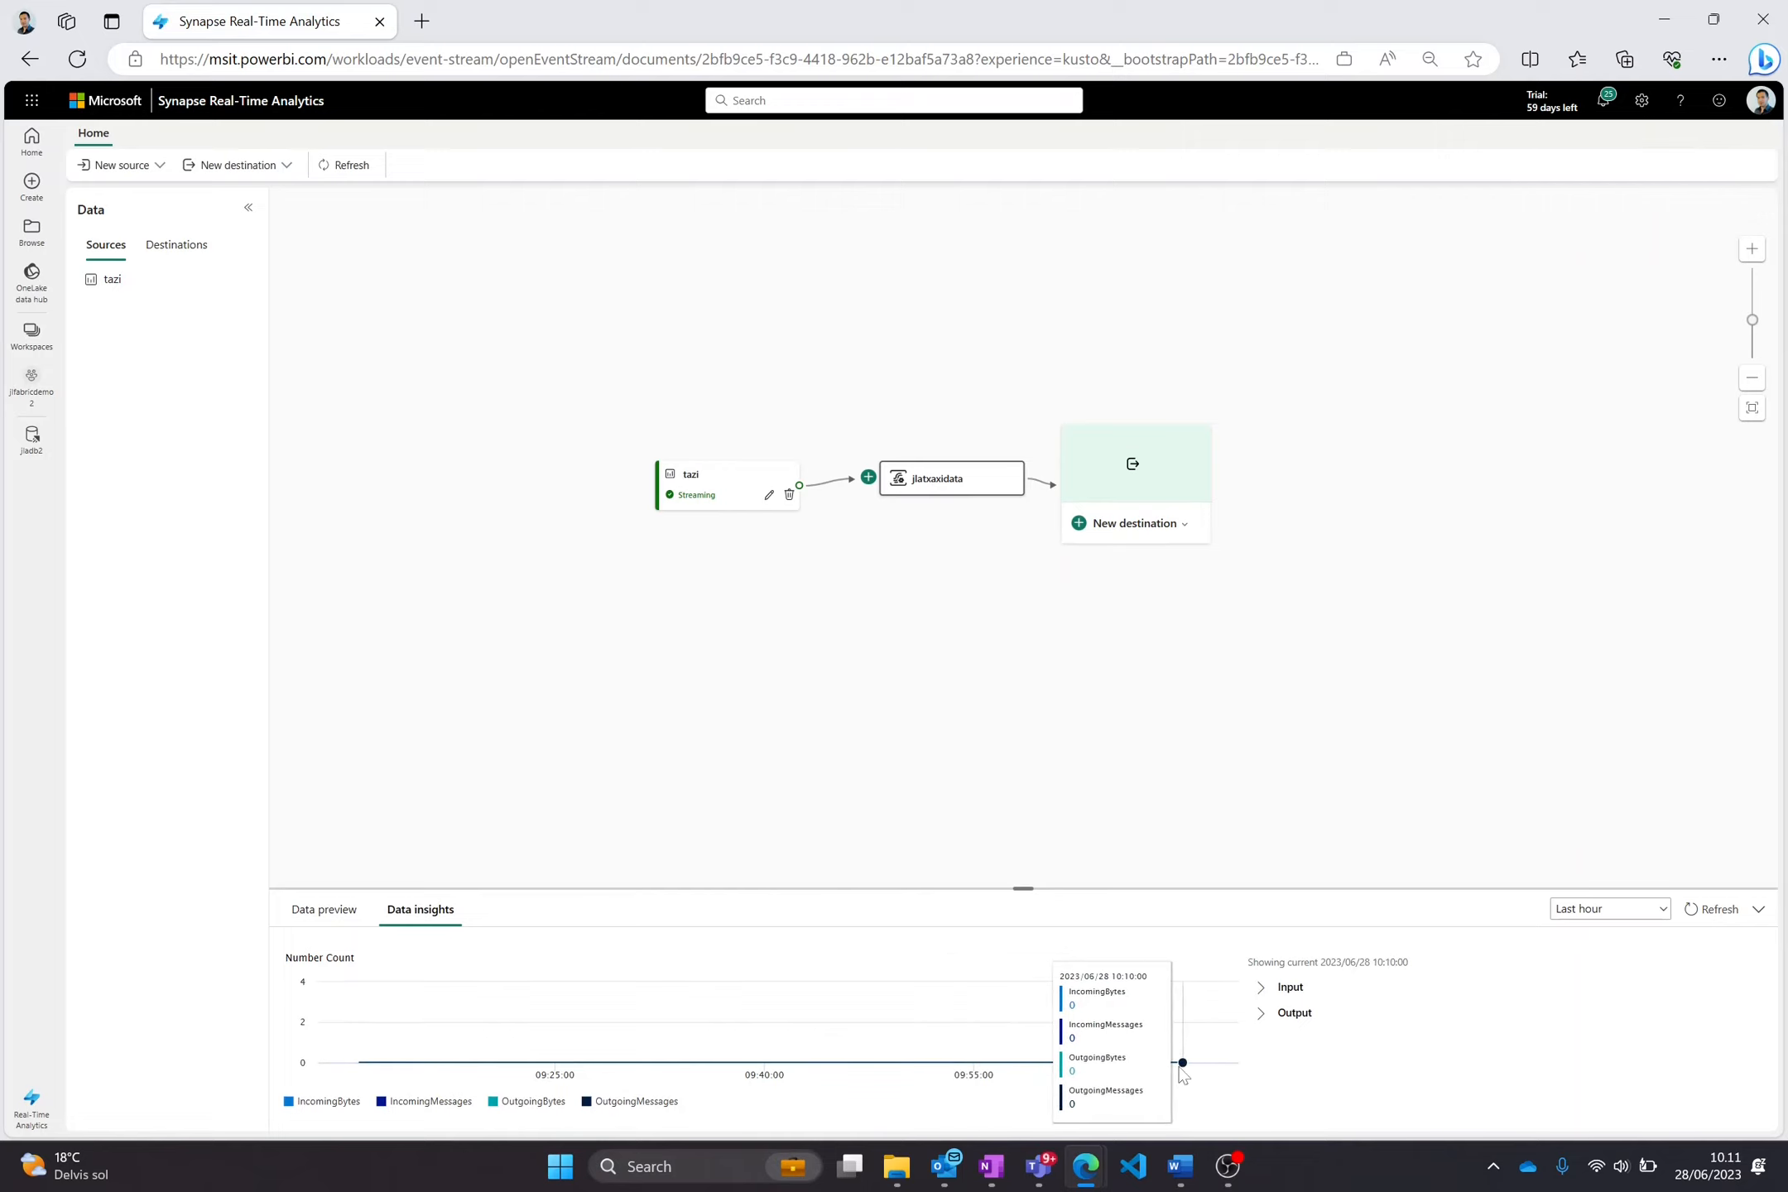
Add a KQL Database destination named jlakqldb, using workspace jlfabricdemo2 and database jladb2.
left_click(1159, 534)
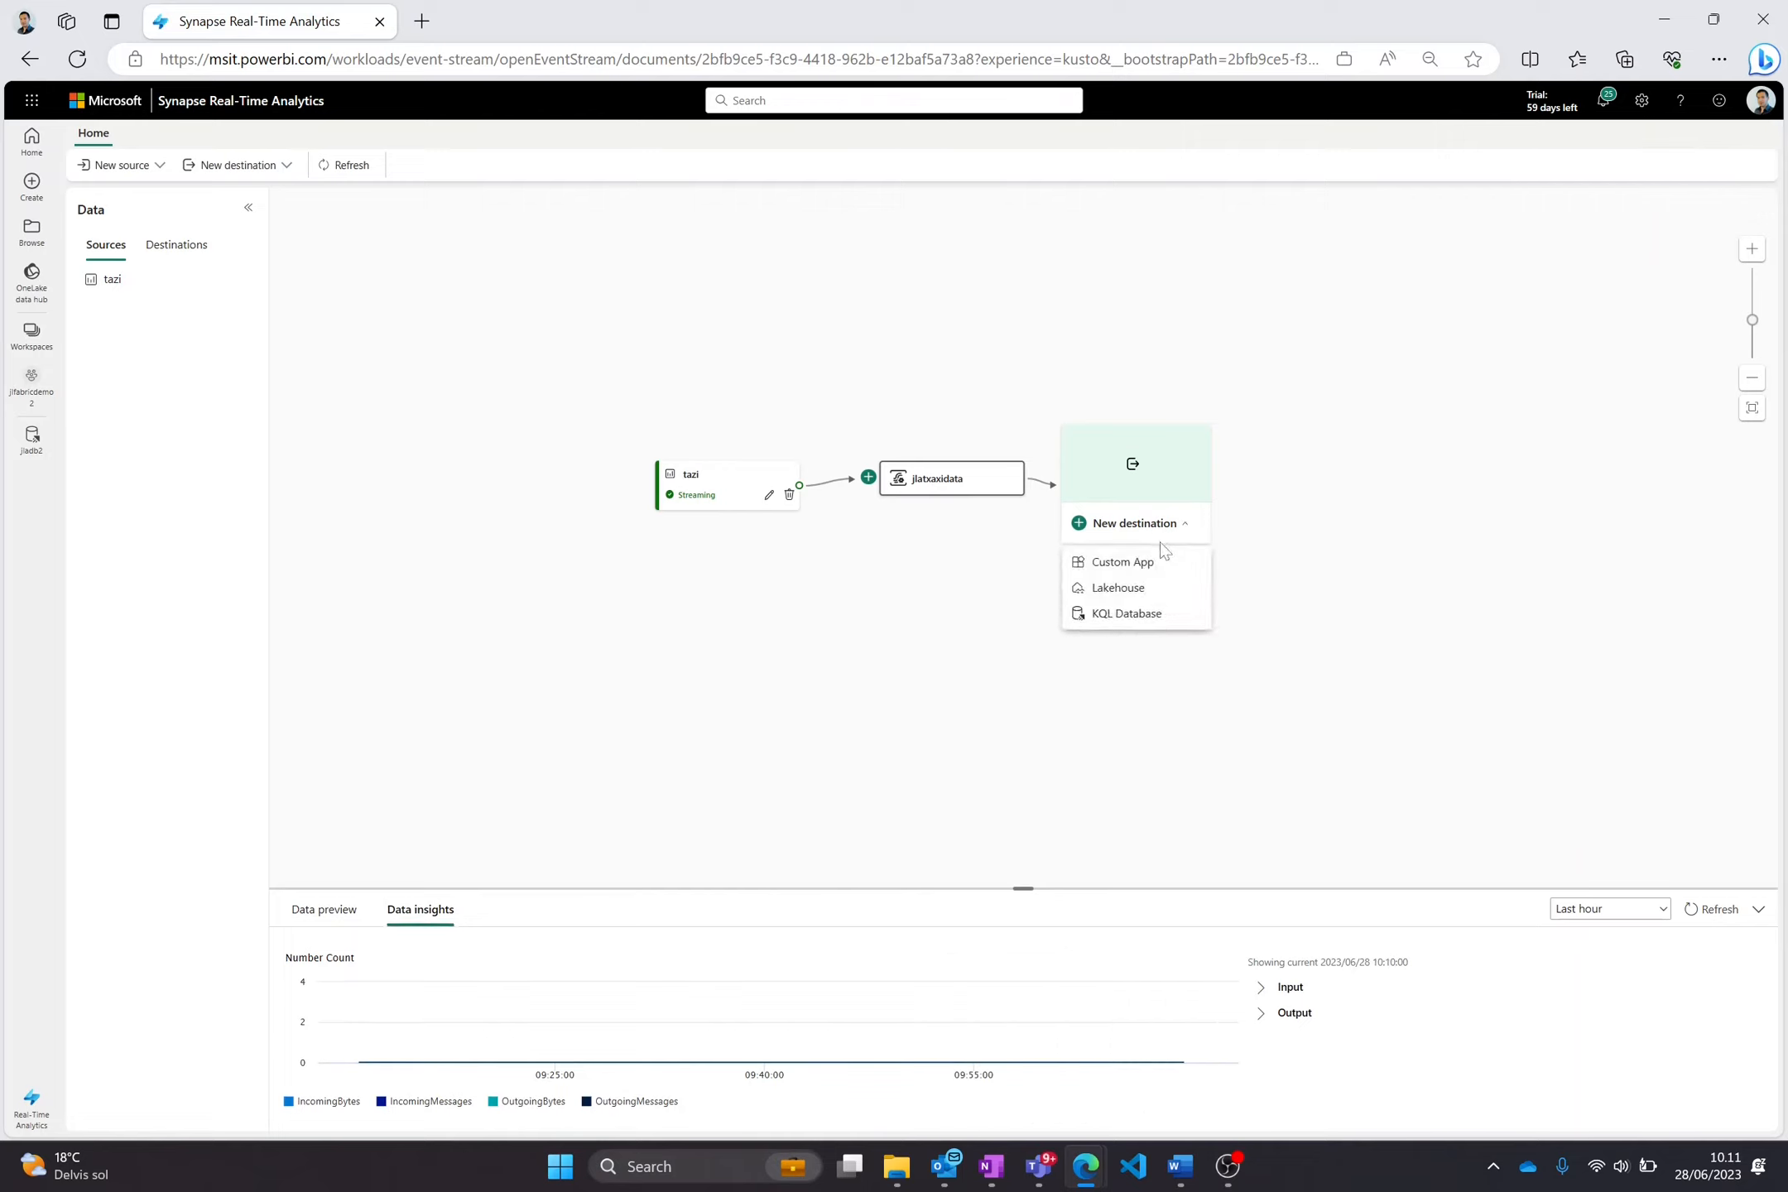
left_click(1148, 614)
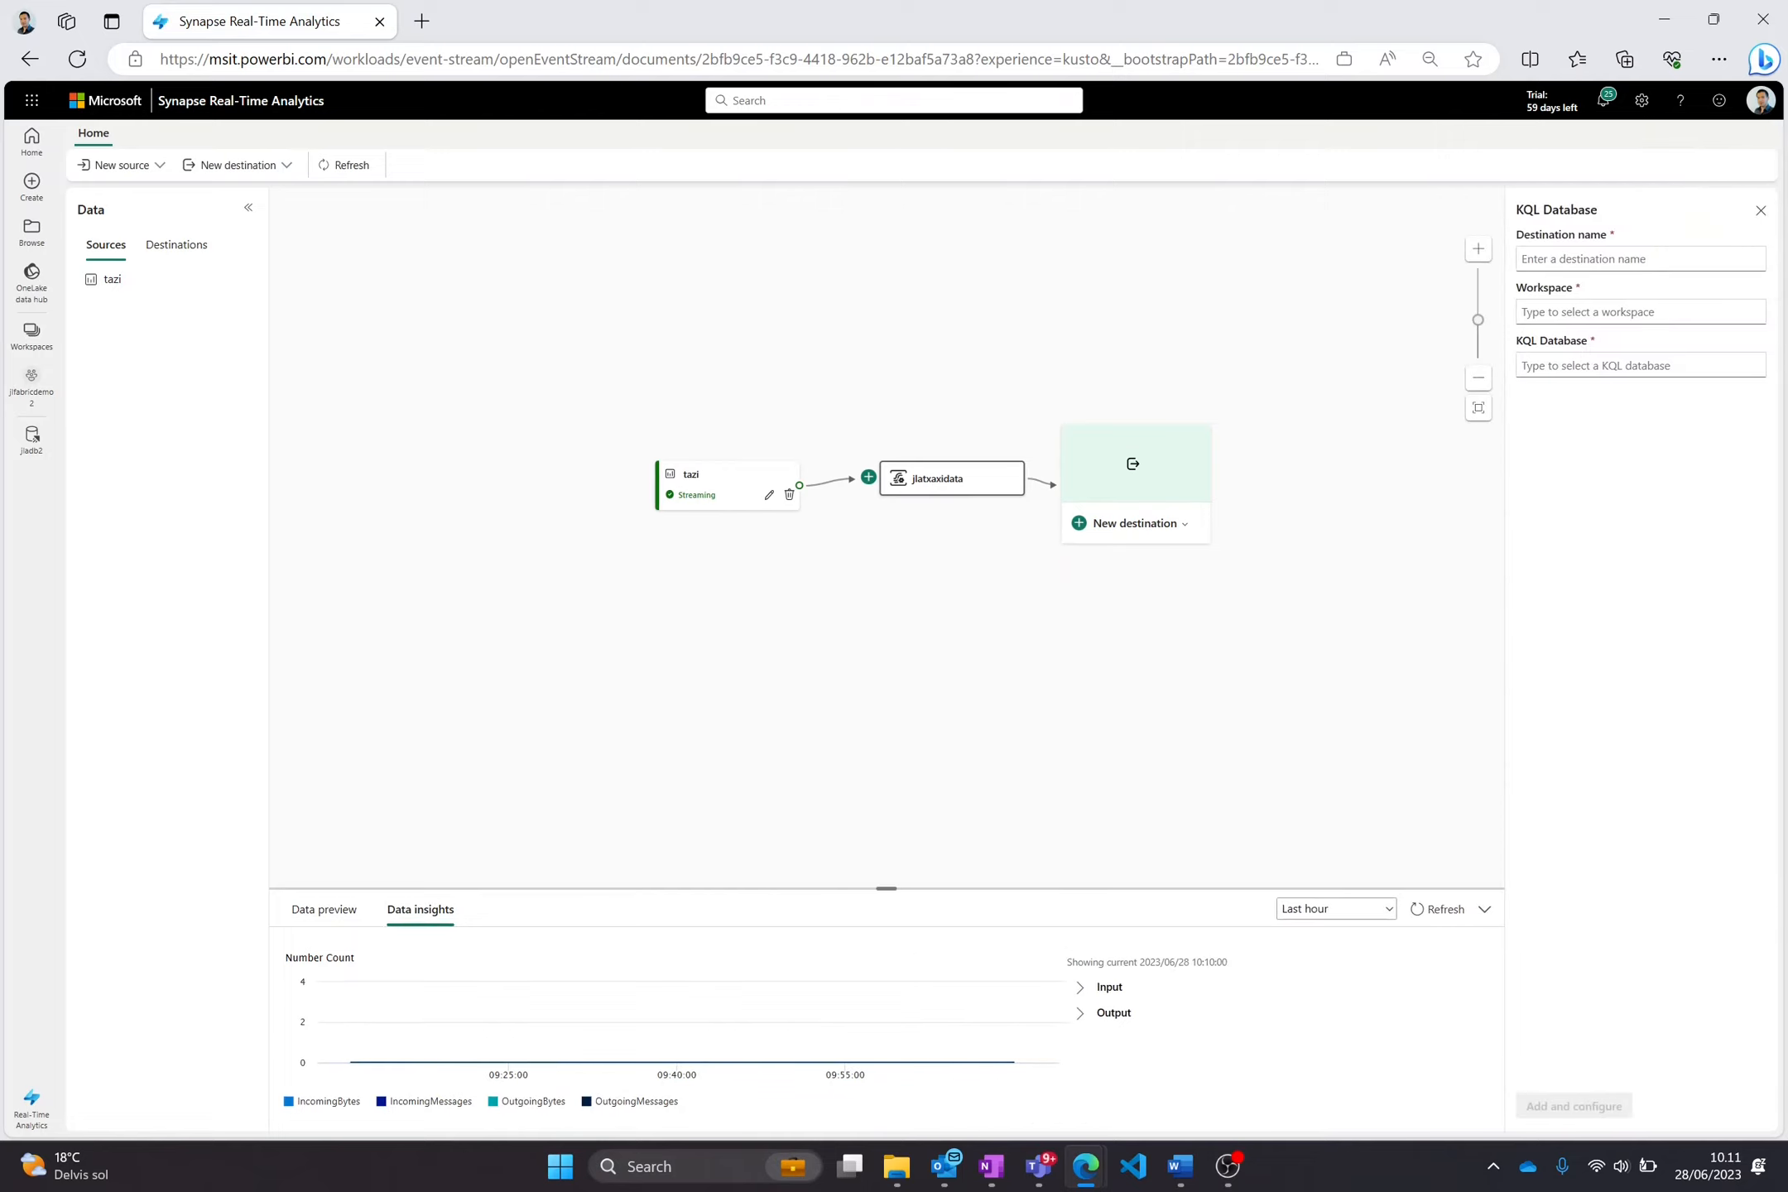
type("jlakqldb")
left_click(1609, 305)
type("fabr")
left_click(1586, 361)
left_click(1585, 365)
left_click(1584, 391)
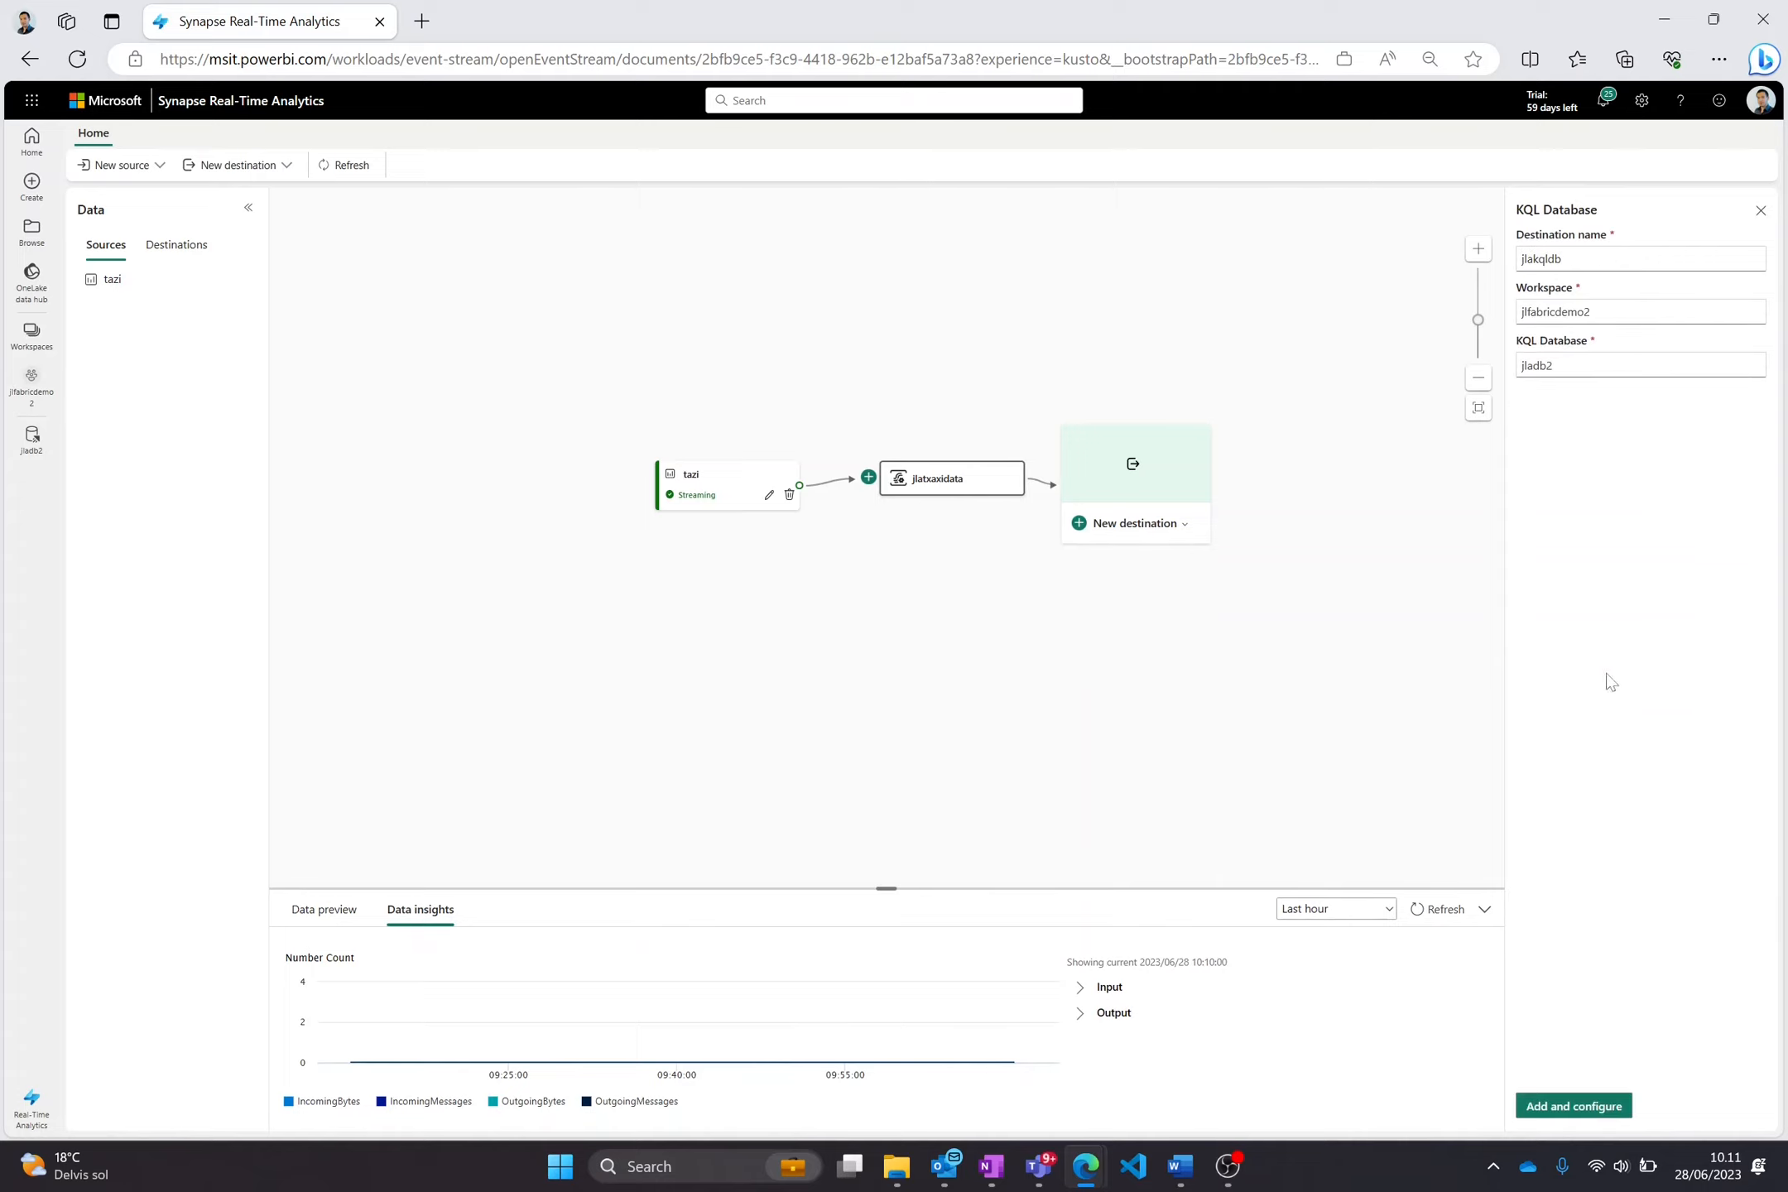
left_click(1572, 1105)
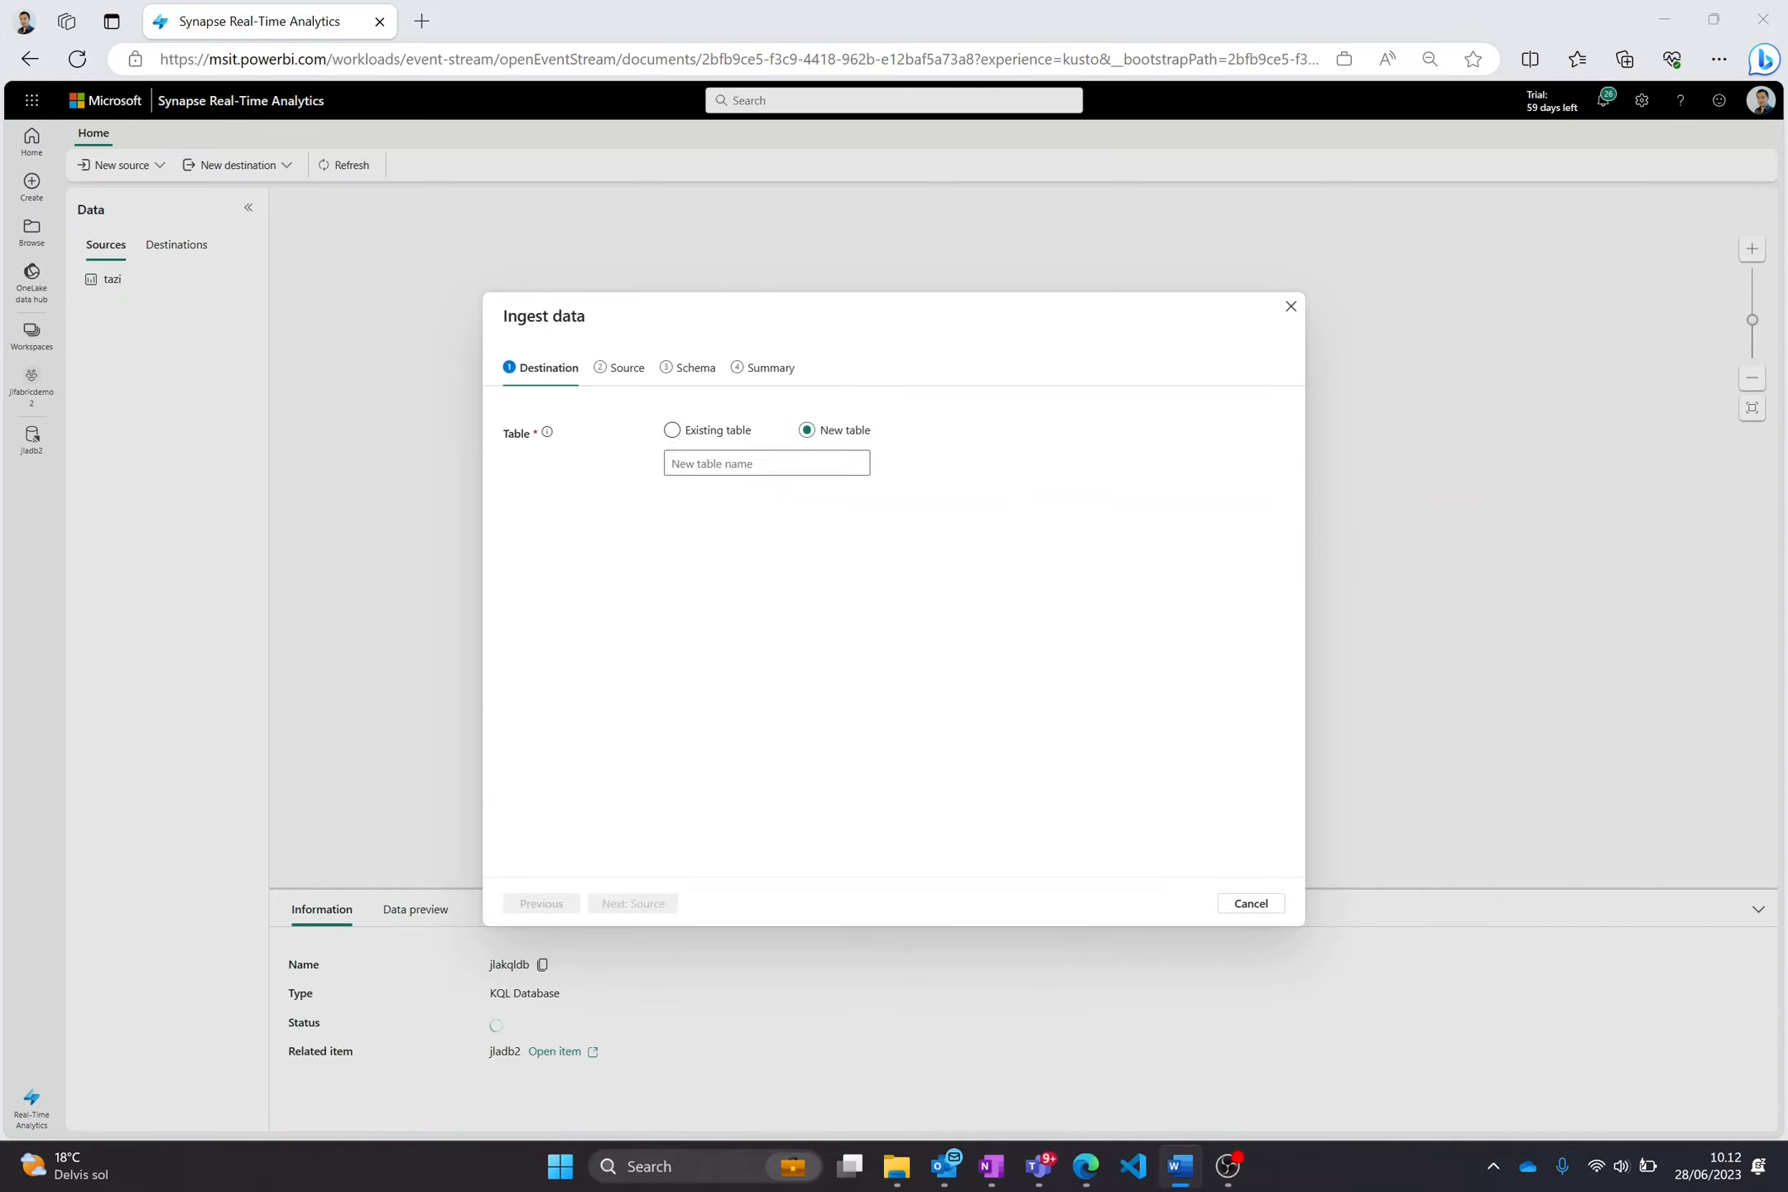
Set up ingestion into a new table named minTaxaStream with JSON as the data format.
left_click(757, 463)
type("minTaxaStream")
left_click(646, 895)
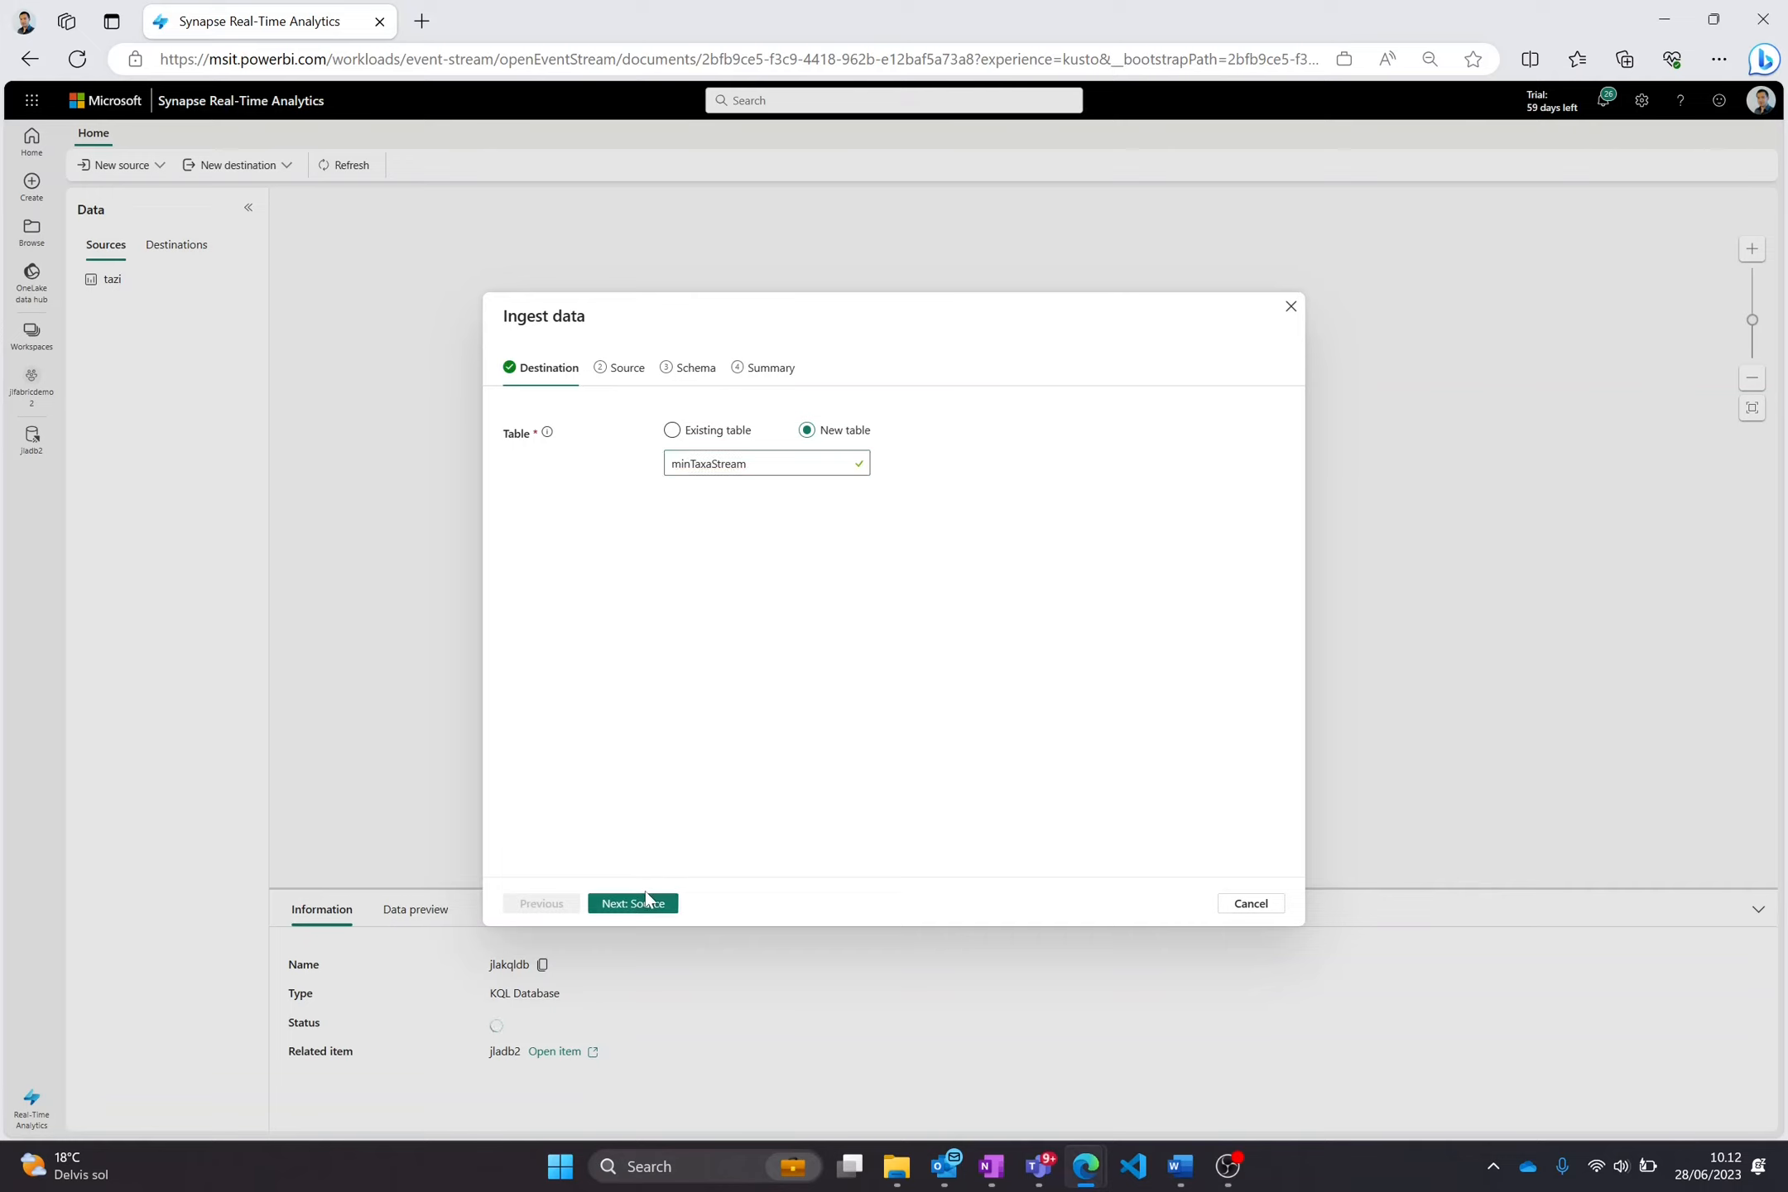
left_click(646, 898)
left_click(647, 901)
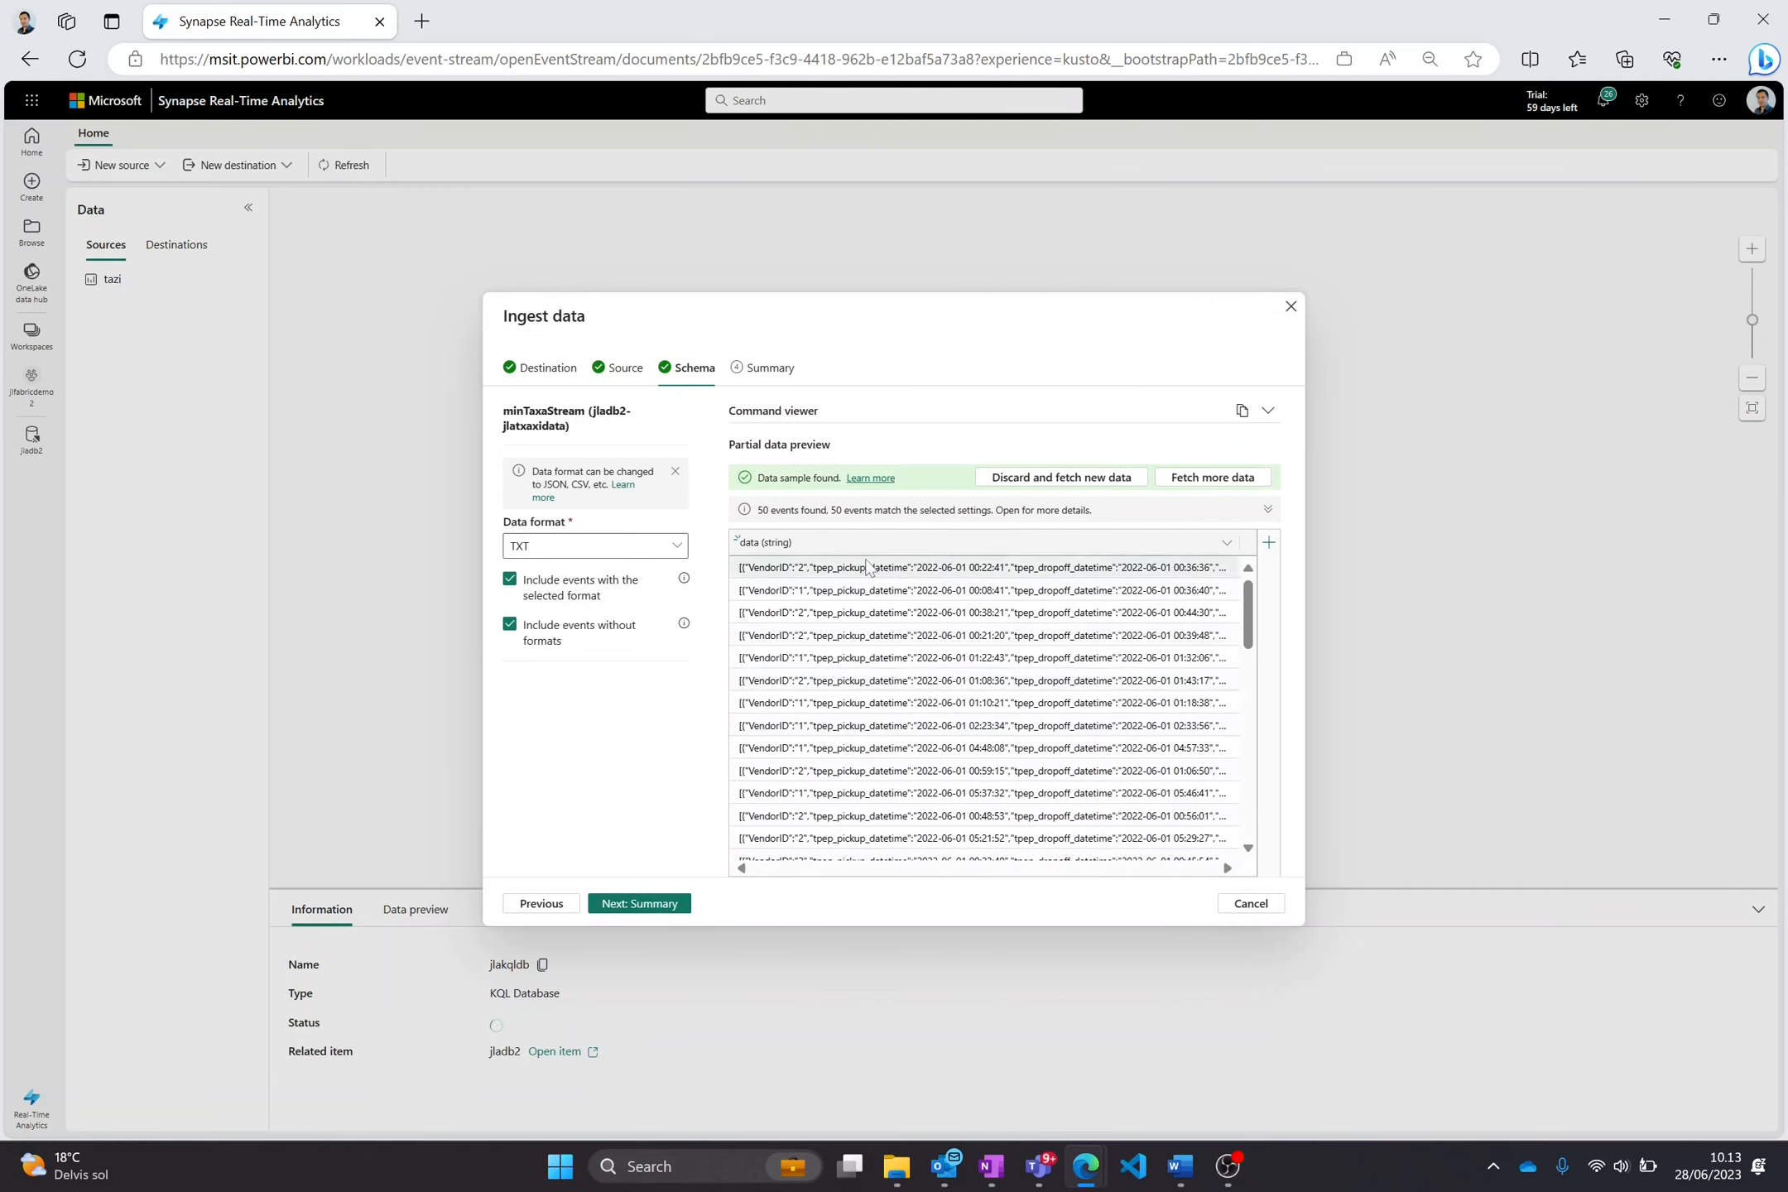
left_click(675, 546)
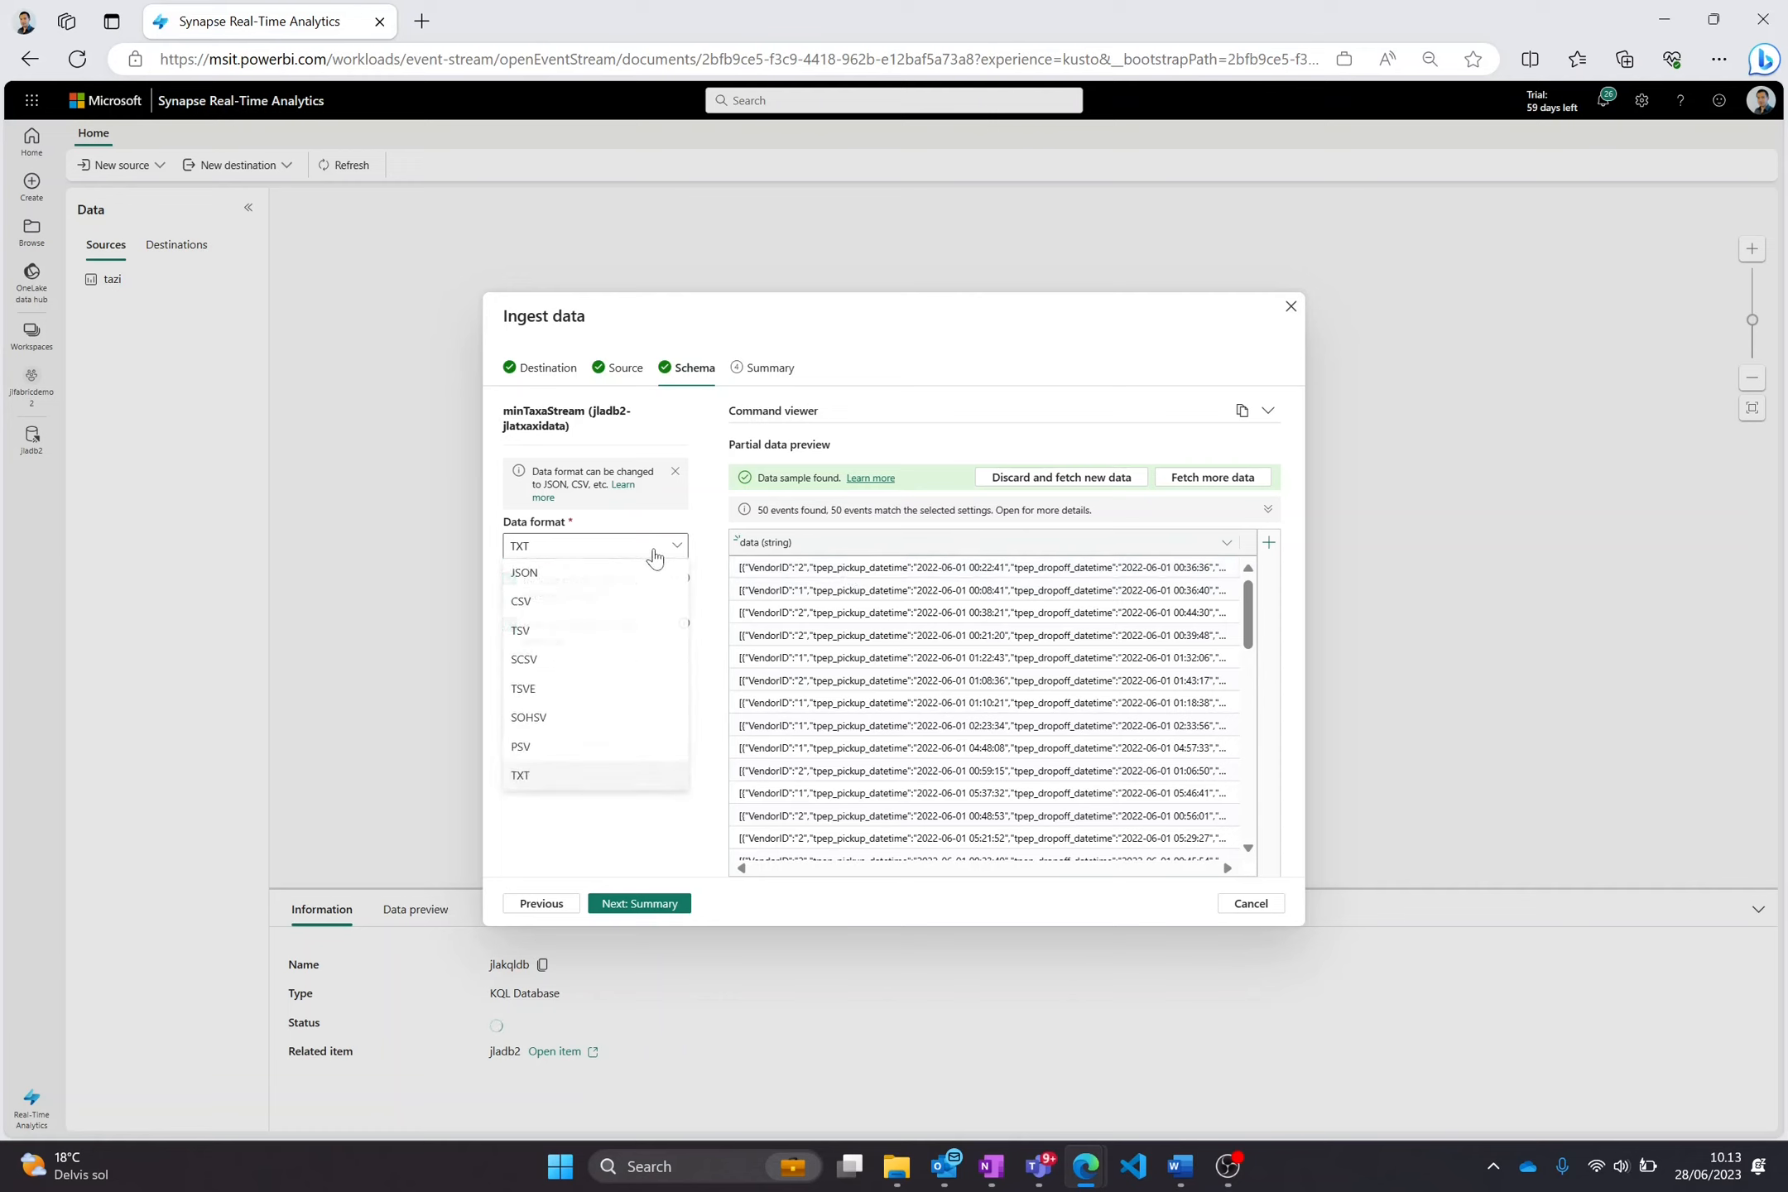
left_click(604, 579)
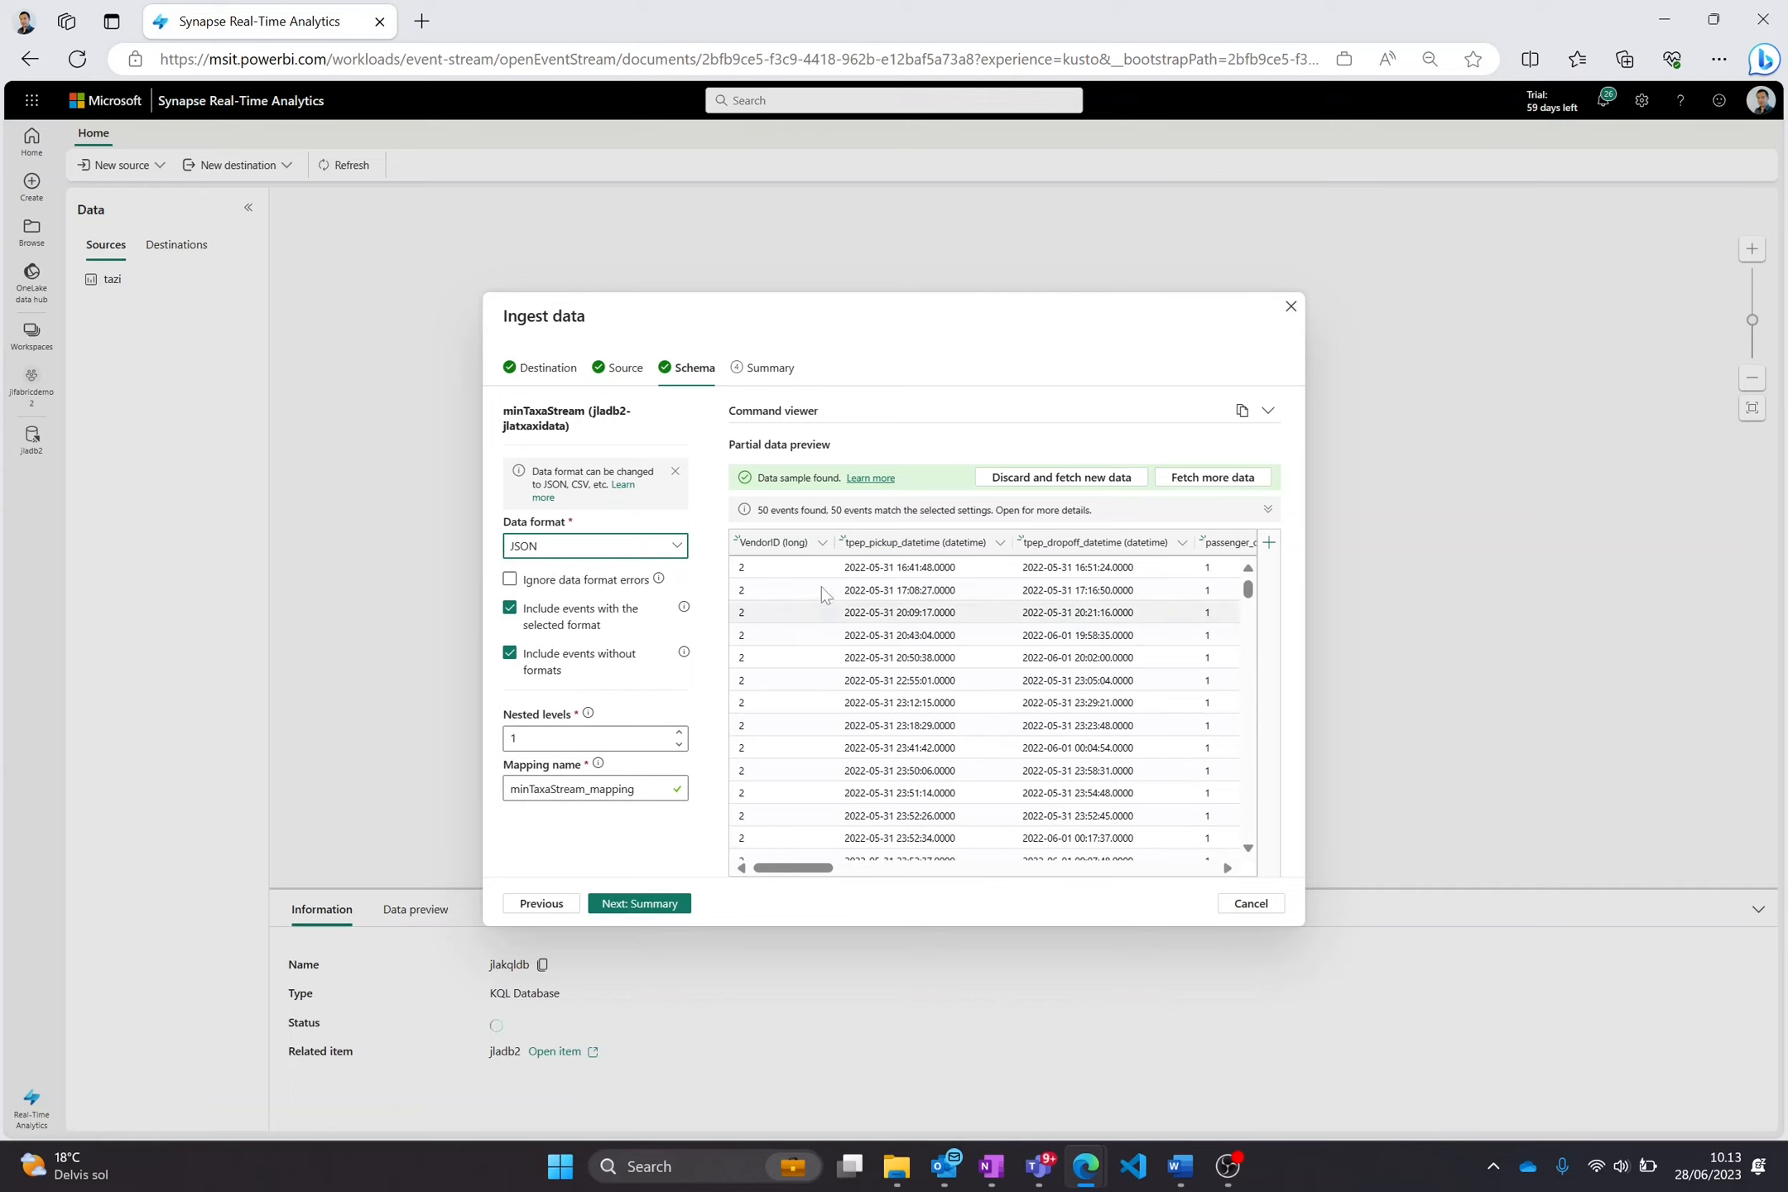
Change the VendorID column's data type to string and complete the ingestion setup.
left_click(822, 543)
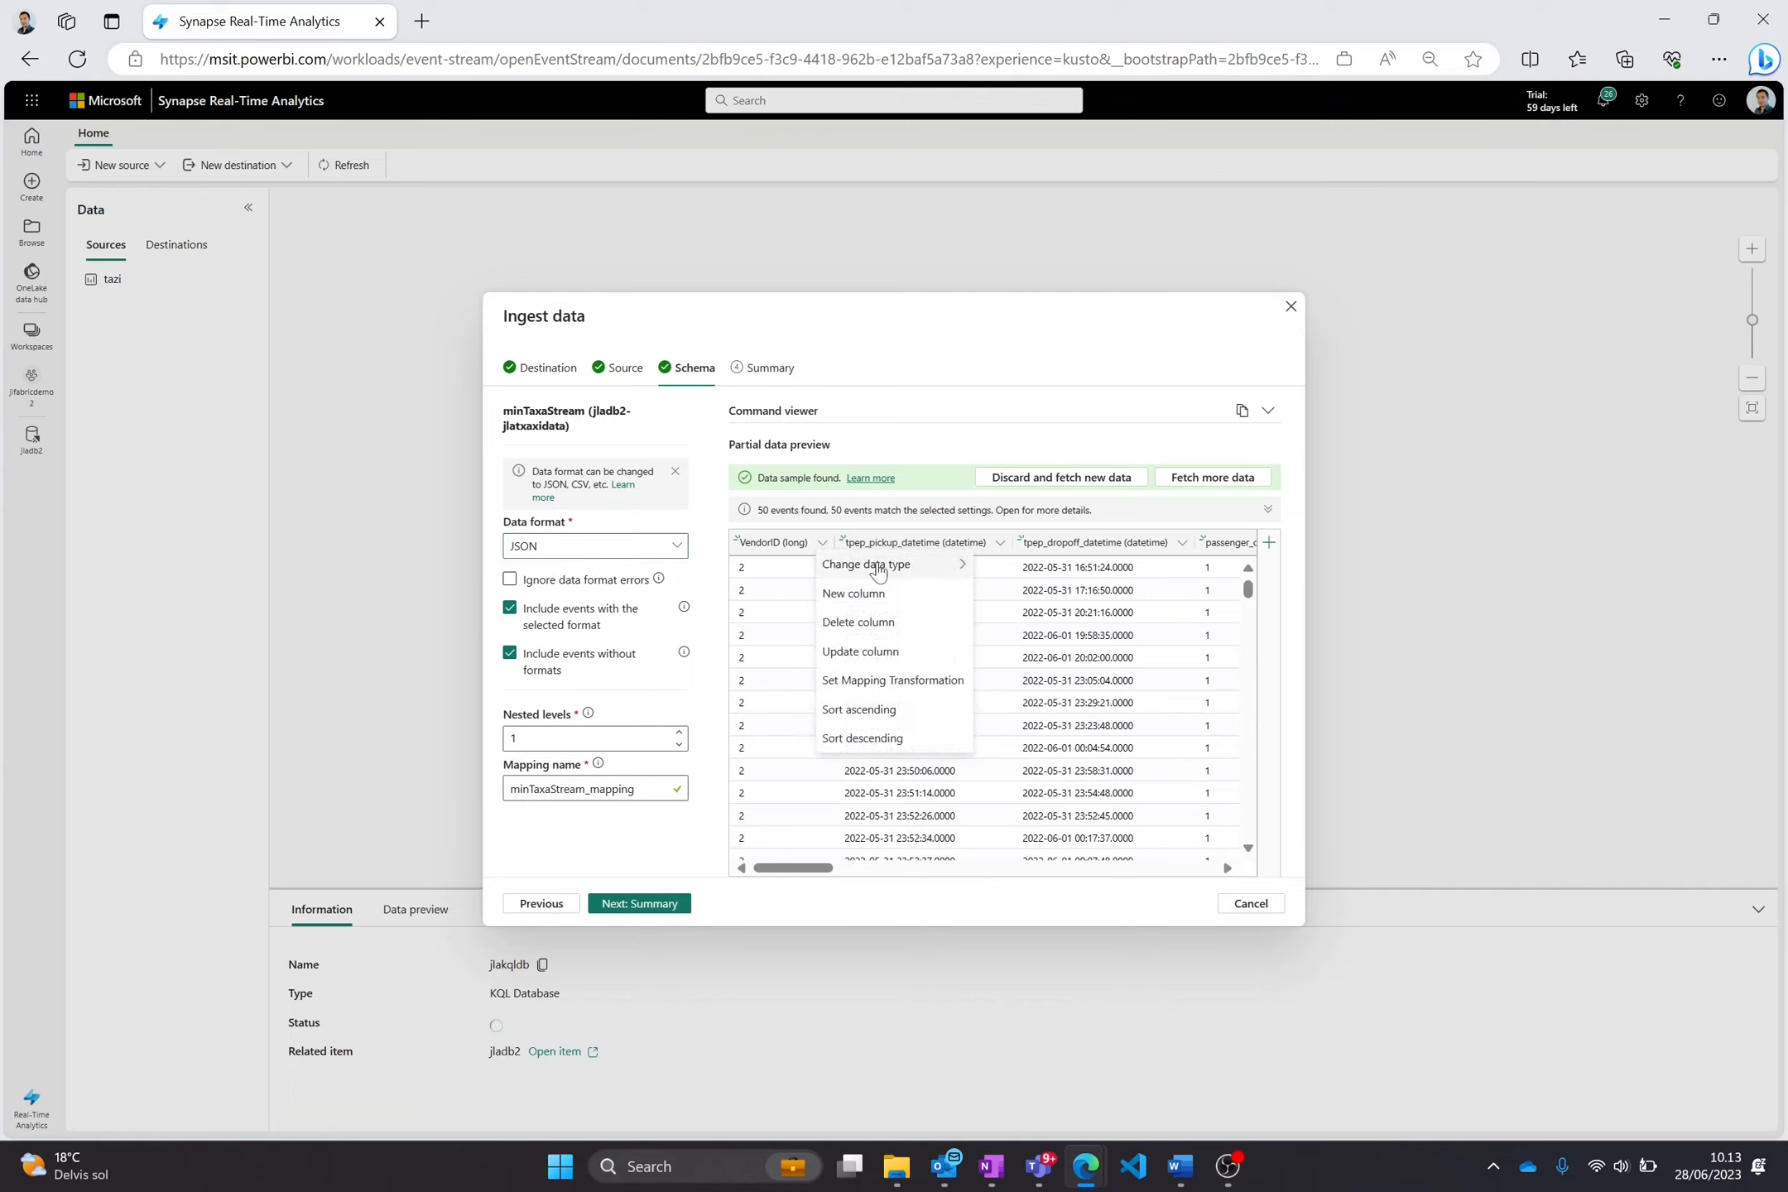
mouse_move(879, 567)
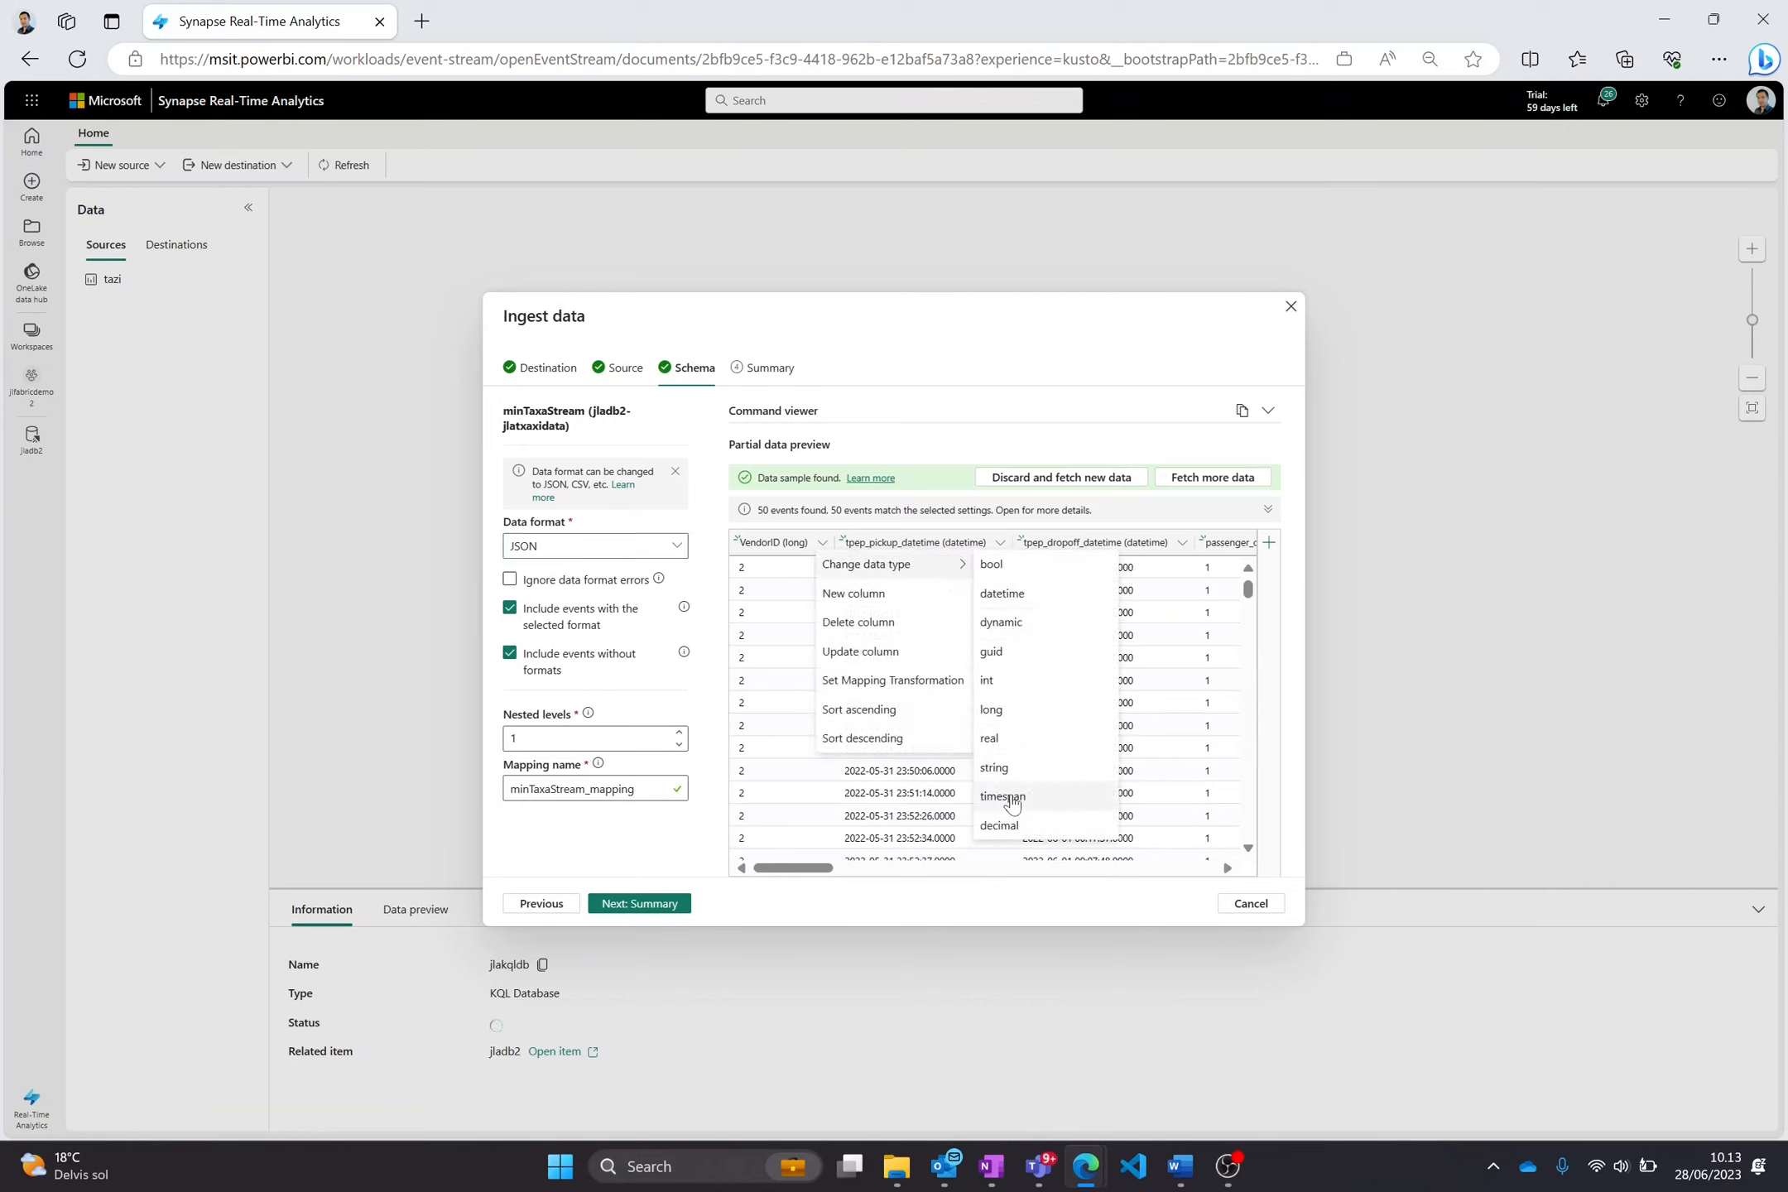
left_click(995, 768)
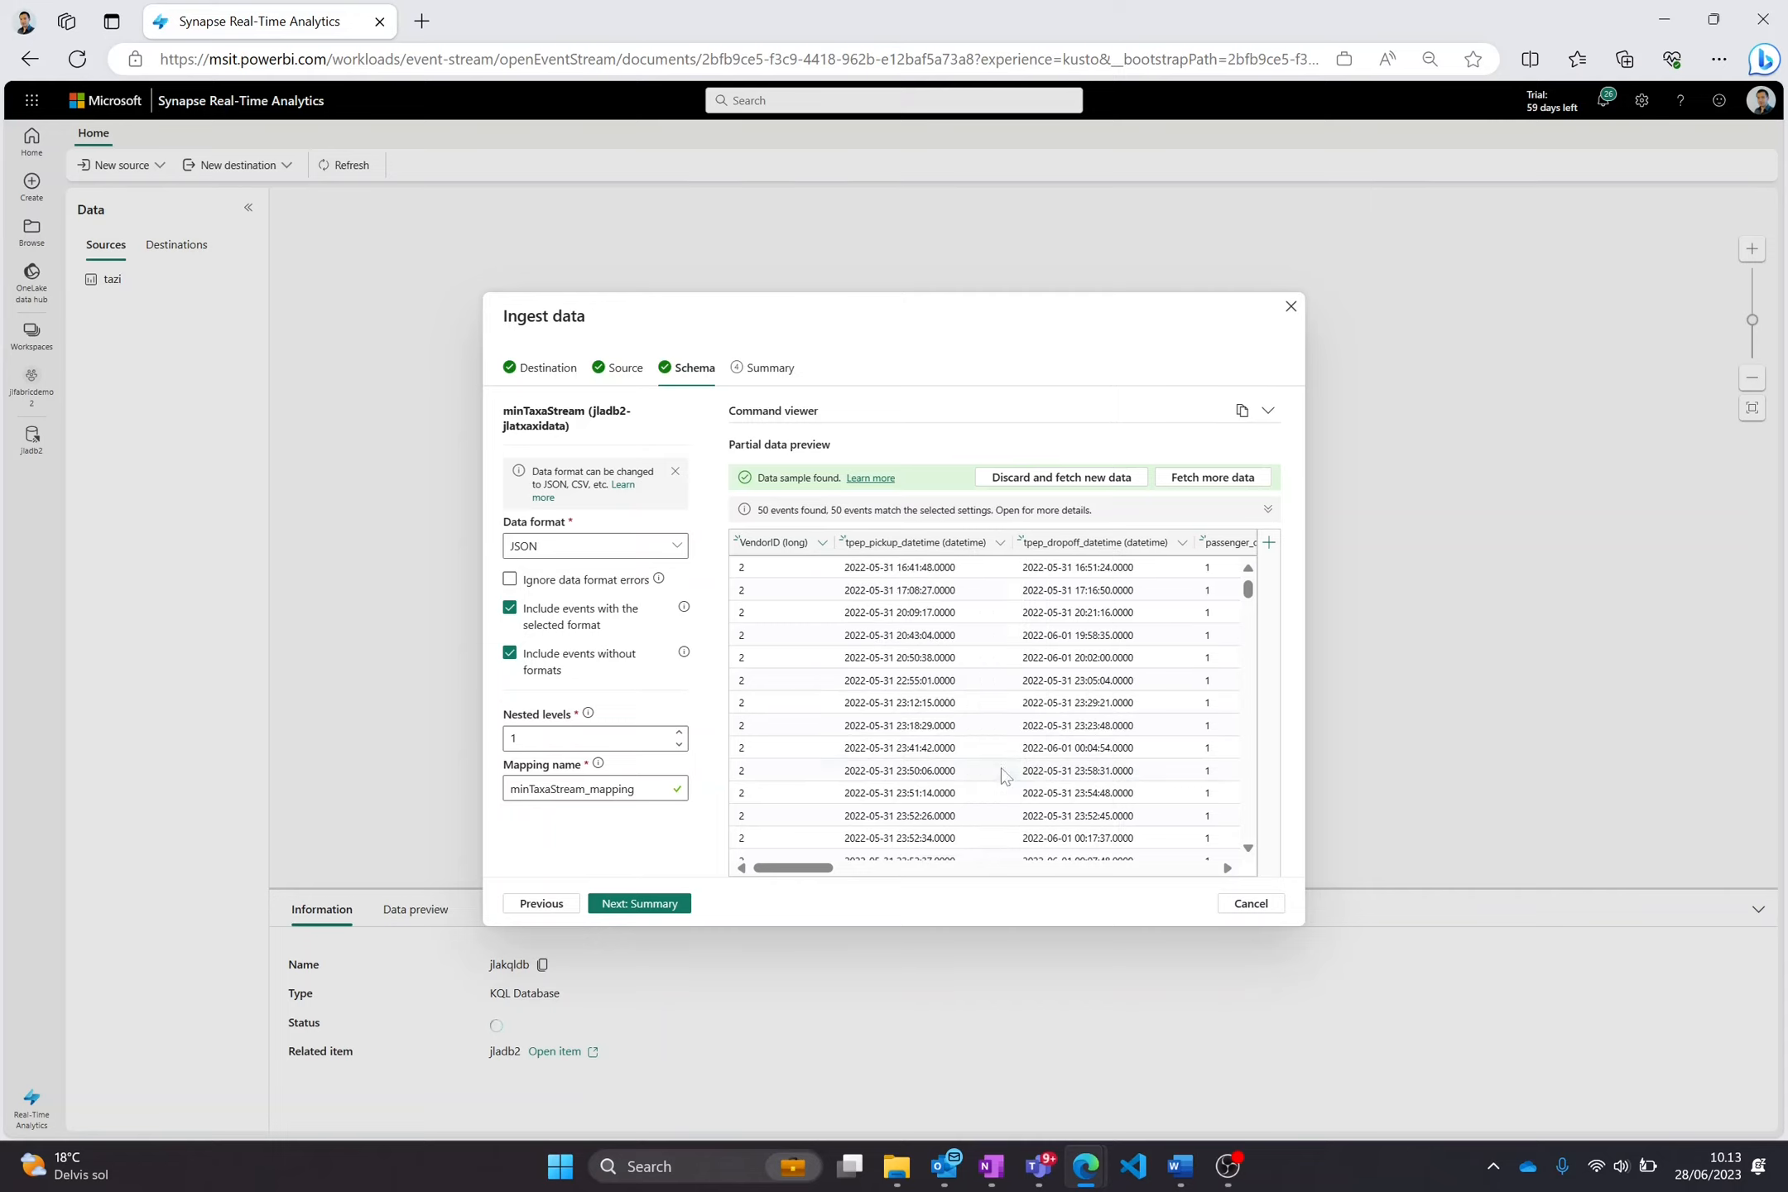
left_click(679, 903)
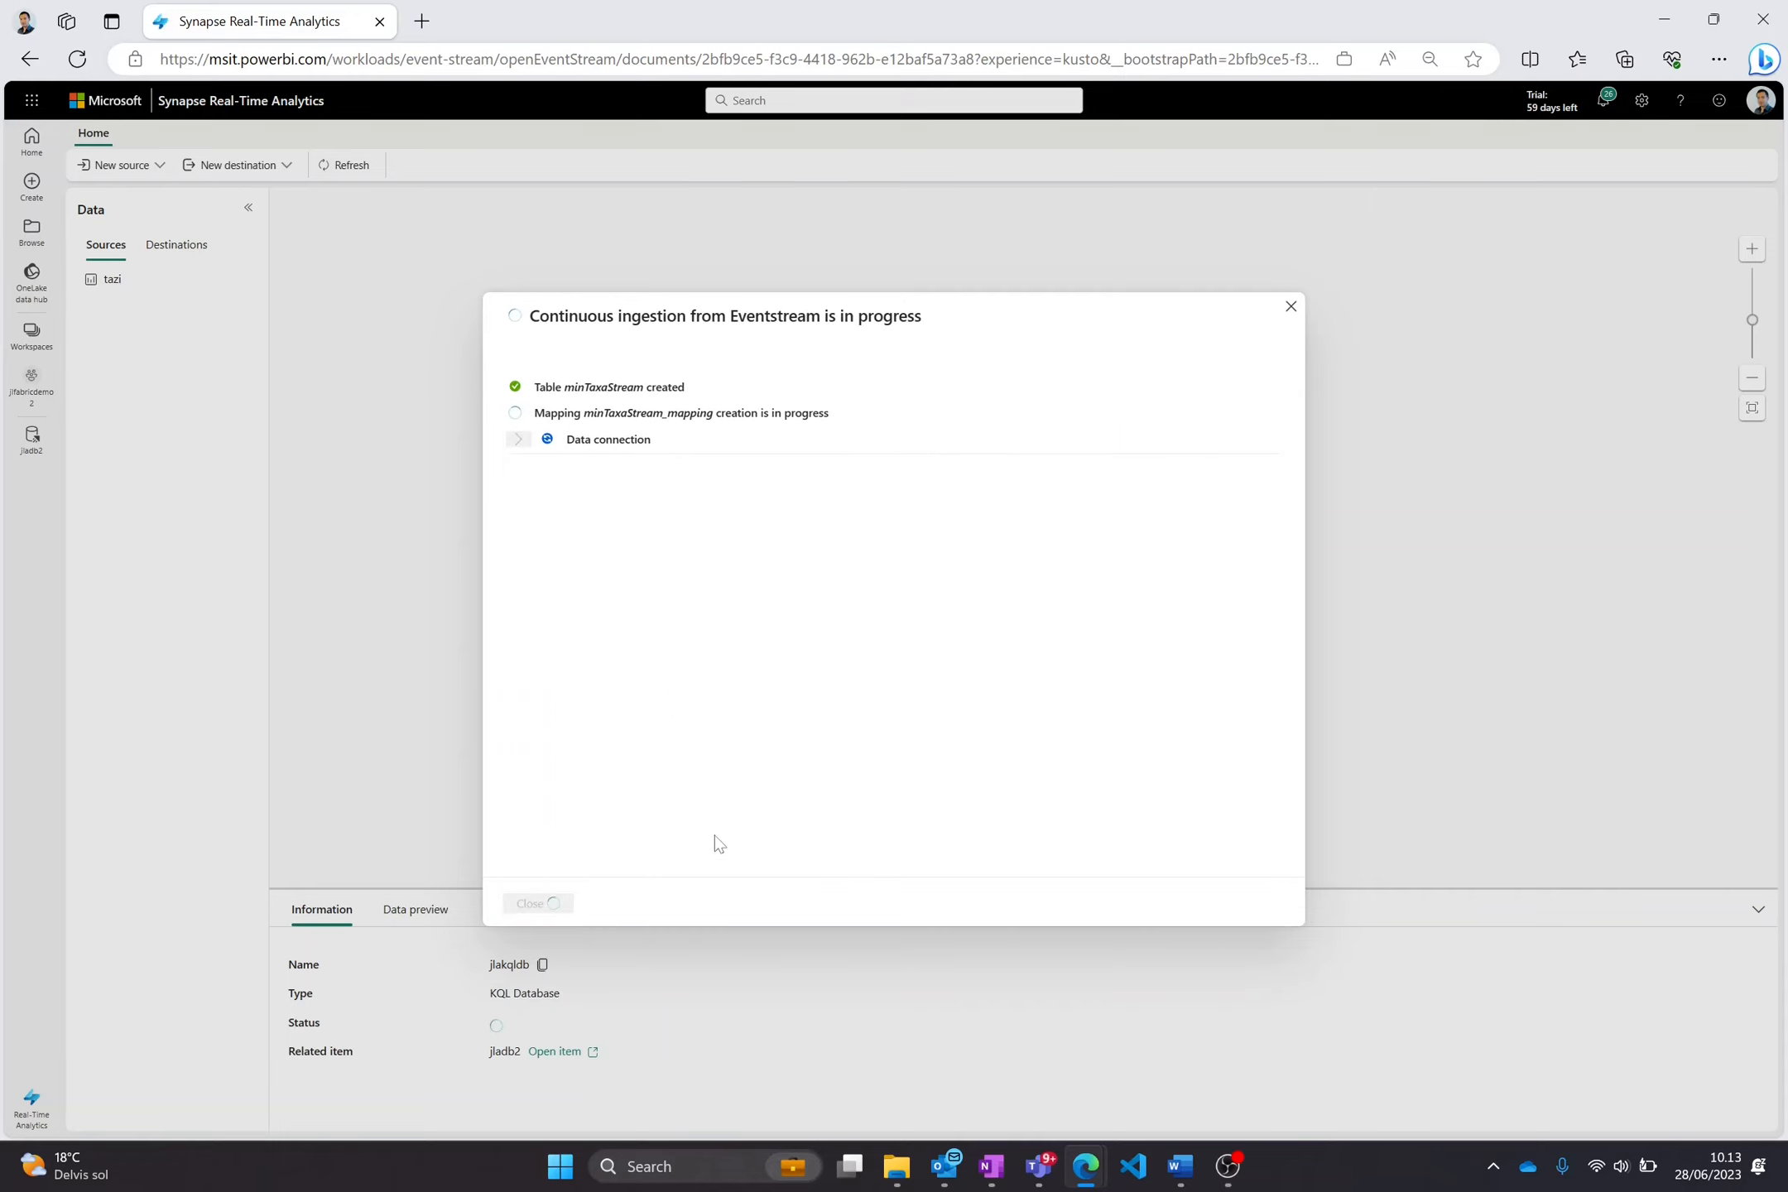
left_click(540, 903)
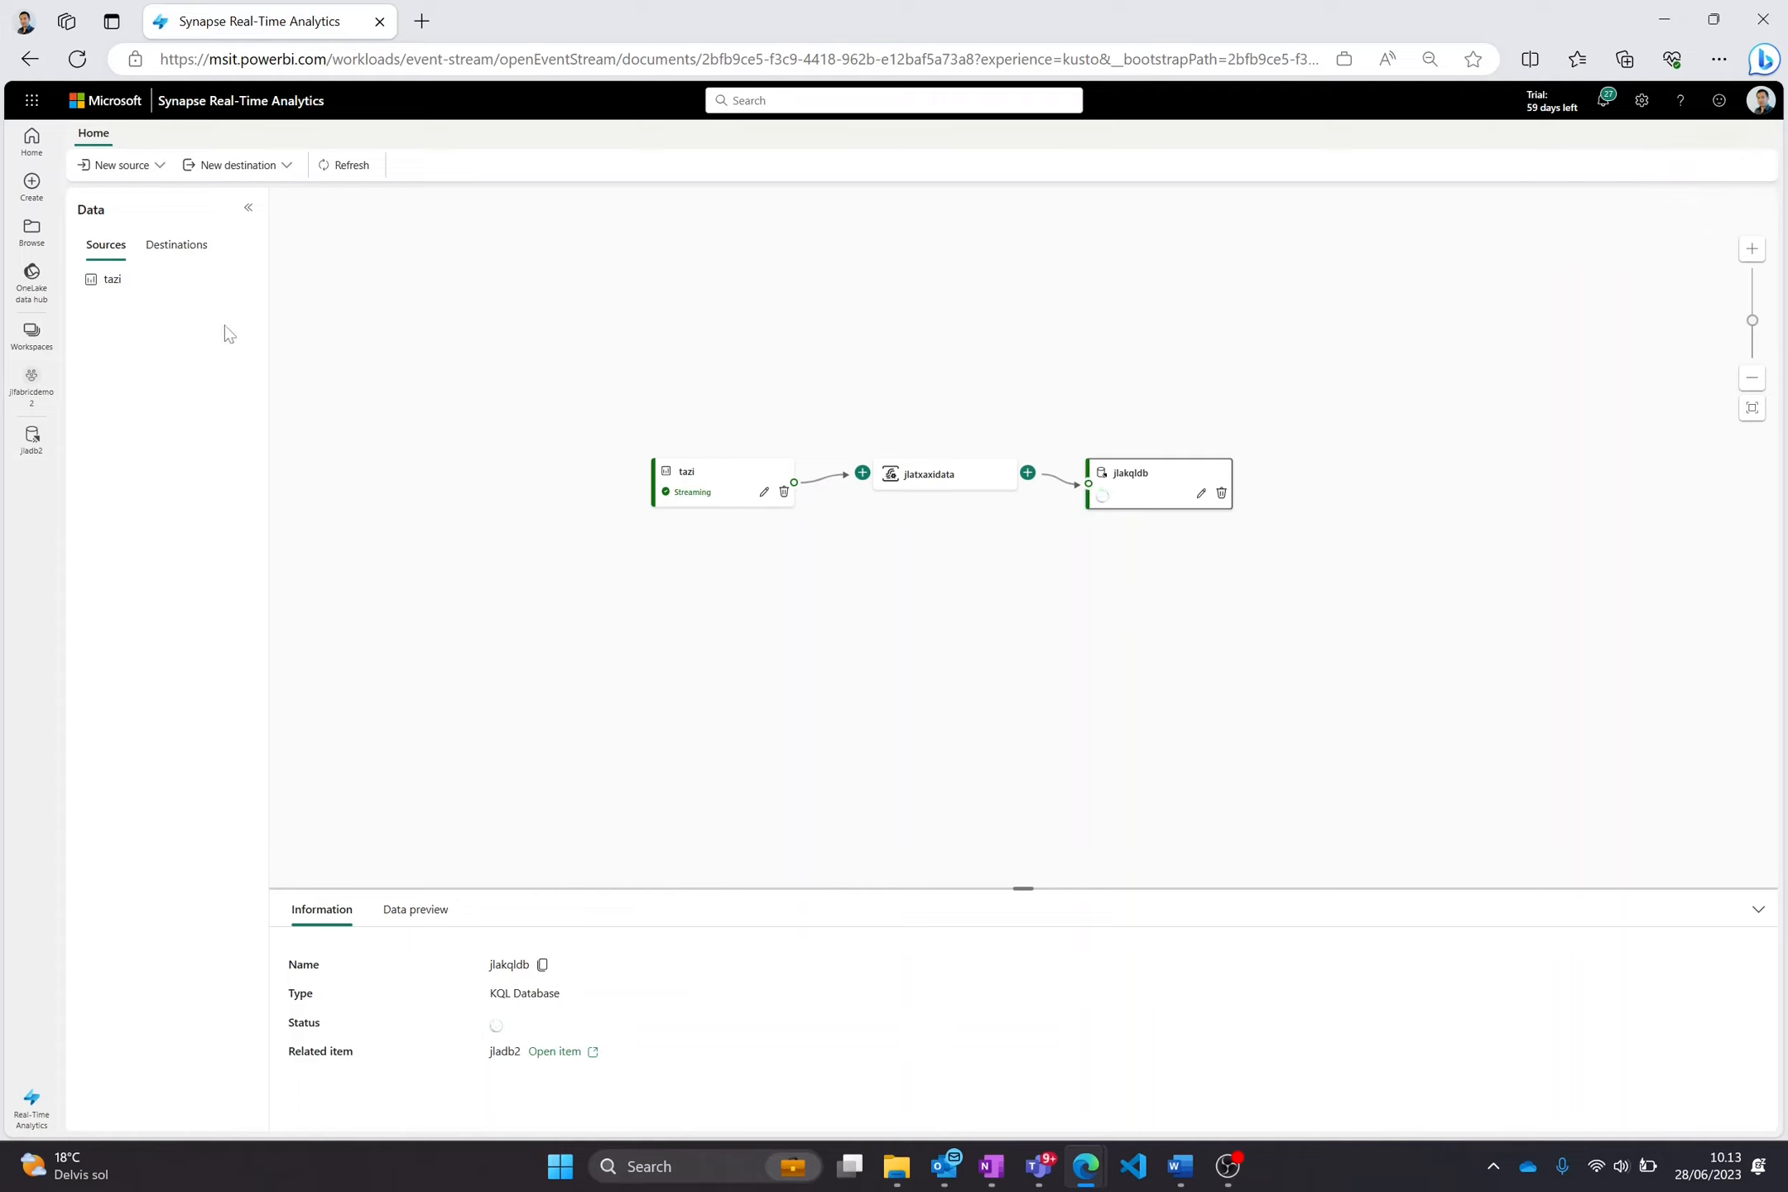
Open the jladb2 database from the workspace and query 100 sample records of the minTaxaStream table.
left_click(31, 389)
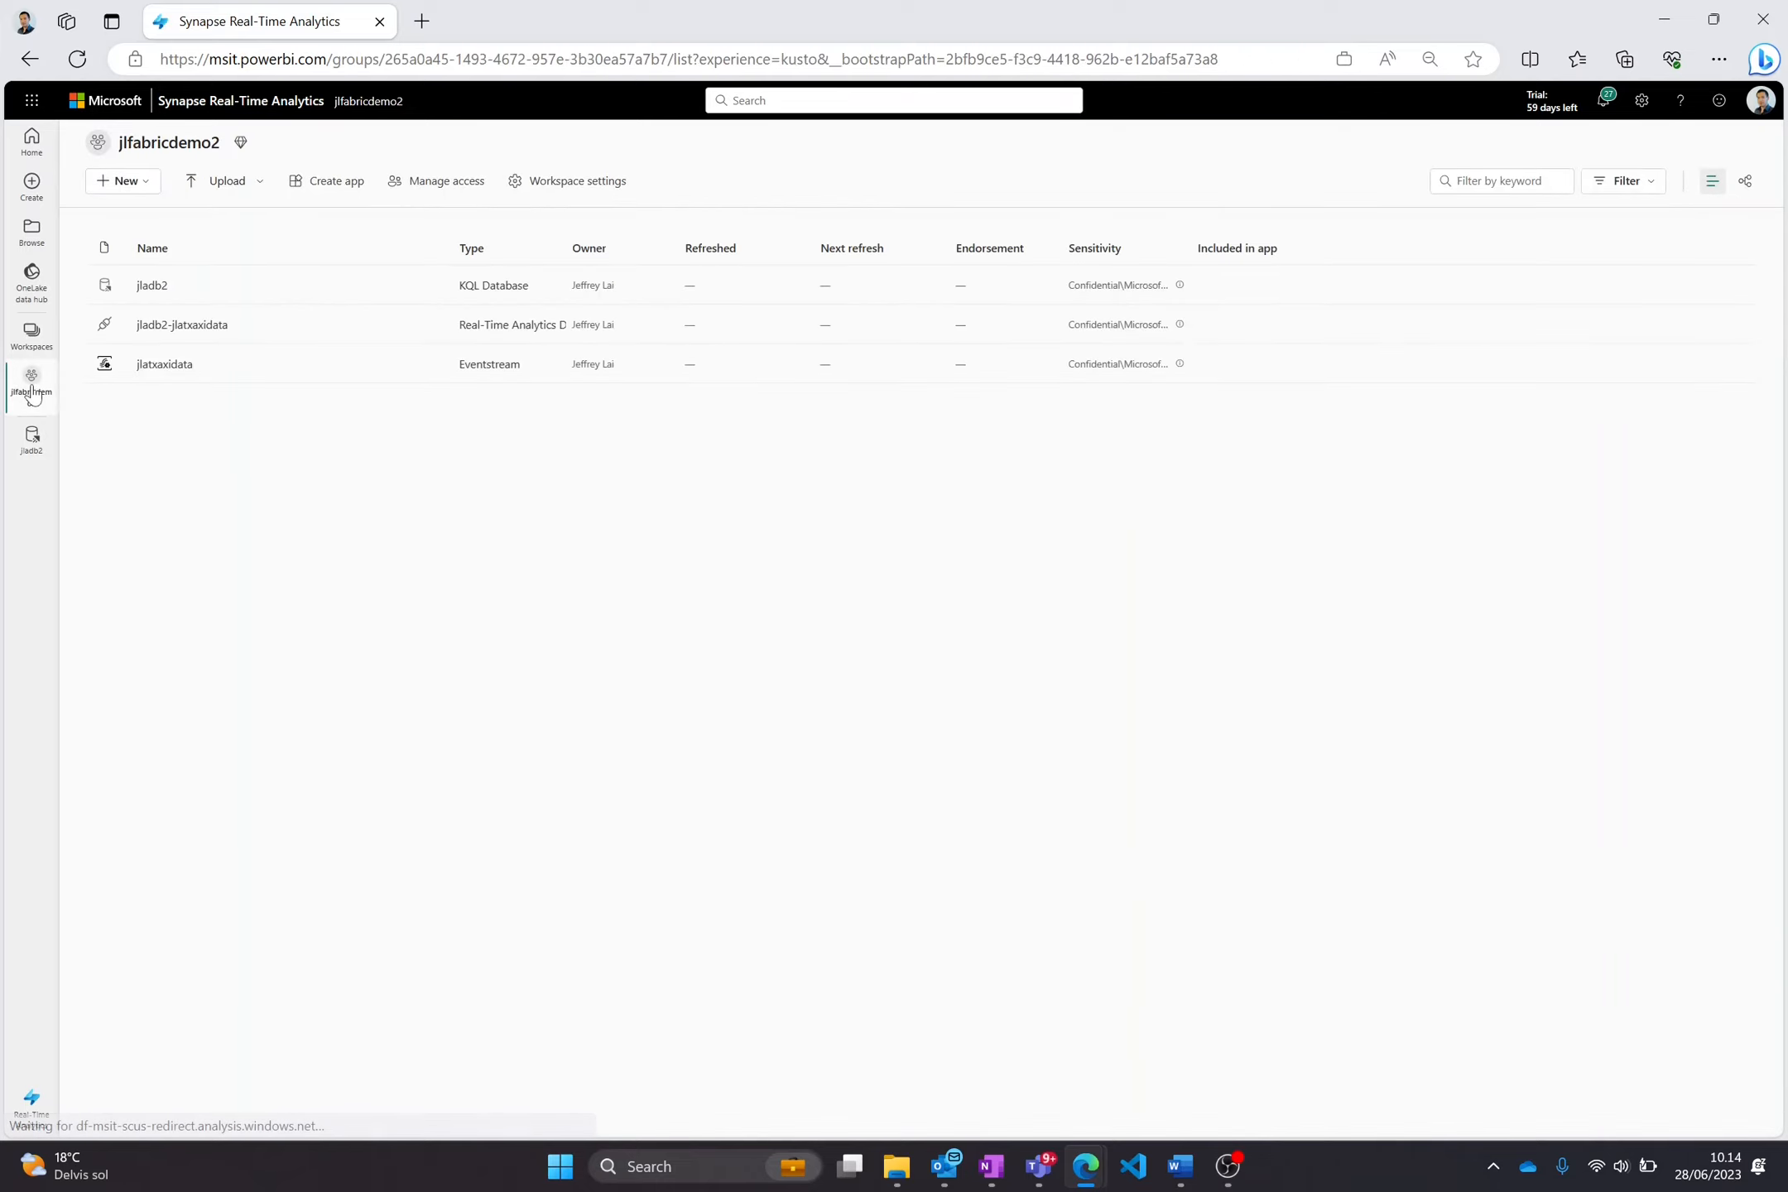
left_click(161, 291)
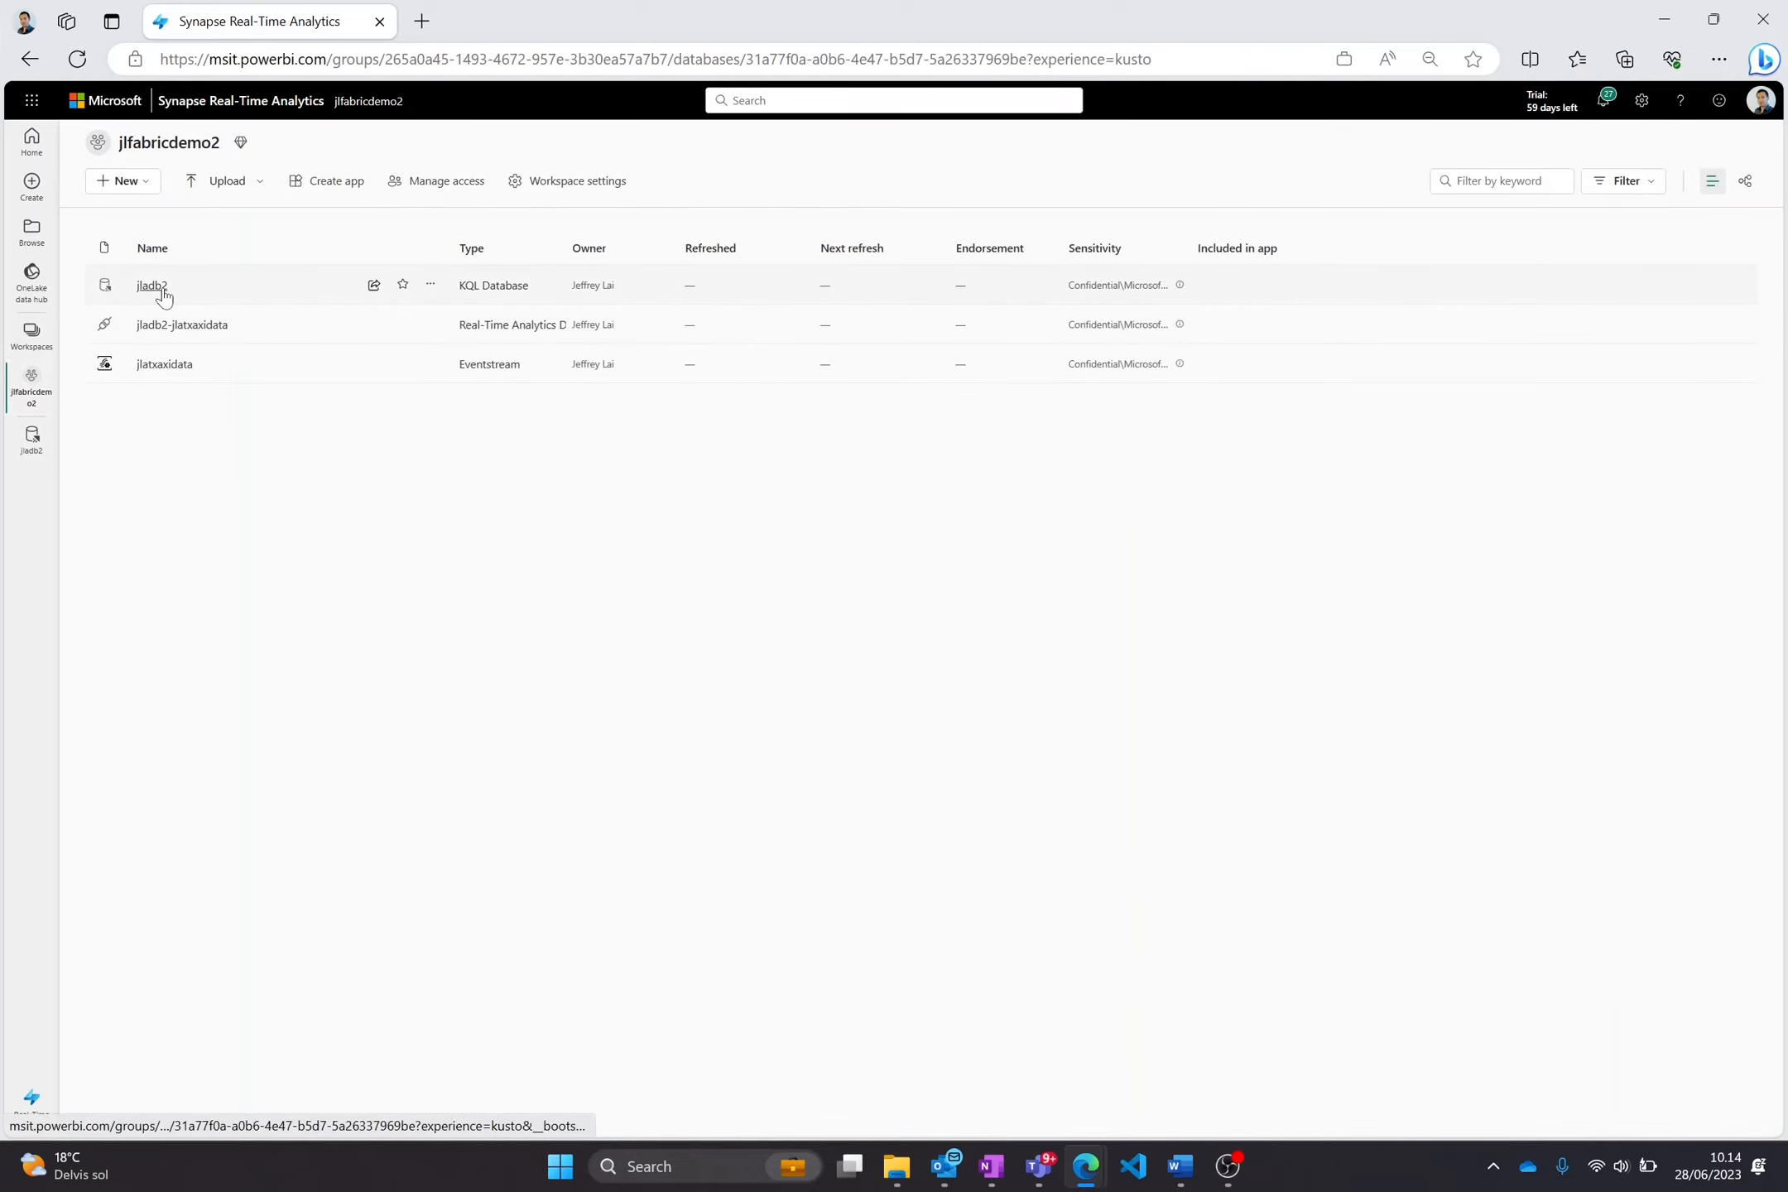
left_click(110, 175)
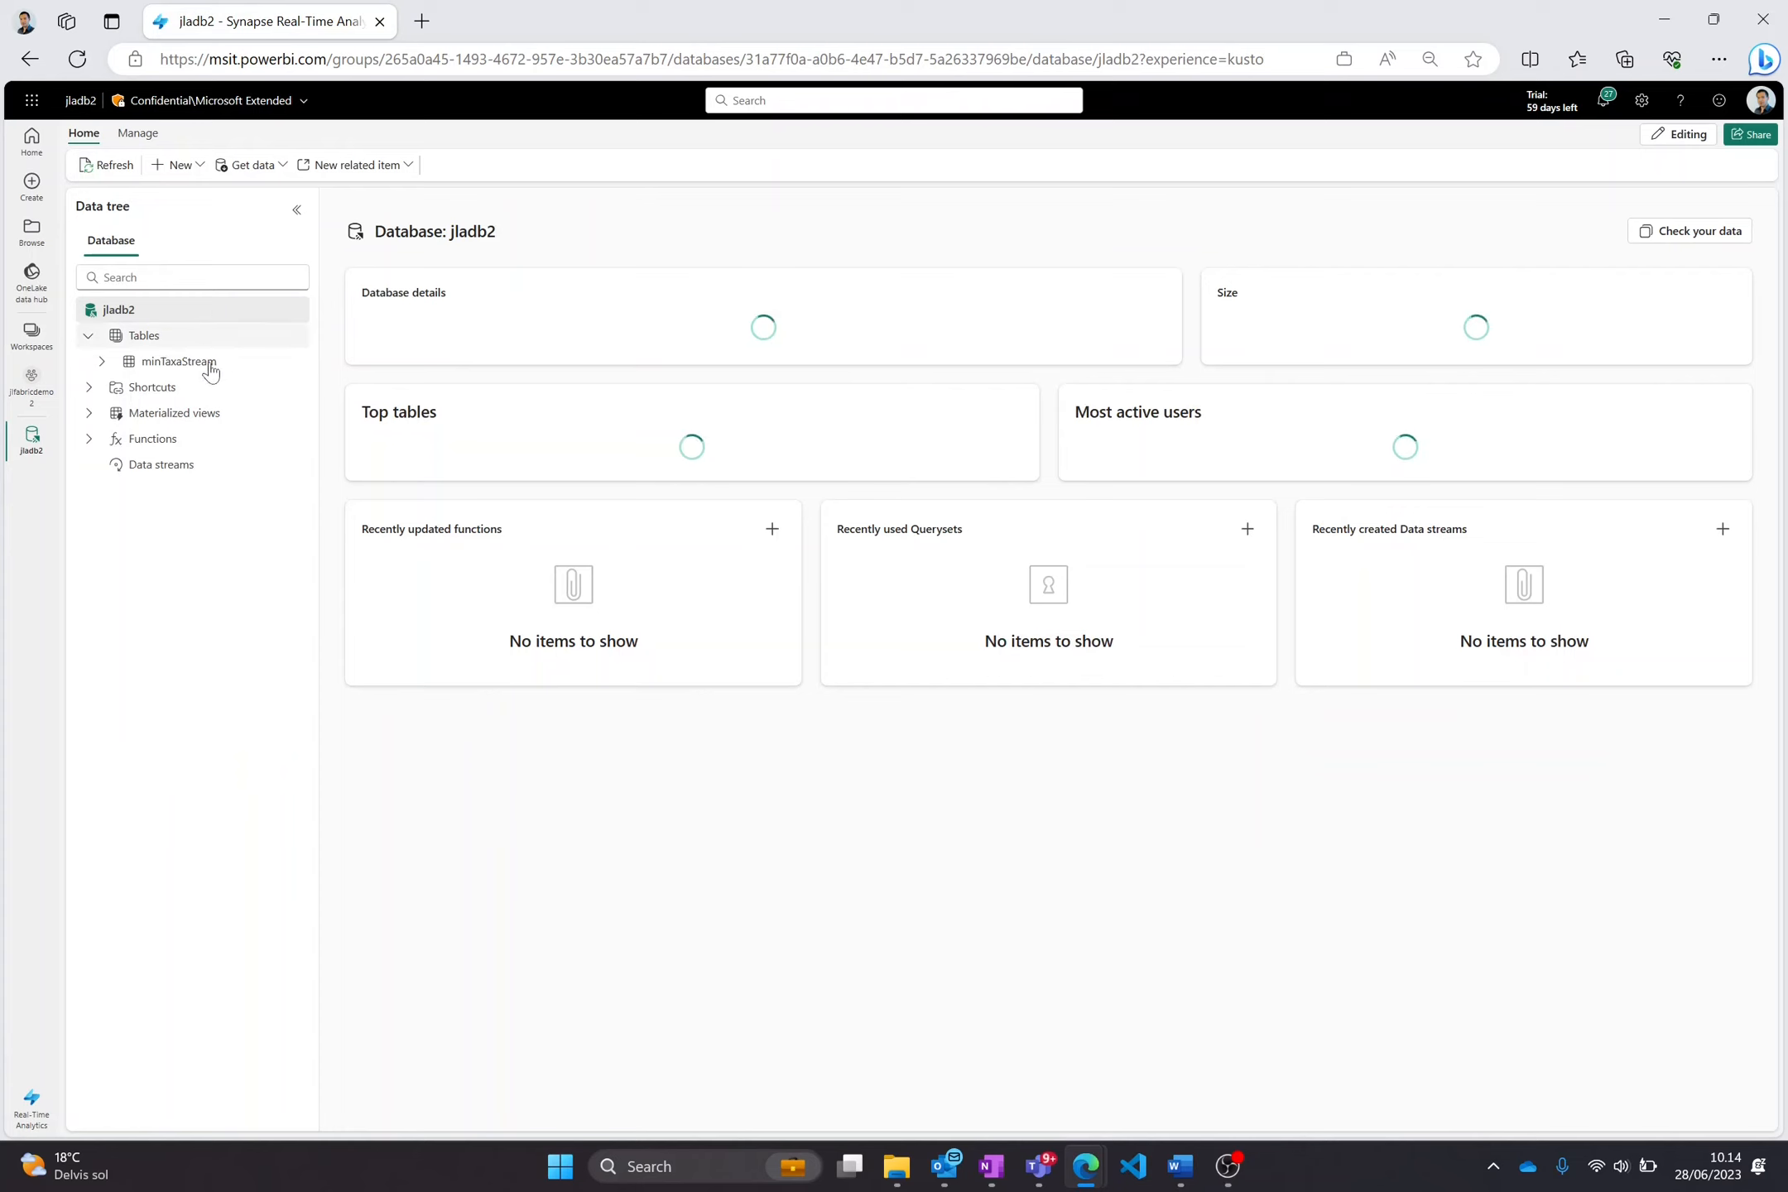
left_click(267, 363)
left_click(313, 365)
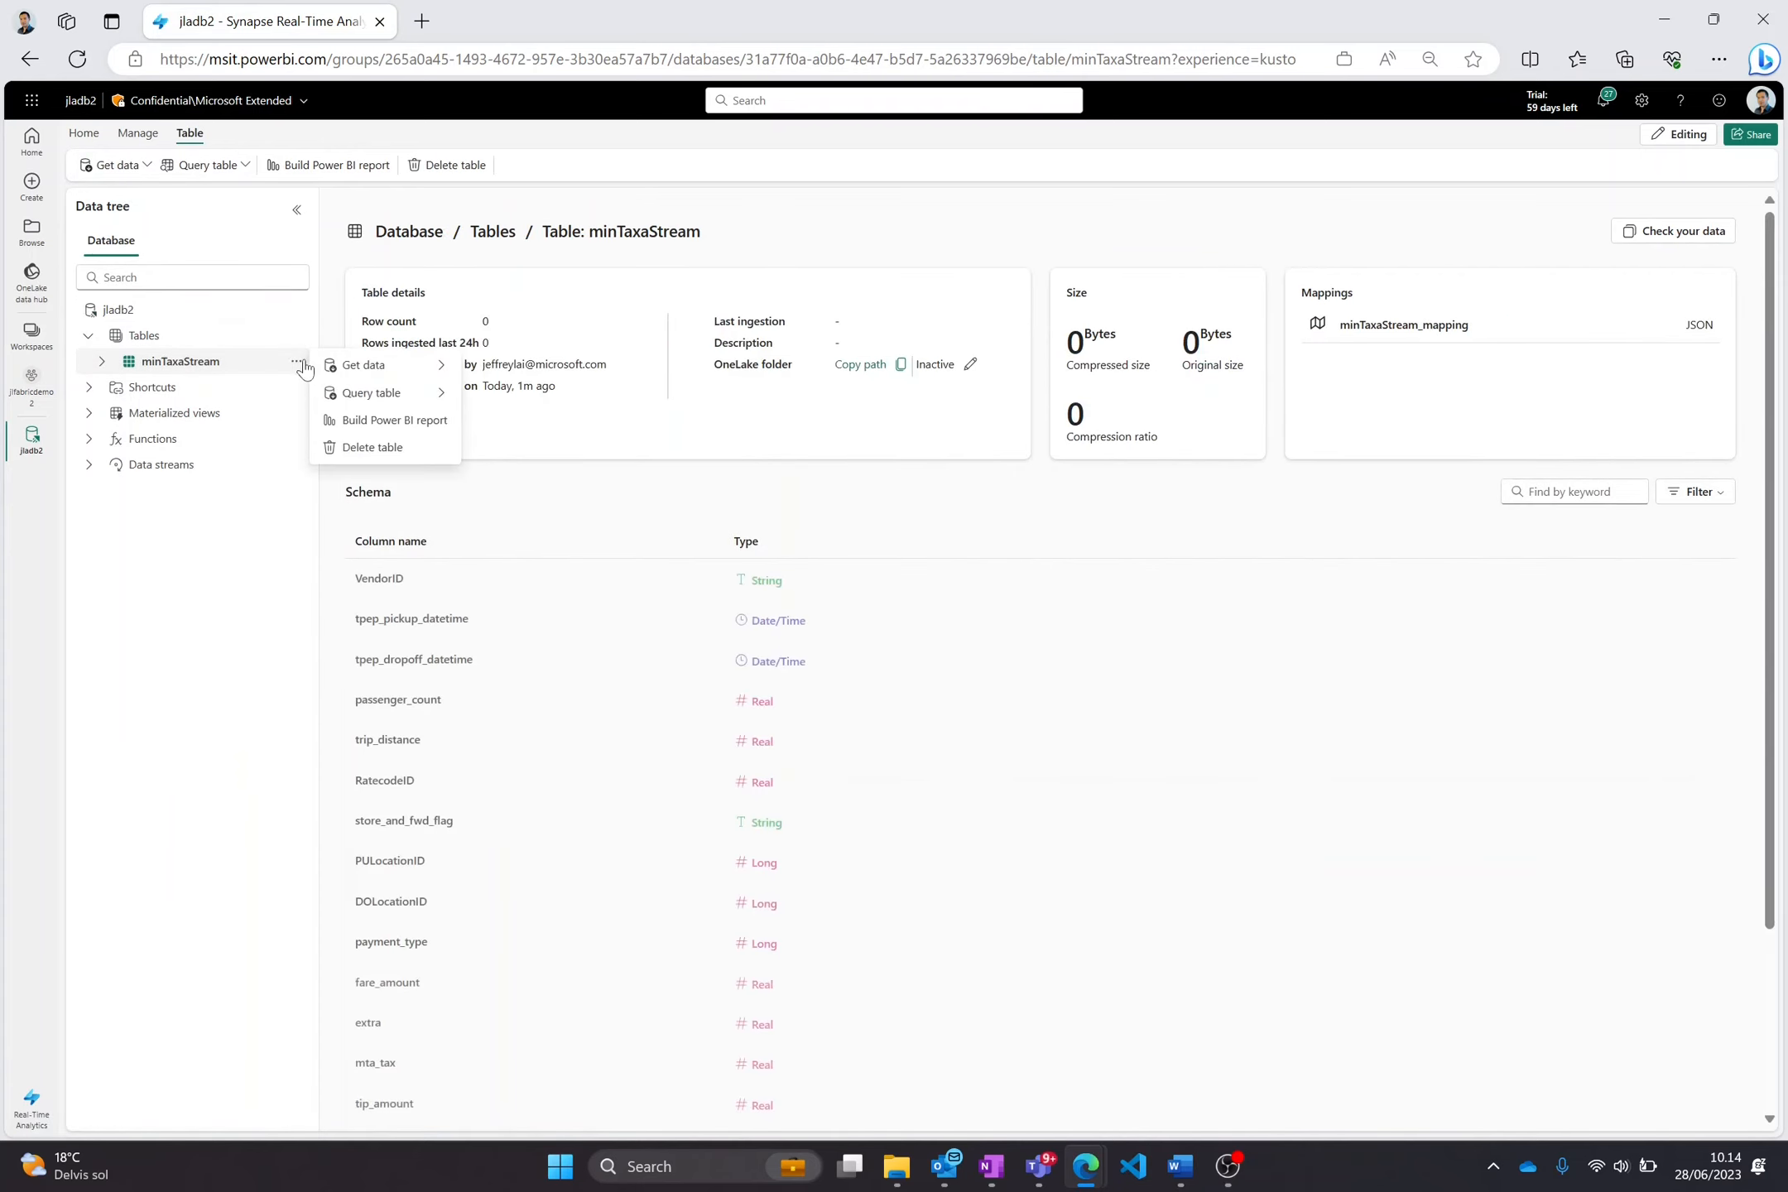
mouse_move(373, 393)
left_click(585, 397)
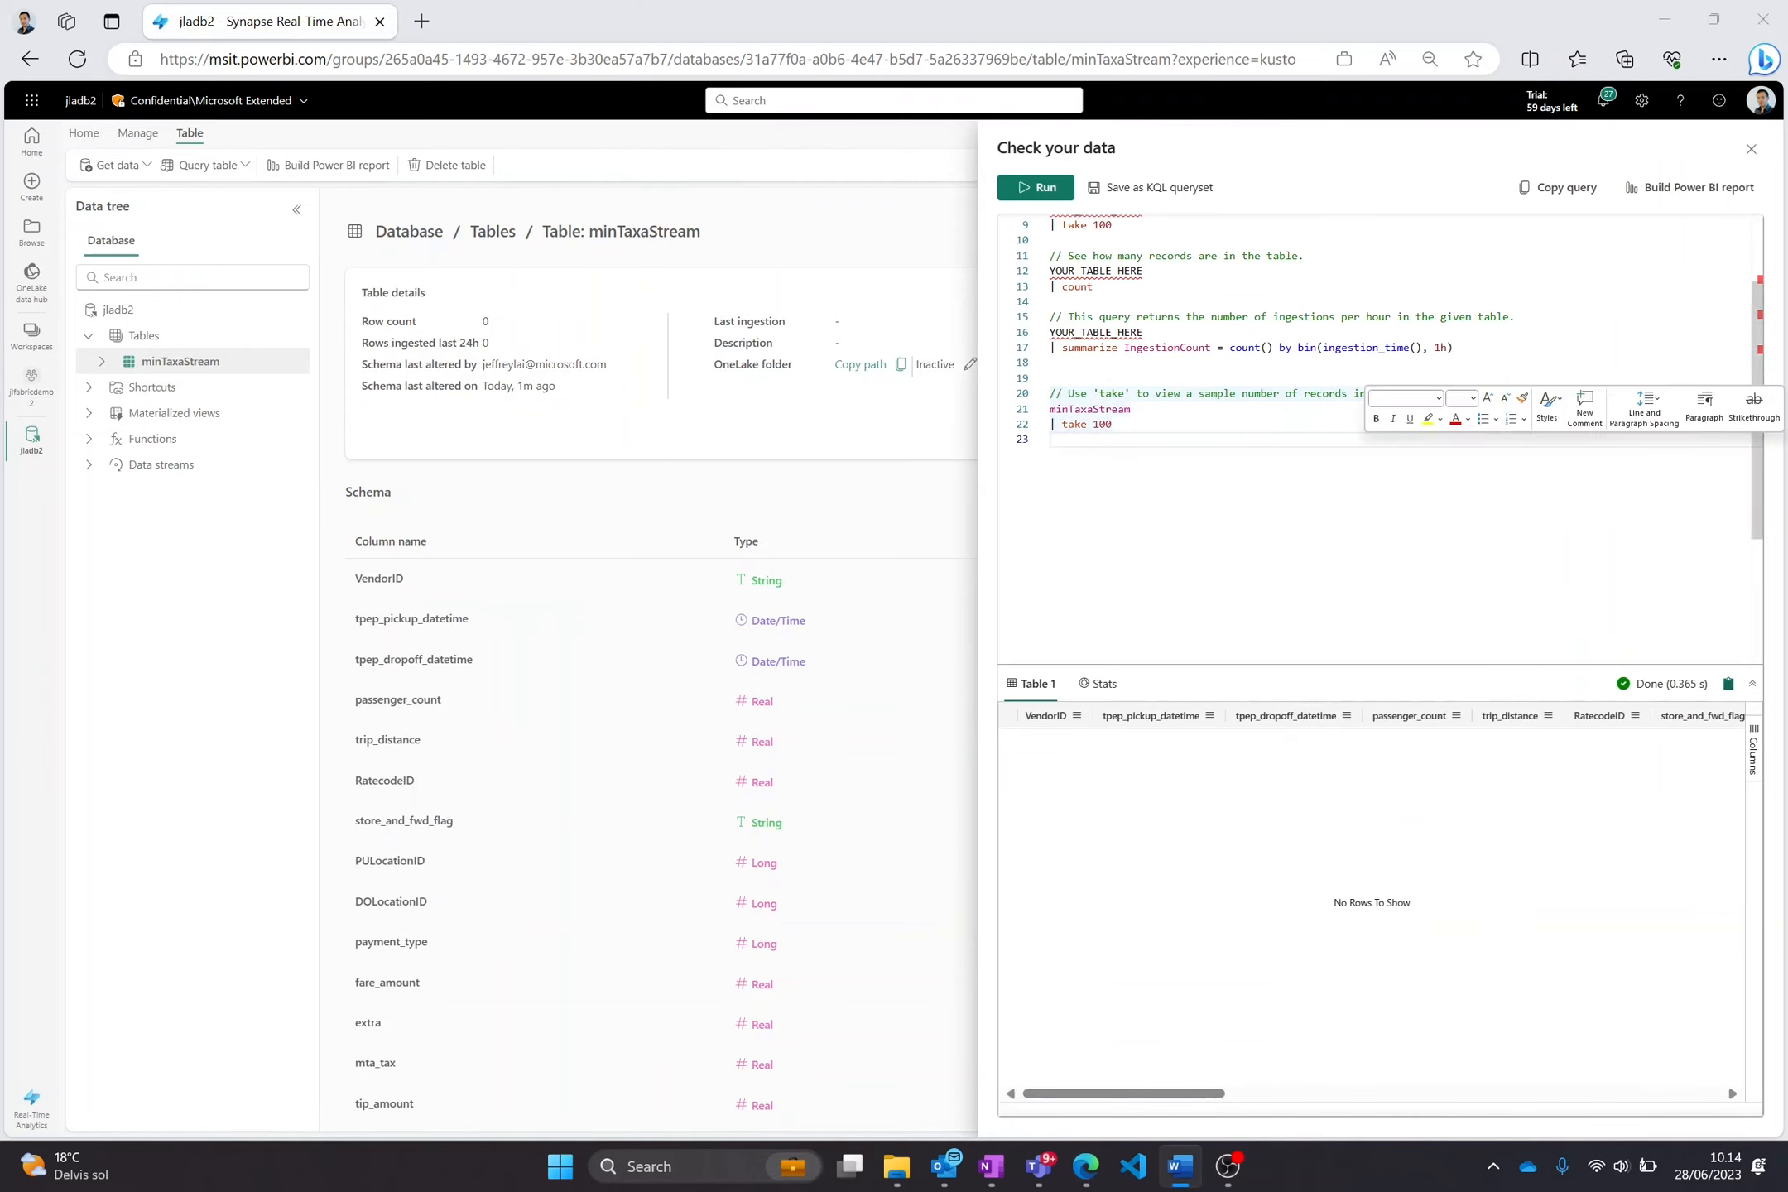
Replace the query editor's text with the prepared KQL queries for the minTaxaStream table.
key("alt+Tab")
key("ctrl+v")
key("ctrl+Home")
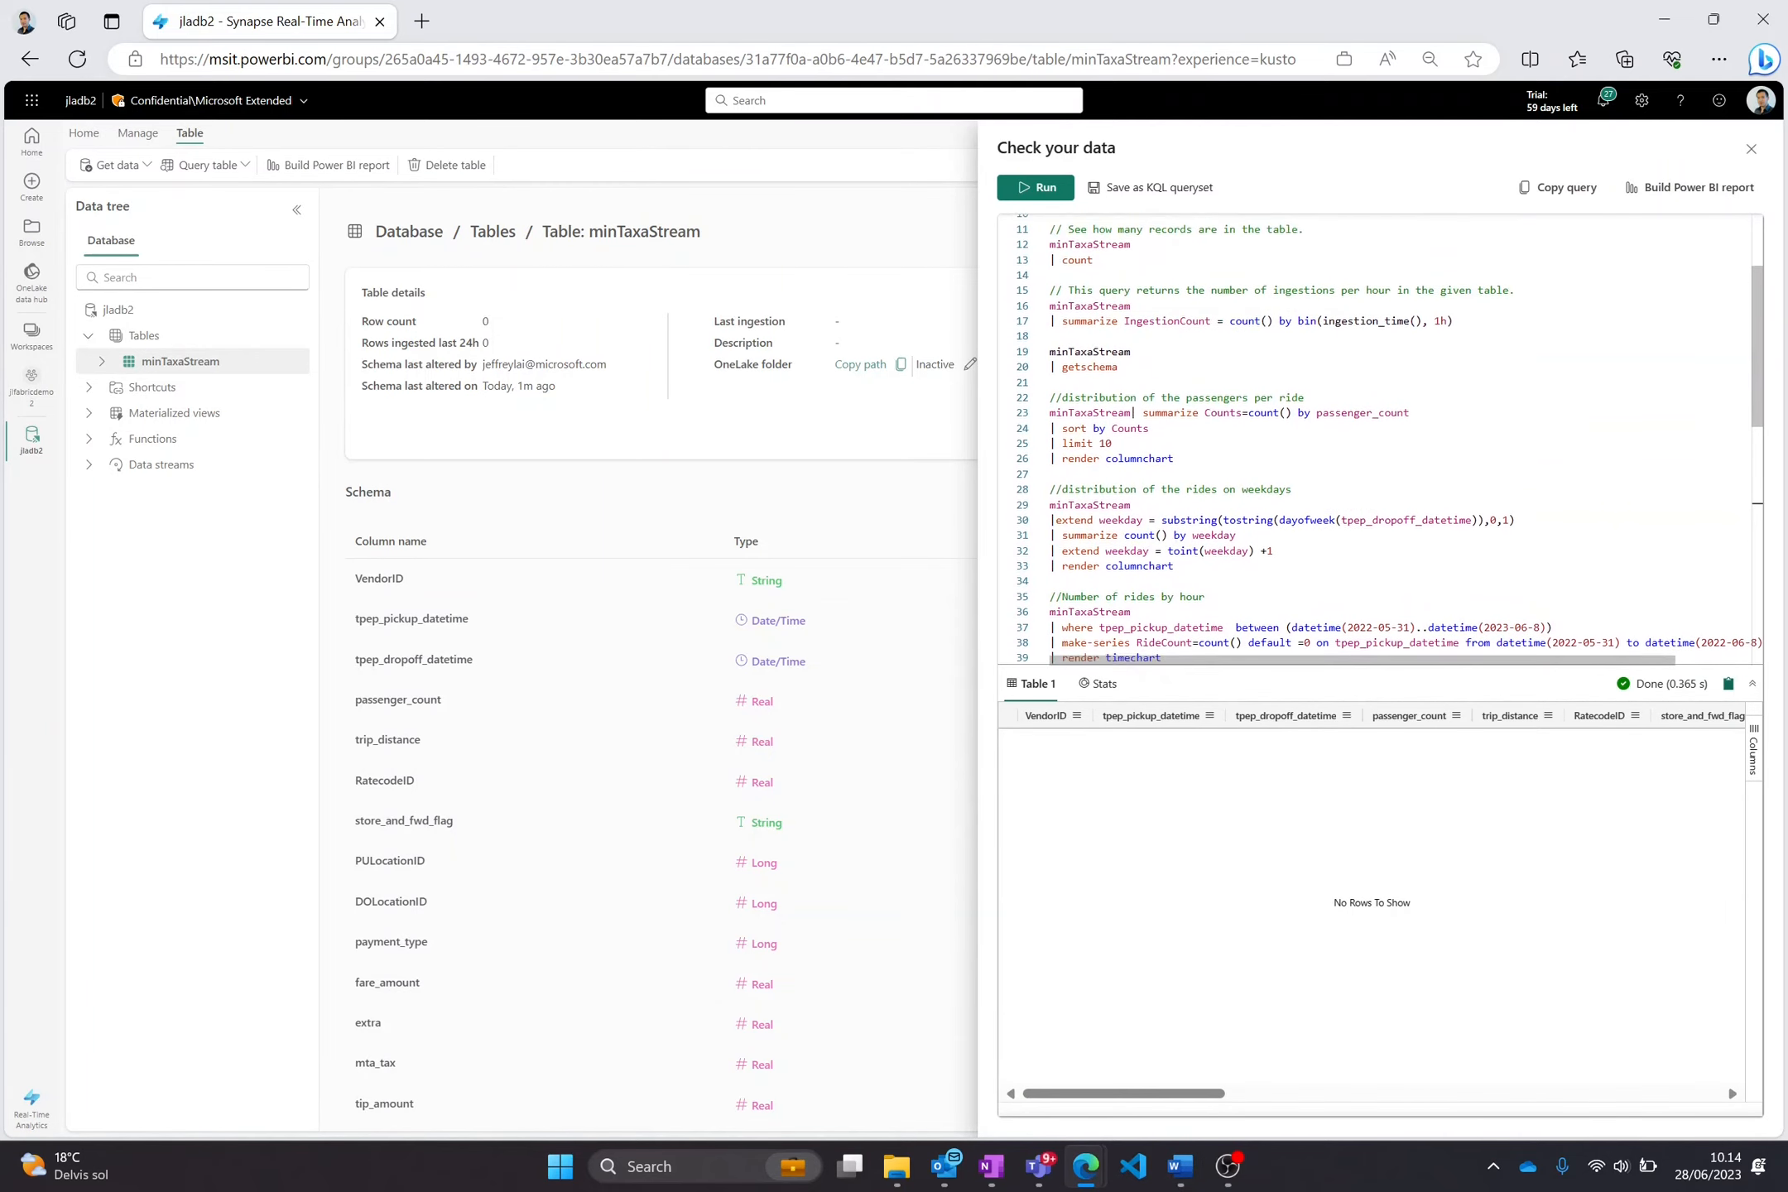
Run the sample query that takes 100 minTaxaStream records, followed by the query that counts the table's records.
key("ctrl+shift+Left")
key("ctrl+shift+Left")
key("ctrl+shift+Left")
key("shift+Up")
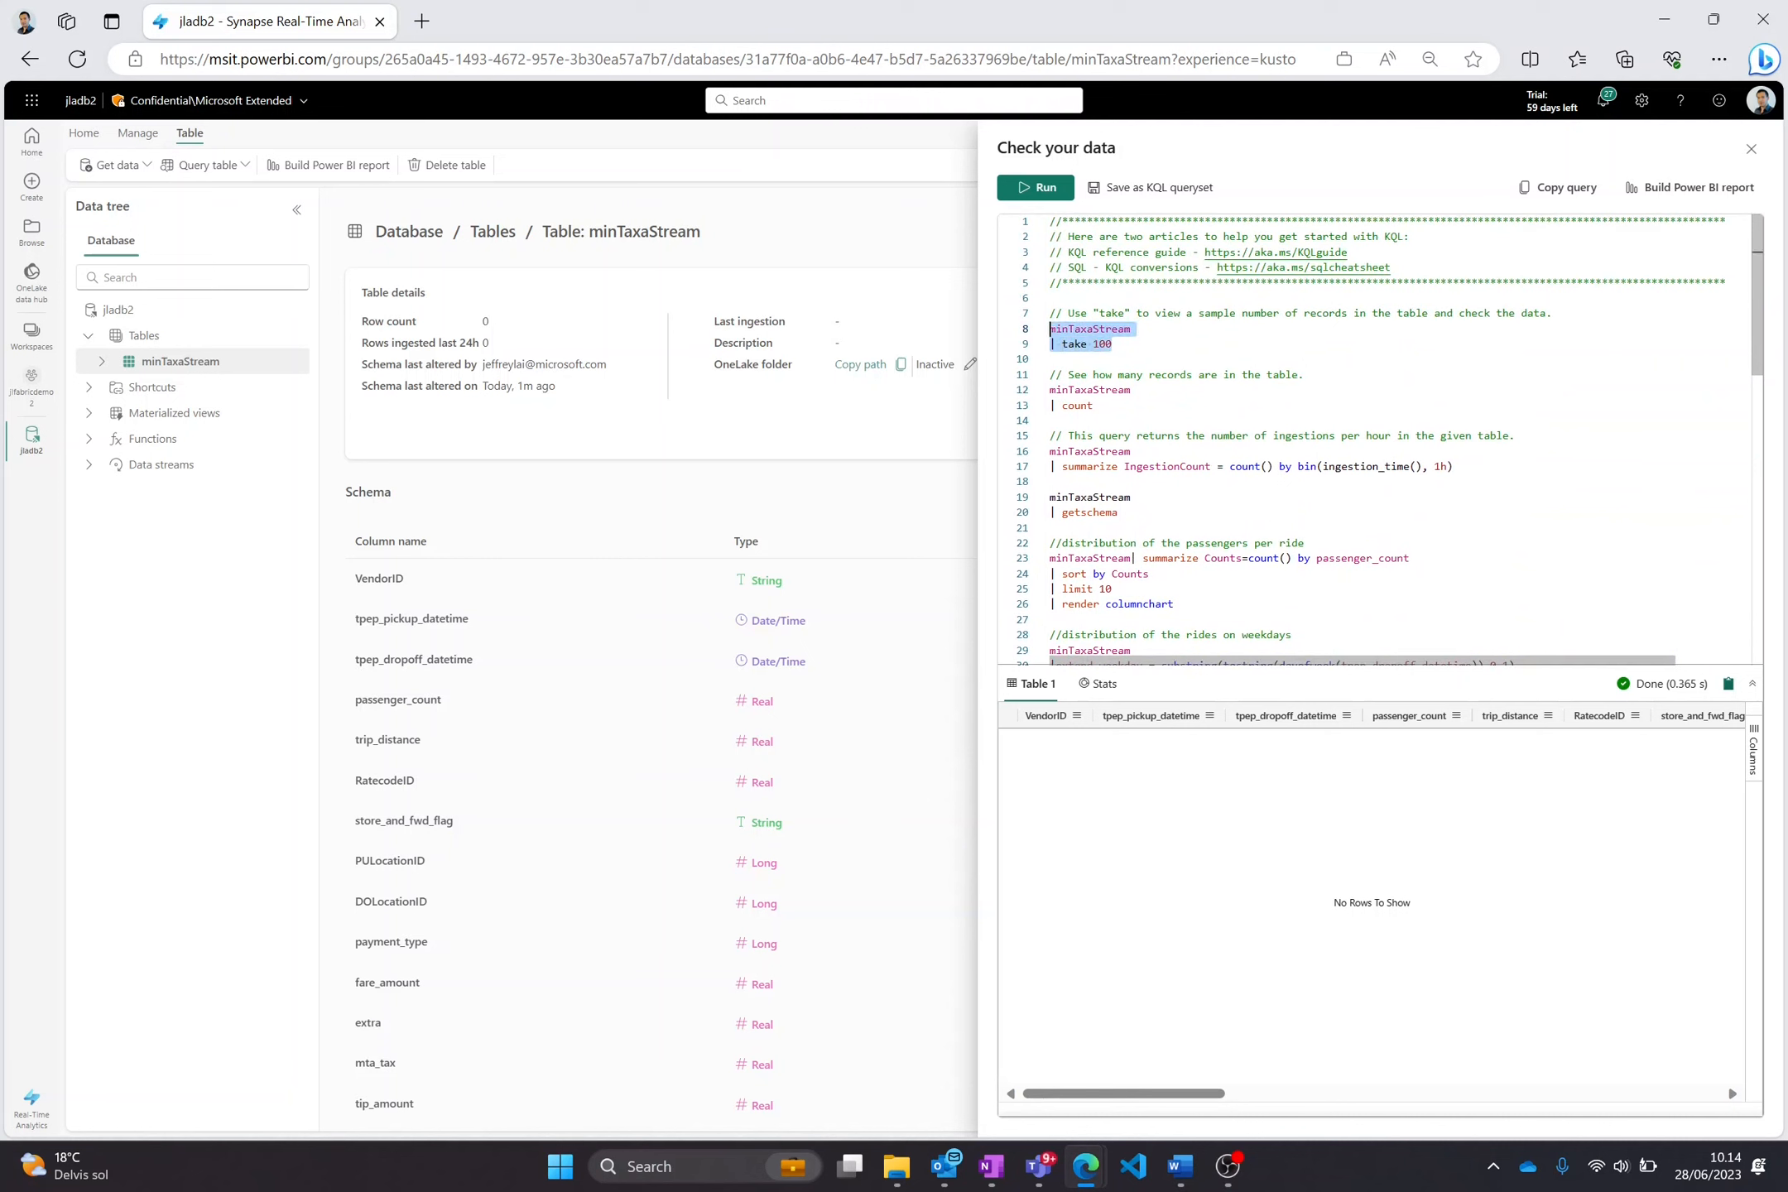
key("shift+Return")
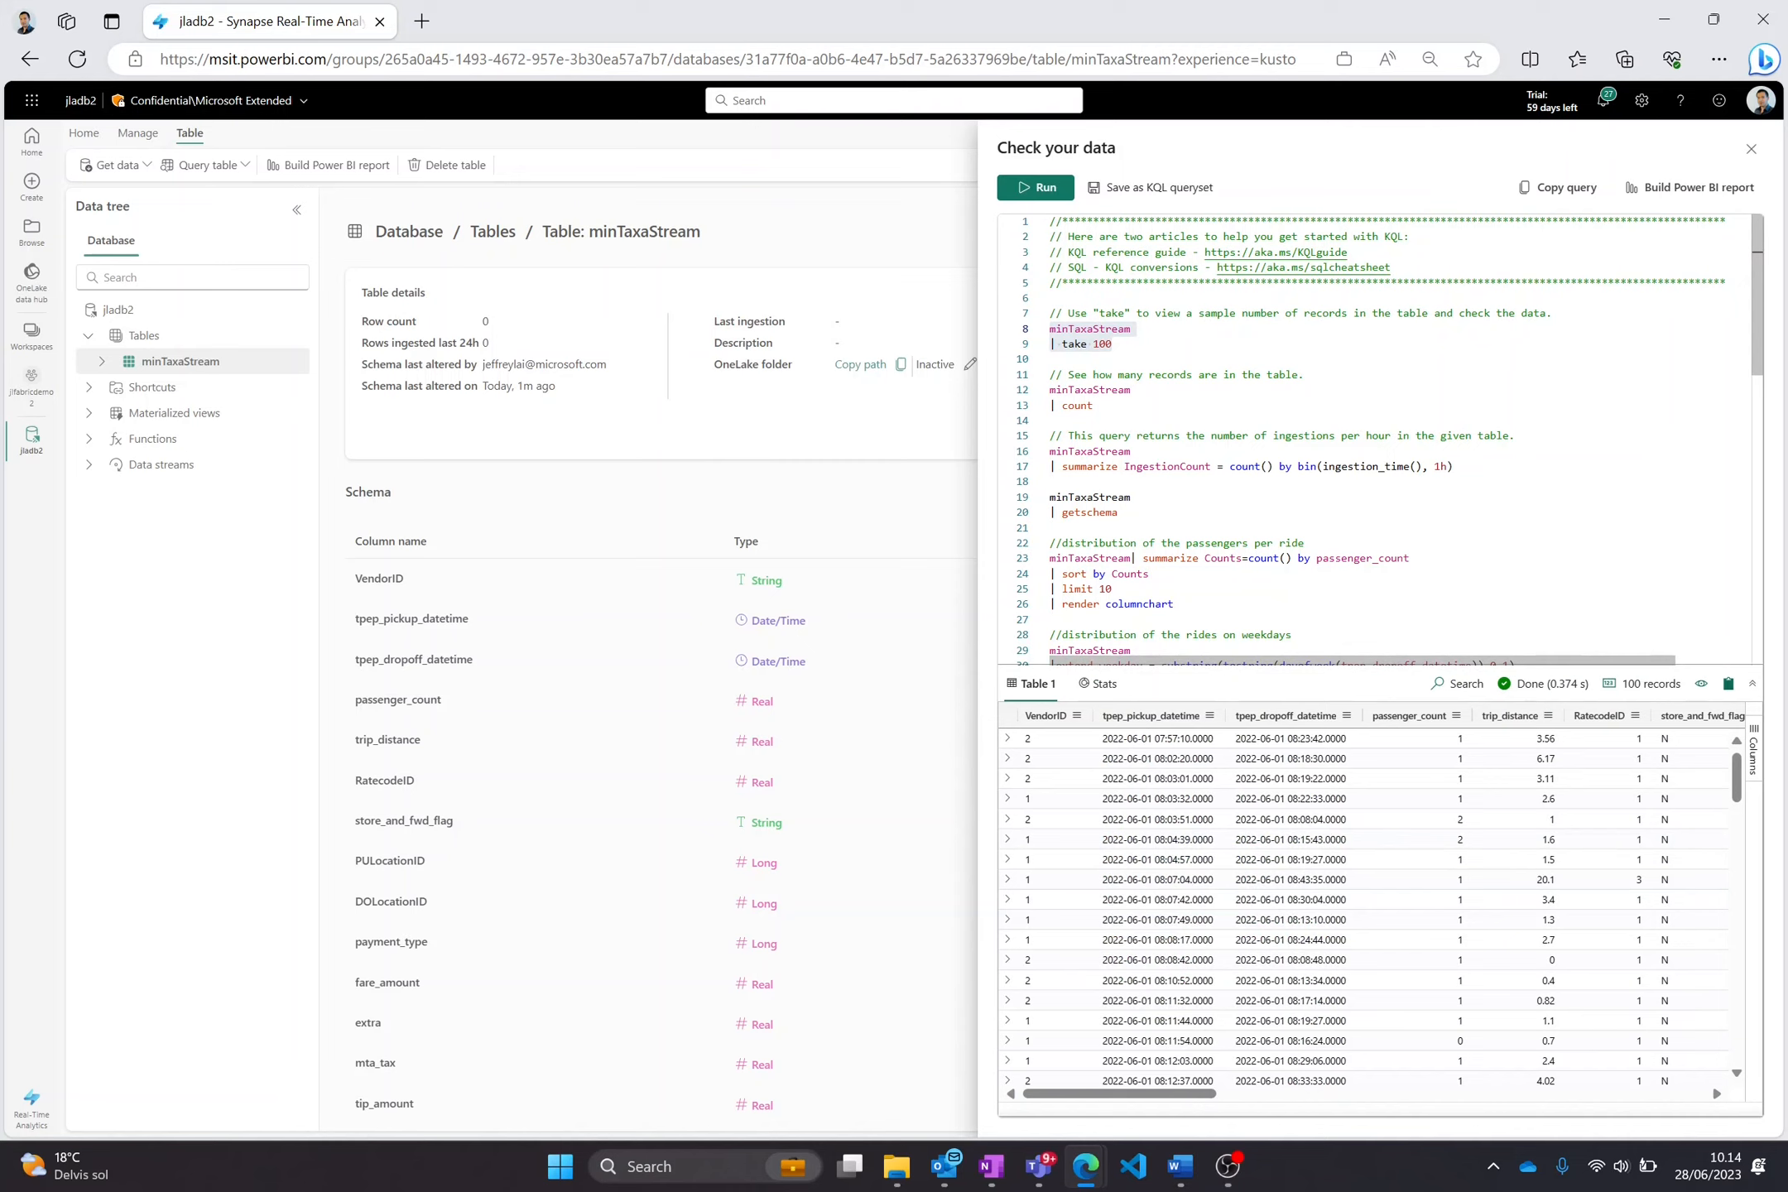
left_click_drag(1095, 405, 1049, 390)
key("shift+Return")
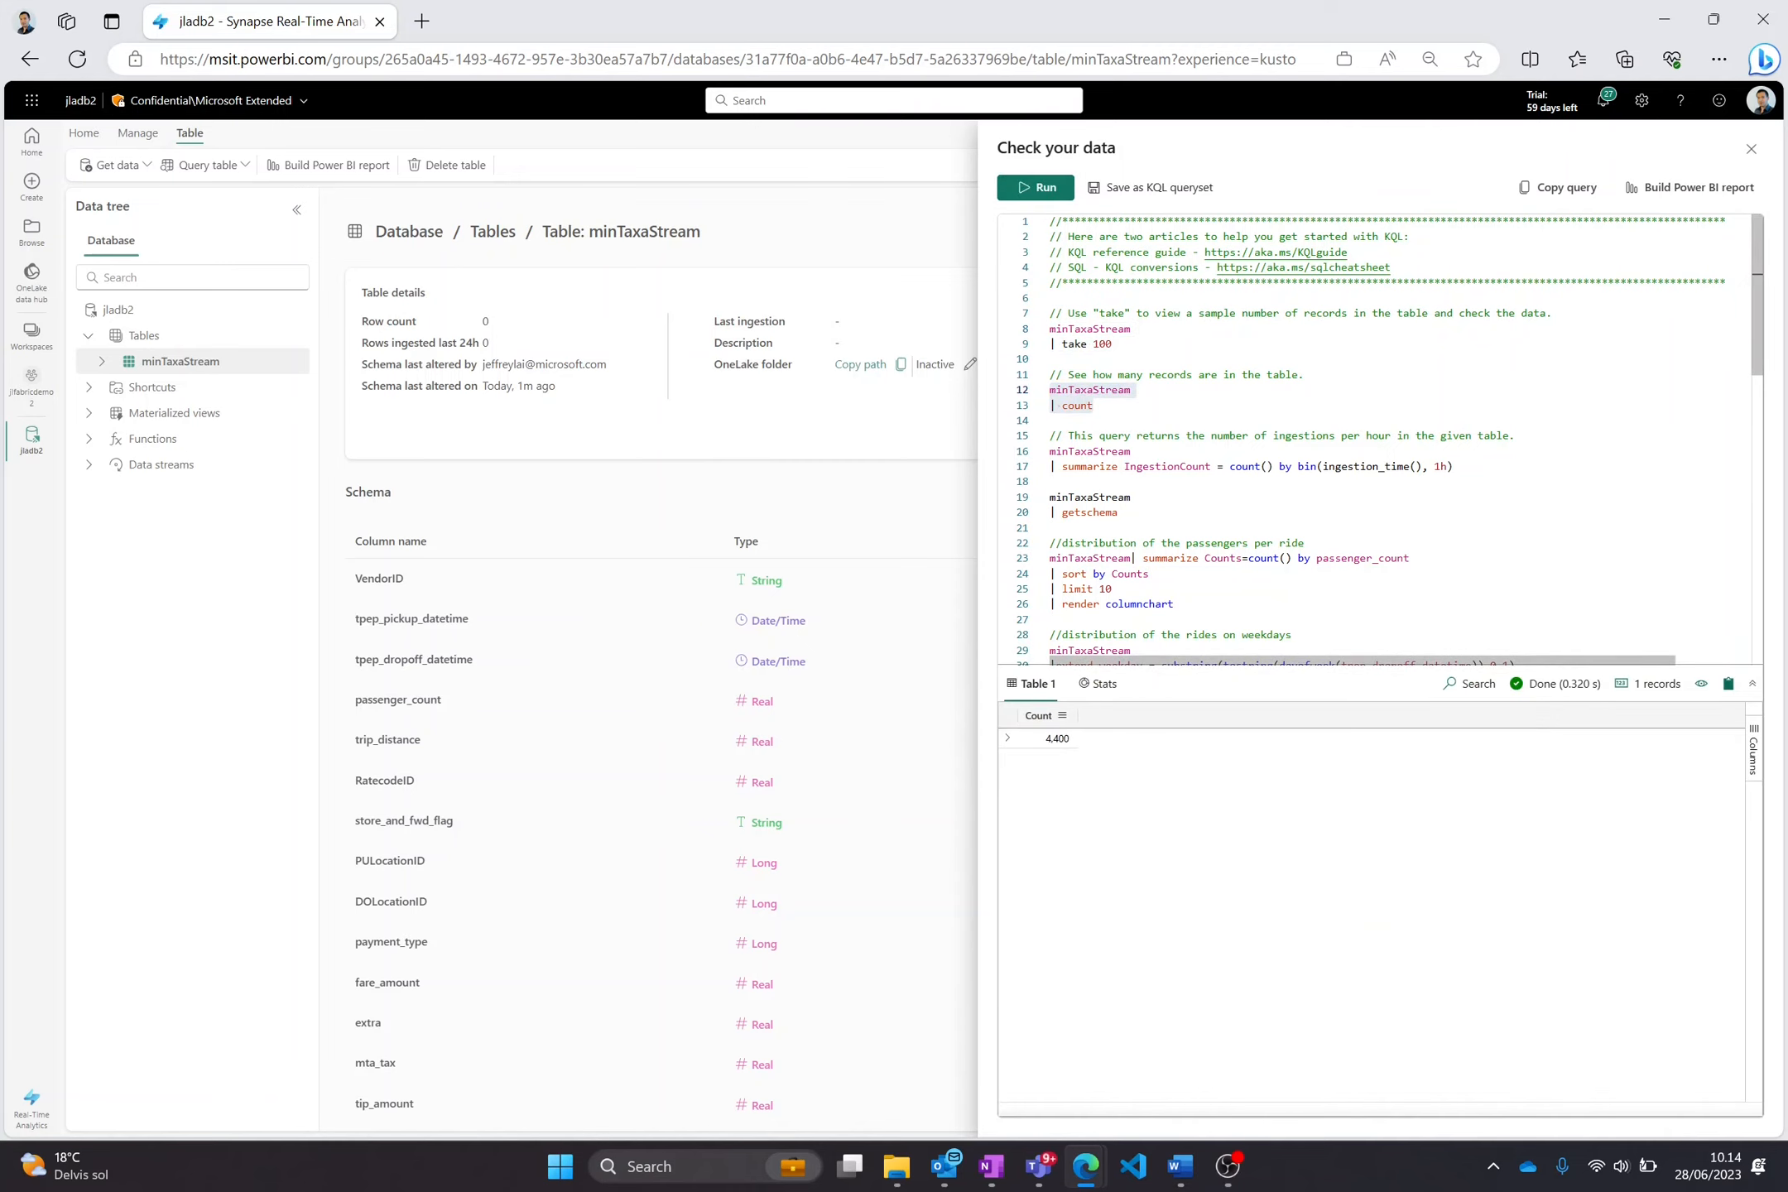
Run the passengers-per-ride distribution query first without its render line, and again in full as a column chart.
scroll(1382, 439, "down", 4)
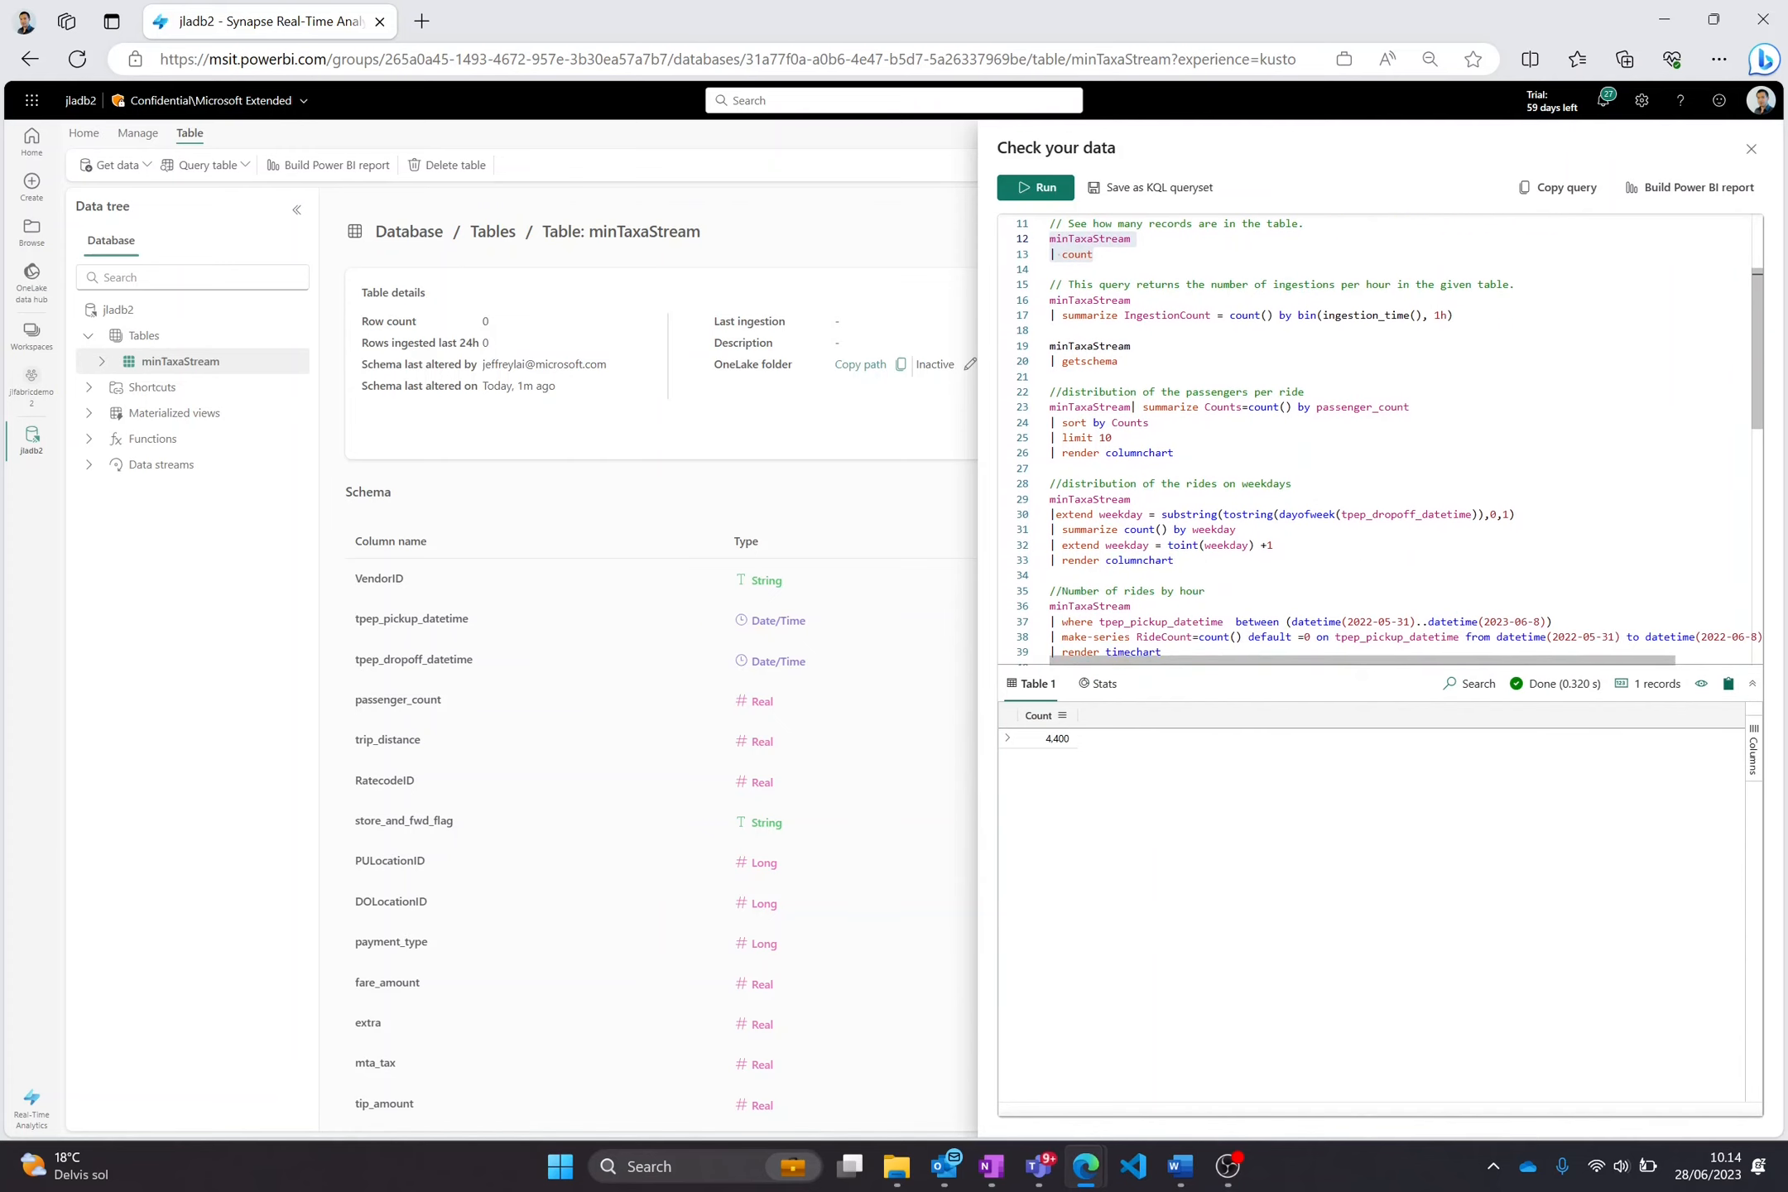
left_click_drag(1174, 452, 1049, 407)
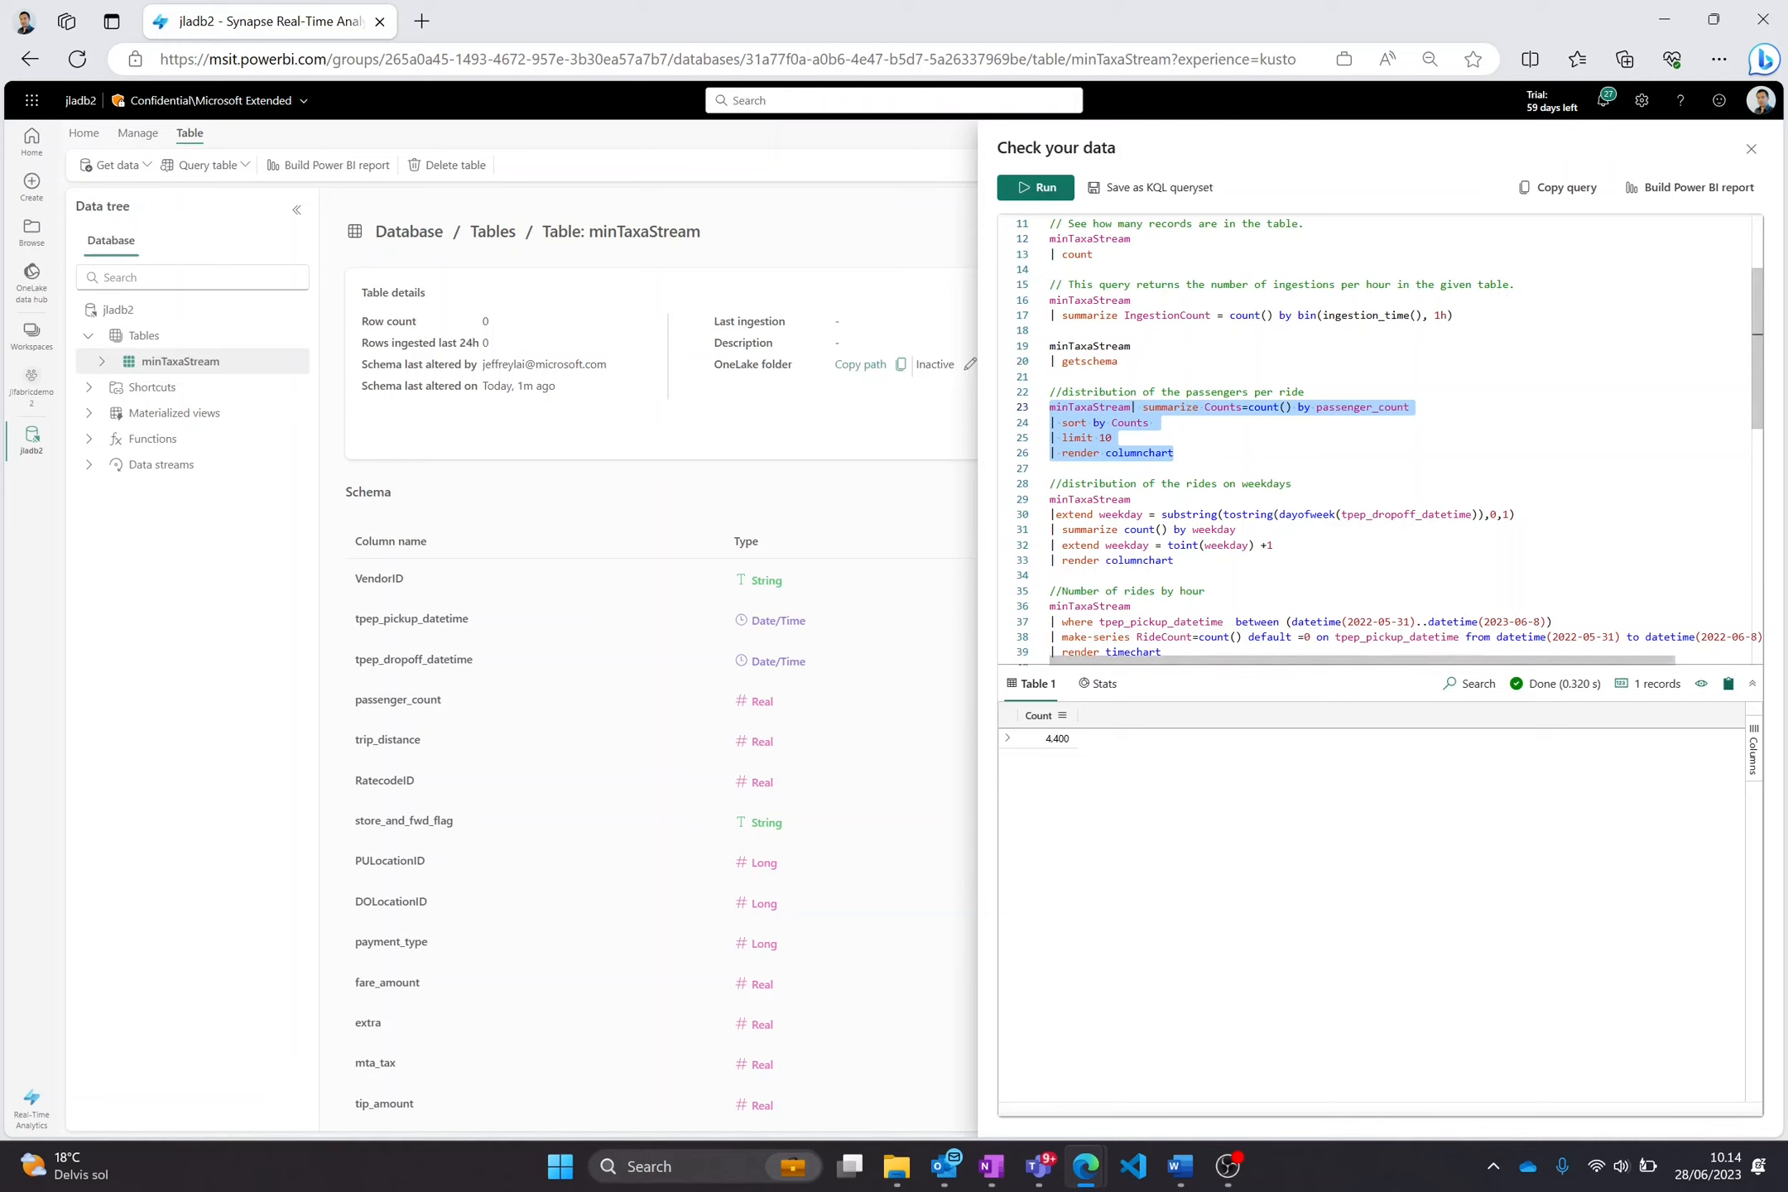
left_click(1114, 438)
left_click_drag(1111, 438, 1049, 407)
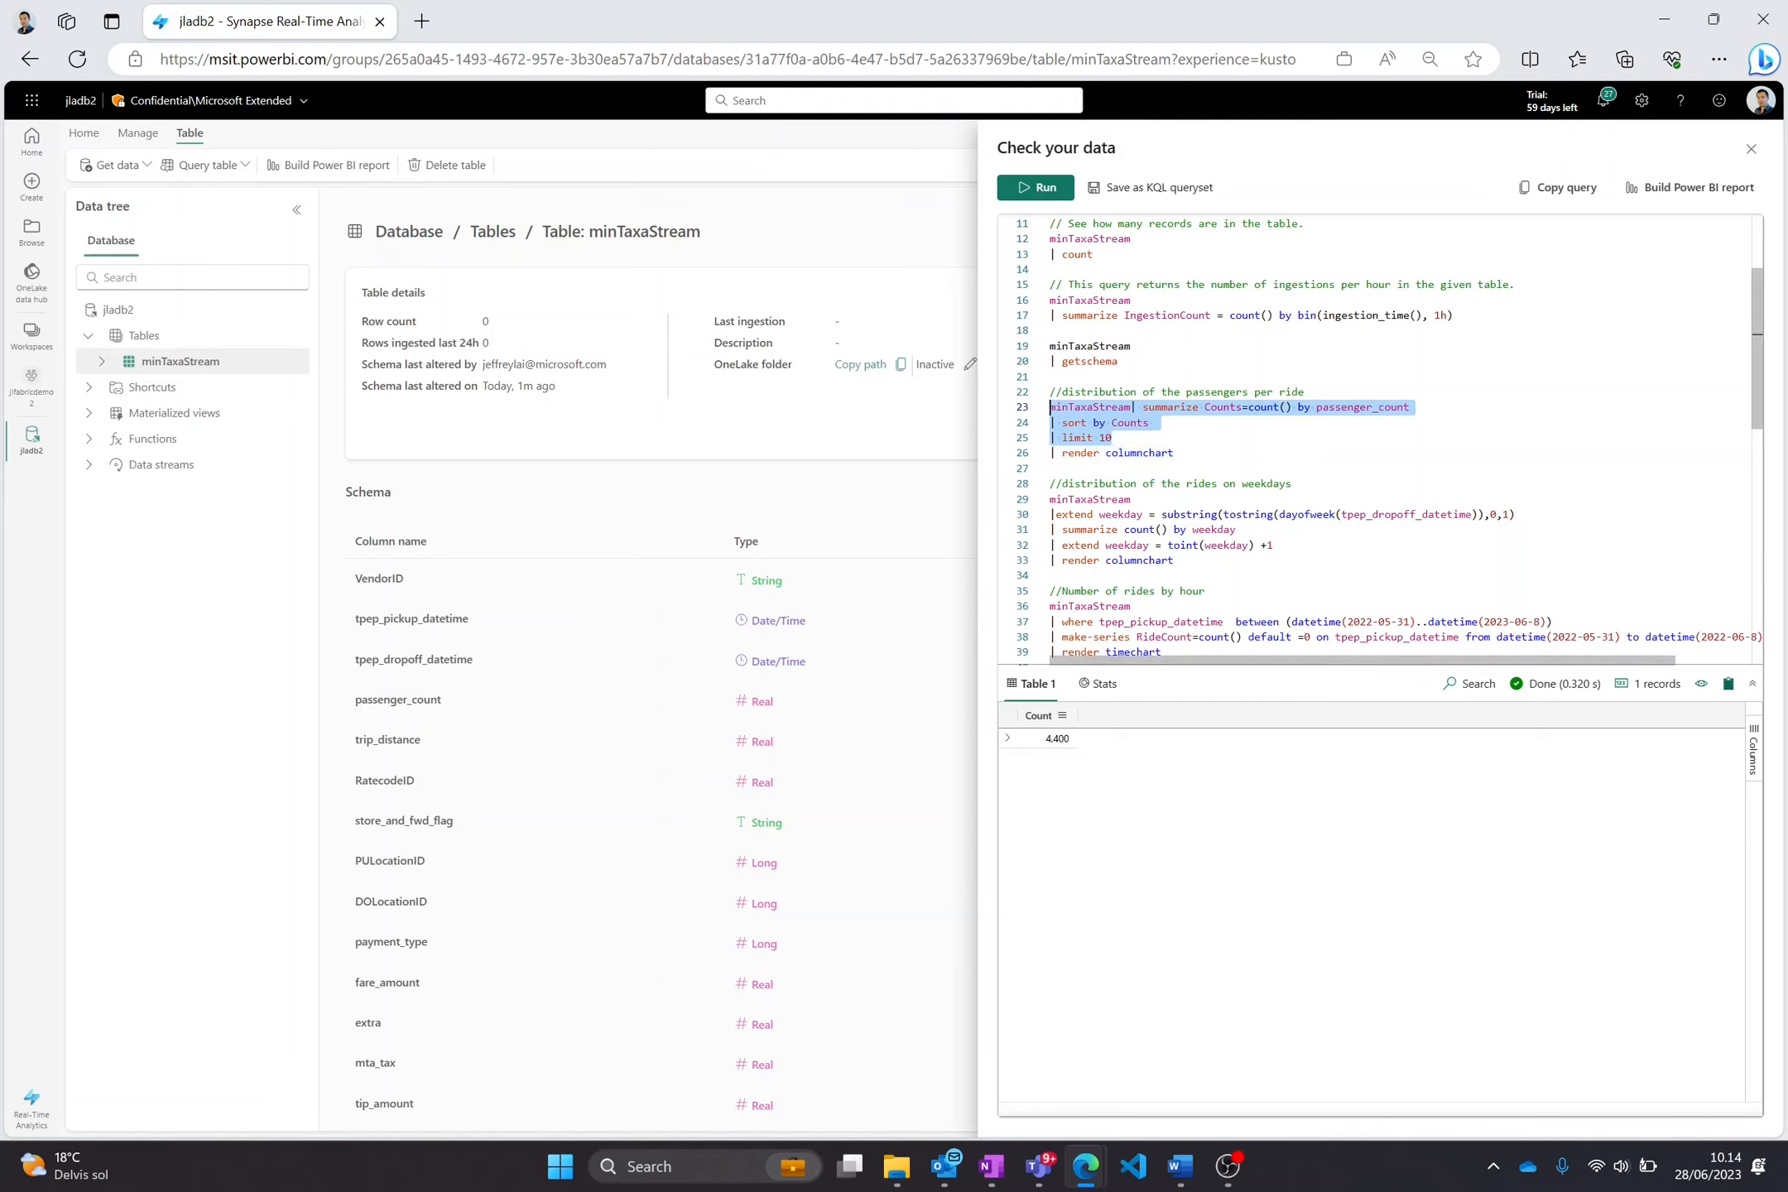
left_click(1071, 200)
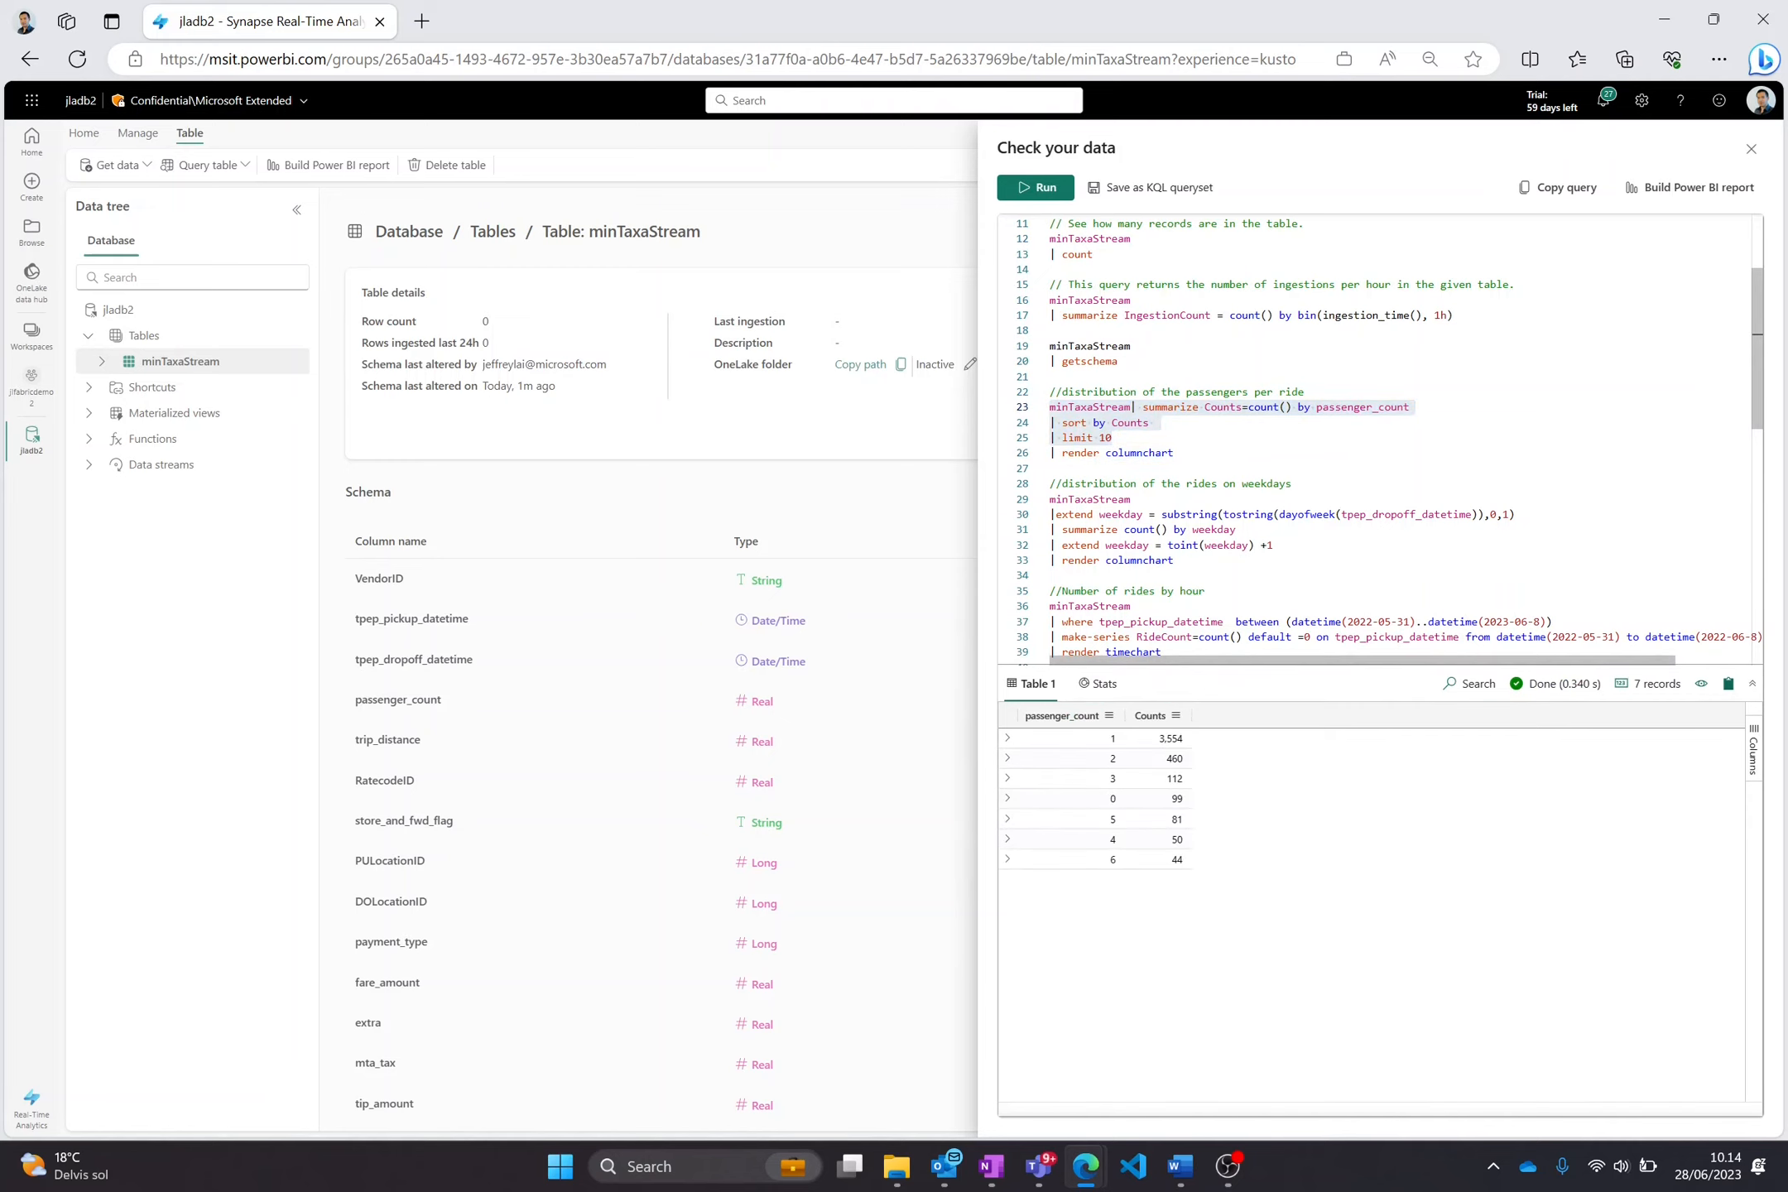
left_click_drag(1173, 452, 1049, 406)
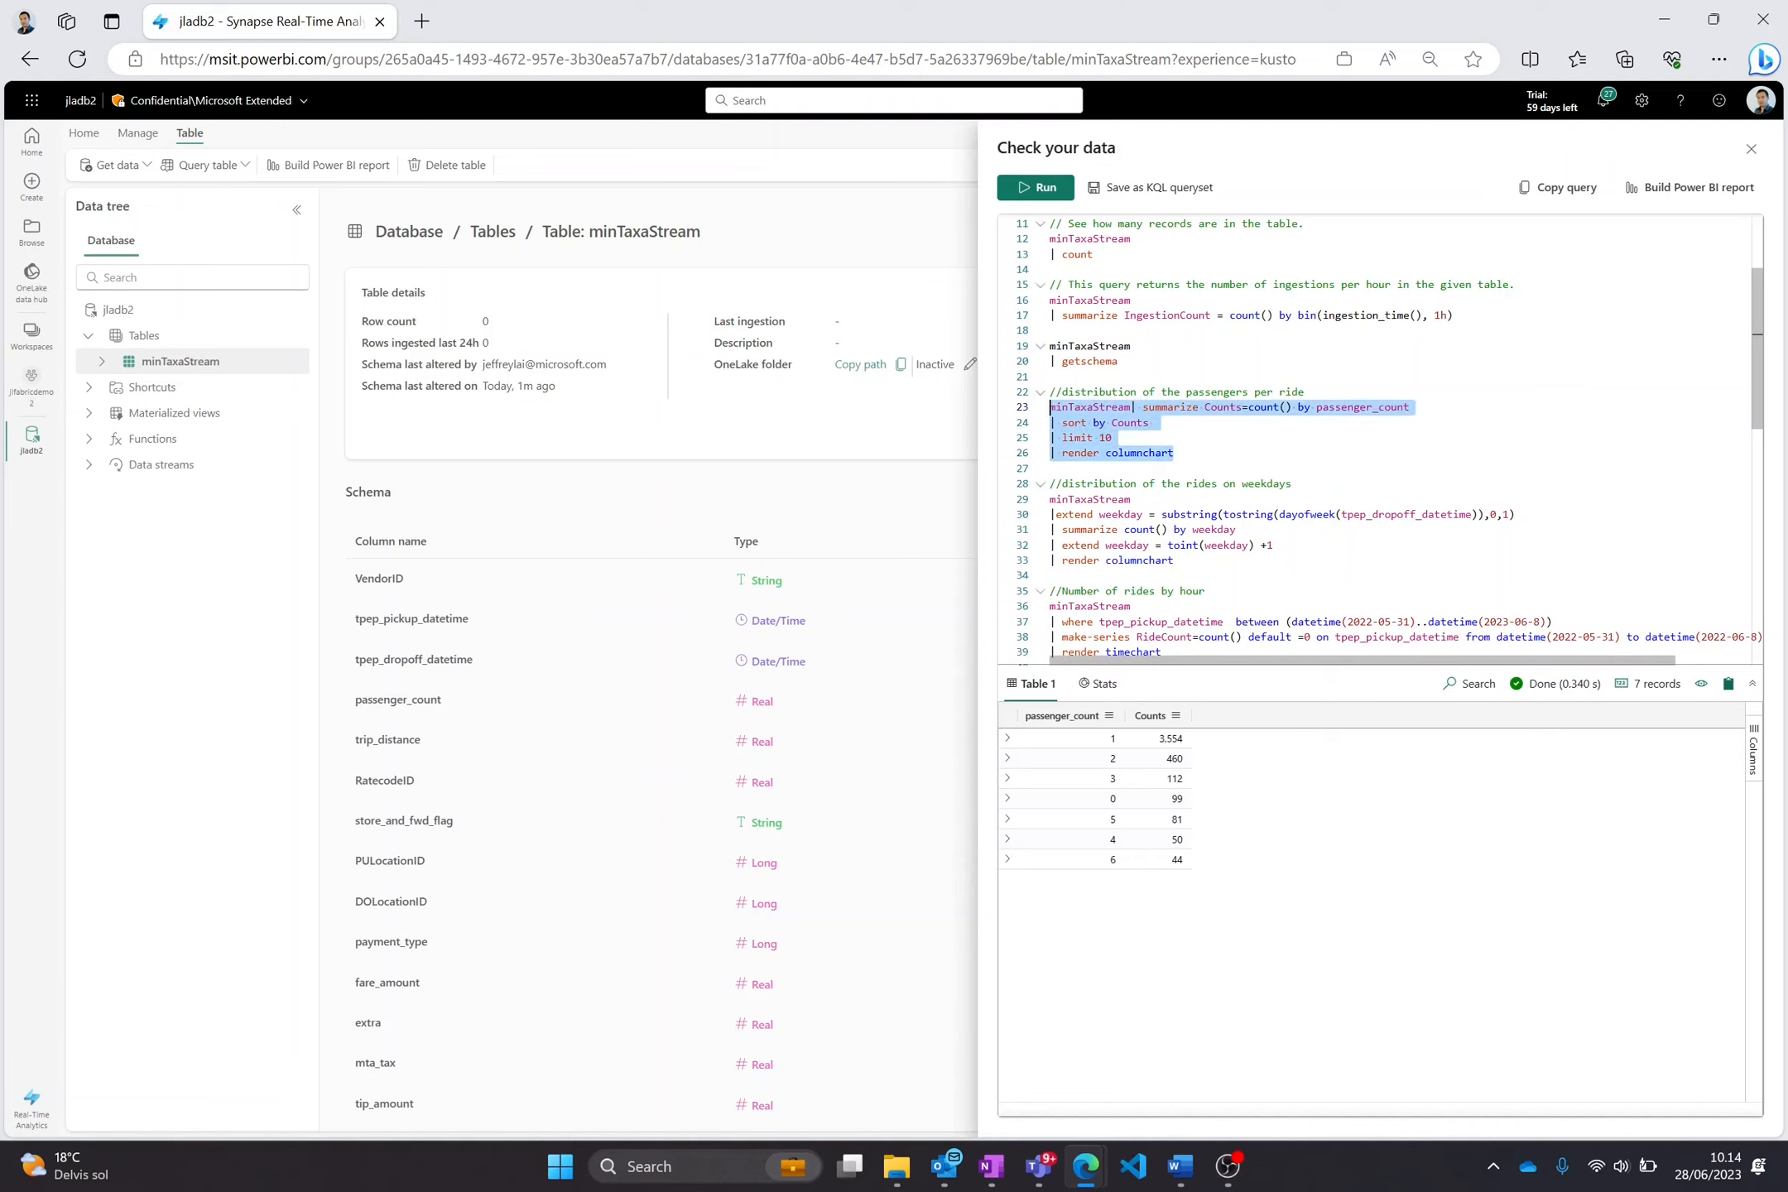
left_click(1051, 189)
Run the query for the distribution of rides on weekdays and inspect the larger bar of the column chart.
scroll(1388, 439, "down", 1)
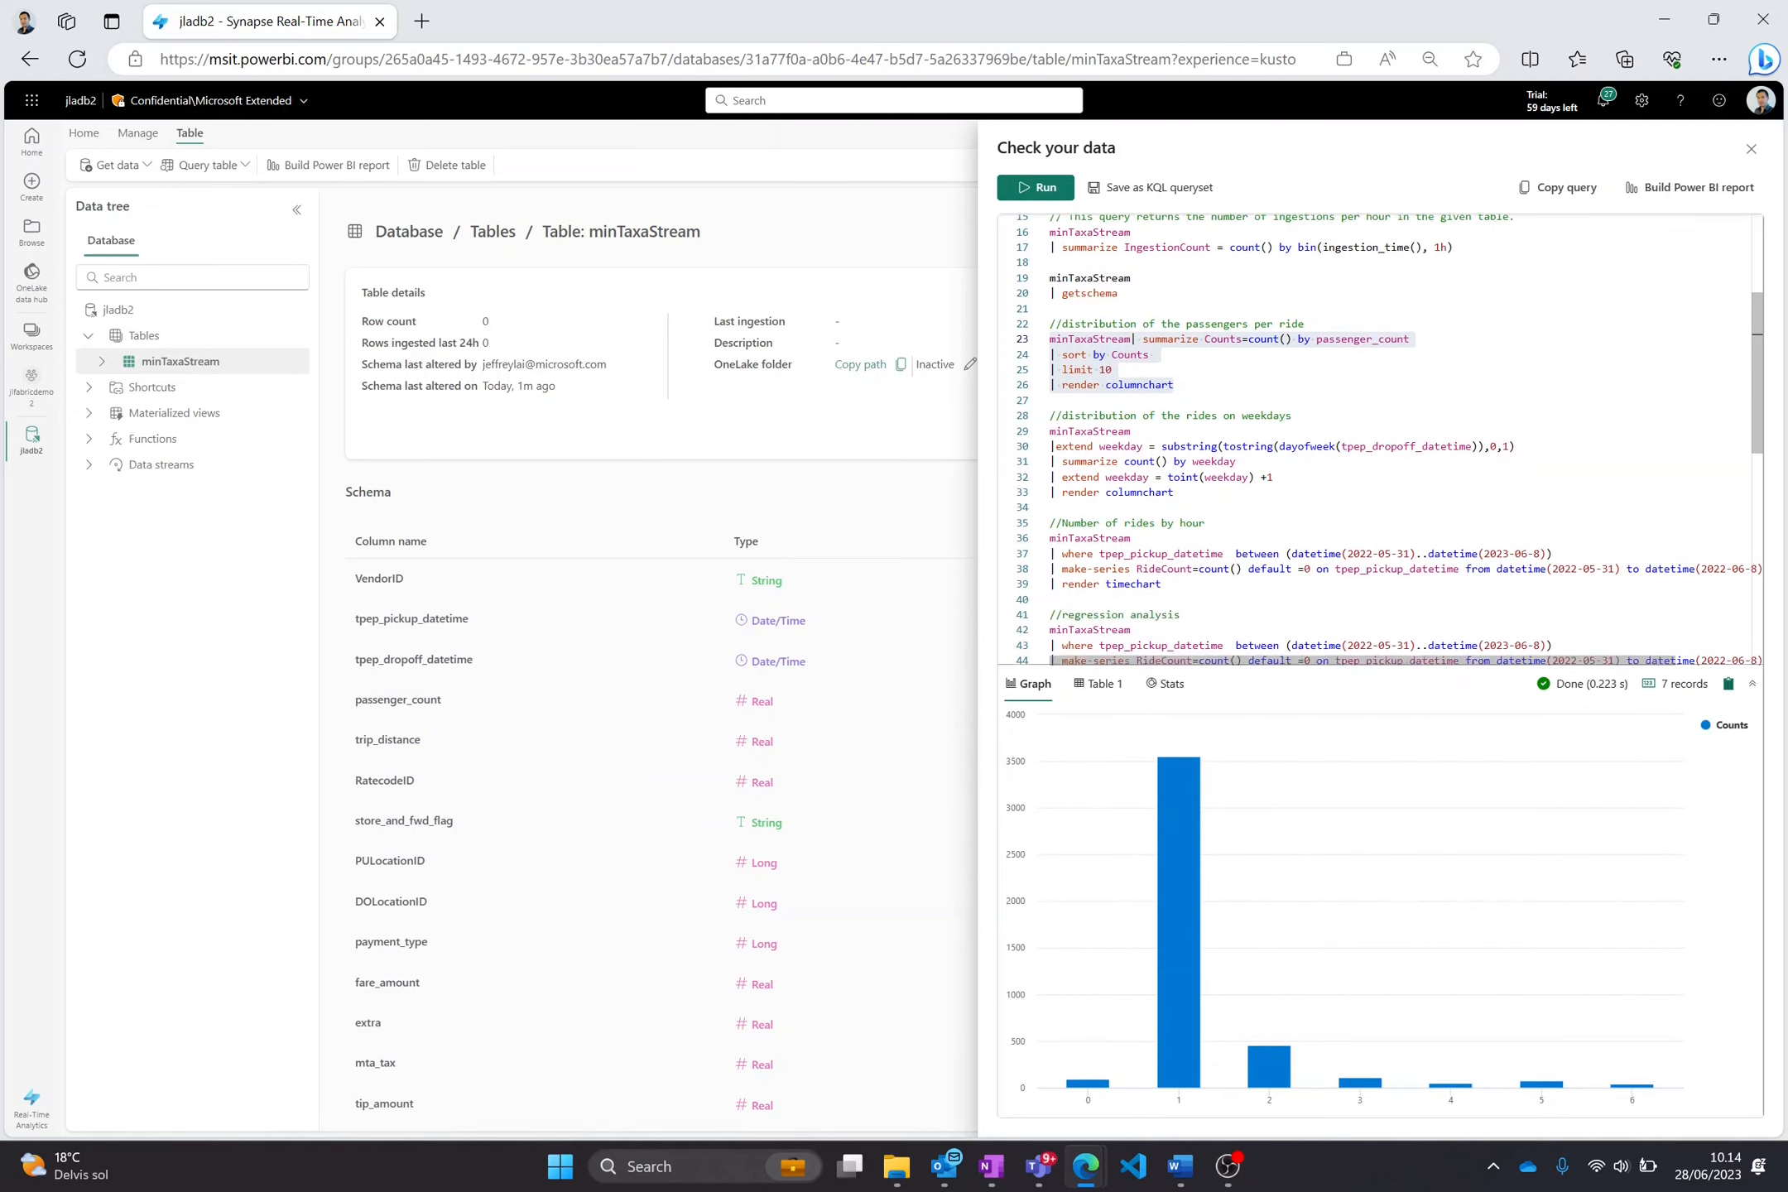
left_click_drag(1176, 474, 998, 404)
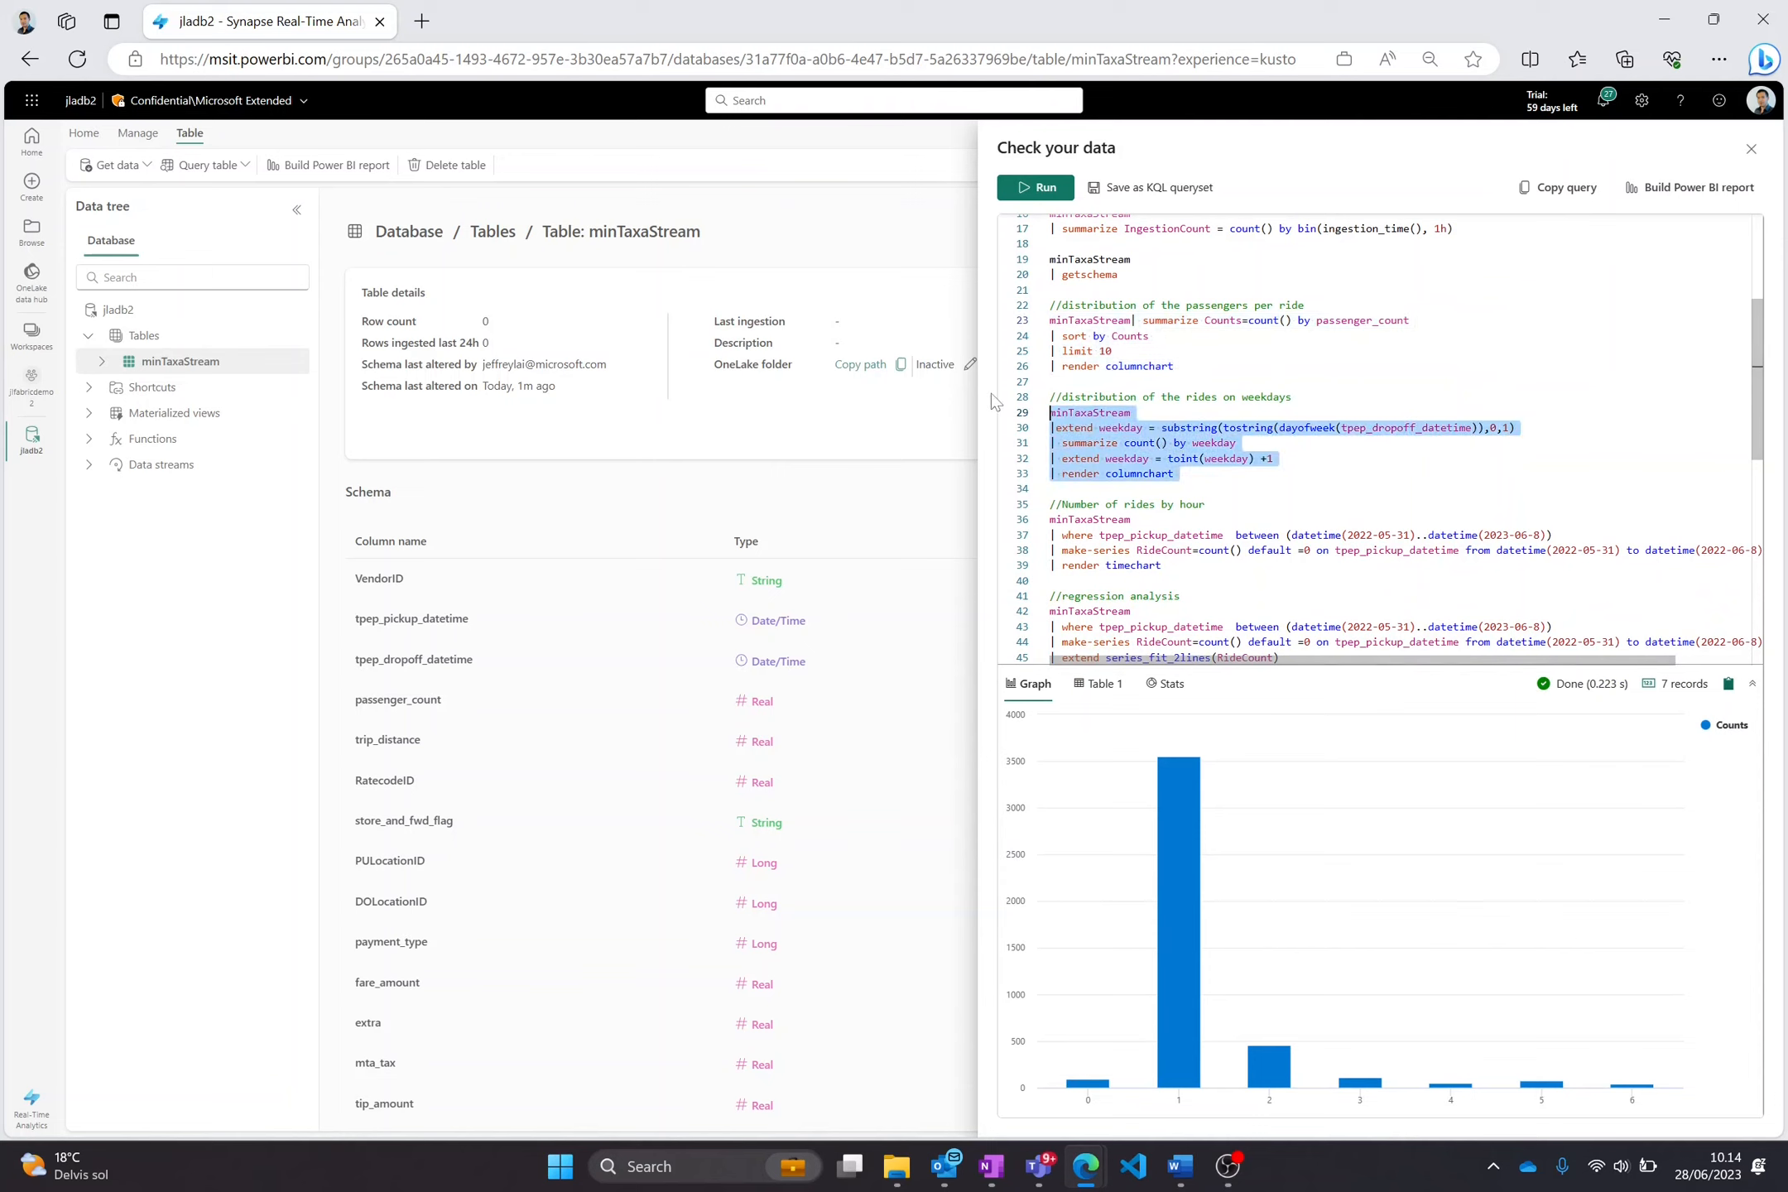
left_click(1051, 190)
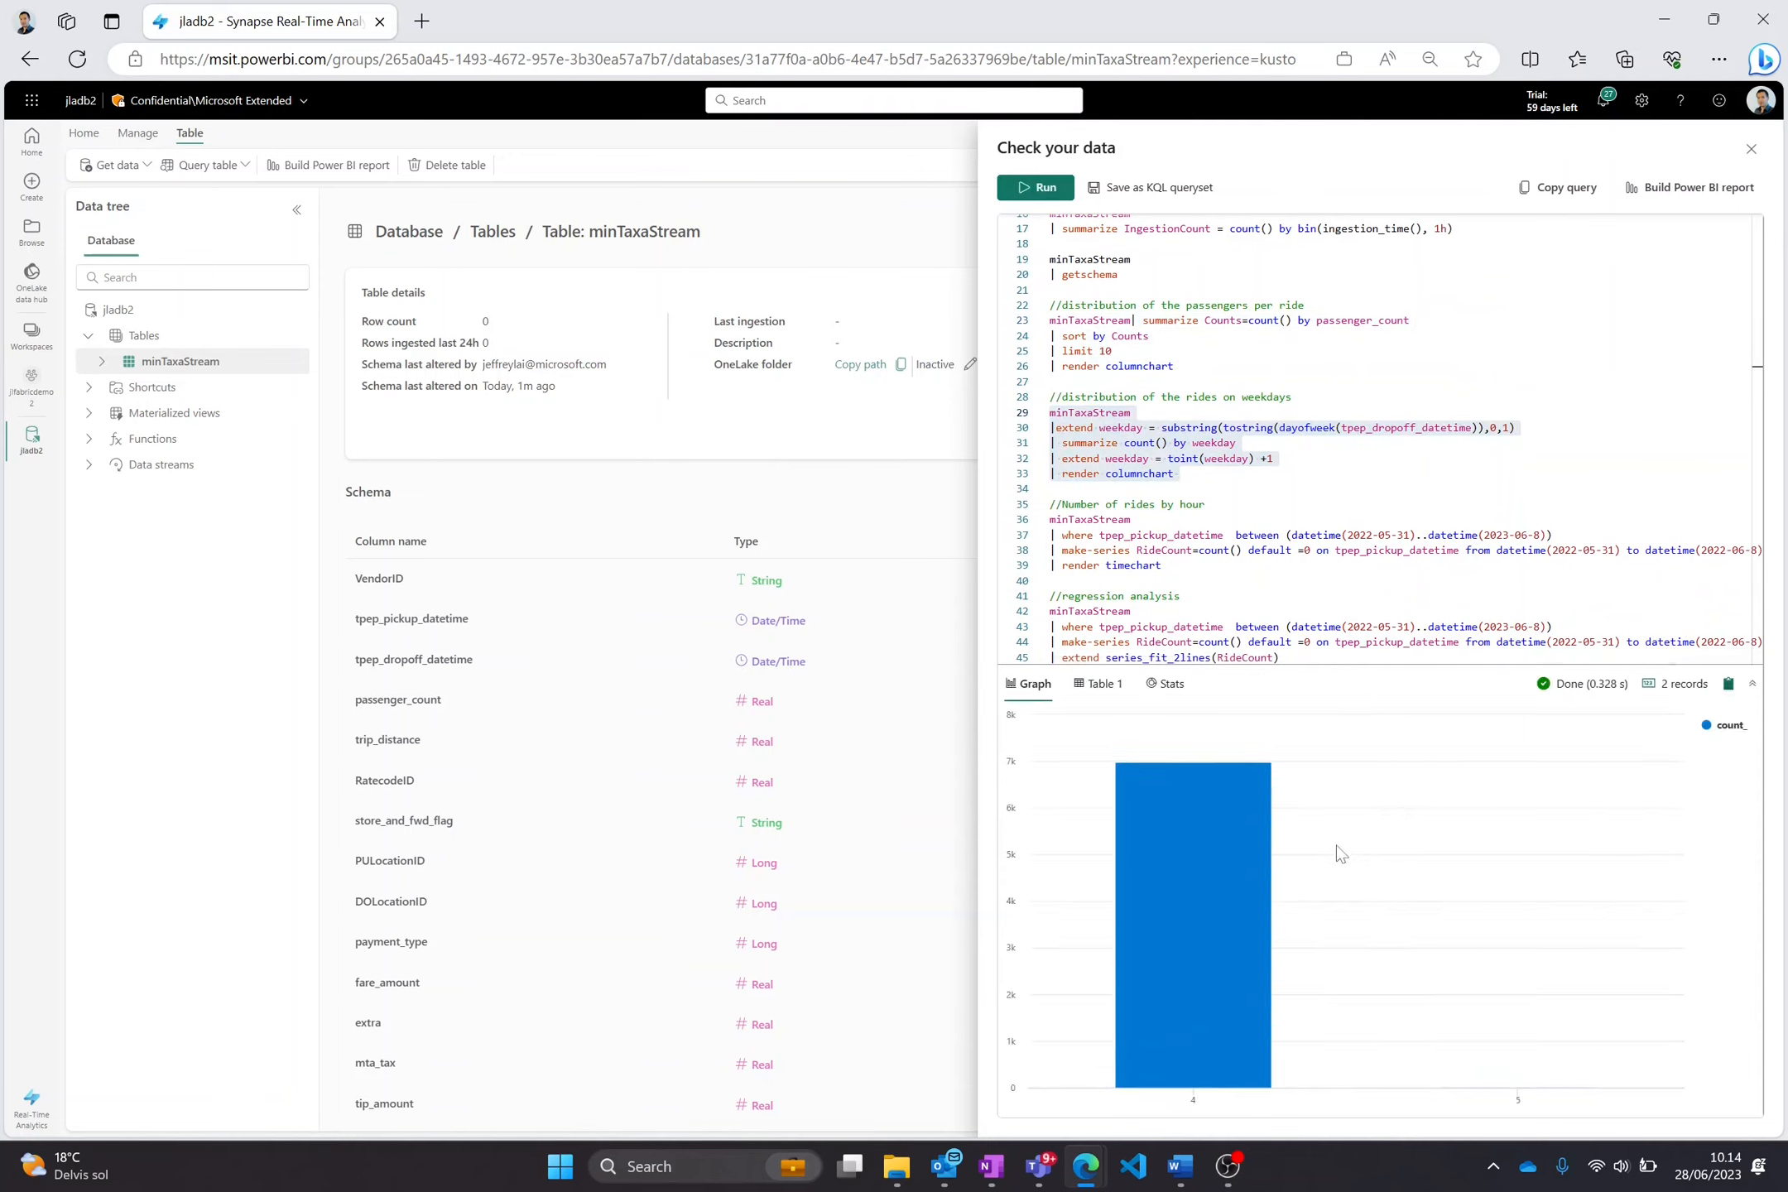
mouse_move(1248, 1094)
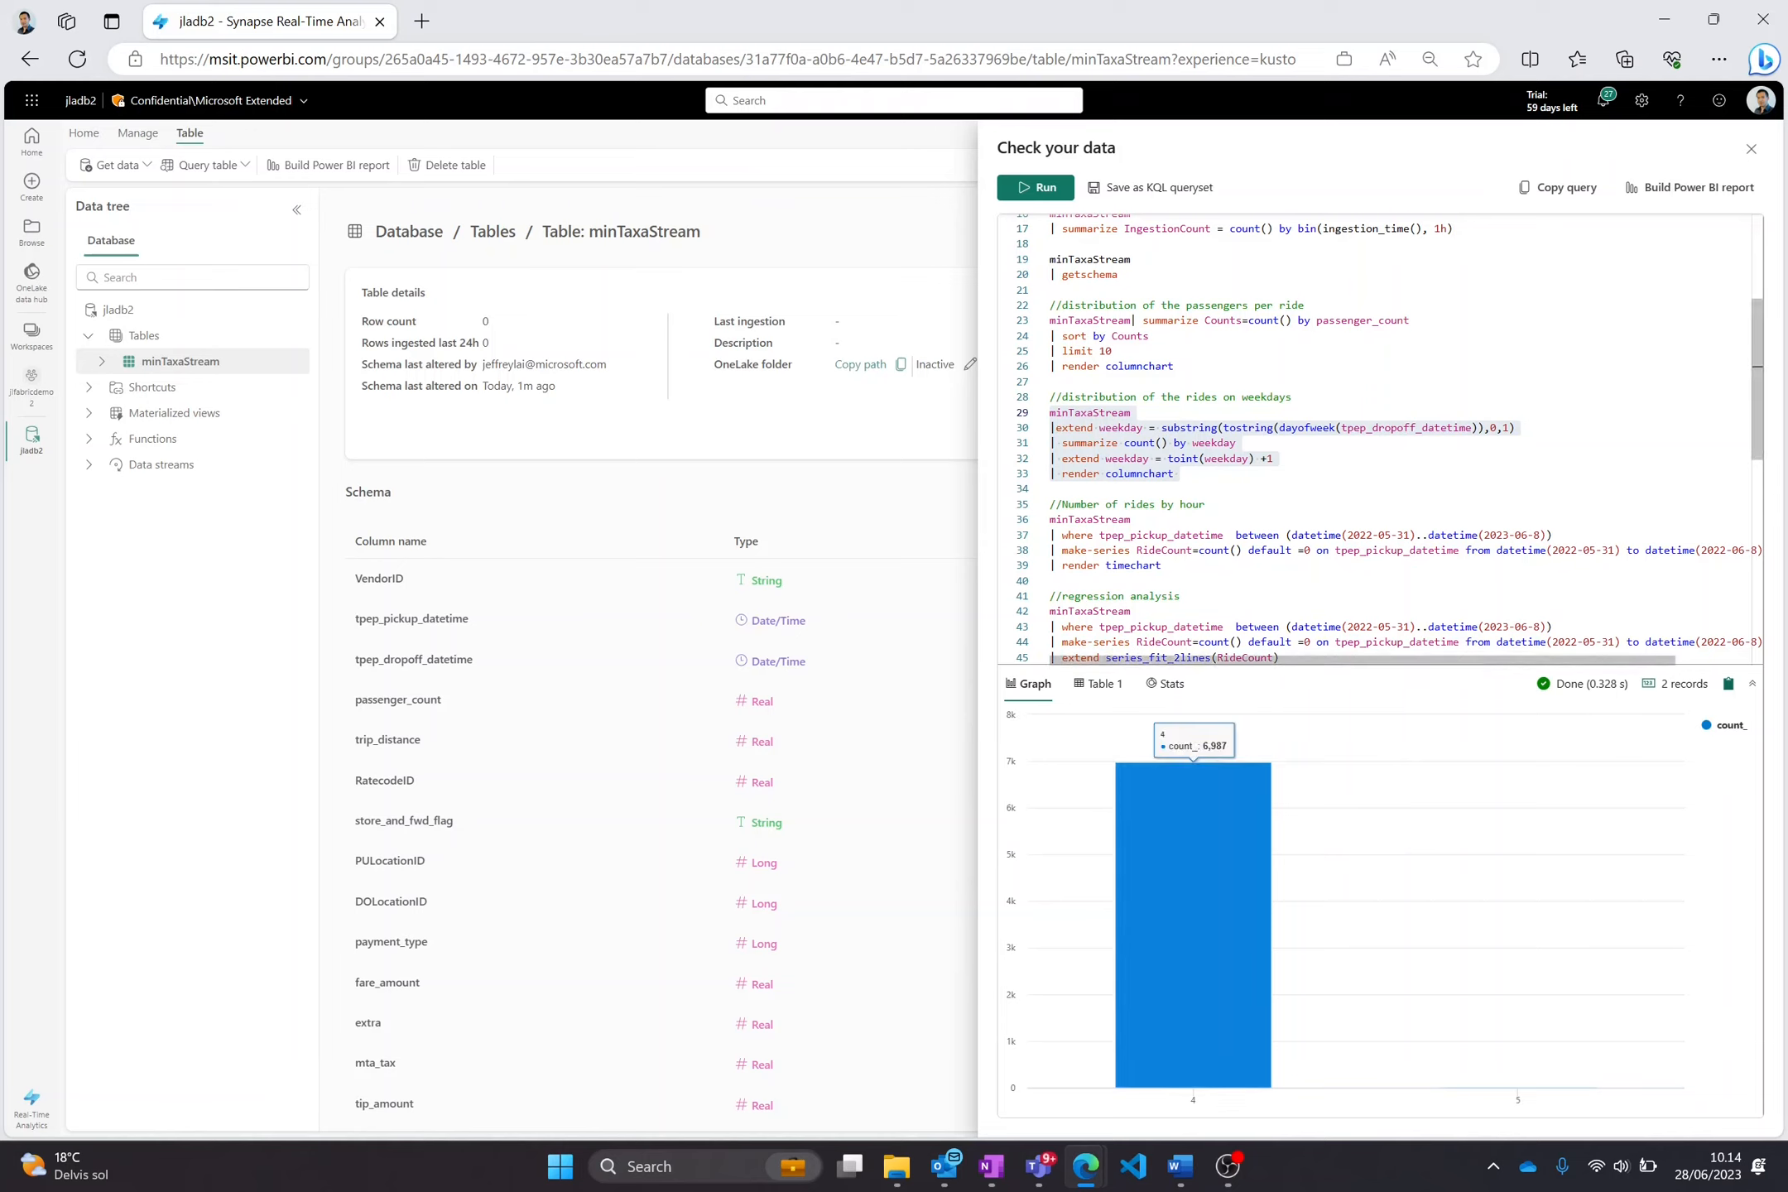
Run the query for the number of rides by hour and inspect the peak in the time chart.
left_click_drag(1169, 565, 1049, 520)
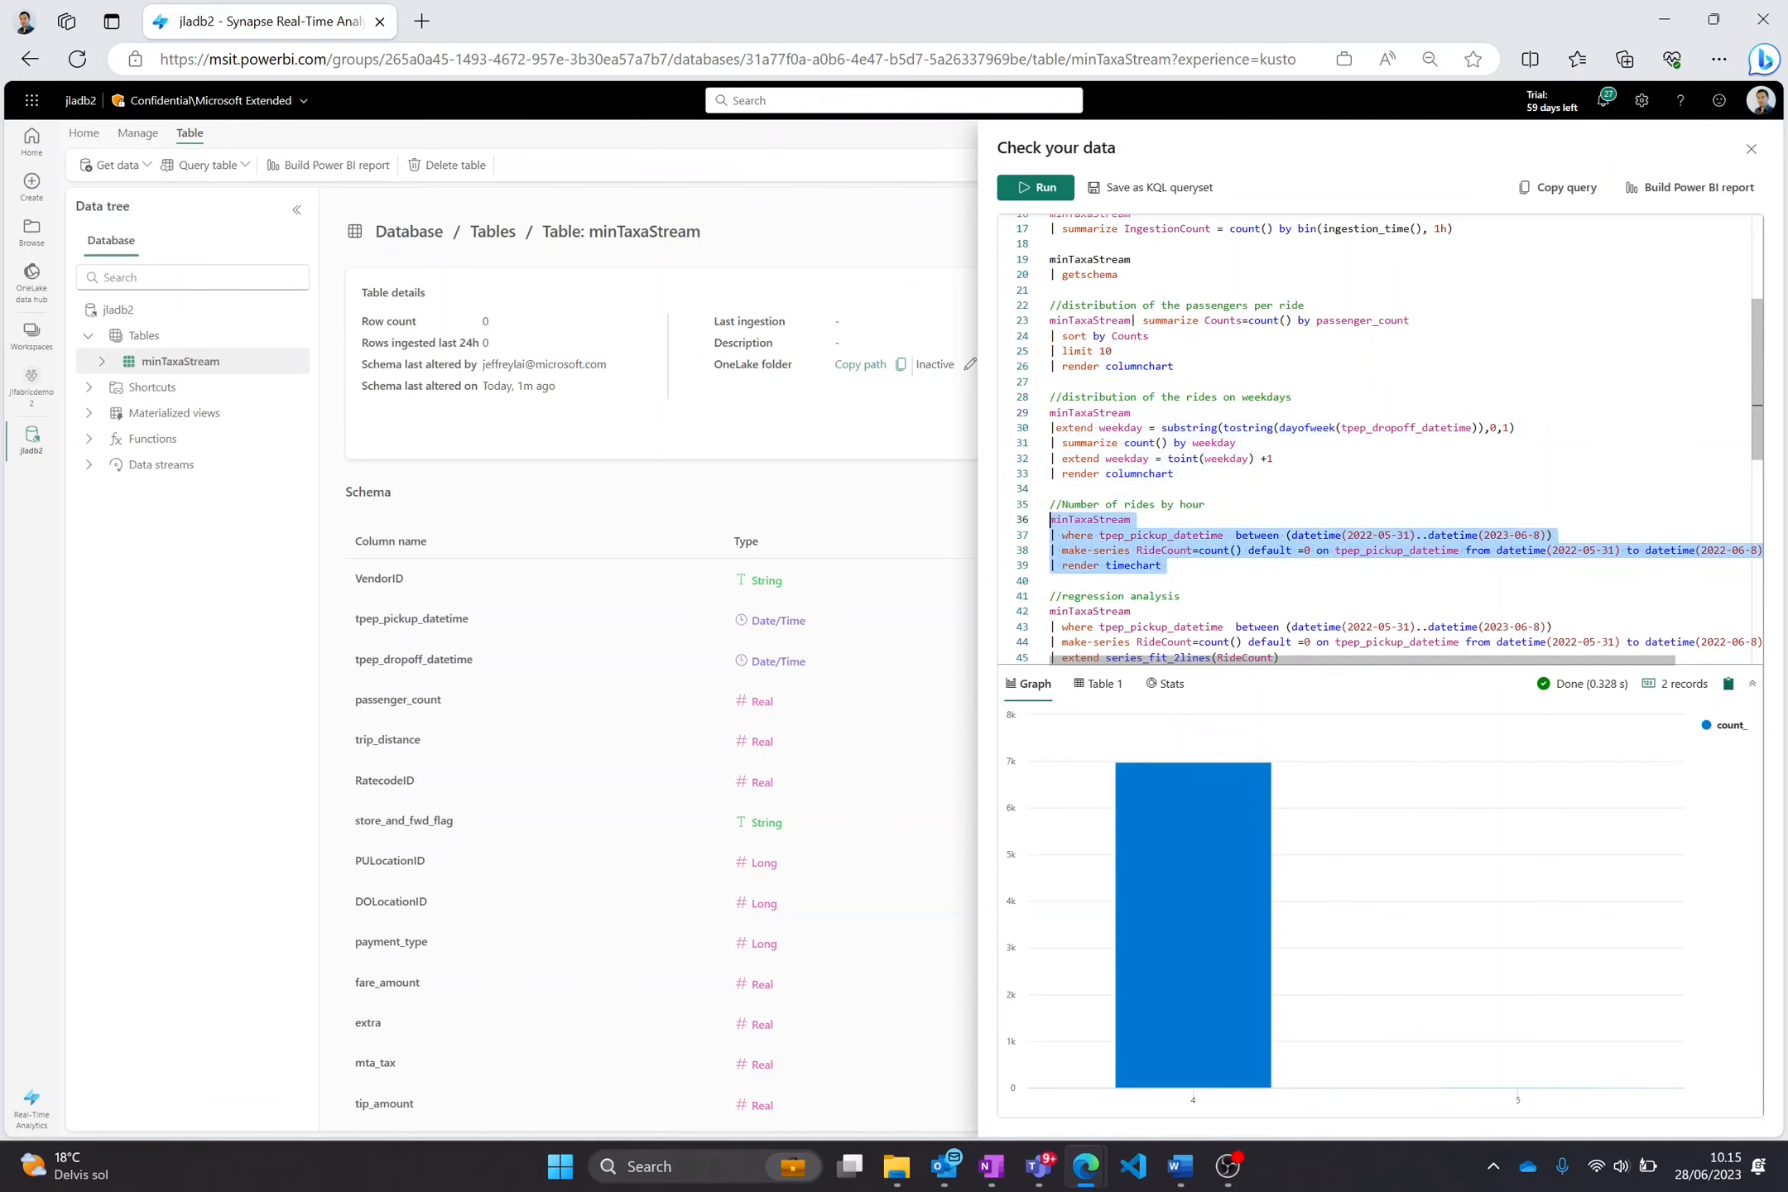
left_click(1035, 188)
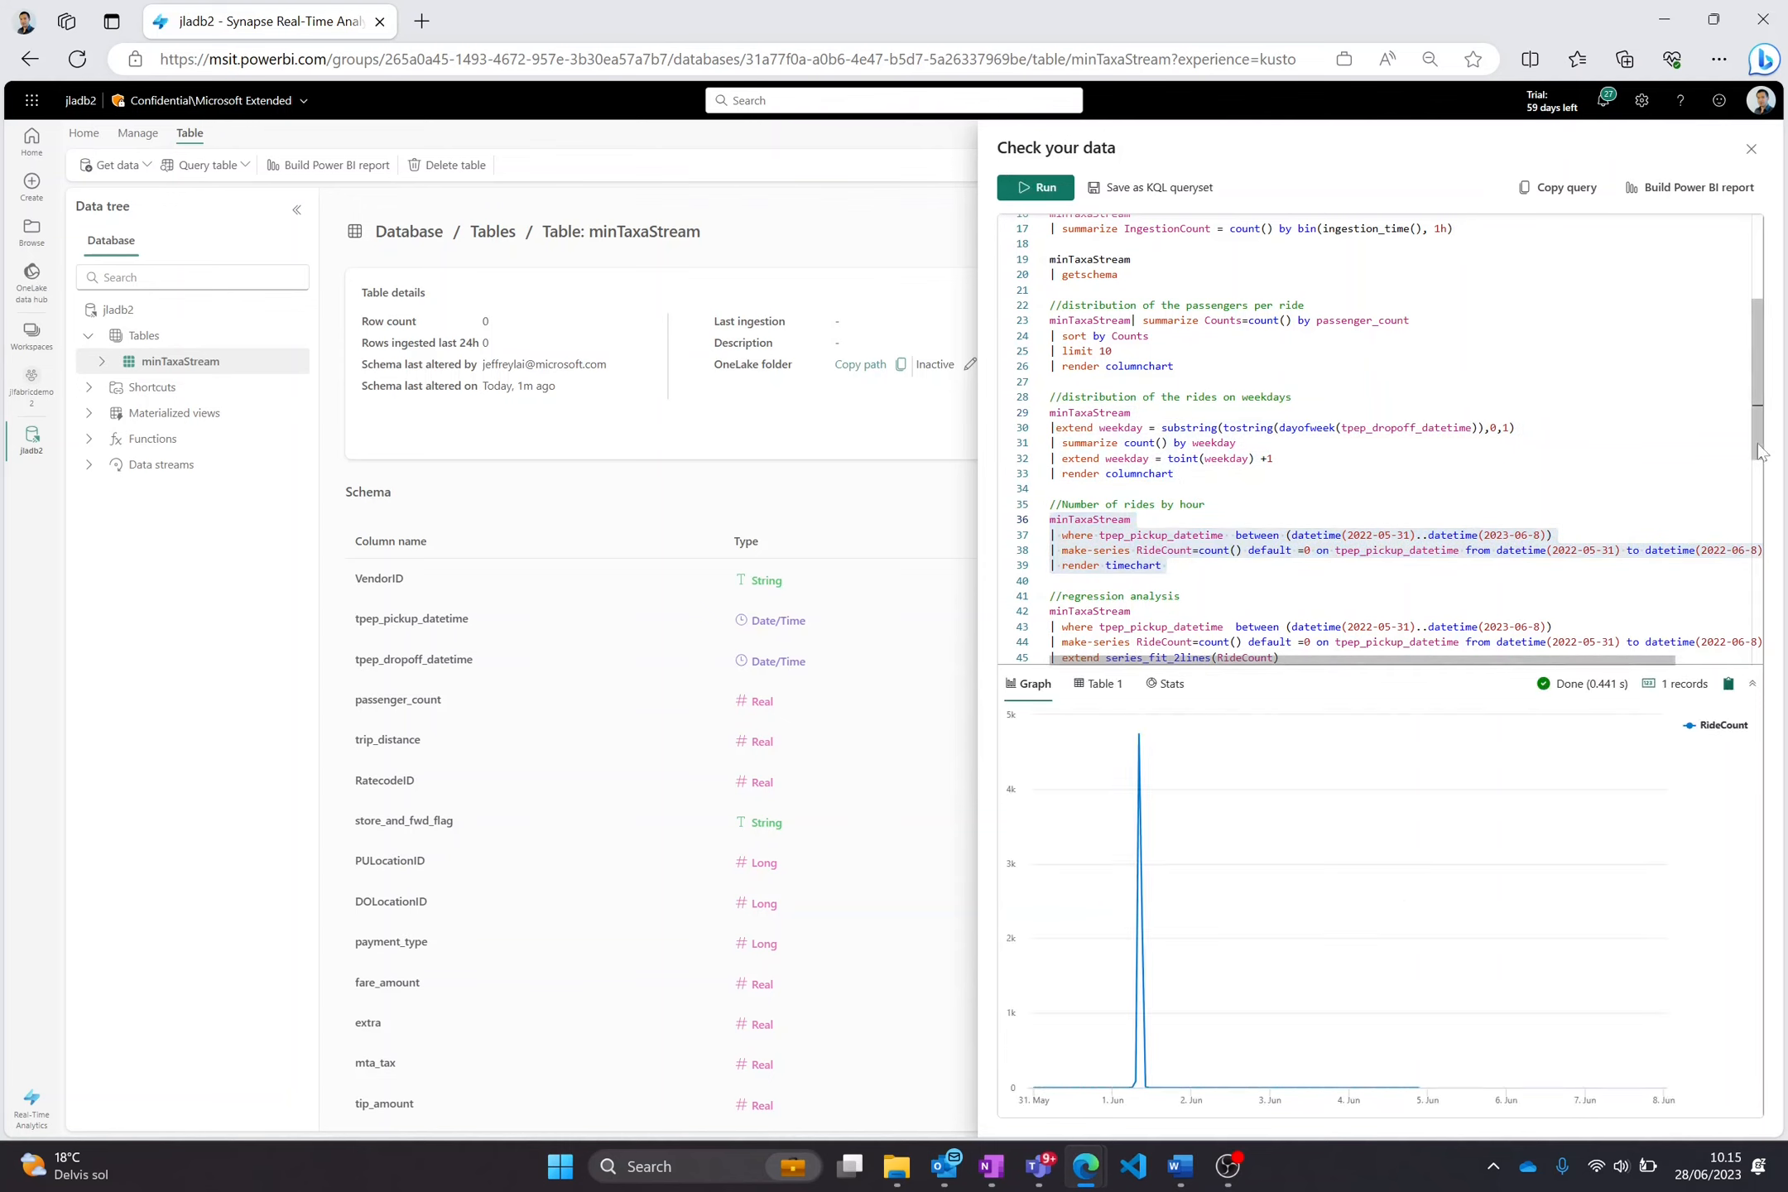
scroll(1761, 453, "down", 3)
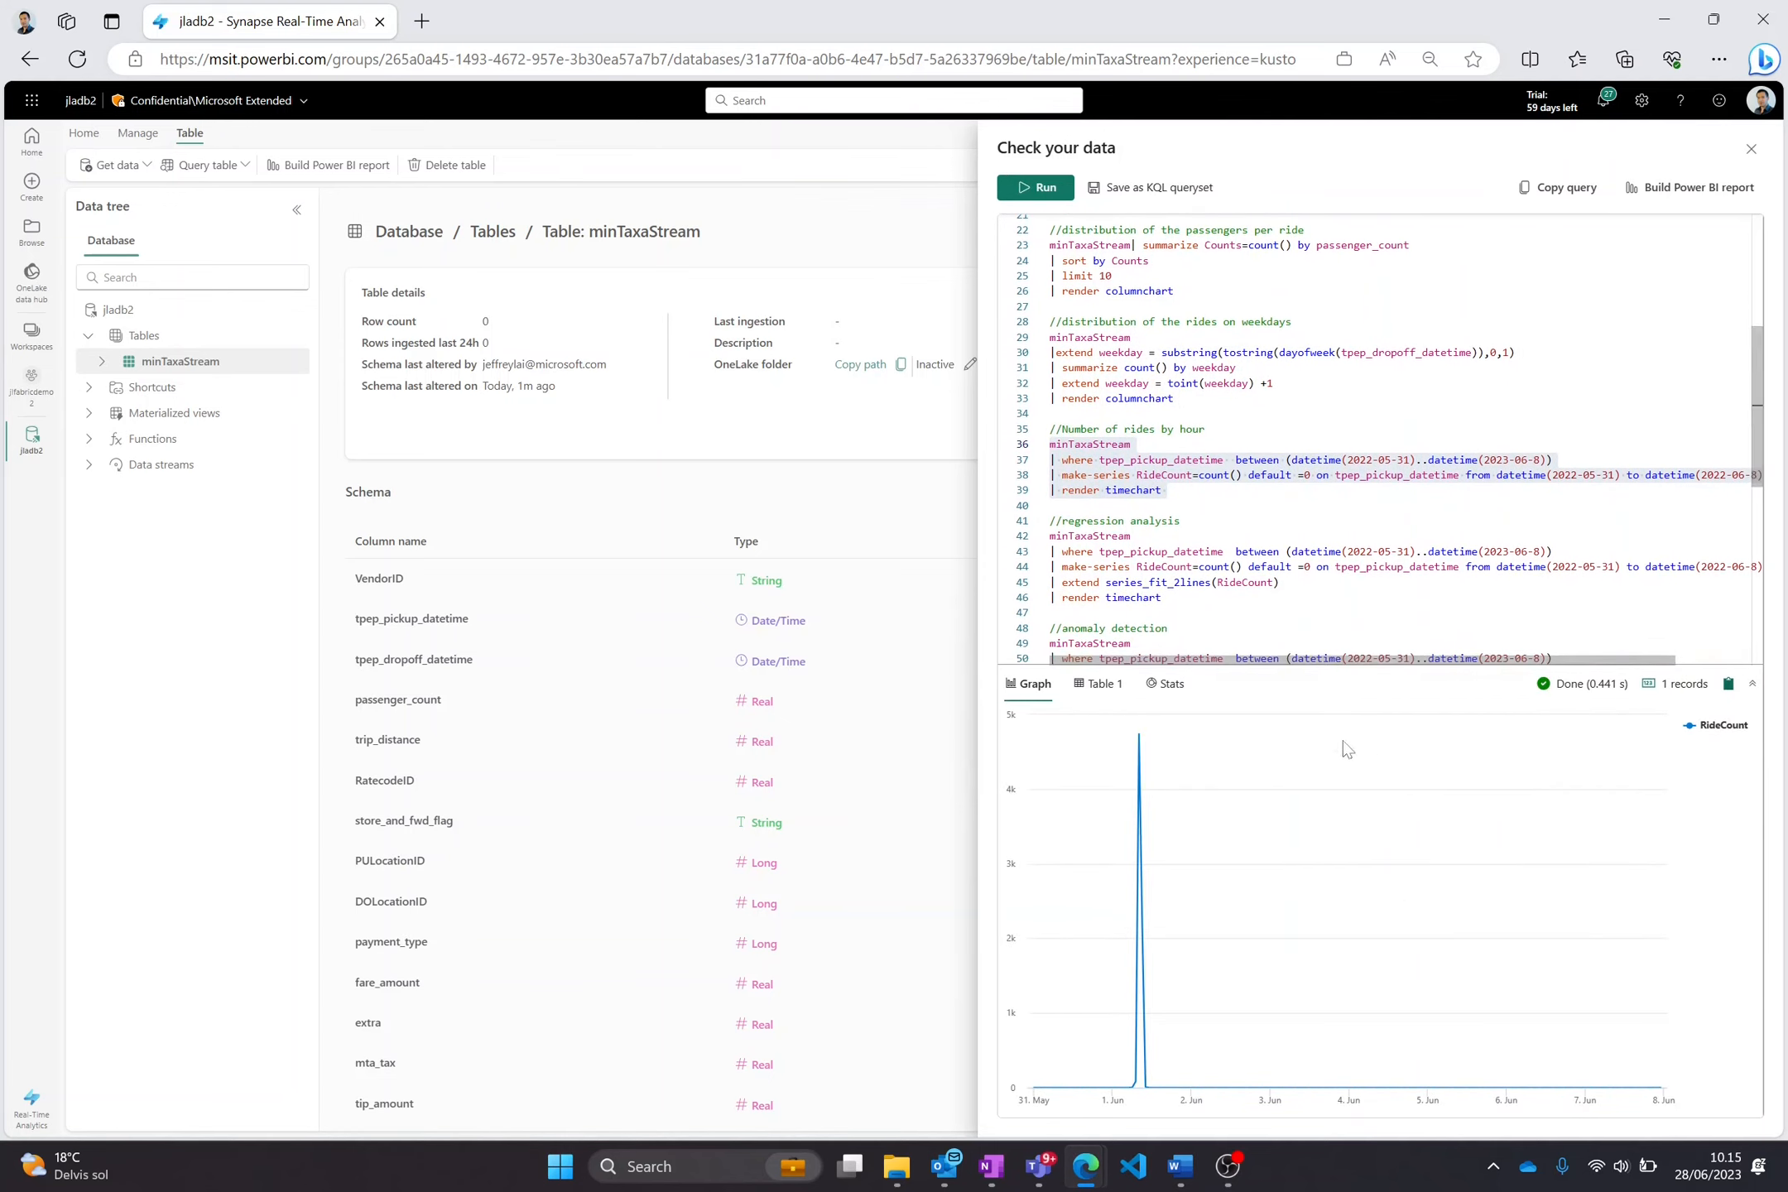
mouse_move(1141, 743)
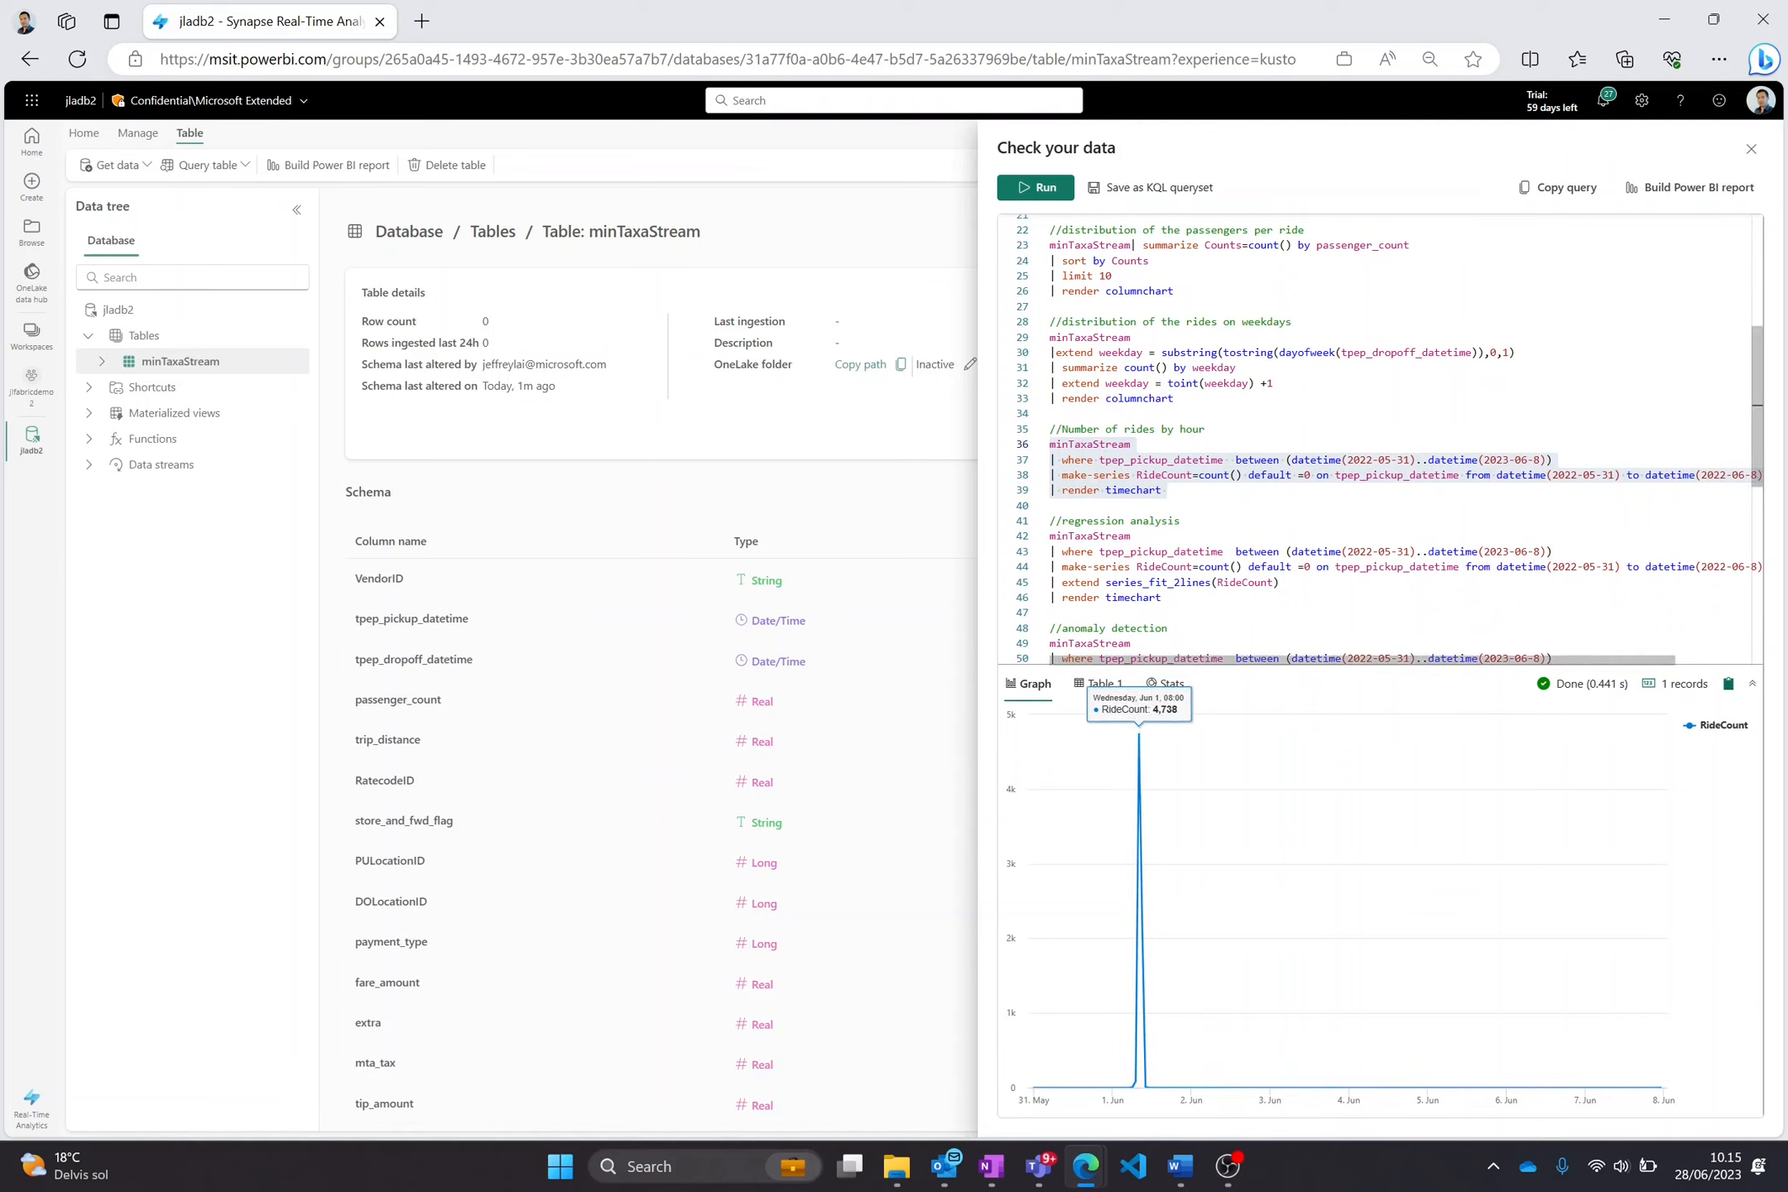
Run the regression analysis query with series_fit_2lines on RideCount as a time chart.
scroll(1324, 497, "down", 2)
left_click_drag(1167, 505, 1049, 443)
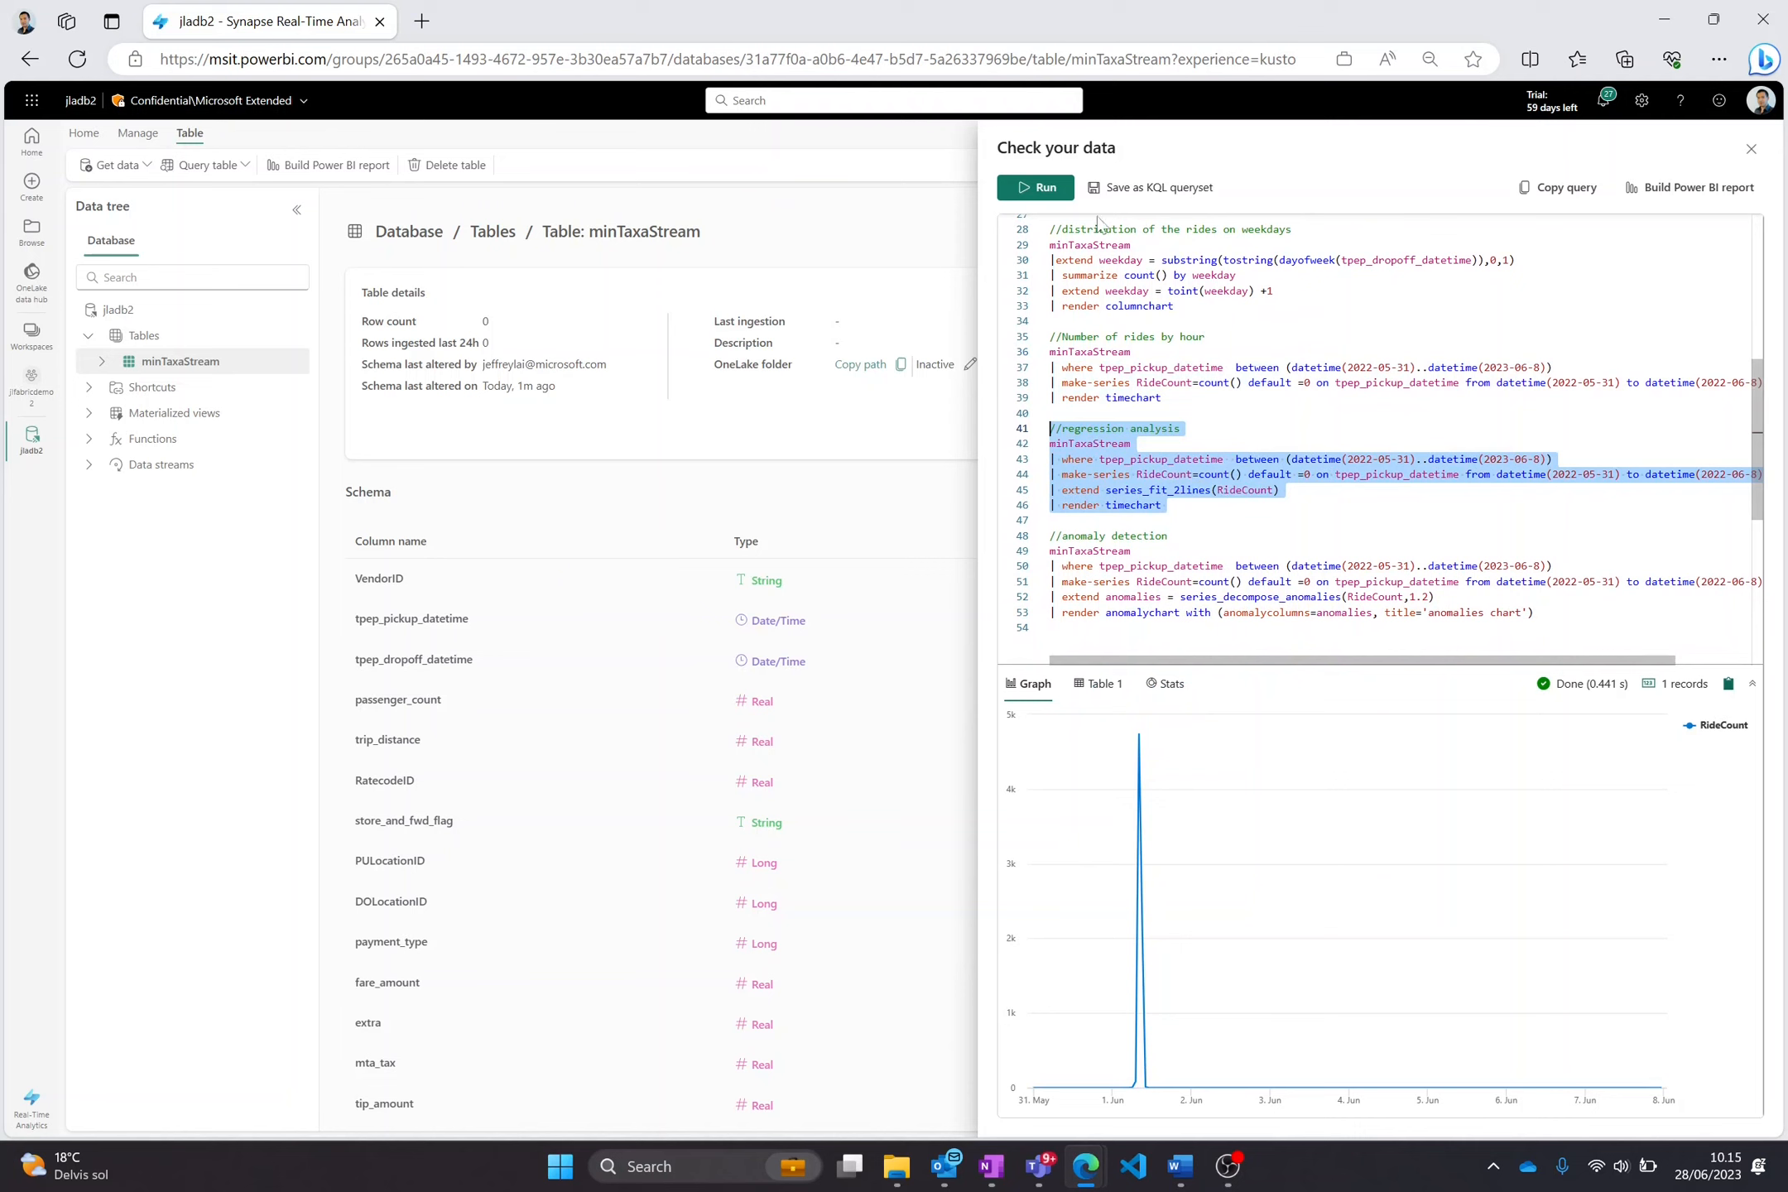
left_click(1036, 187)
Run the anomaly detection query with series_decompose_anomalies and inspect the marked anomaly point in the anomalies chart.
scroll(1382, 381, "down", 2)
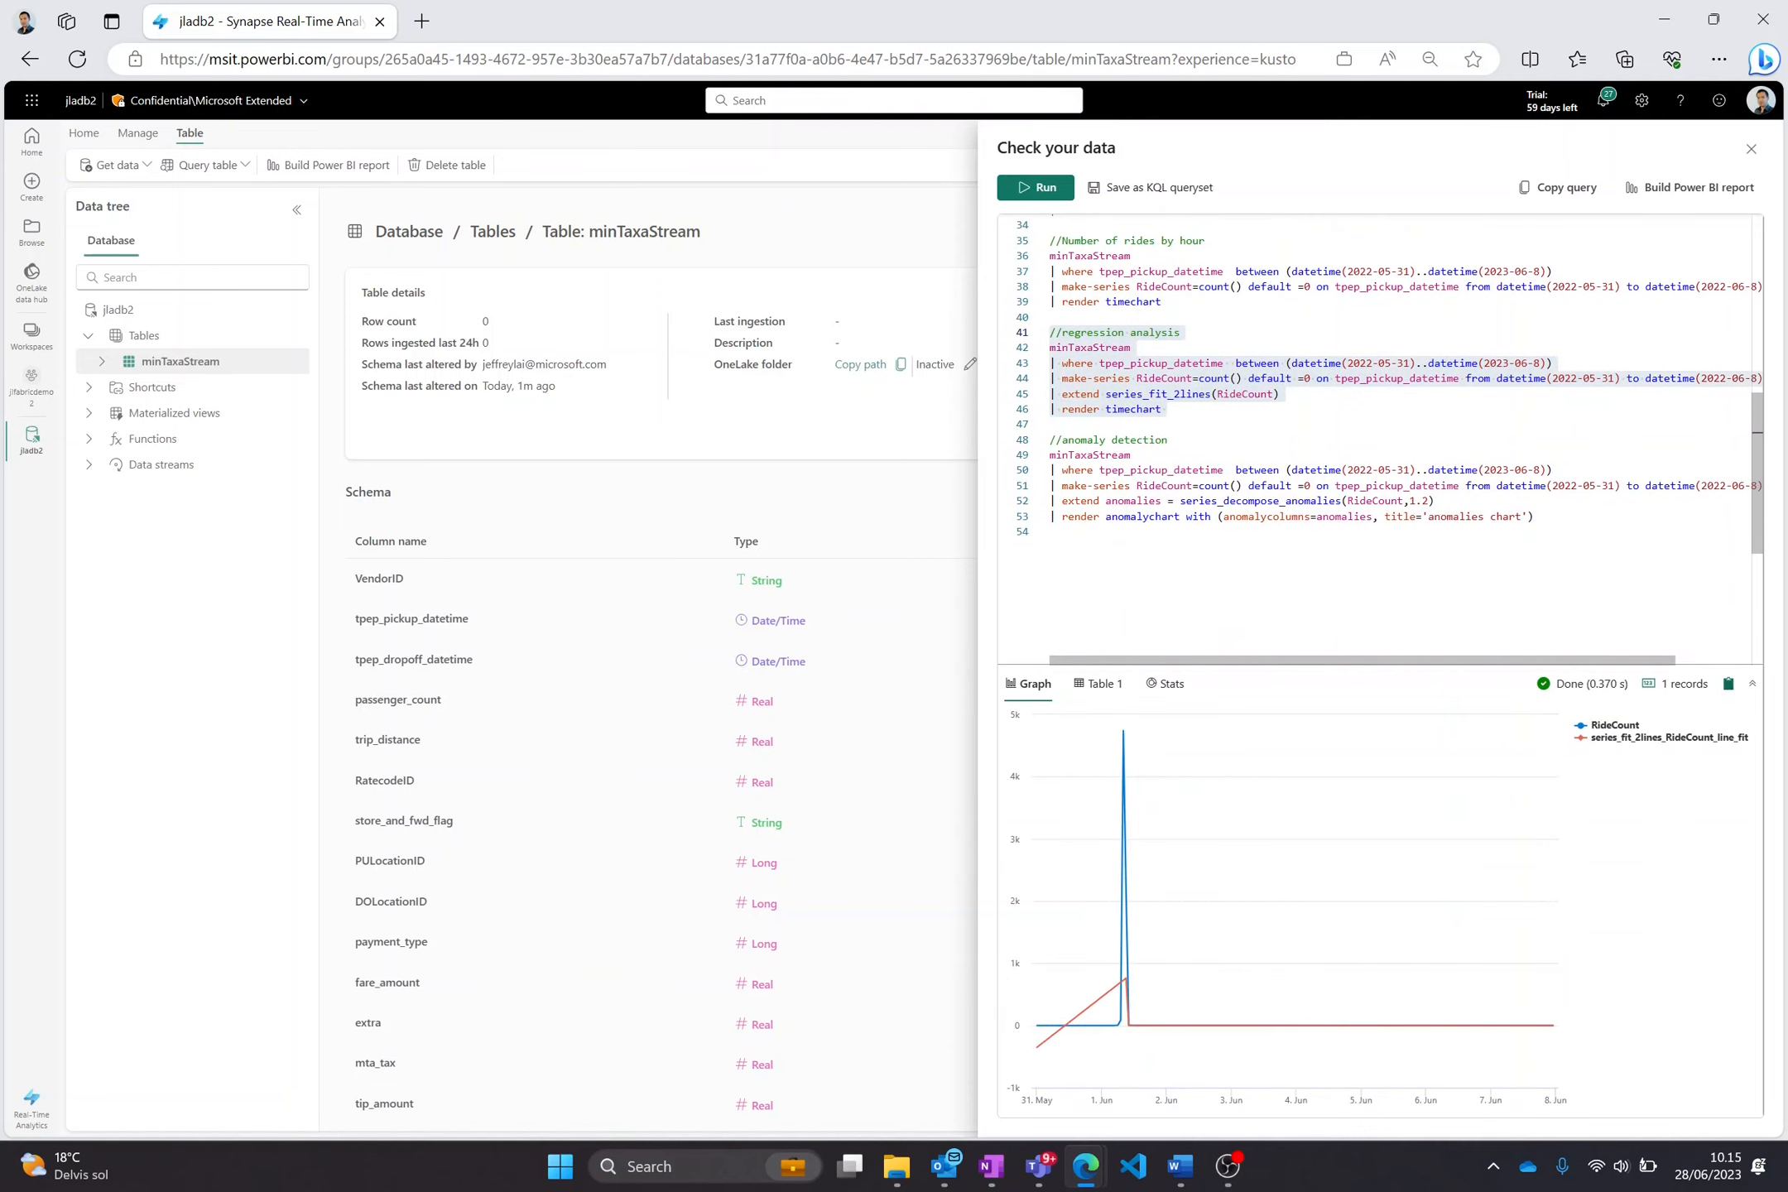
left_click_drag(1544, 516, 1049, 455)
left_click(1036, 188)
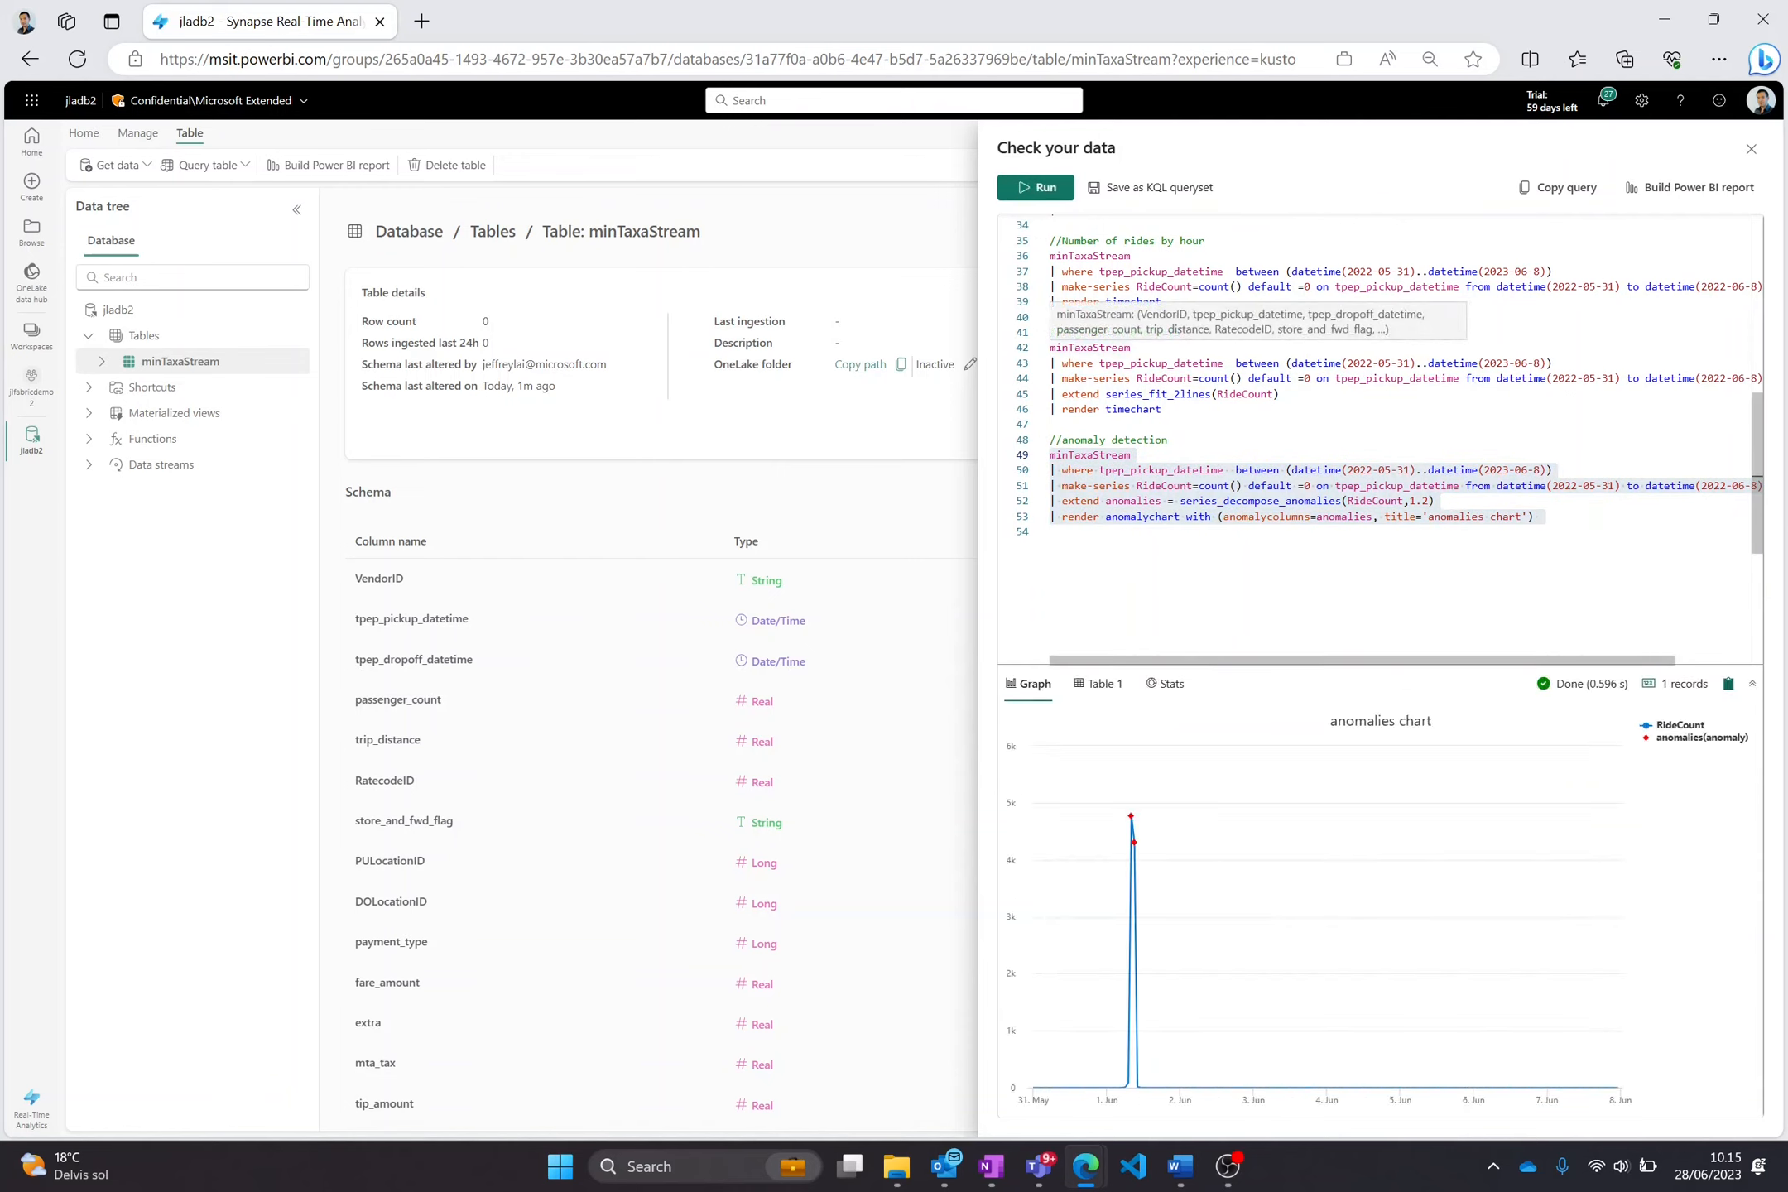
mouse_move(1128, 873)
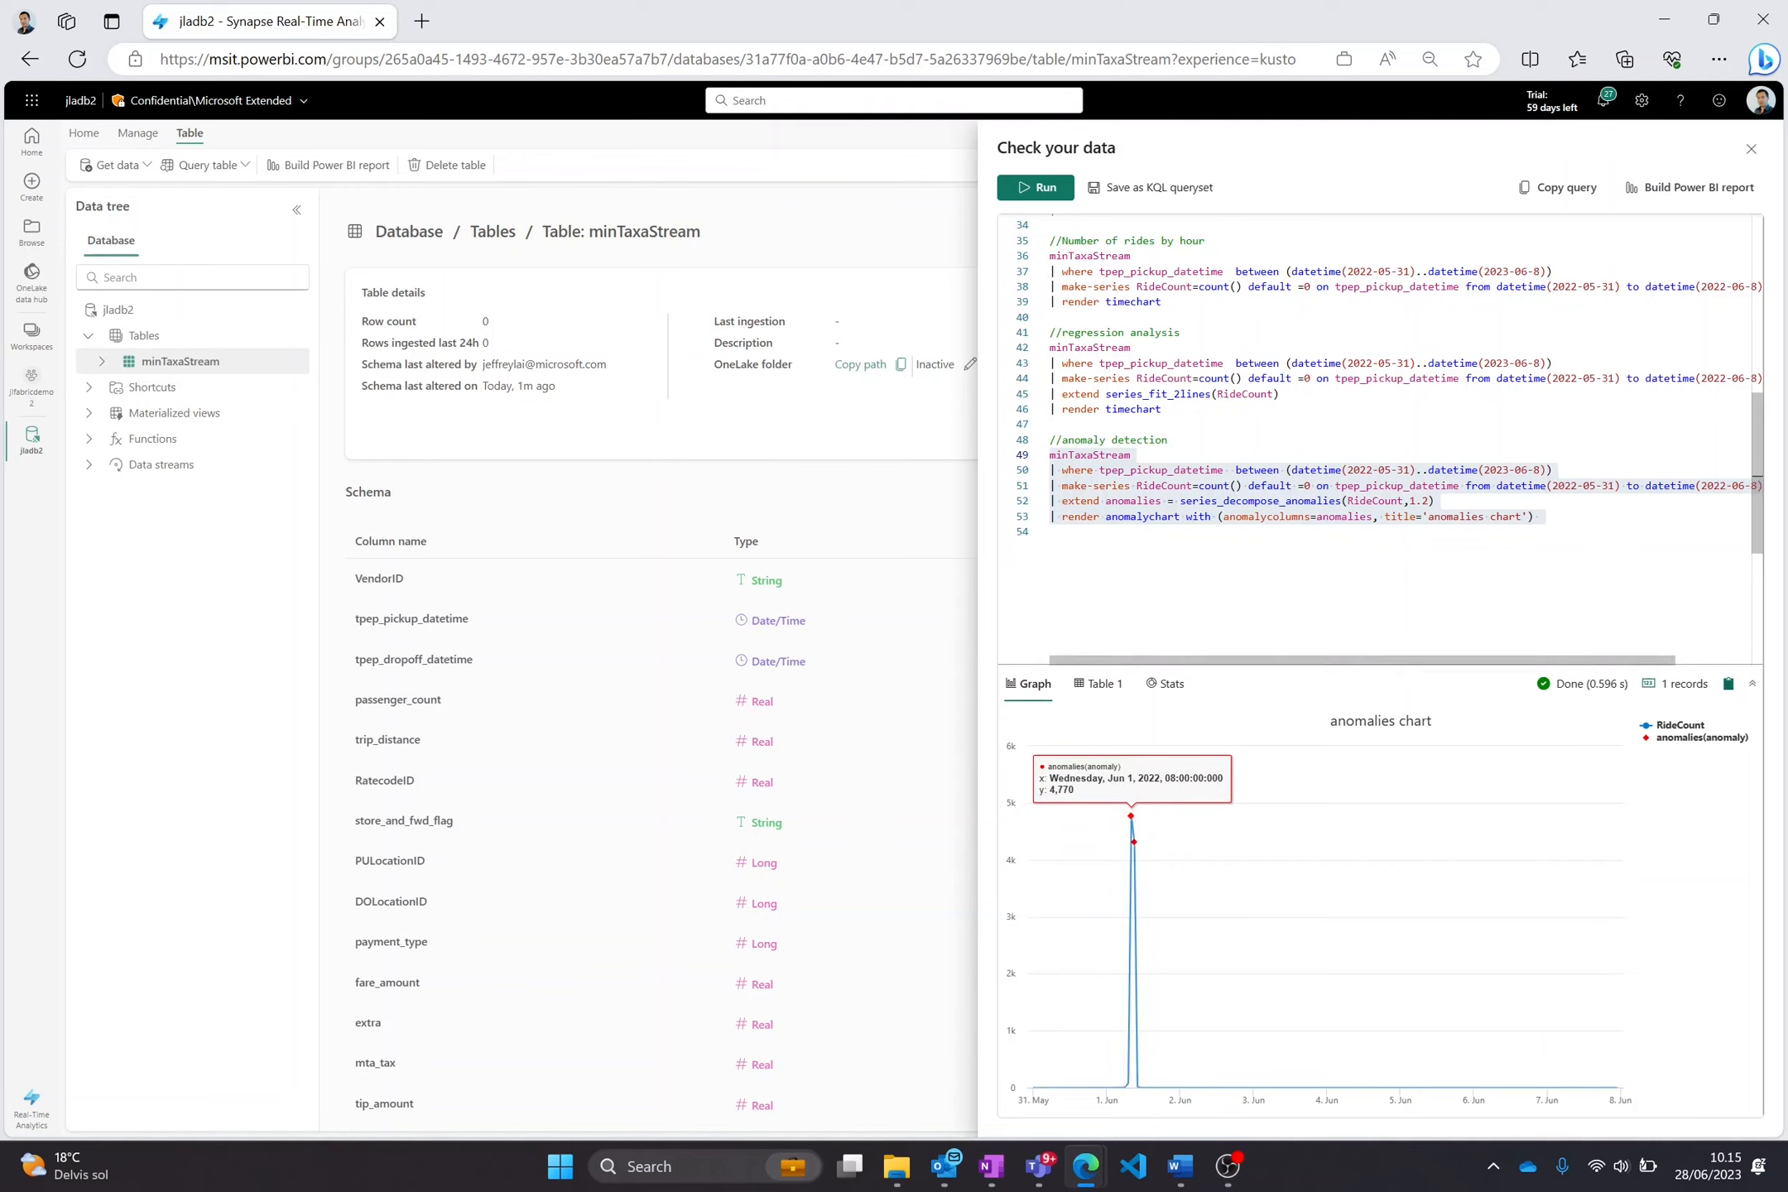
Build a Power BI report from the passengers-per-ride query without its render line, adding the Counts and passenger_count fields.
left_click(1224, 241)
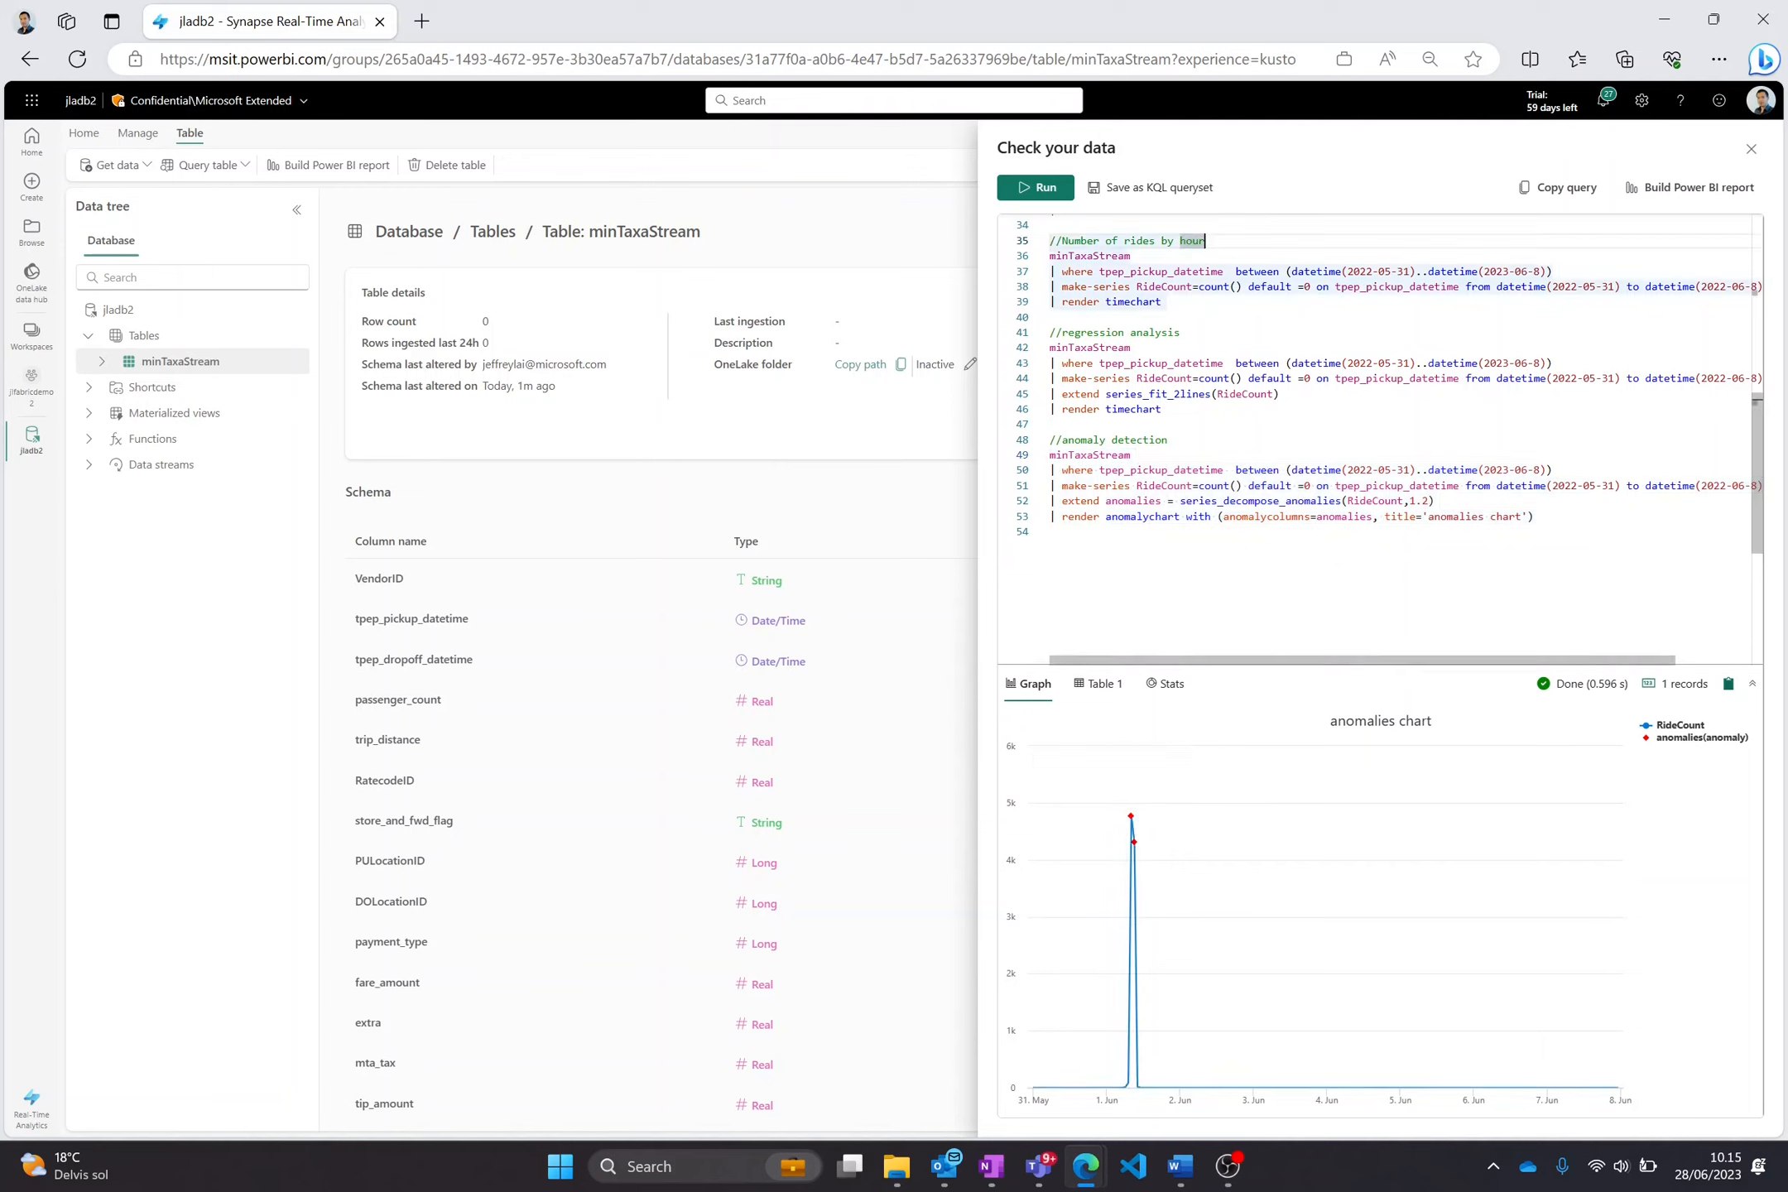
scroll(1225, 331, "up", 4)
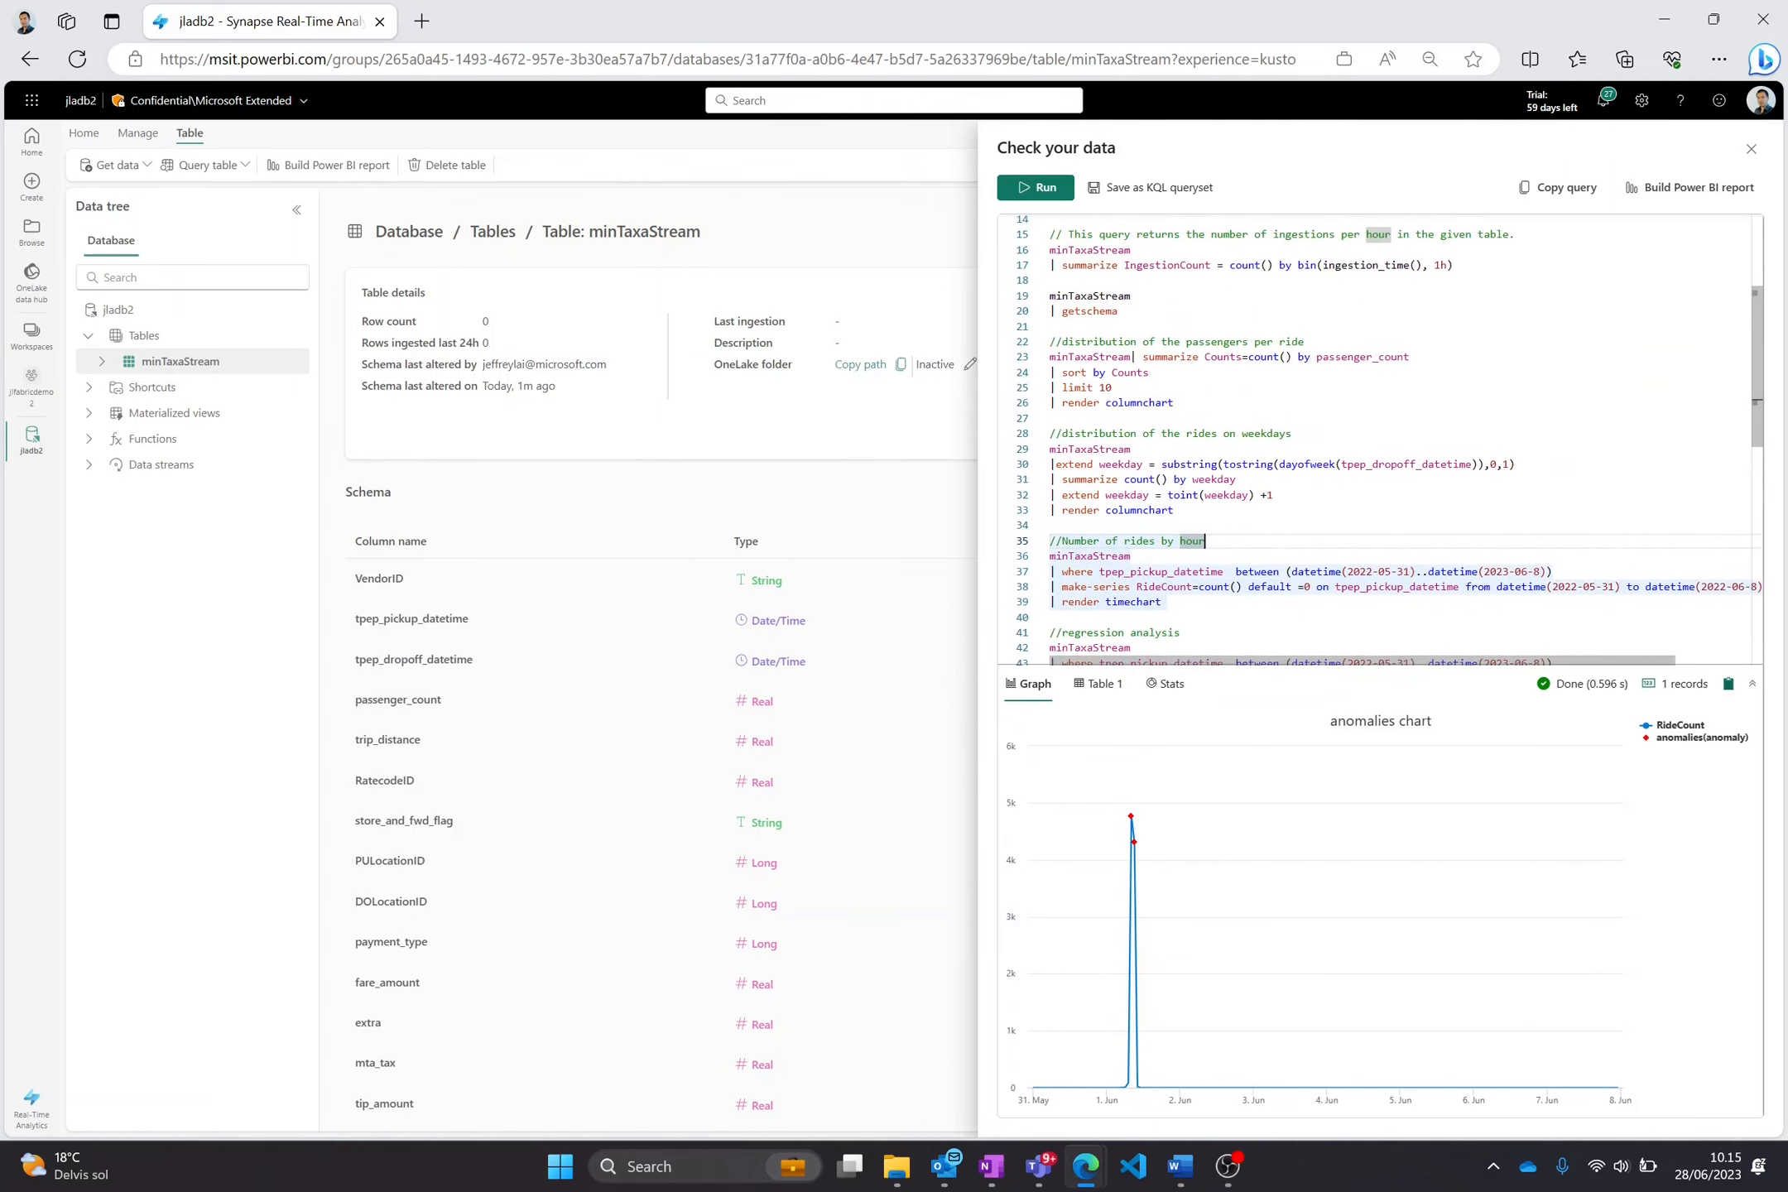
left_click_drag(1117, 388, 1050, 342)
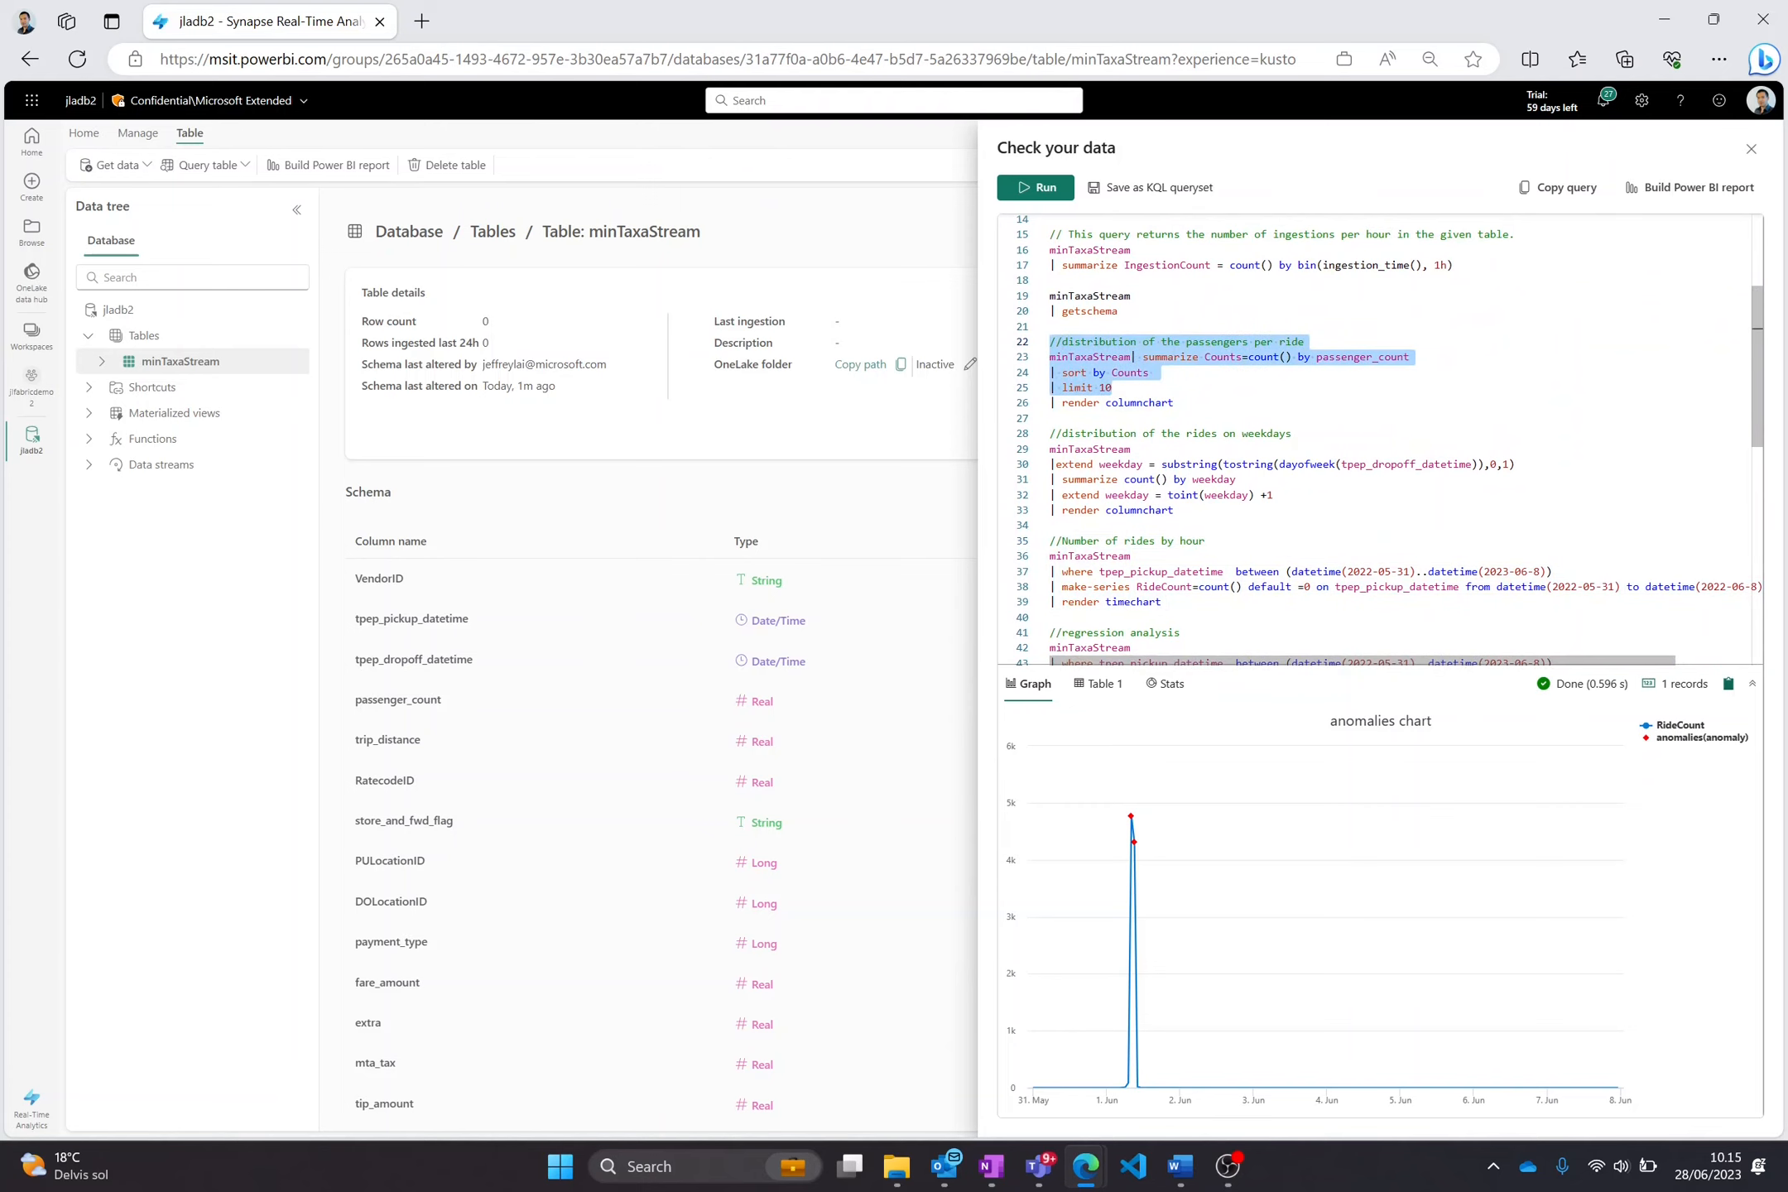
left_click(1667, 184)
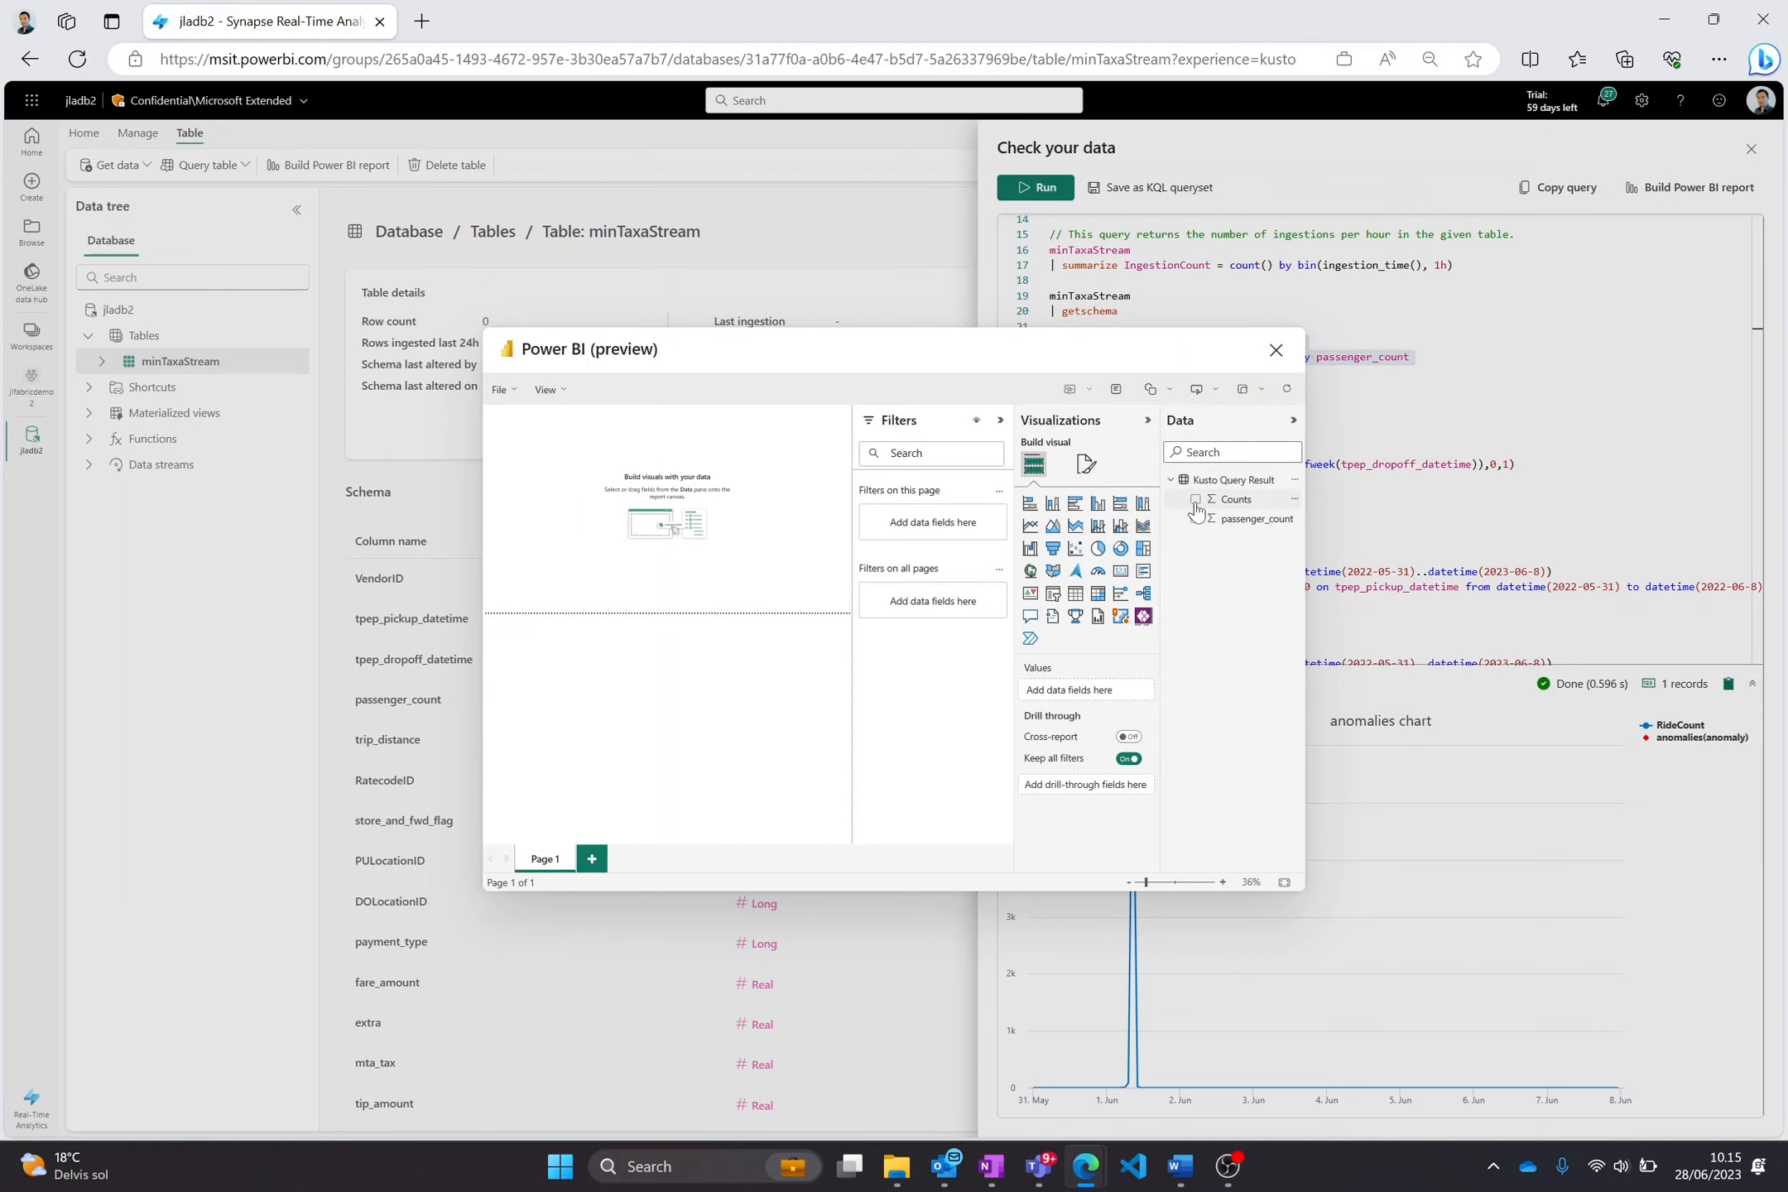
left_click(1195, 499)
left_click(1195, 519)
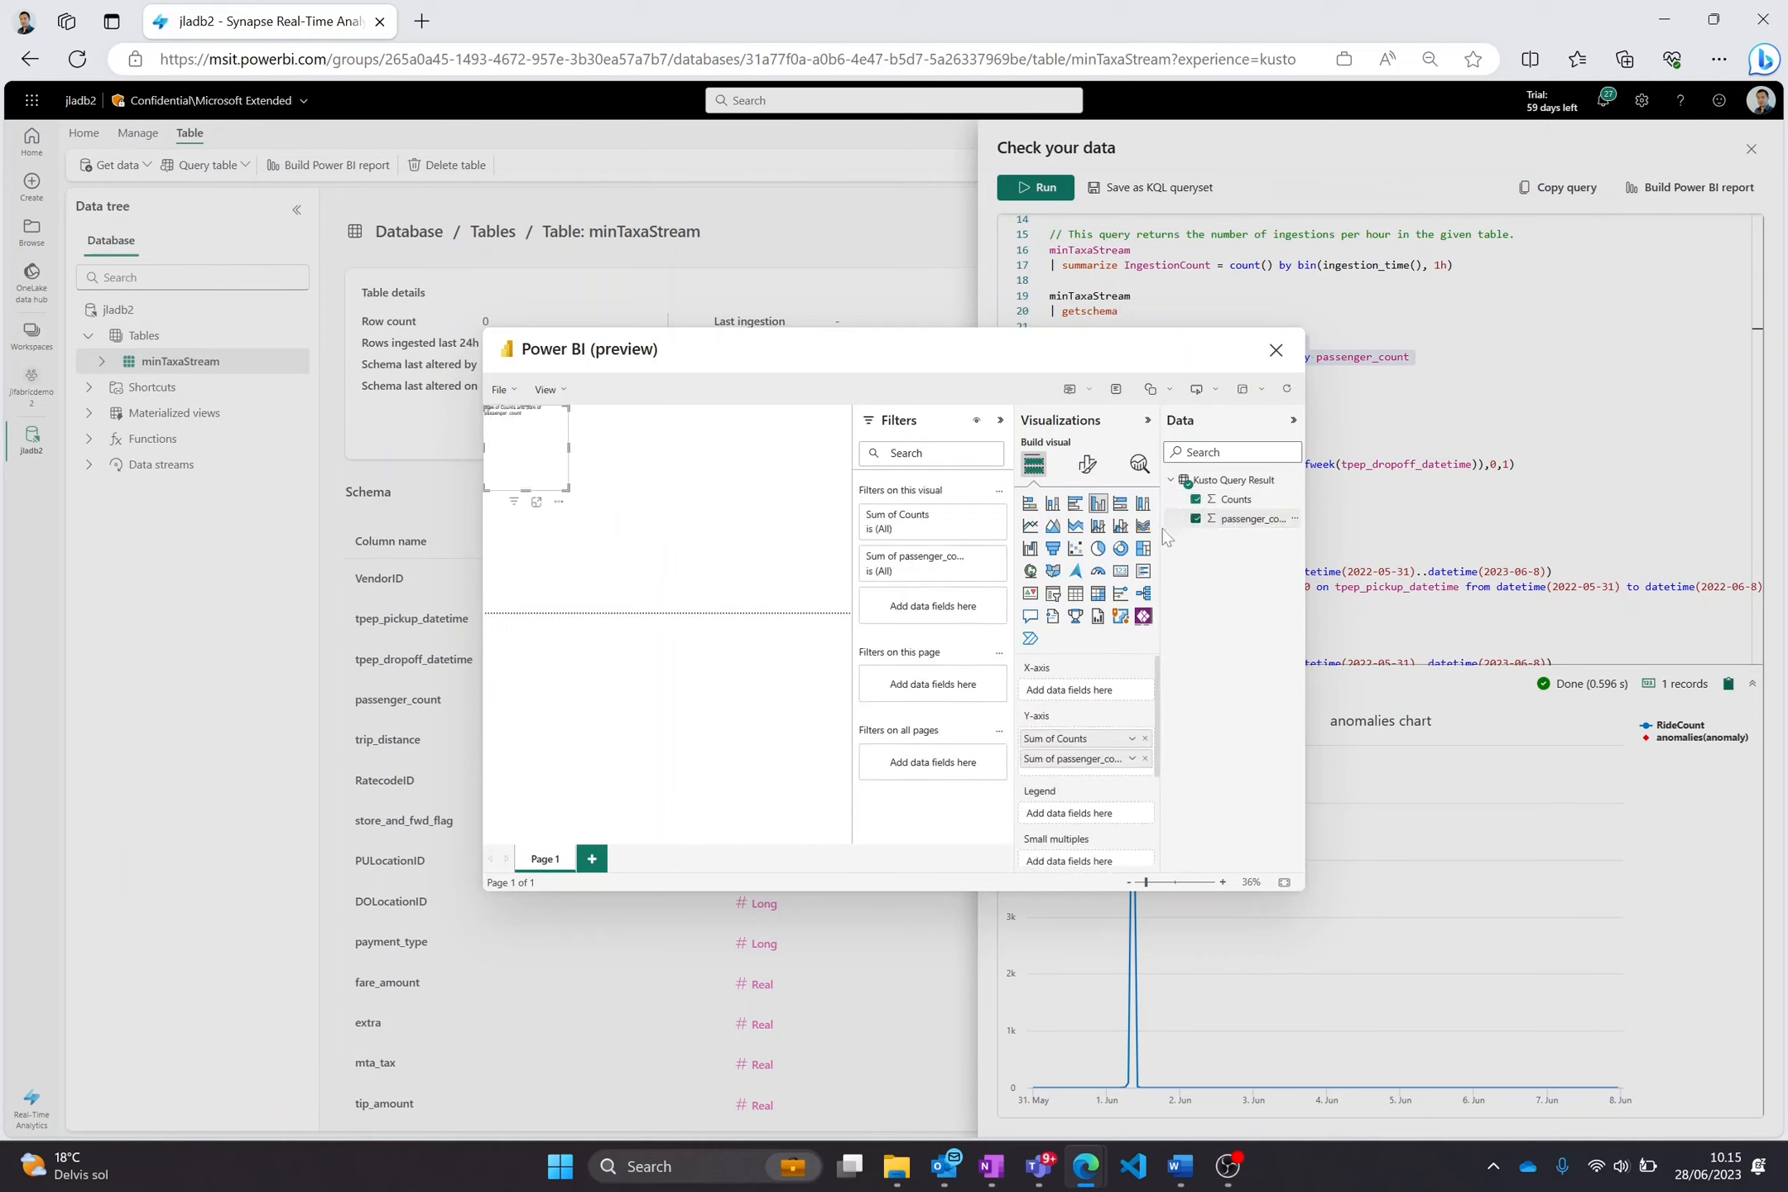
Turn the visual into a pie chart, enlarge it to the full page, and use passenger_count as its legend.
left_click(1097, 548)
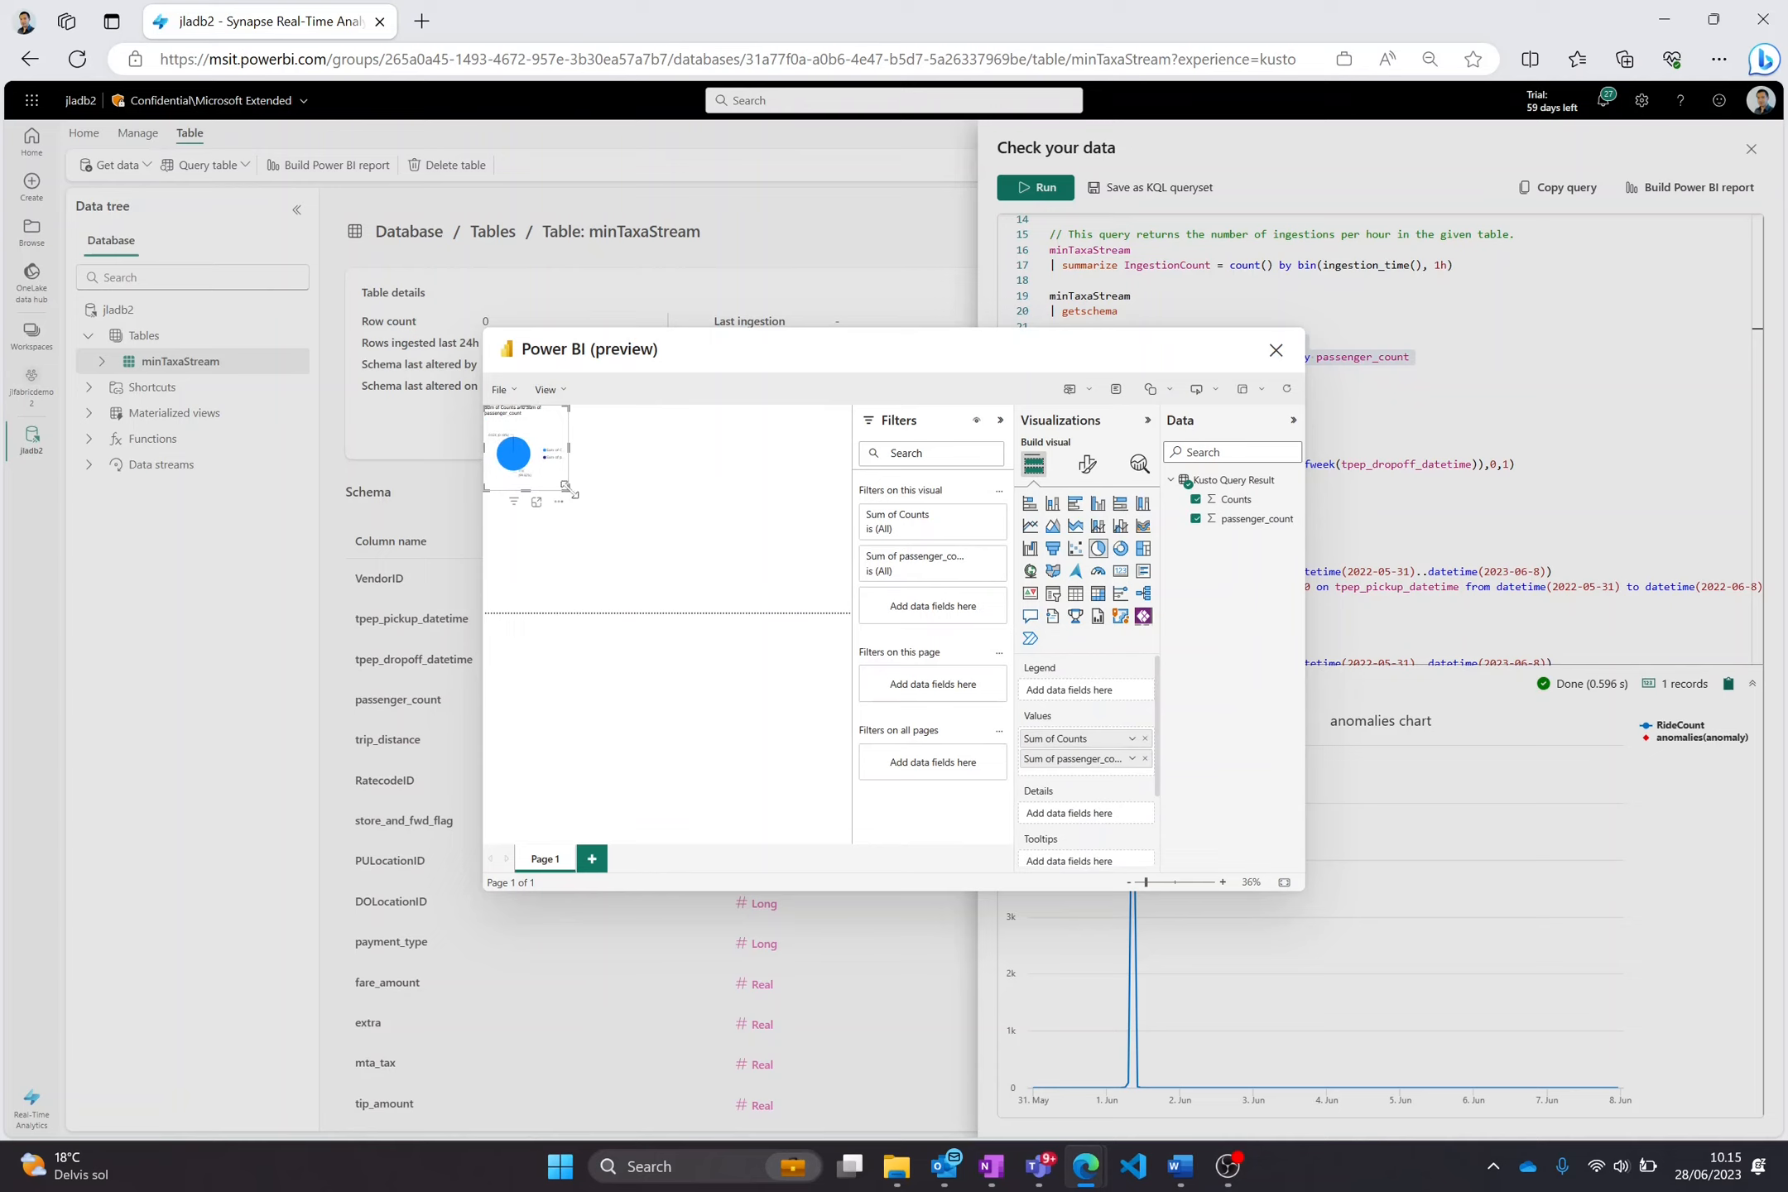
left_click_drag(565, 486, 888, 646)
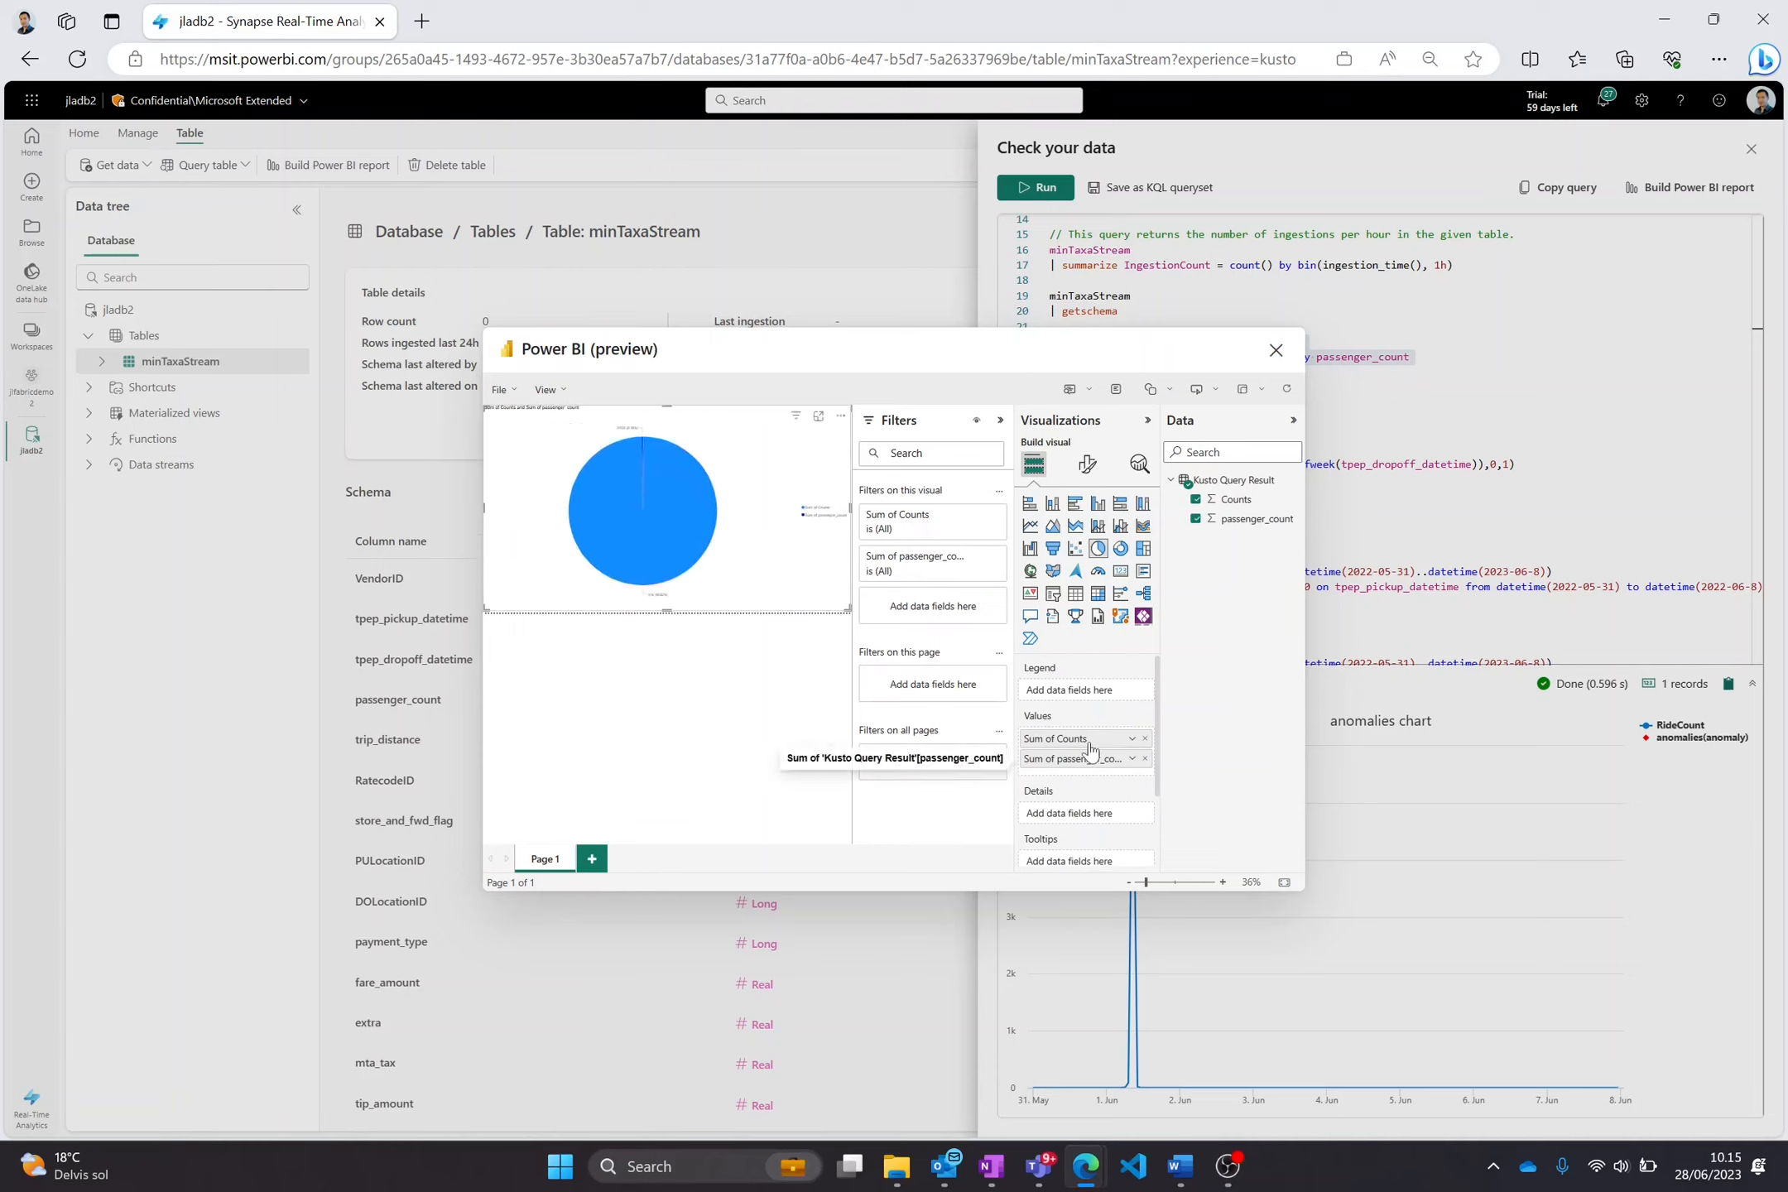
left_click_drag(1085, 758, 1082, 700)
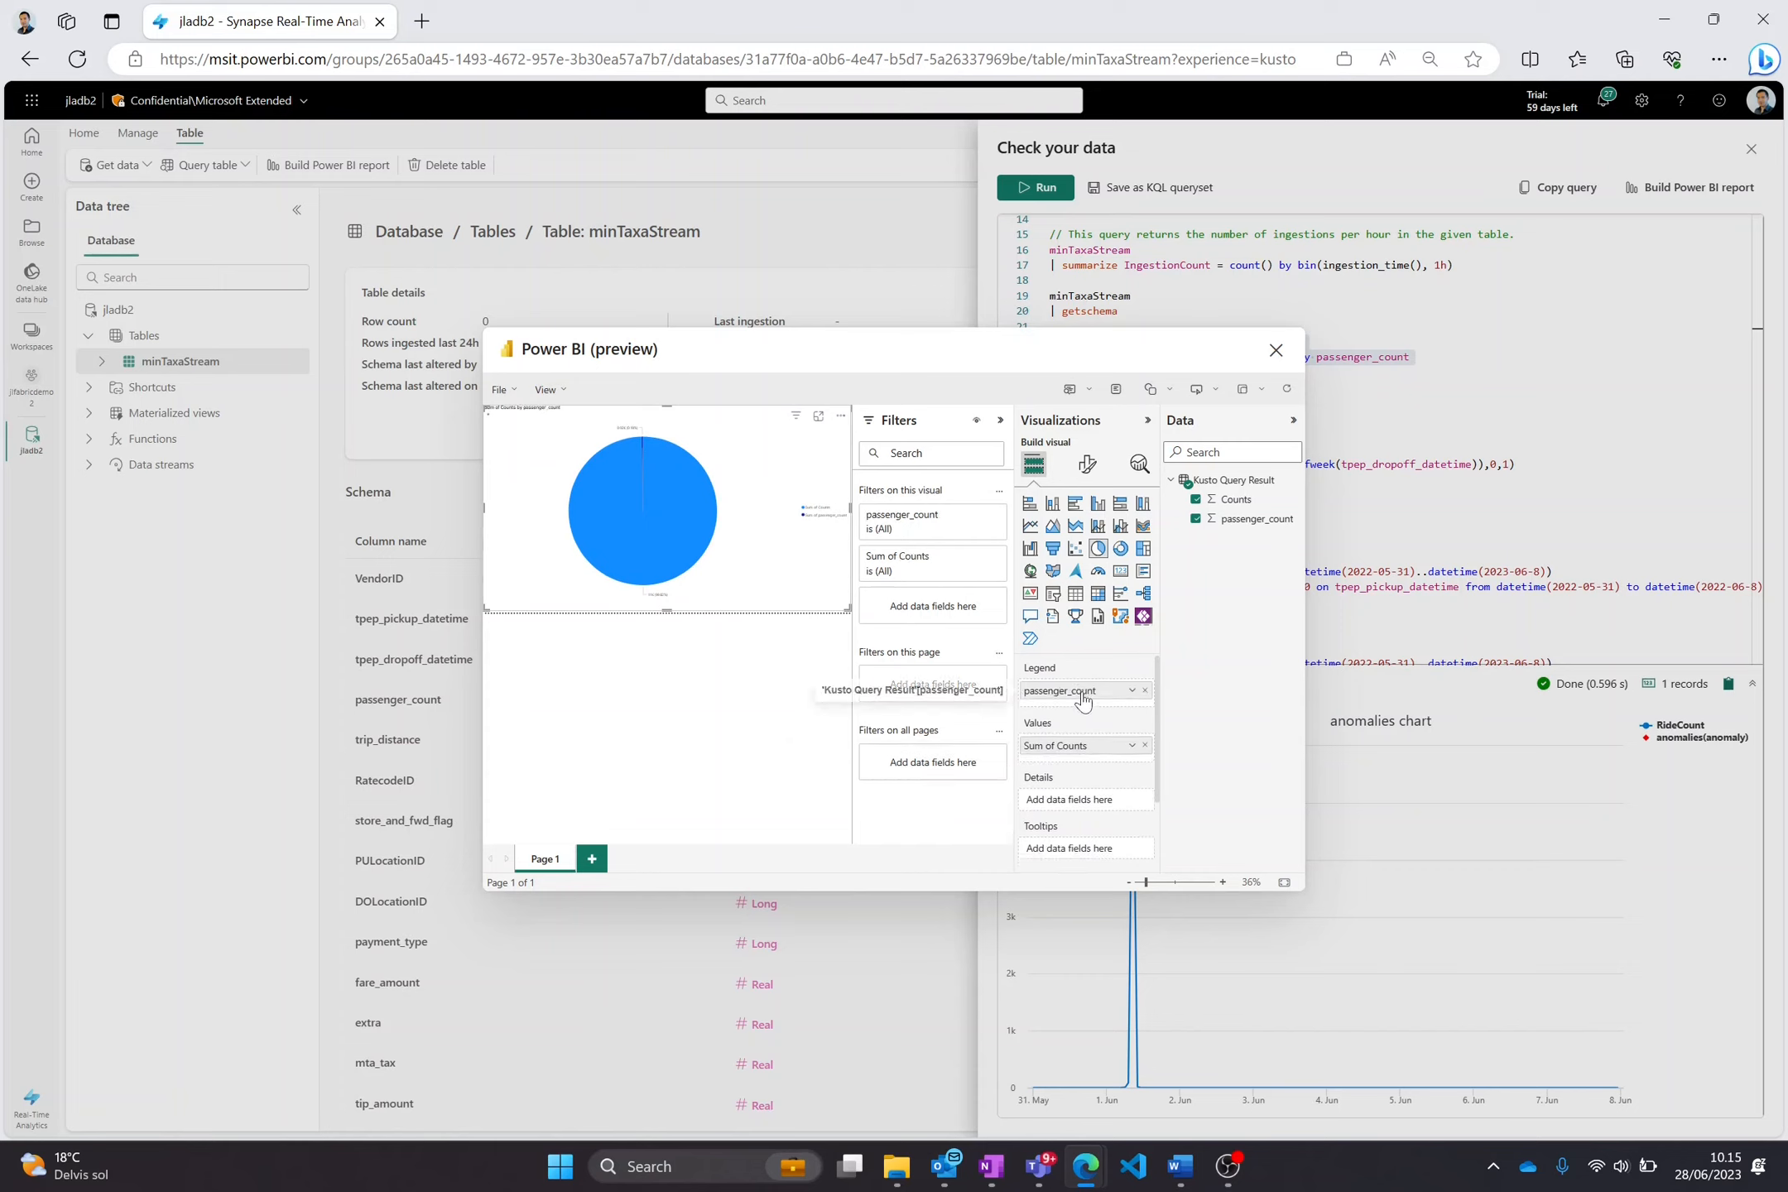
Save the Power BI report to My workspace with Confidential\Microsoft Extended sensitivity and close the report window.
scroll(689, 495, "up", 2)
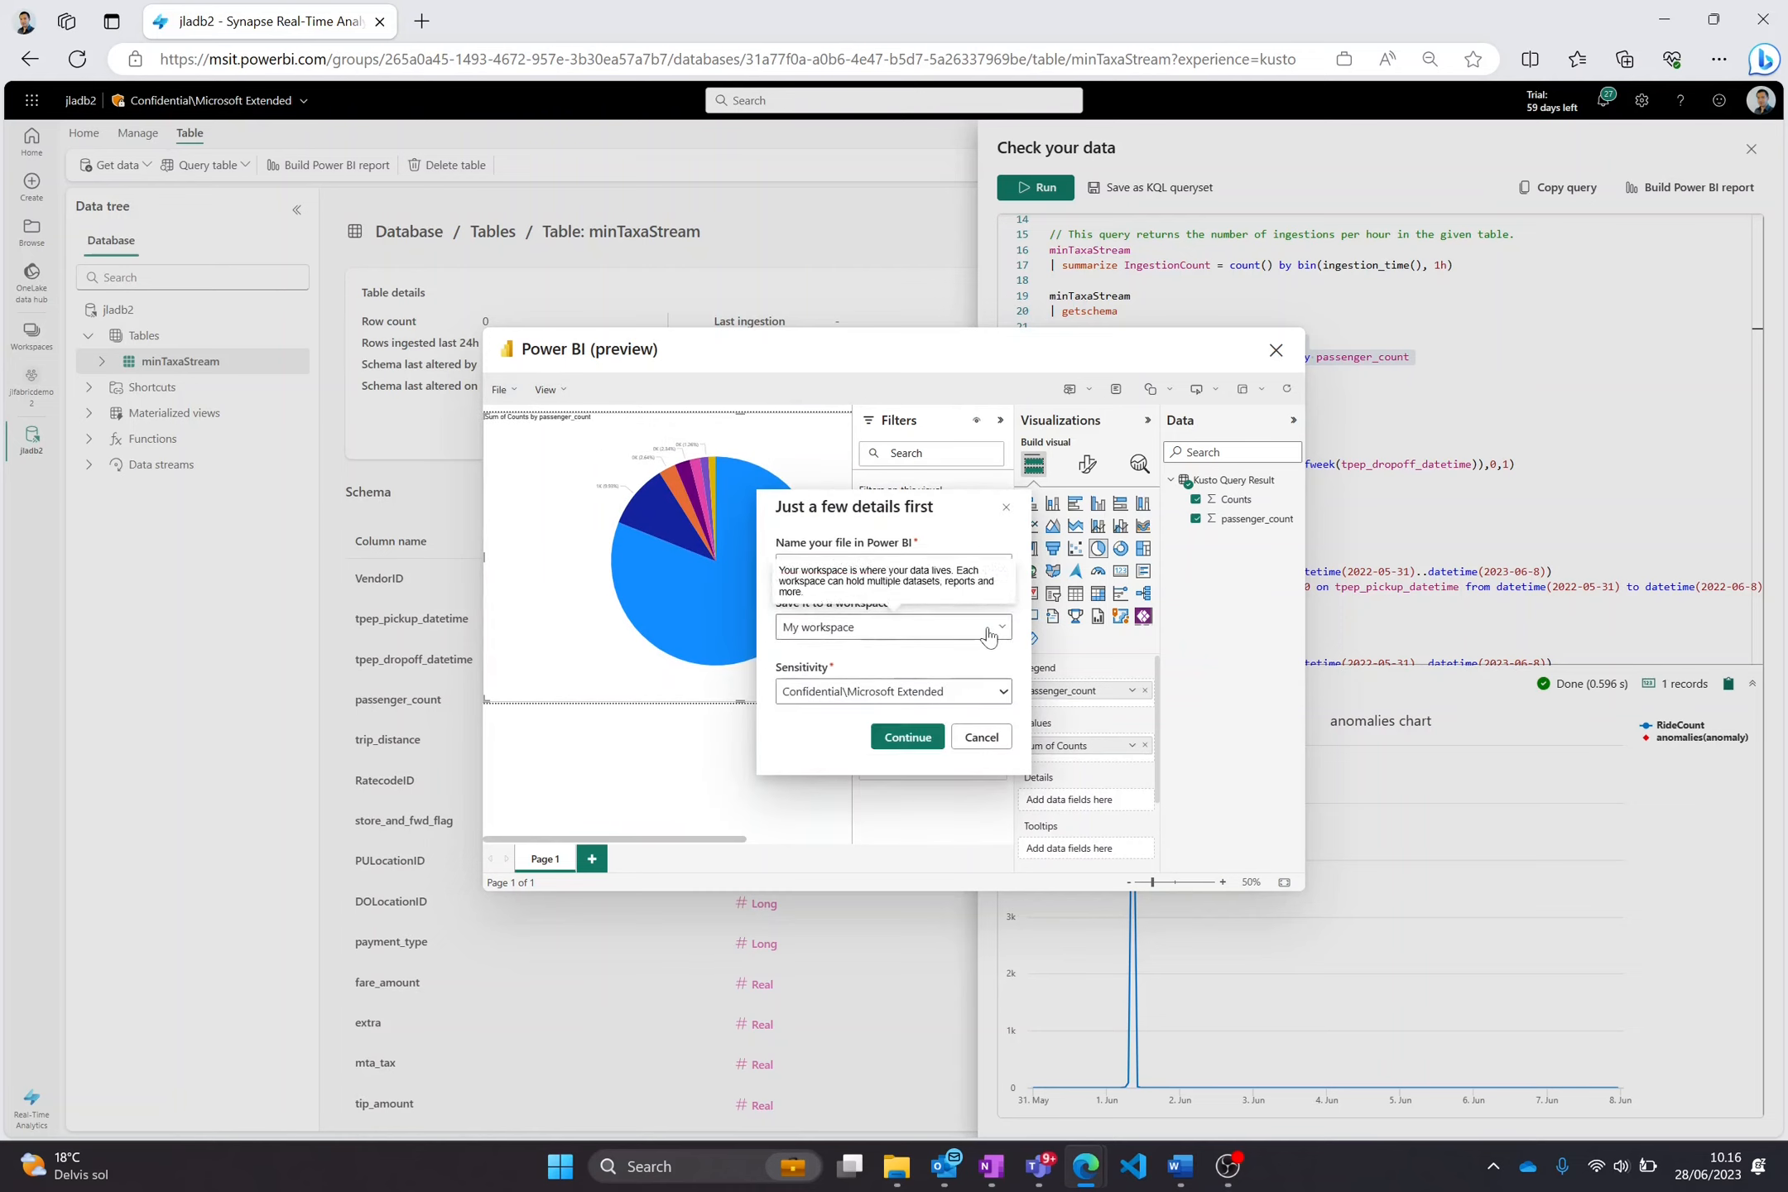
left_click(907, 735)
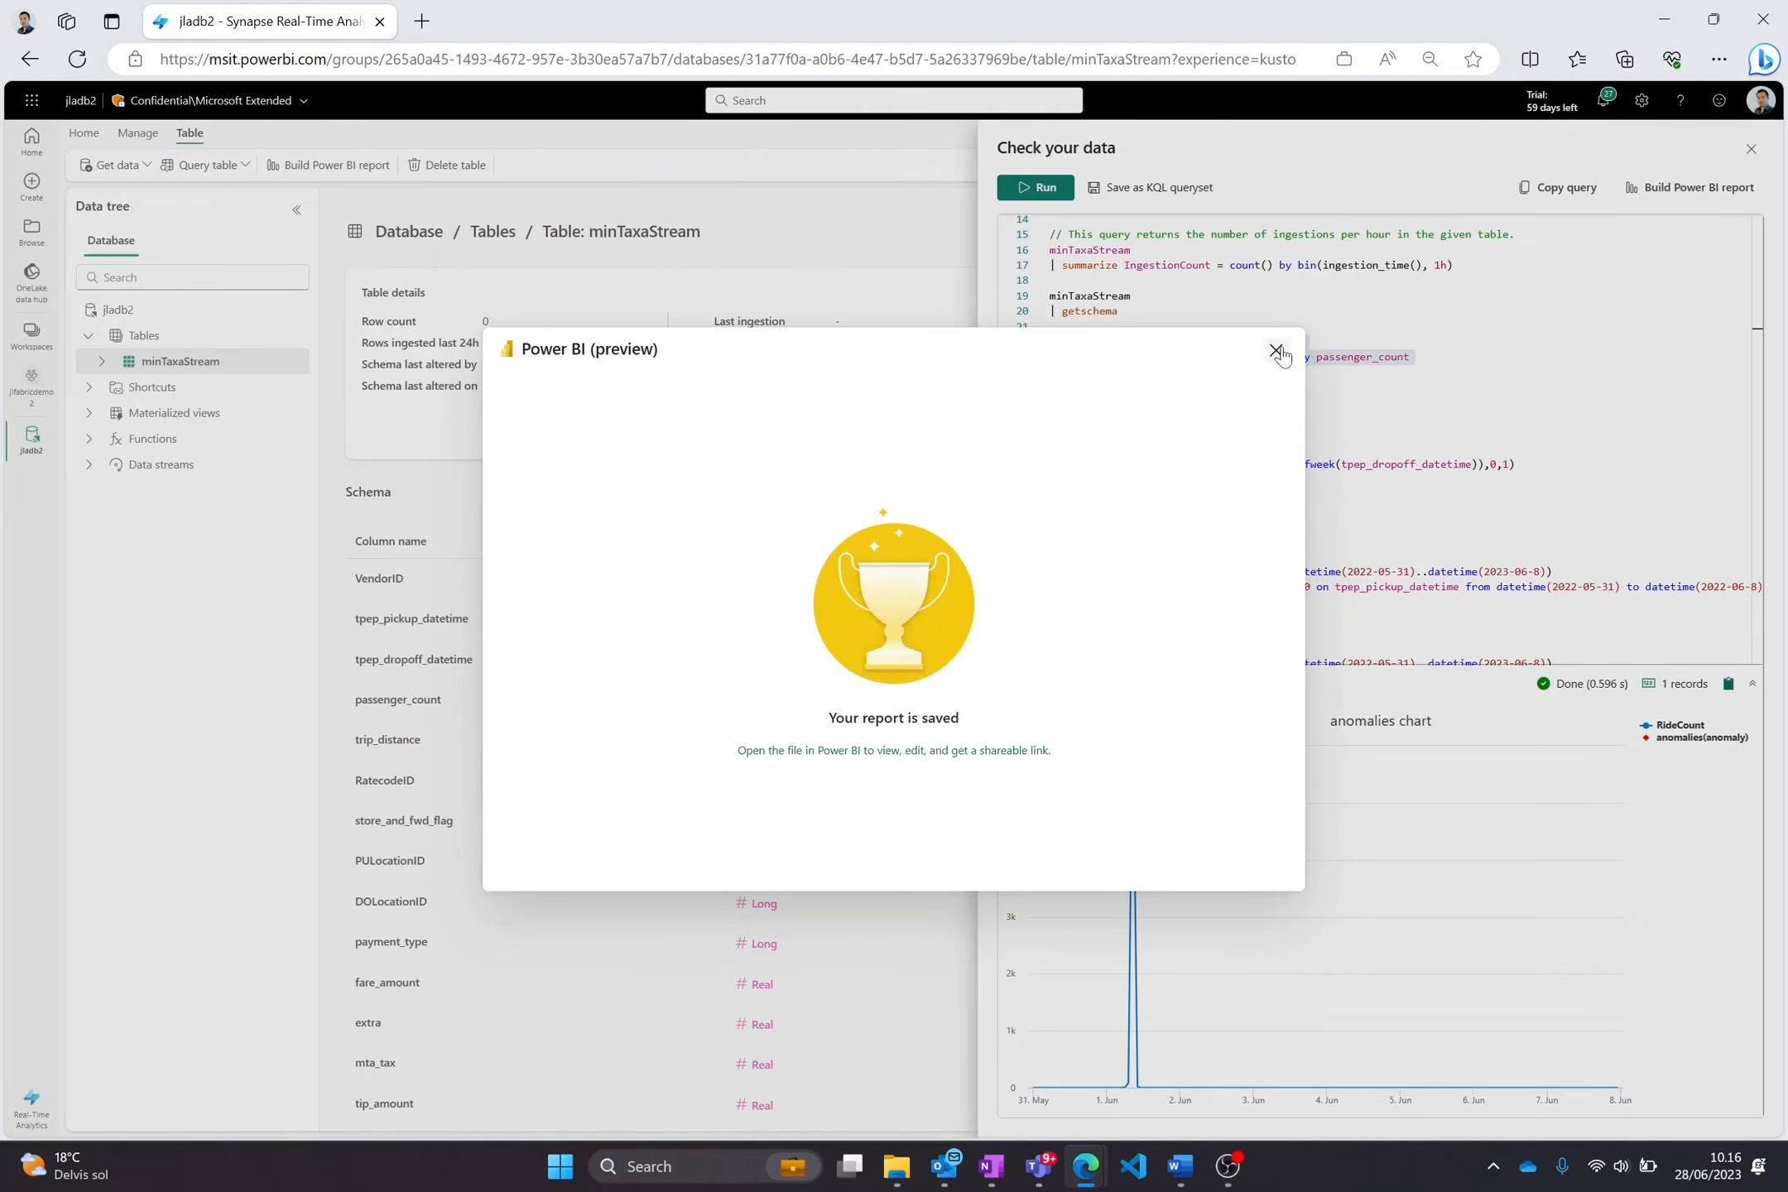
left_click(1276, 351)
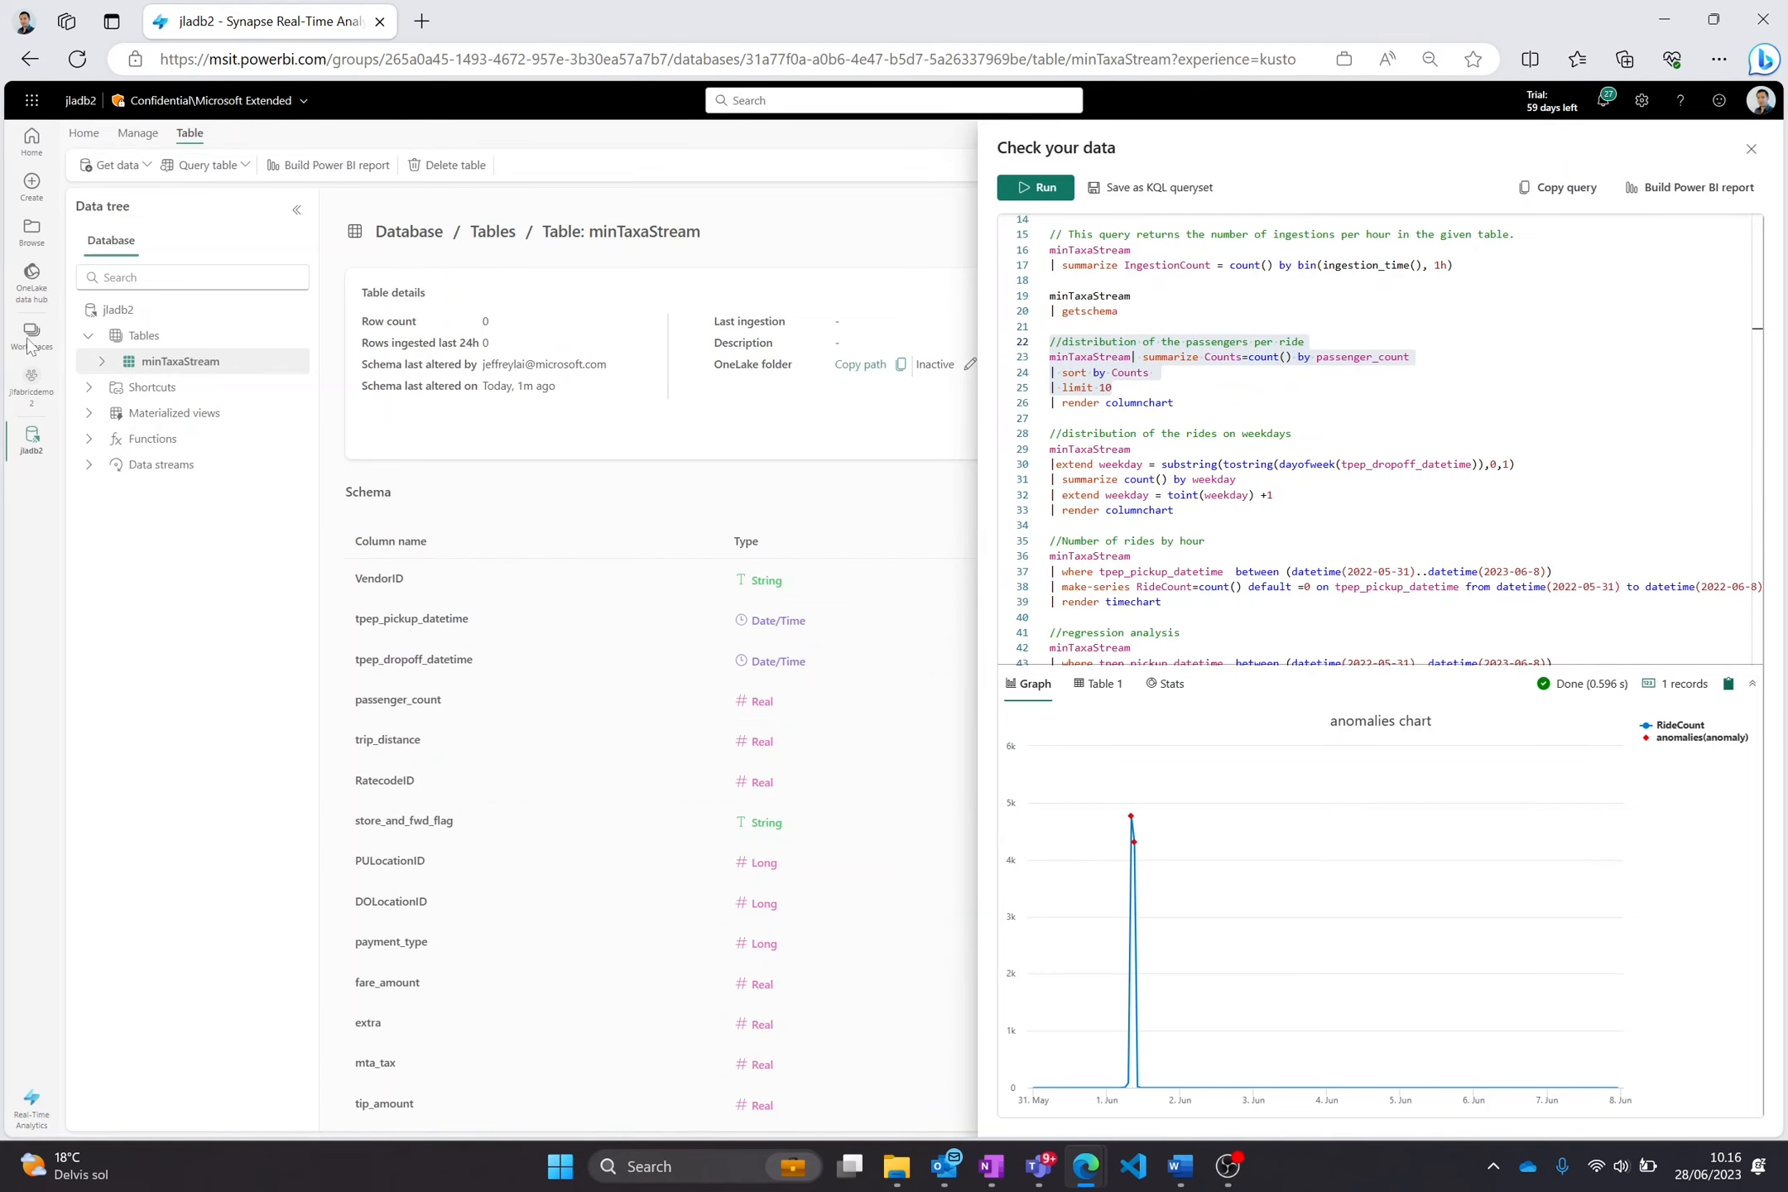
Return to the jlfabricdemo2 workspace, switch to the Data Engineering experience, and create a new lakehouse named jlalakehouse.
left_click(29, 346)
left_click(29, 385)
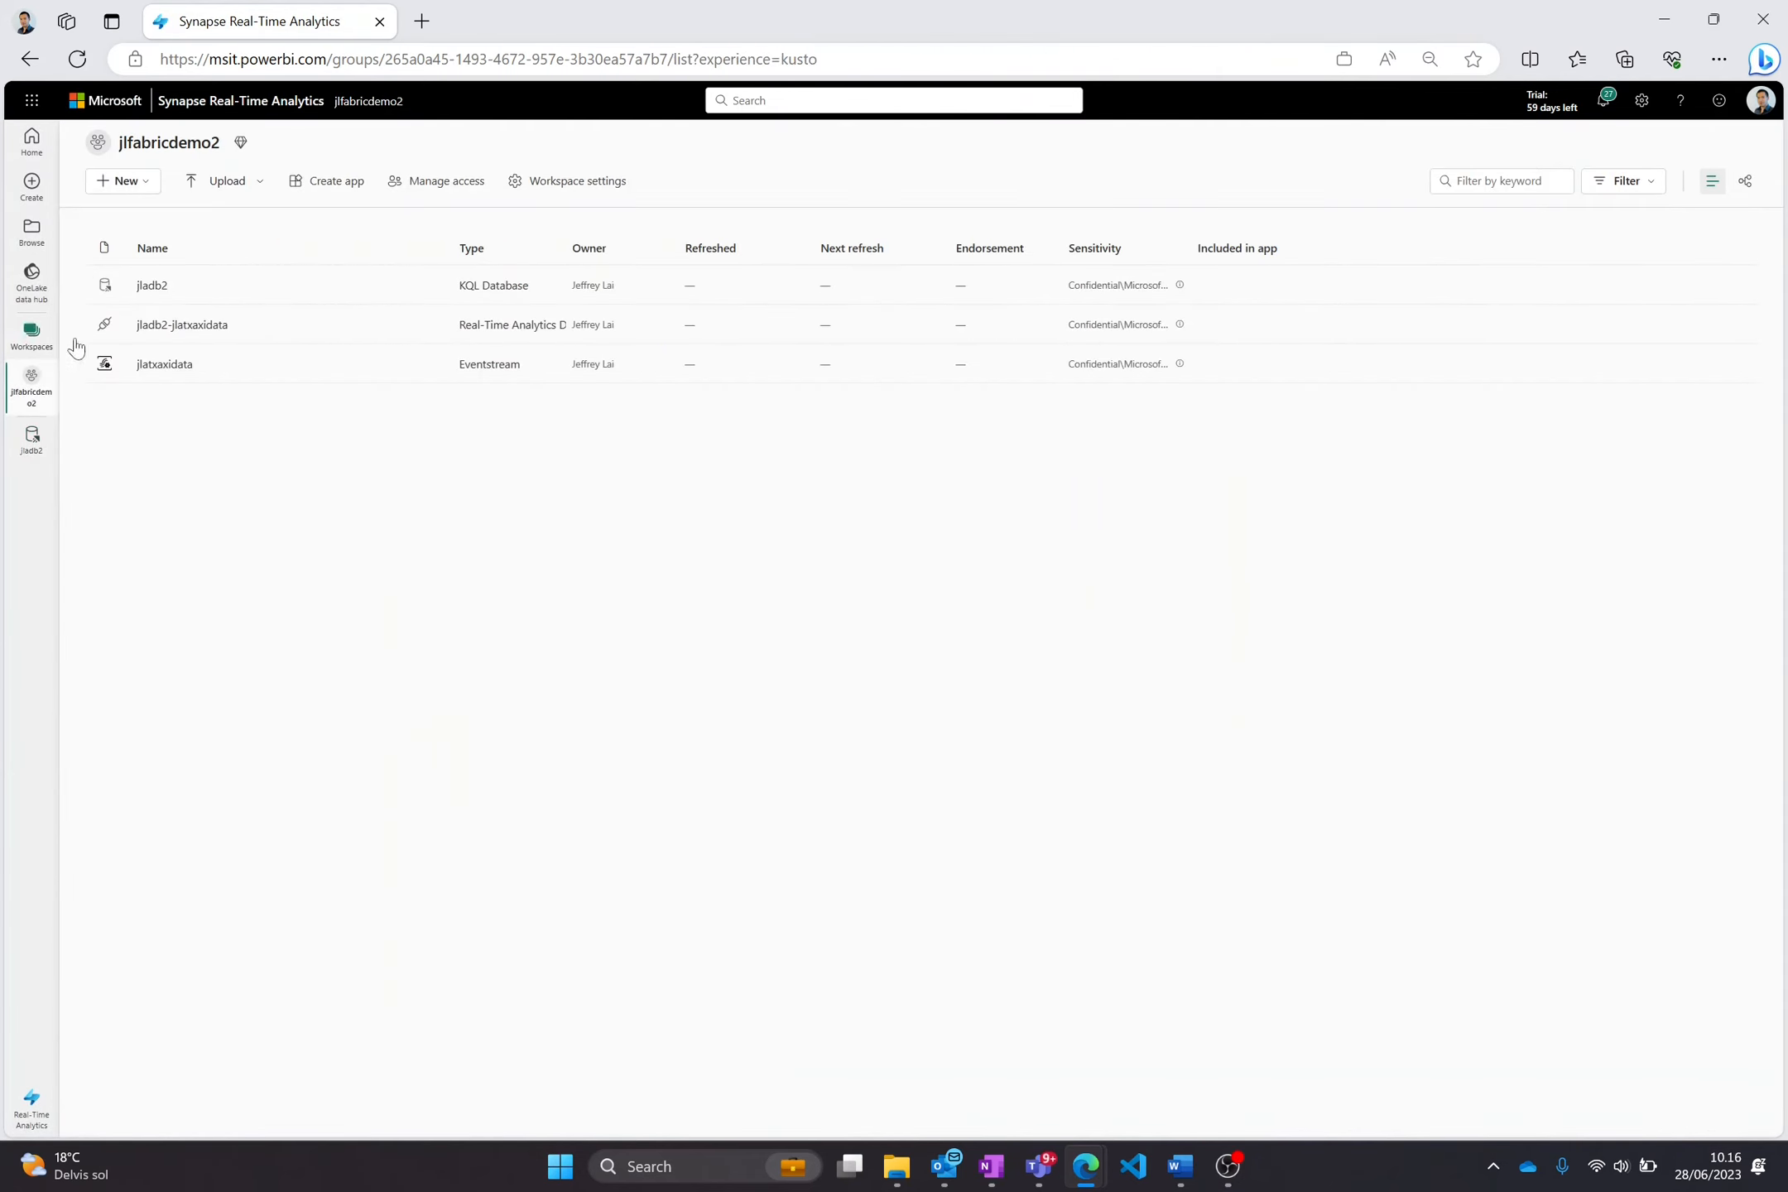
left_click(31, 1104)
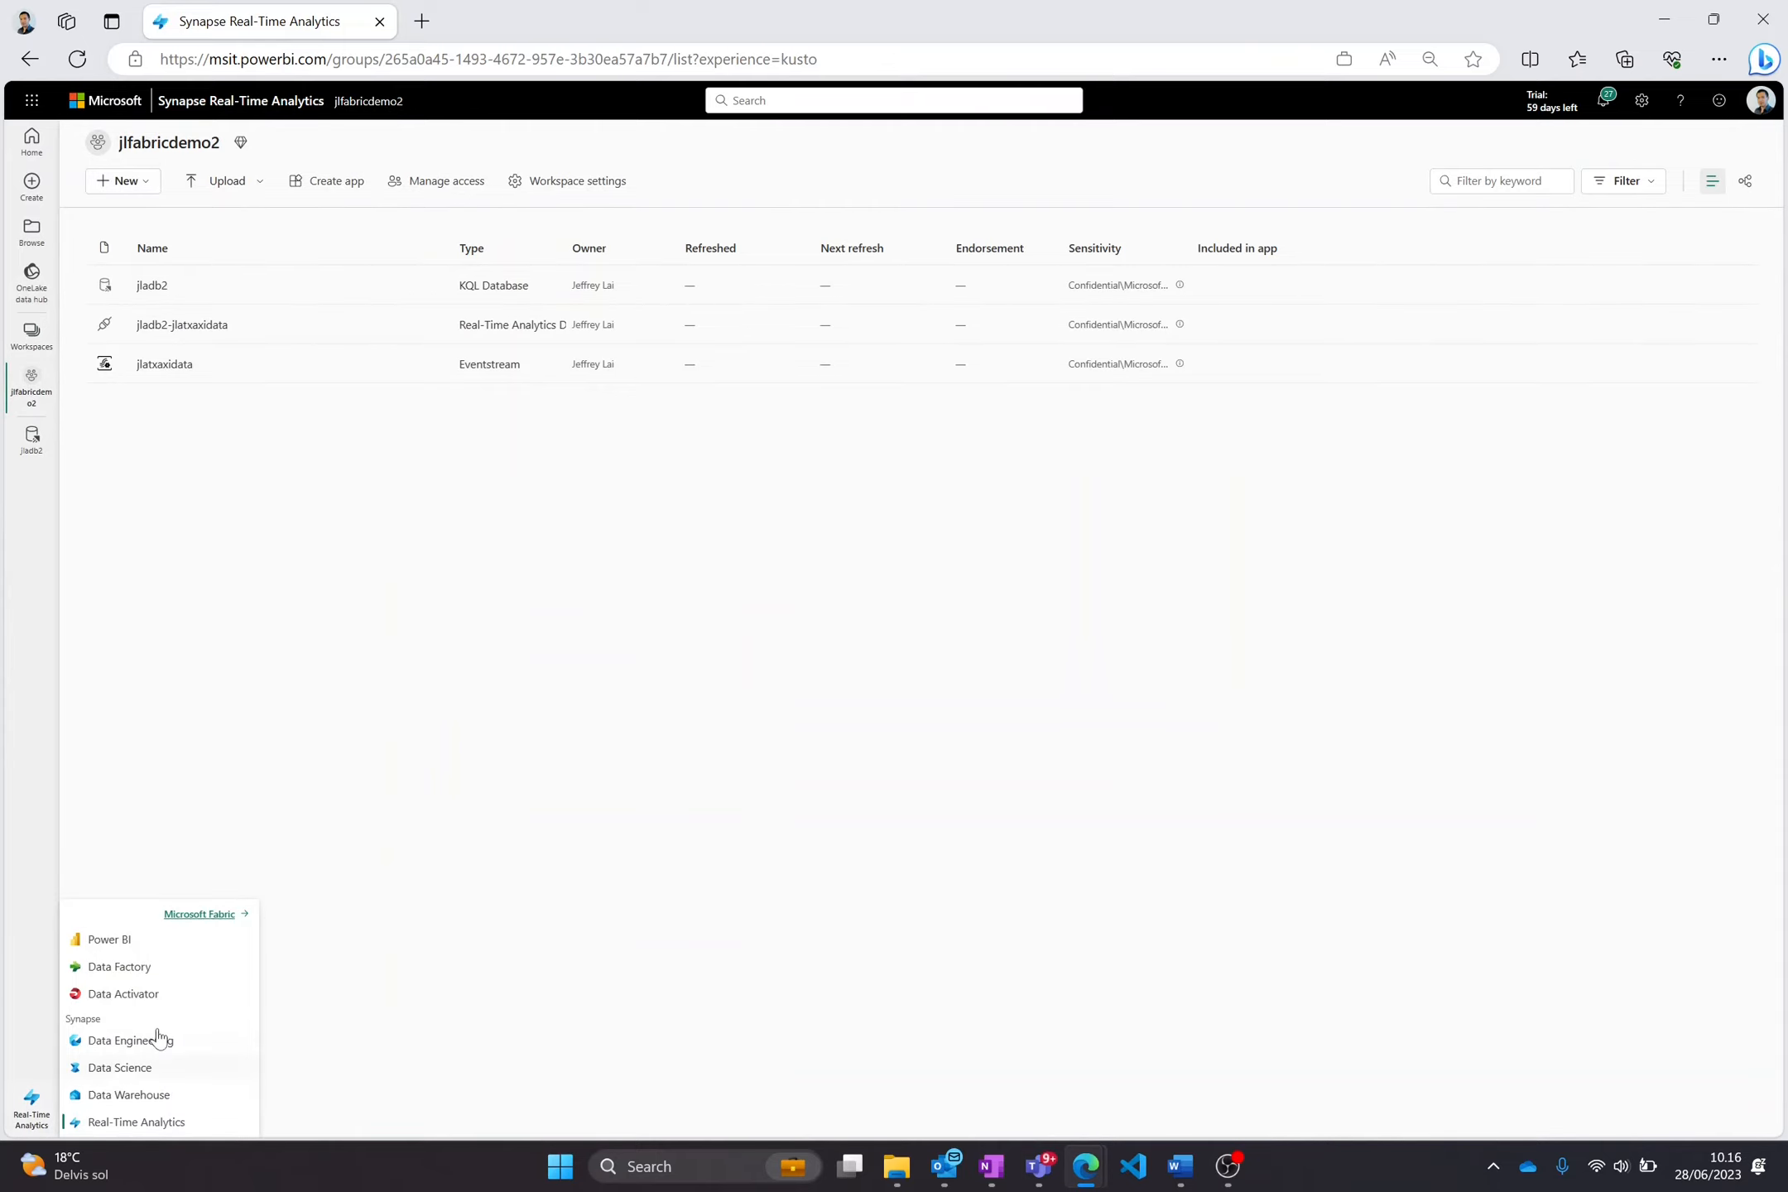
left_click(159, 1036)
left_click(266, 273)
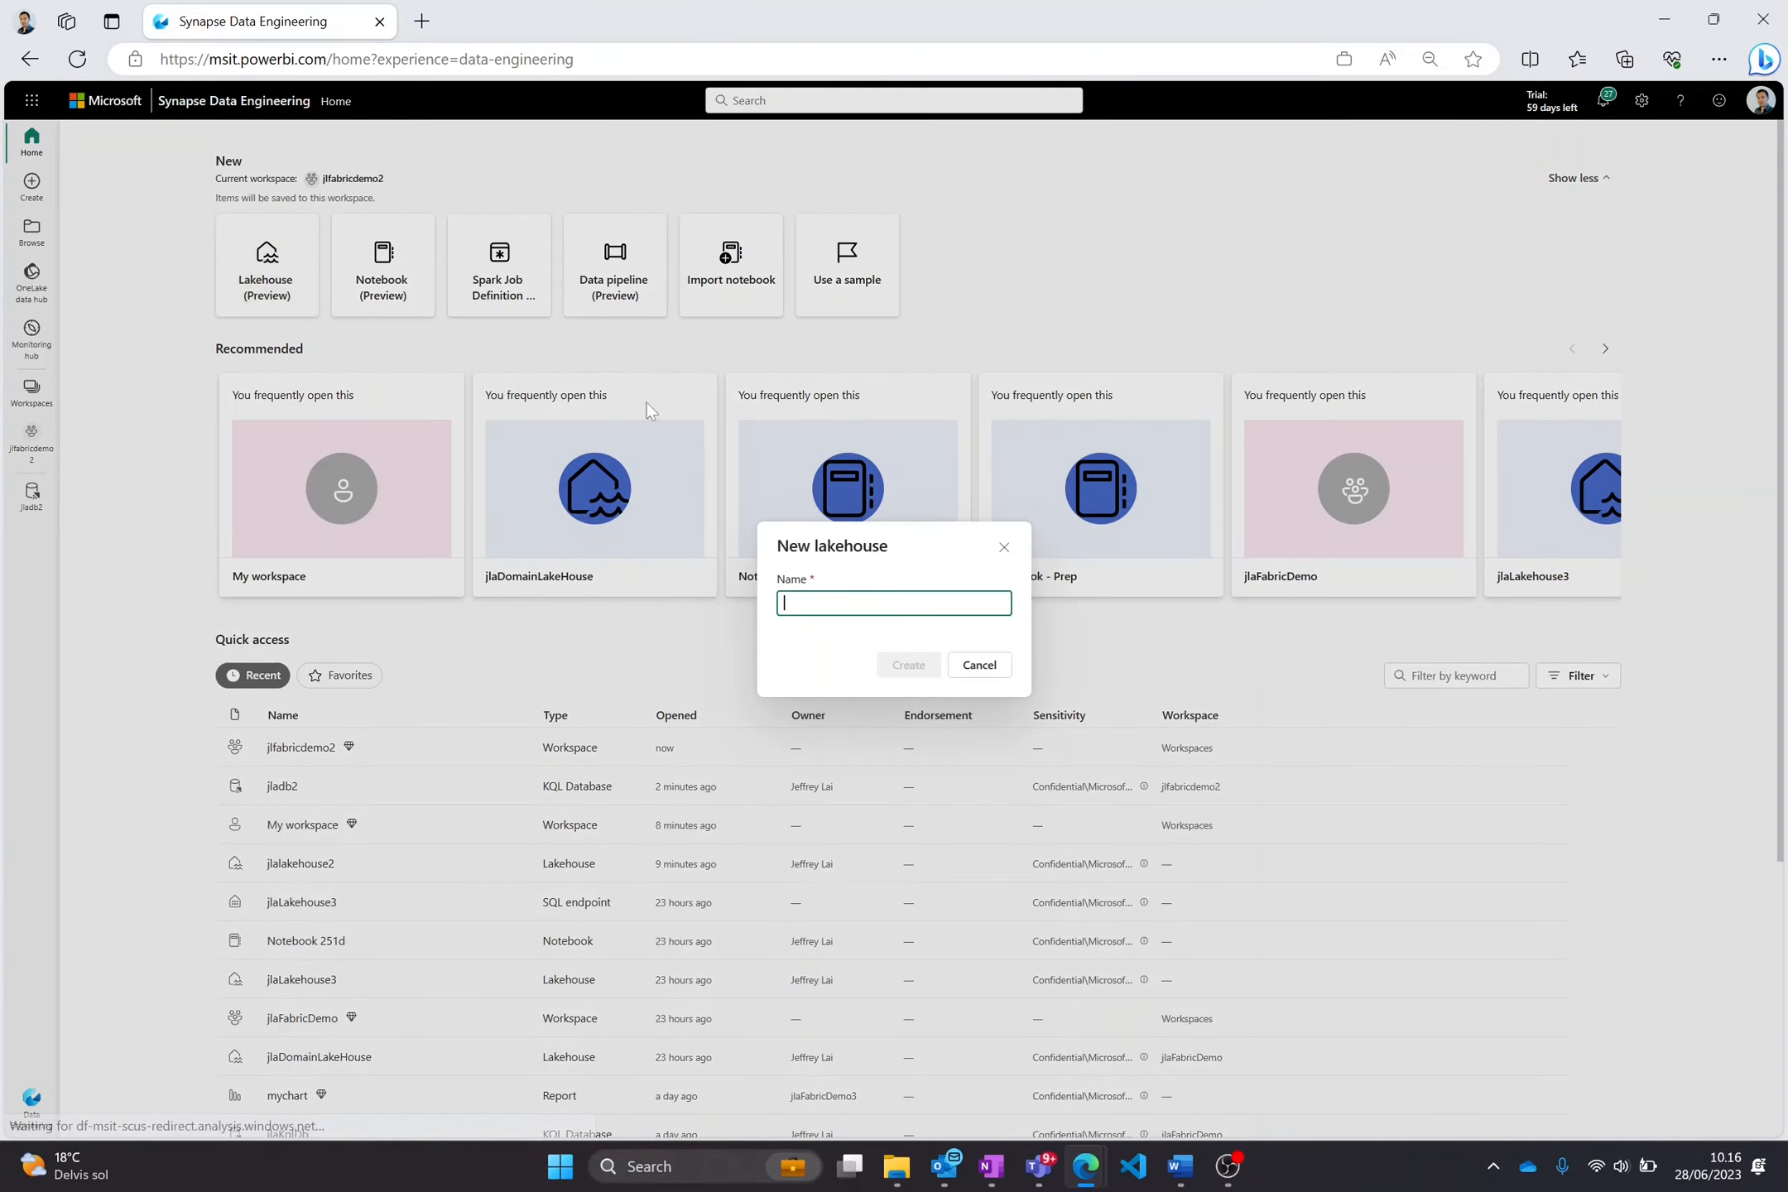
type("jlalakeho")
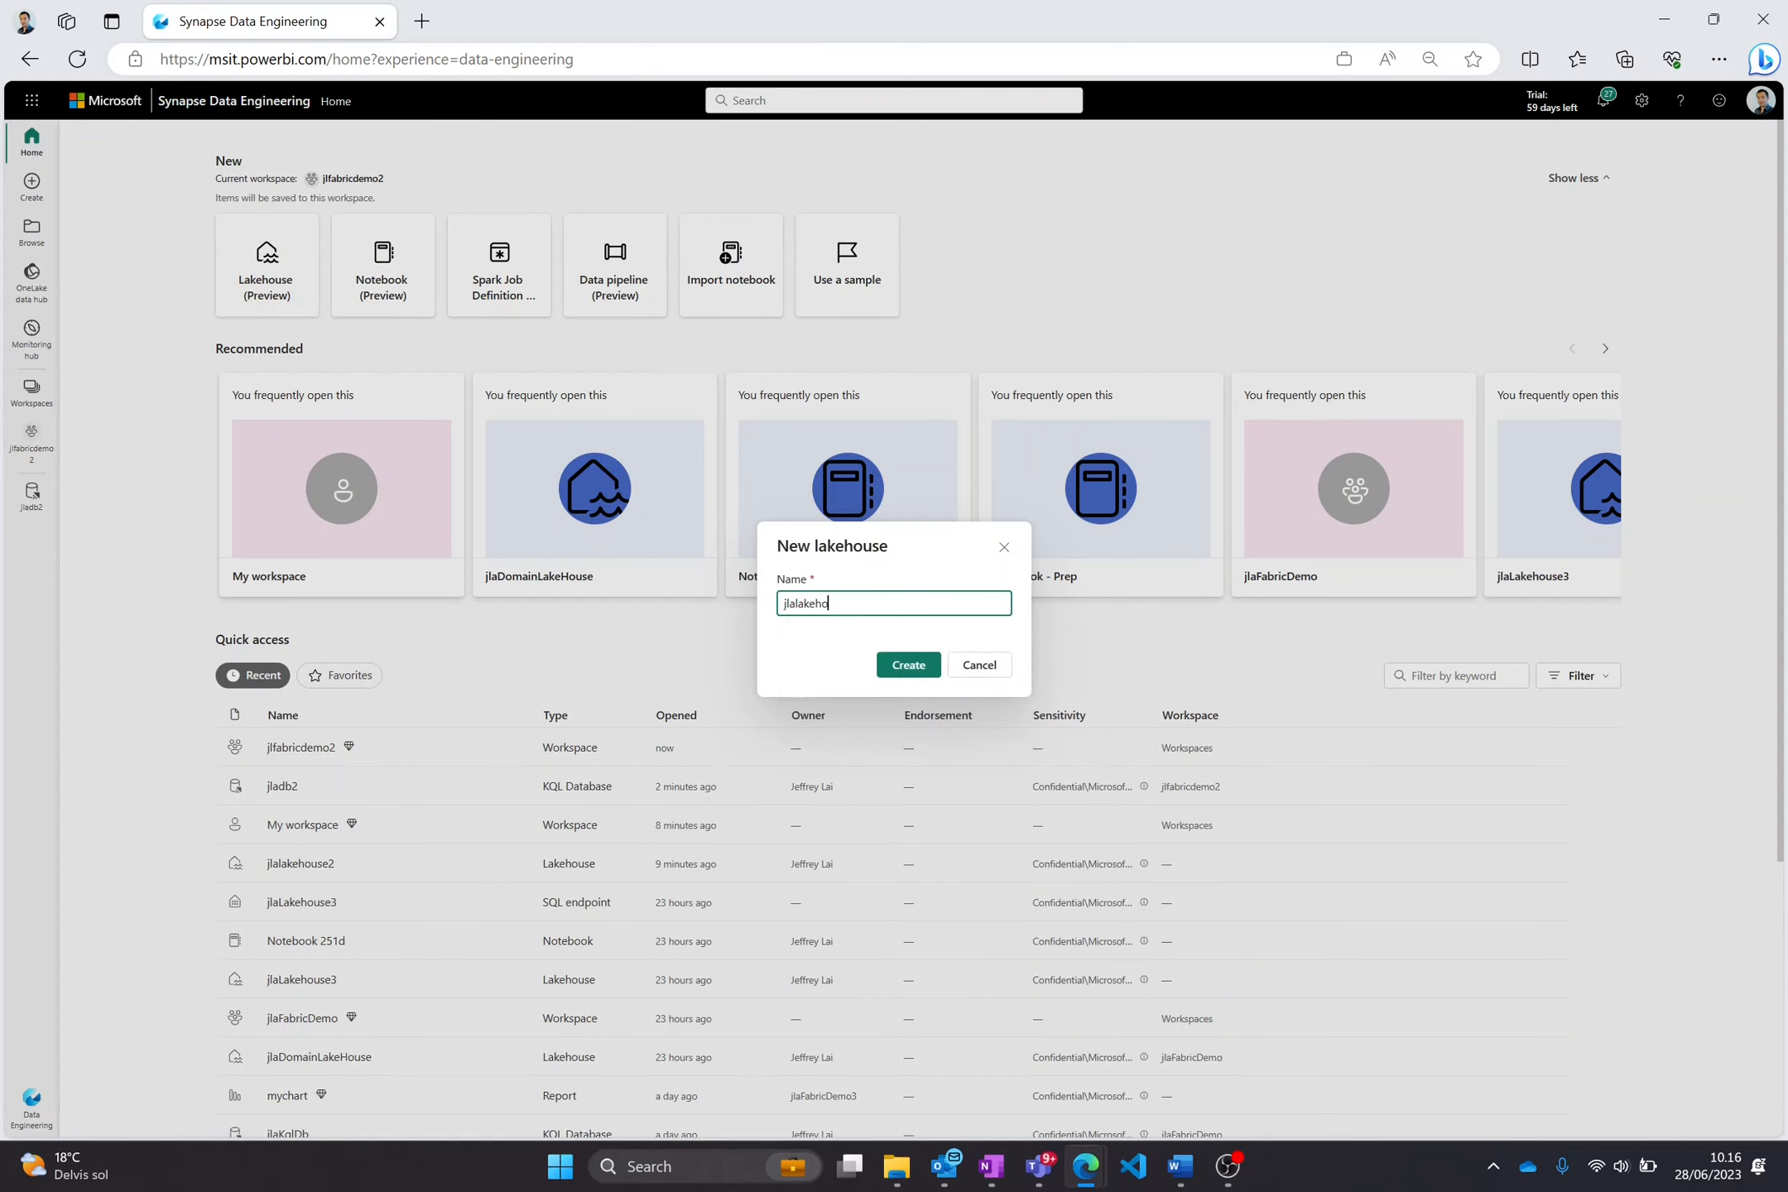
type("use")
key("Return")
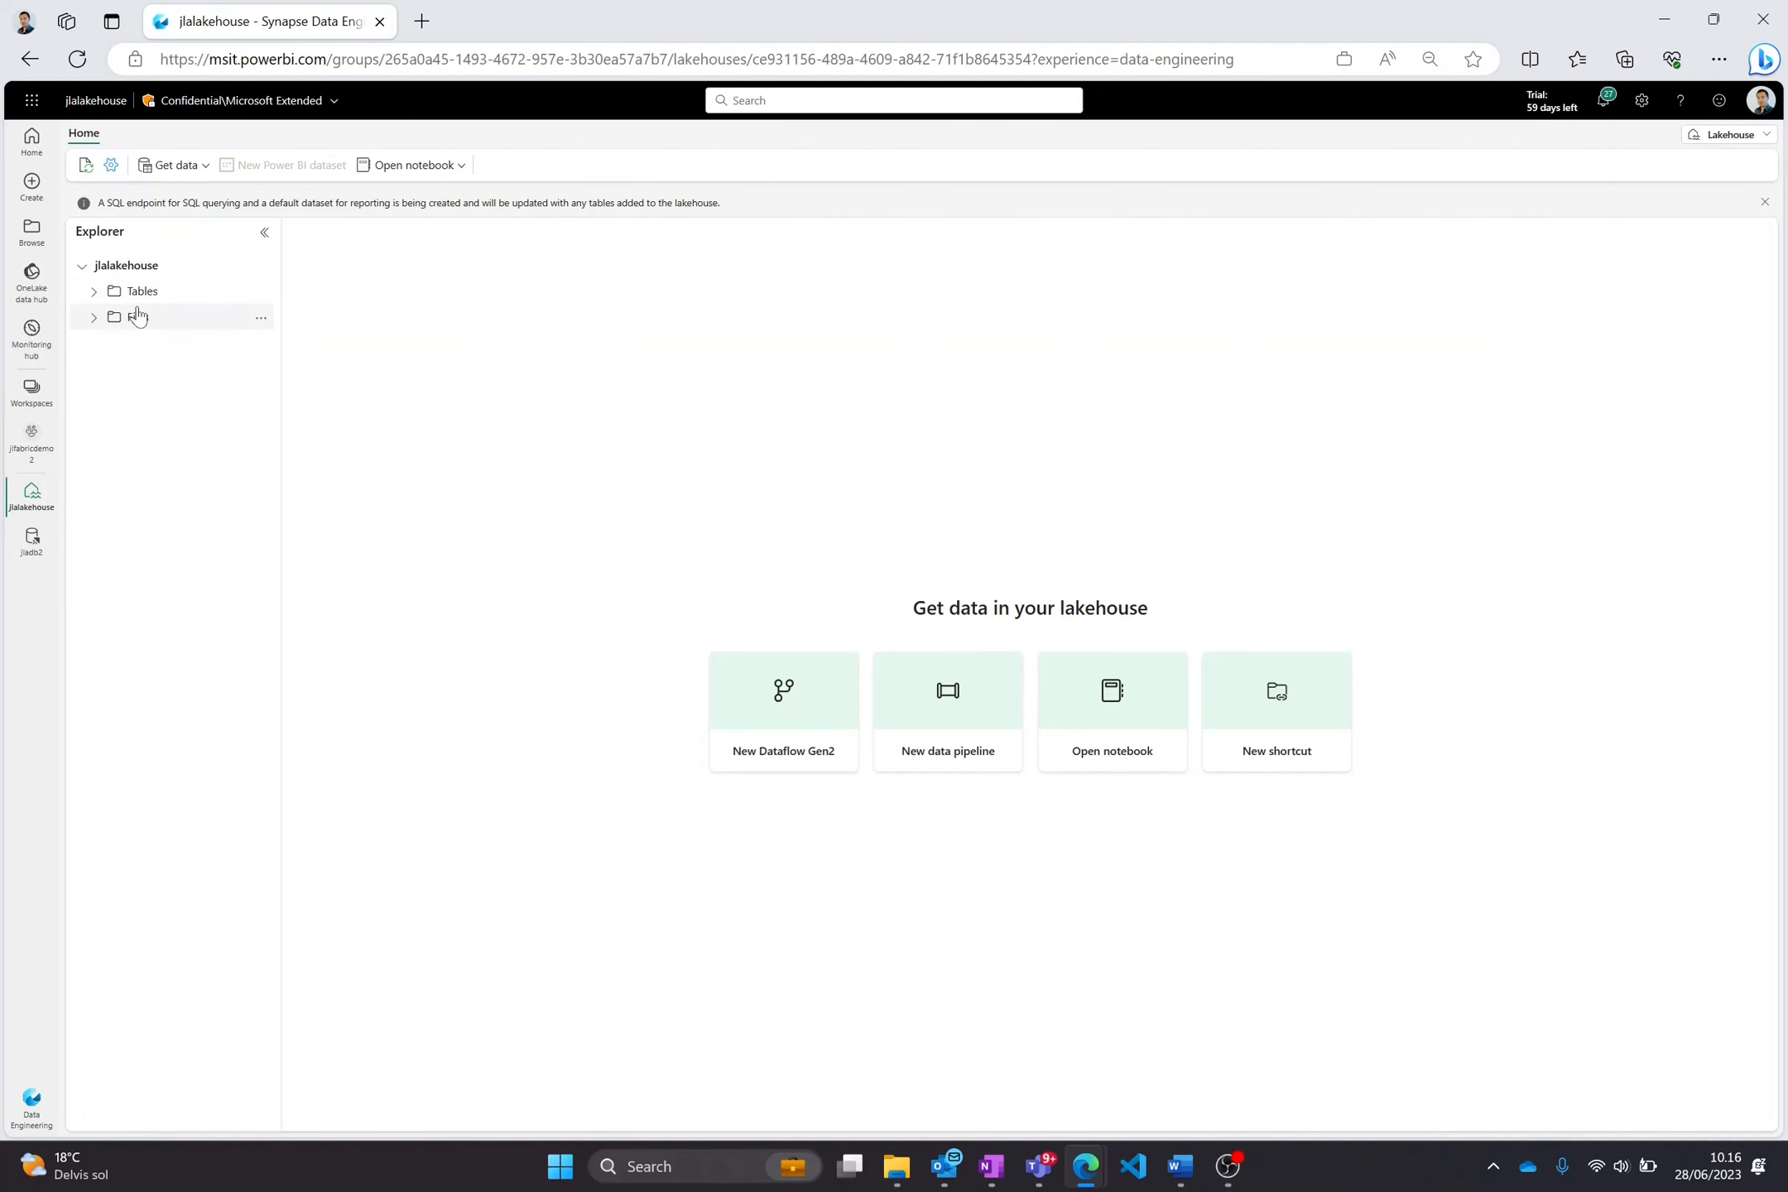
Start a new shortcut in the lakehouse's Files folder with OneLake as its source.
left_click(258, 319)
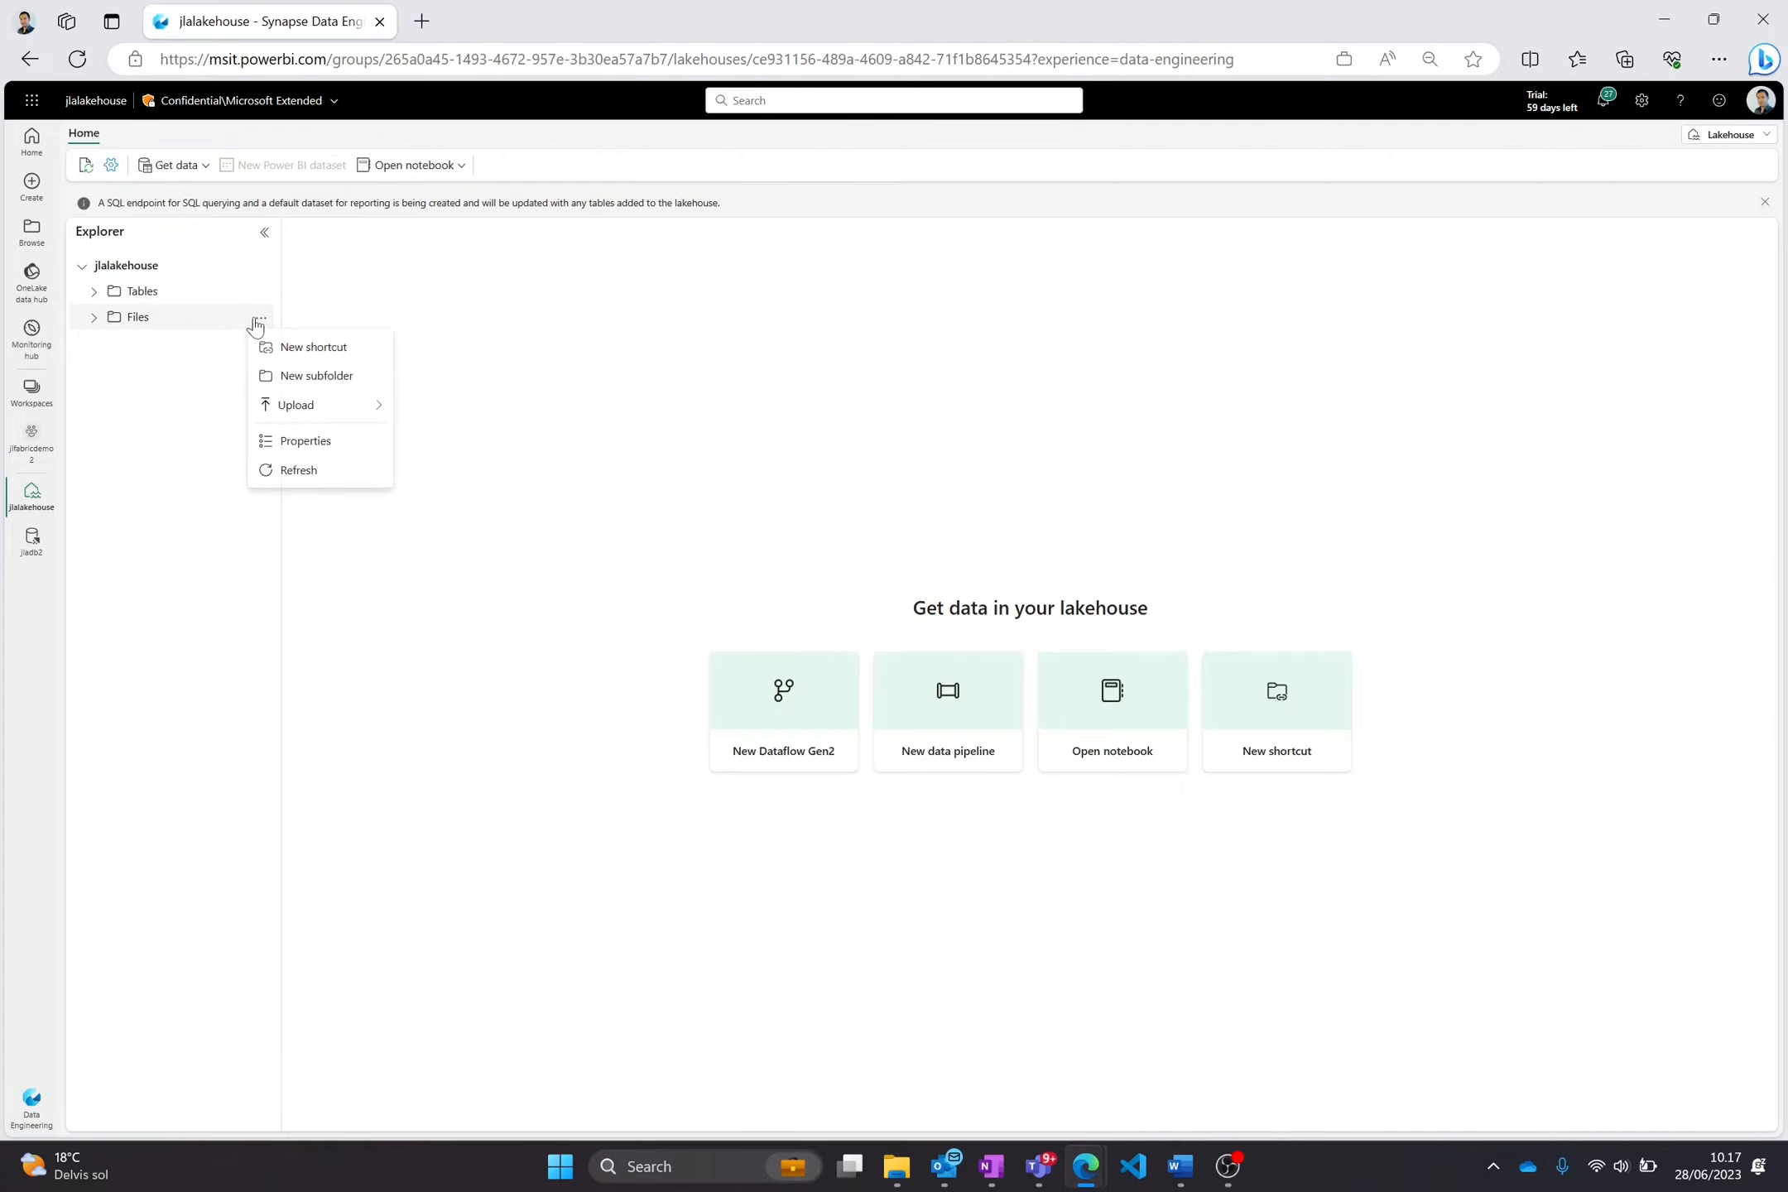
left_click(332, 351)
left_click(521, 527)
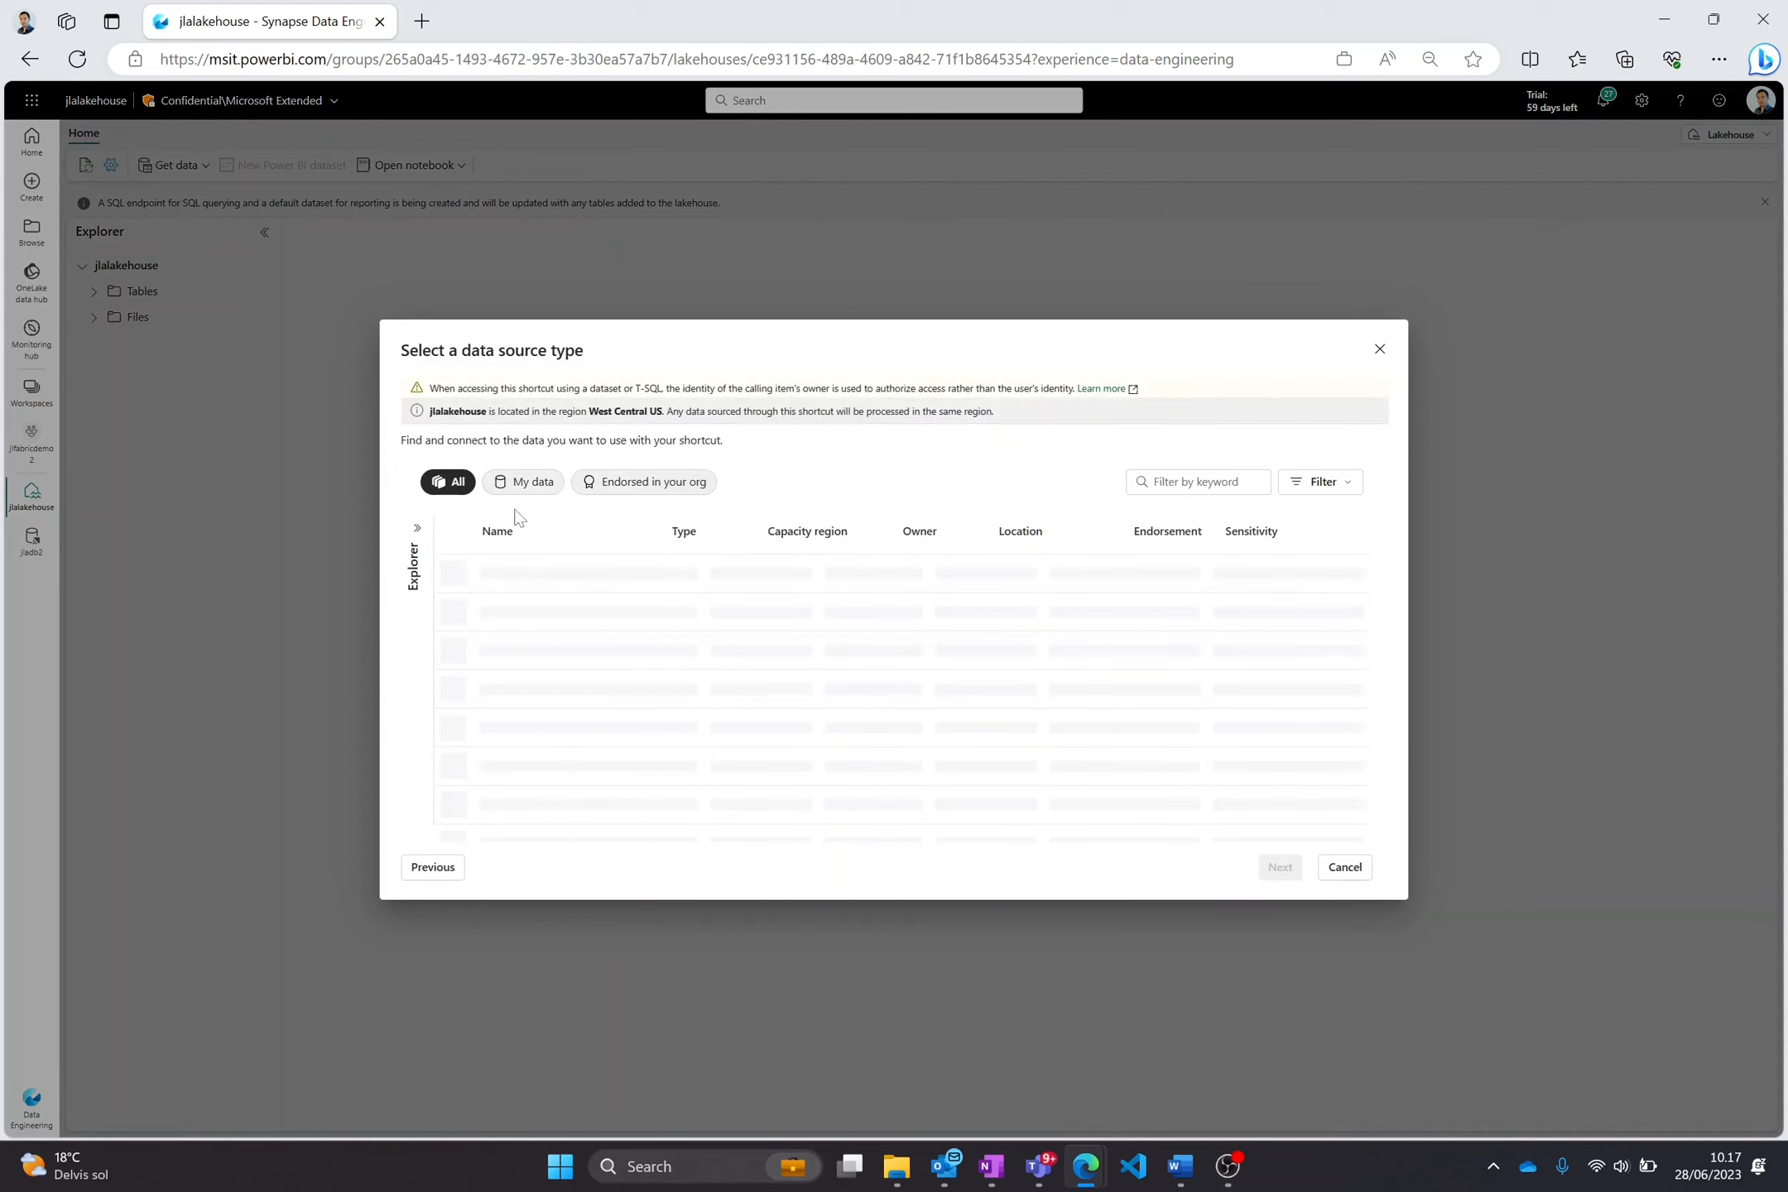
left_click(584, 623)
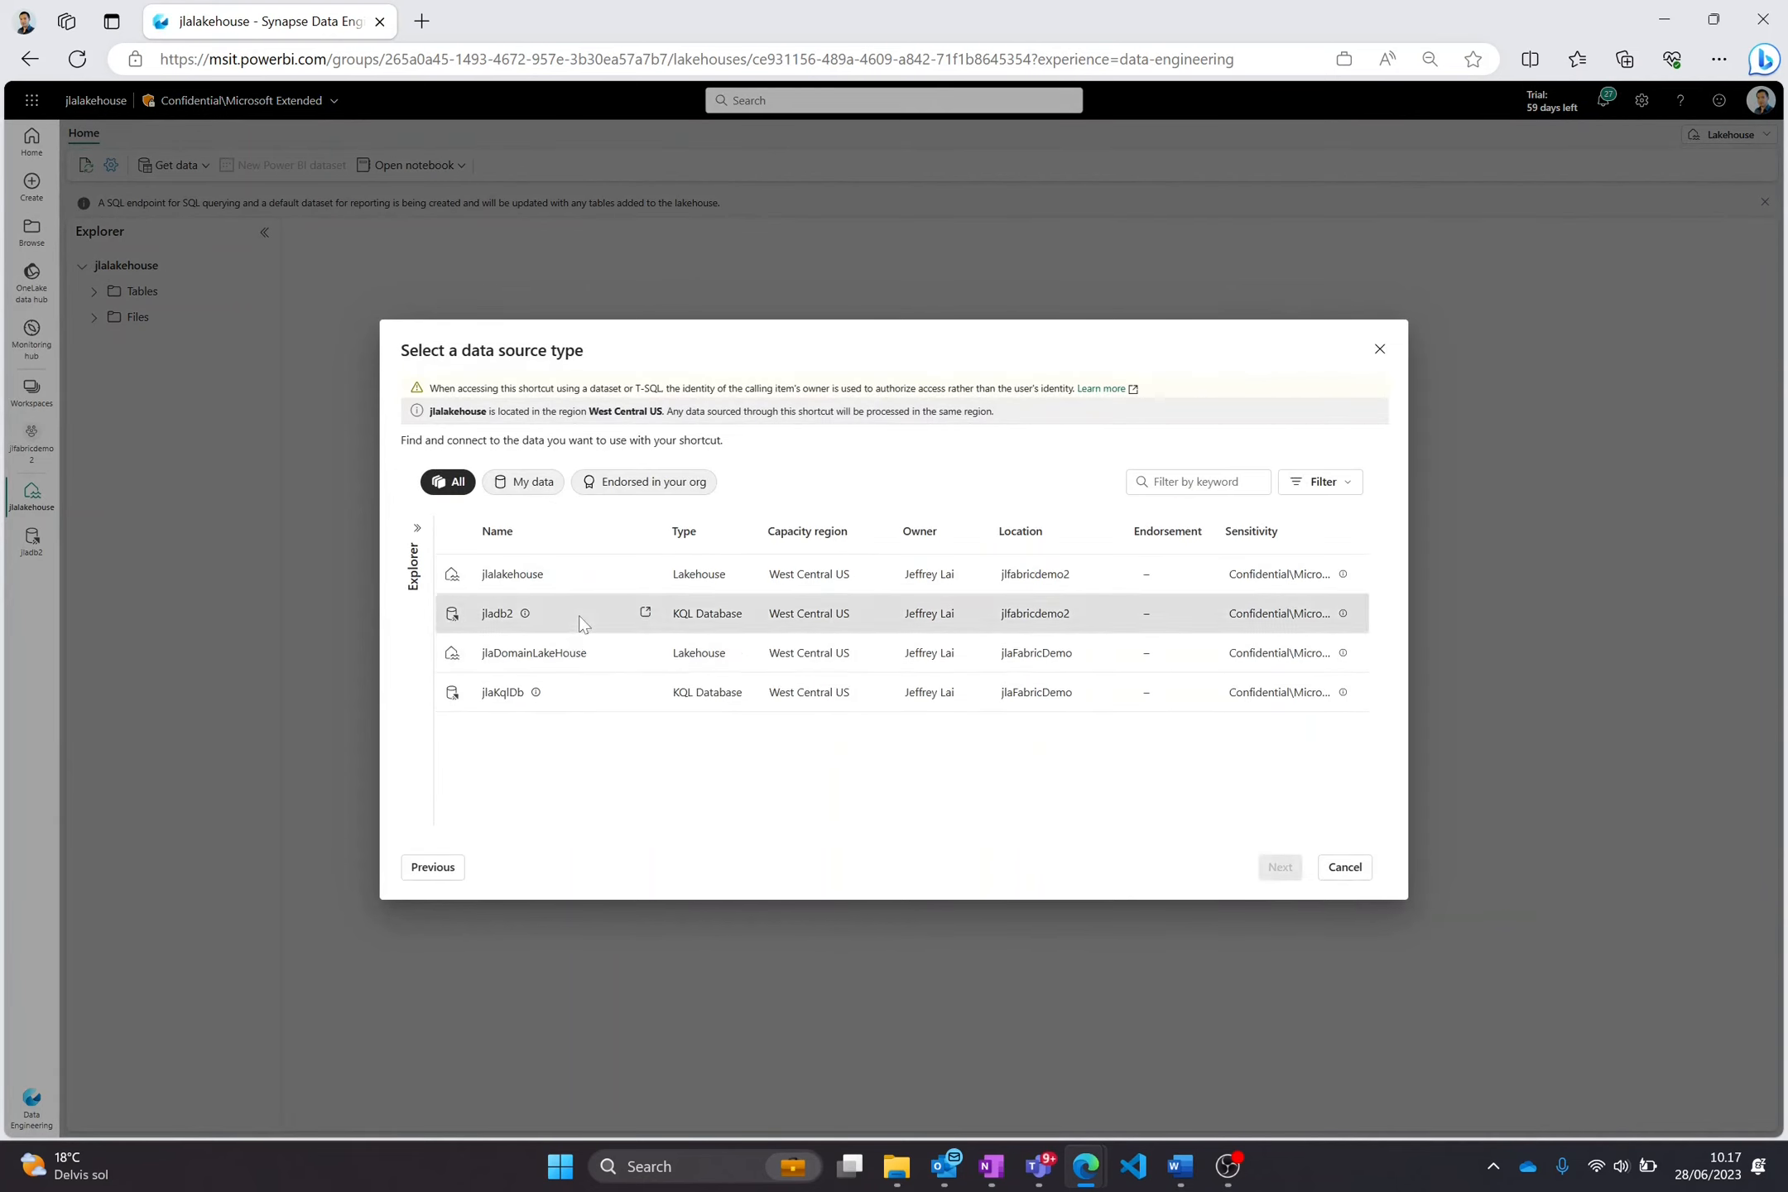
left_click(1280, 867)
left_click(425, 529)
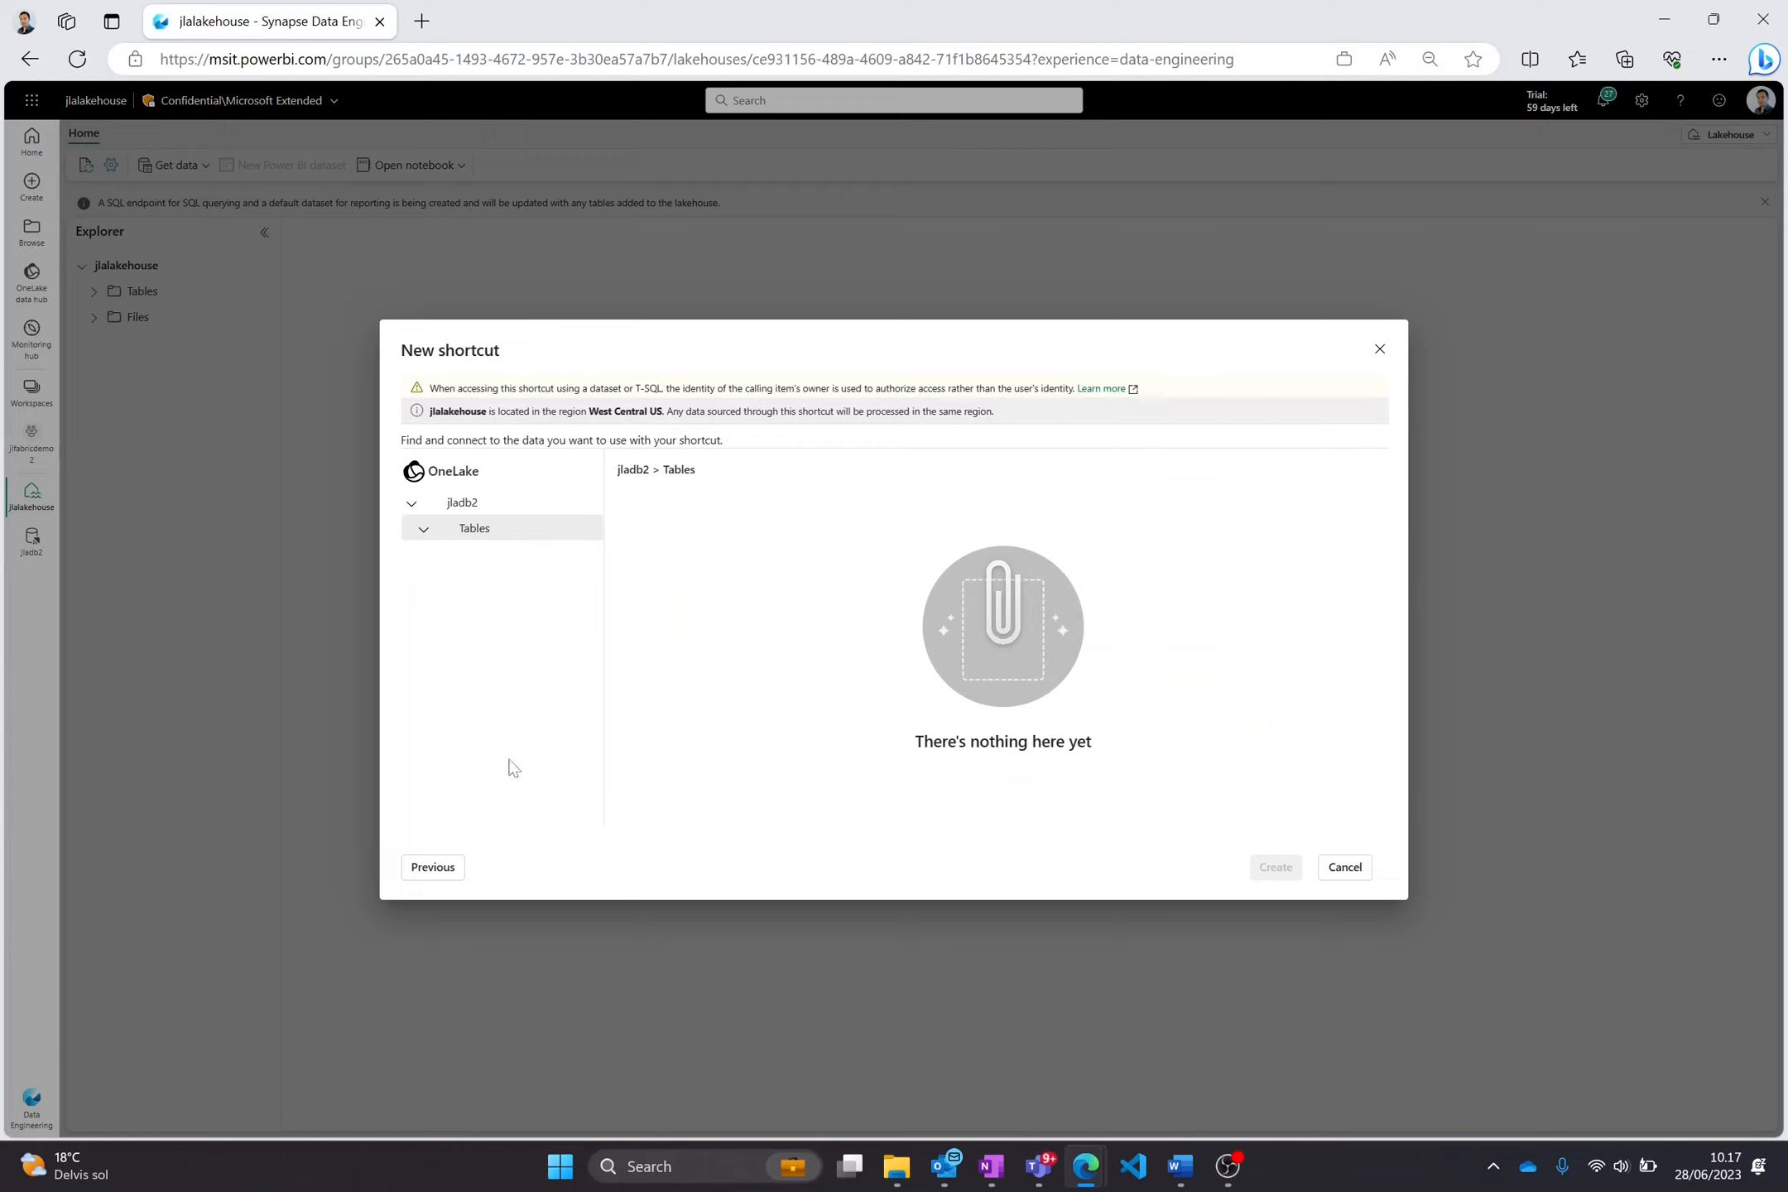
left_click(432, 867)
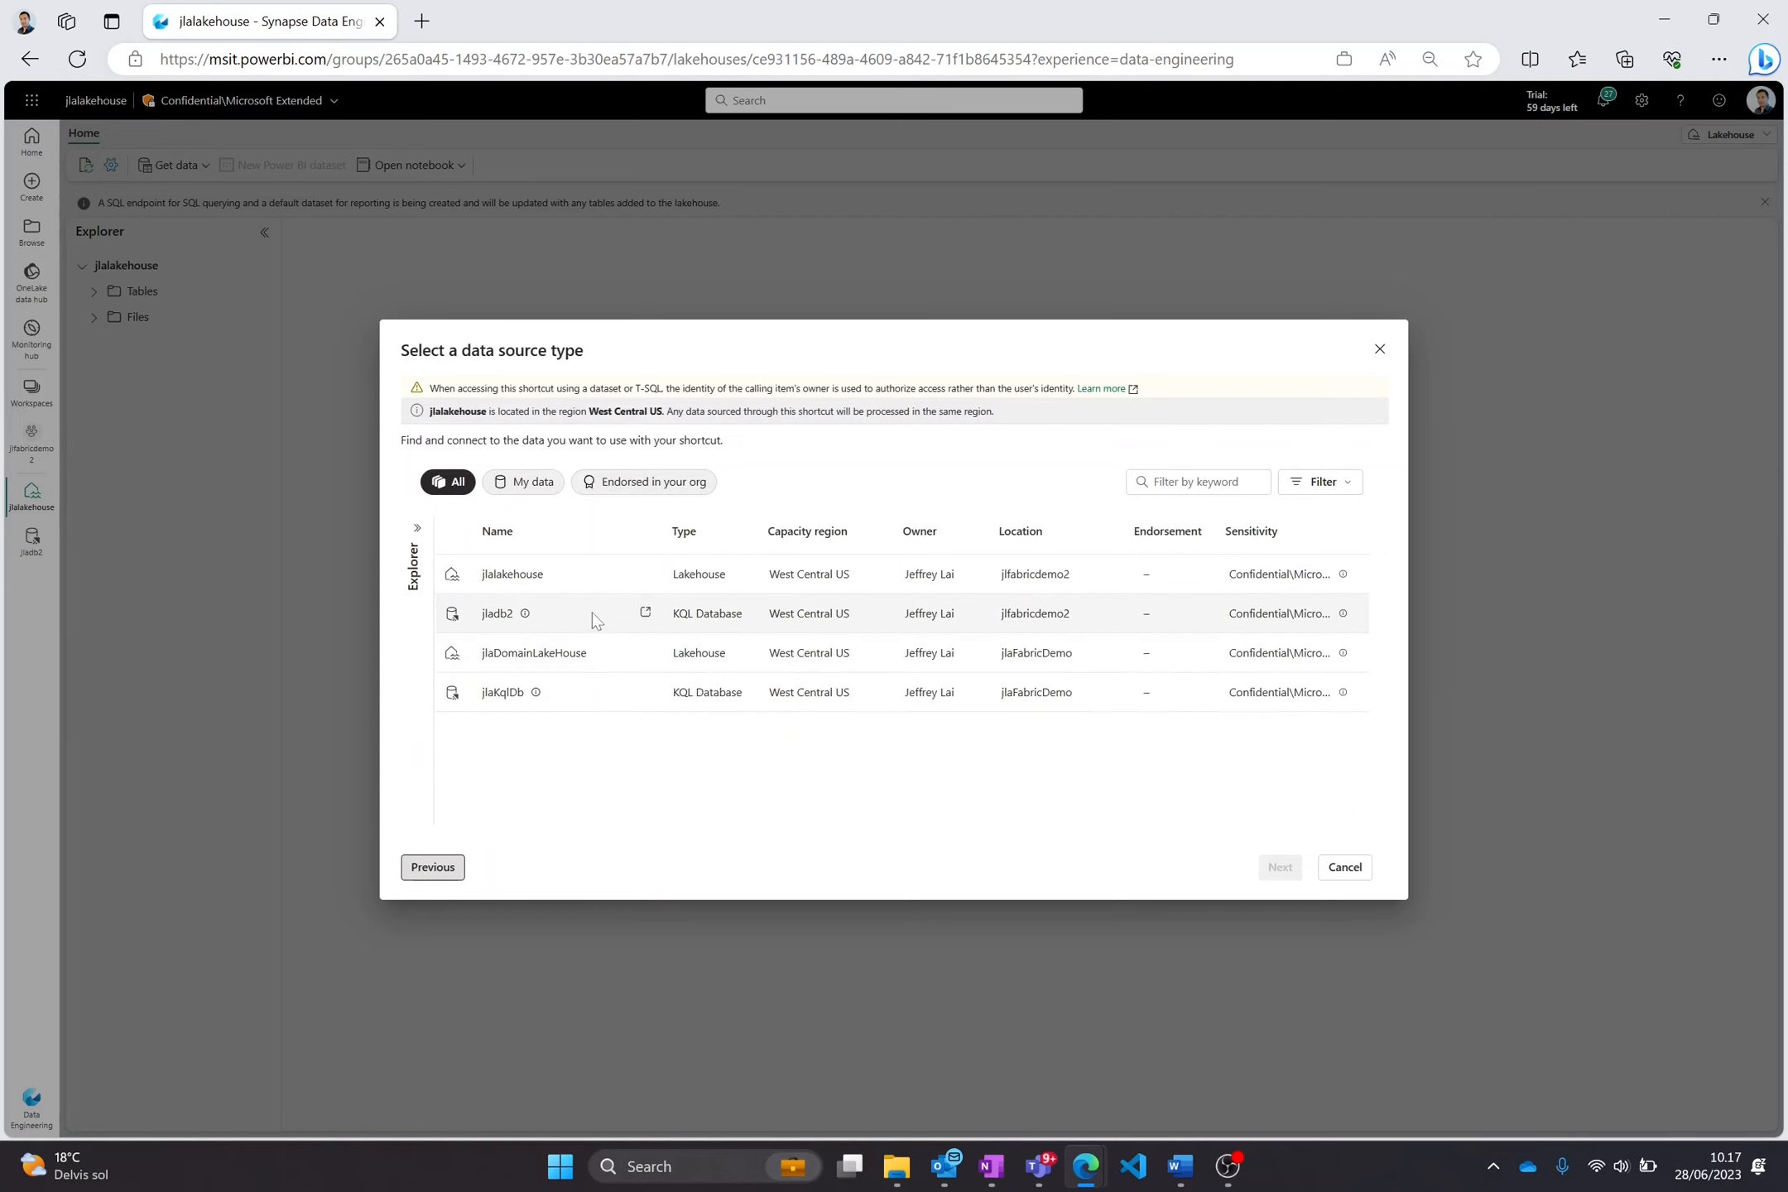
Choose the KQL database jlaKqlDb as the shortcut source and create the shortcut to its minTaxaStream table.
left_click(579, 684)
left_click(1266, 860)
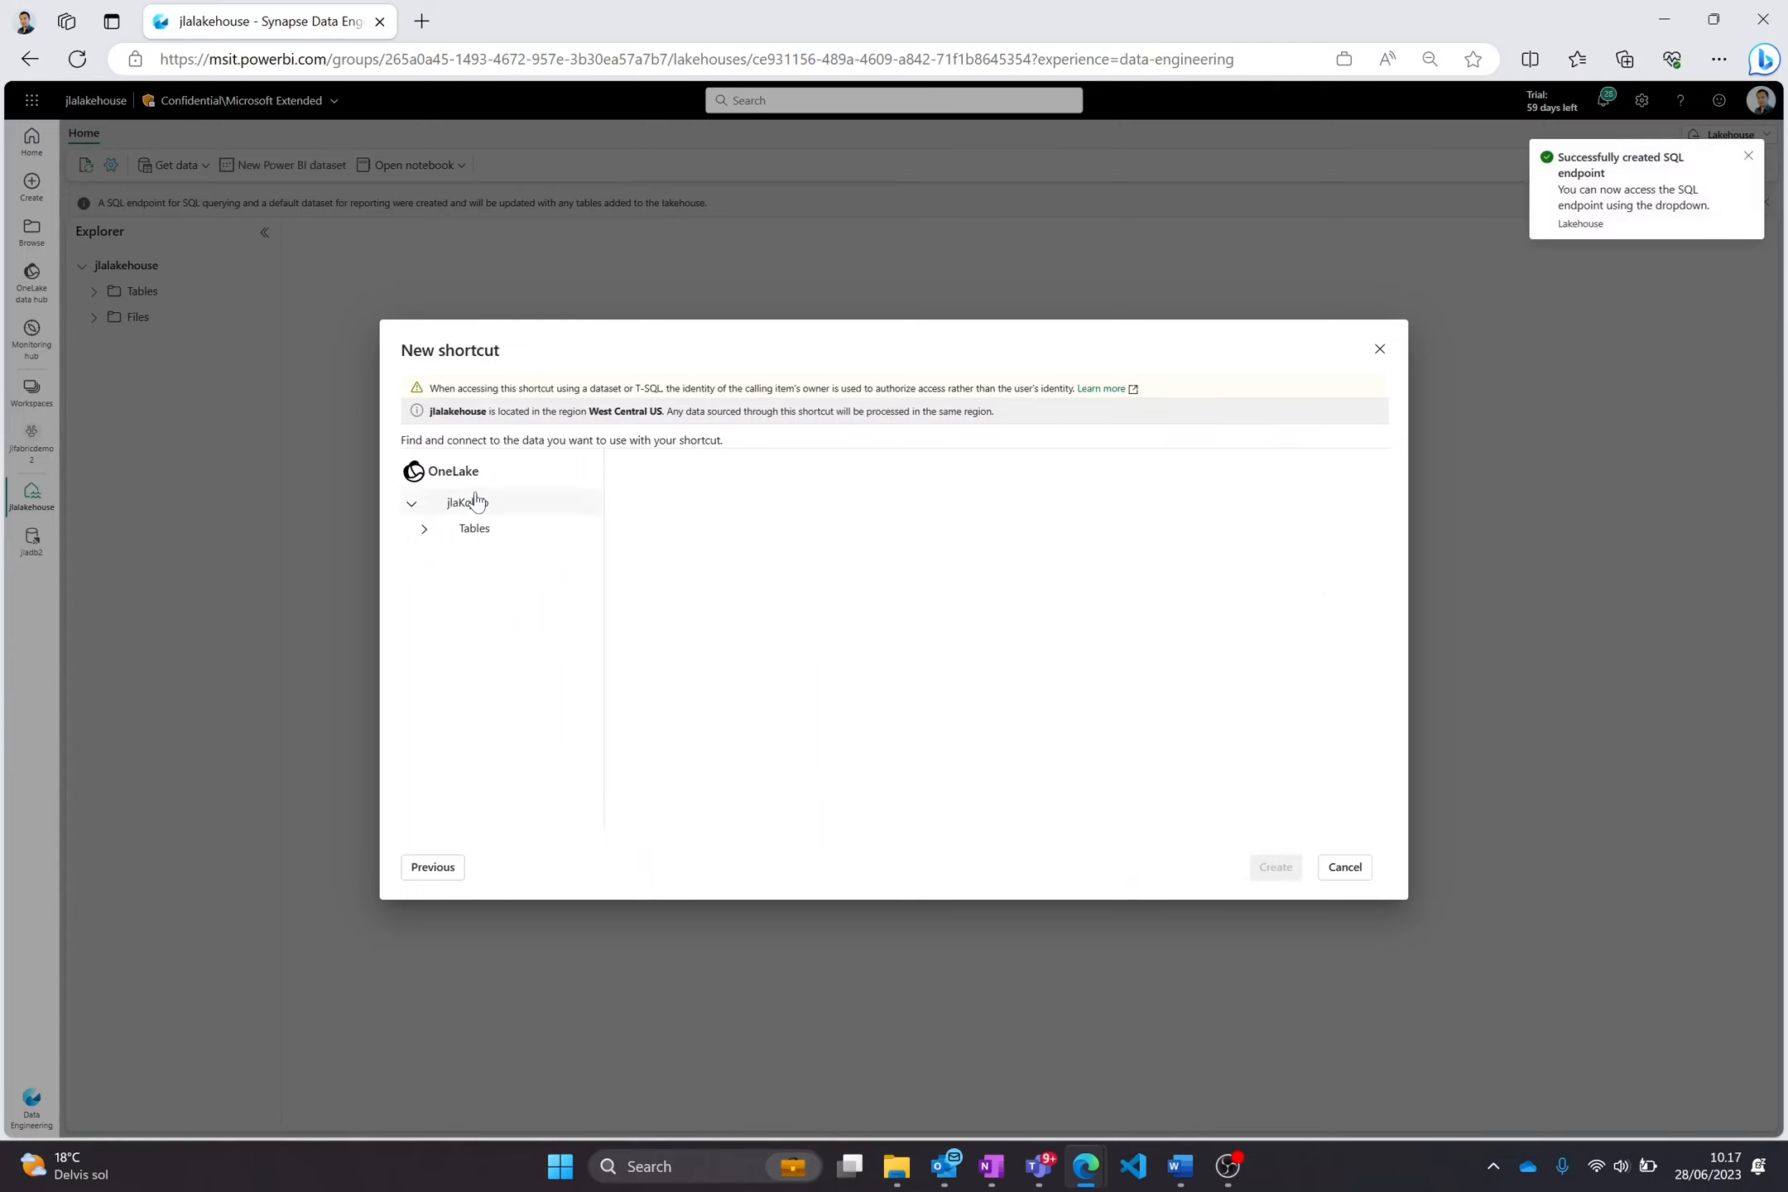
left_click(477, 536)
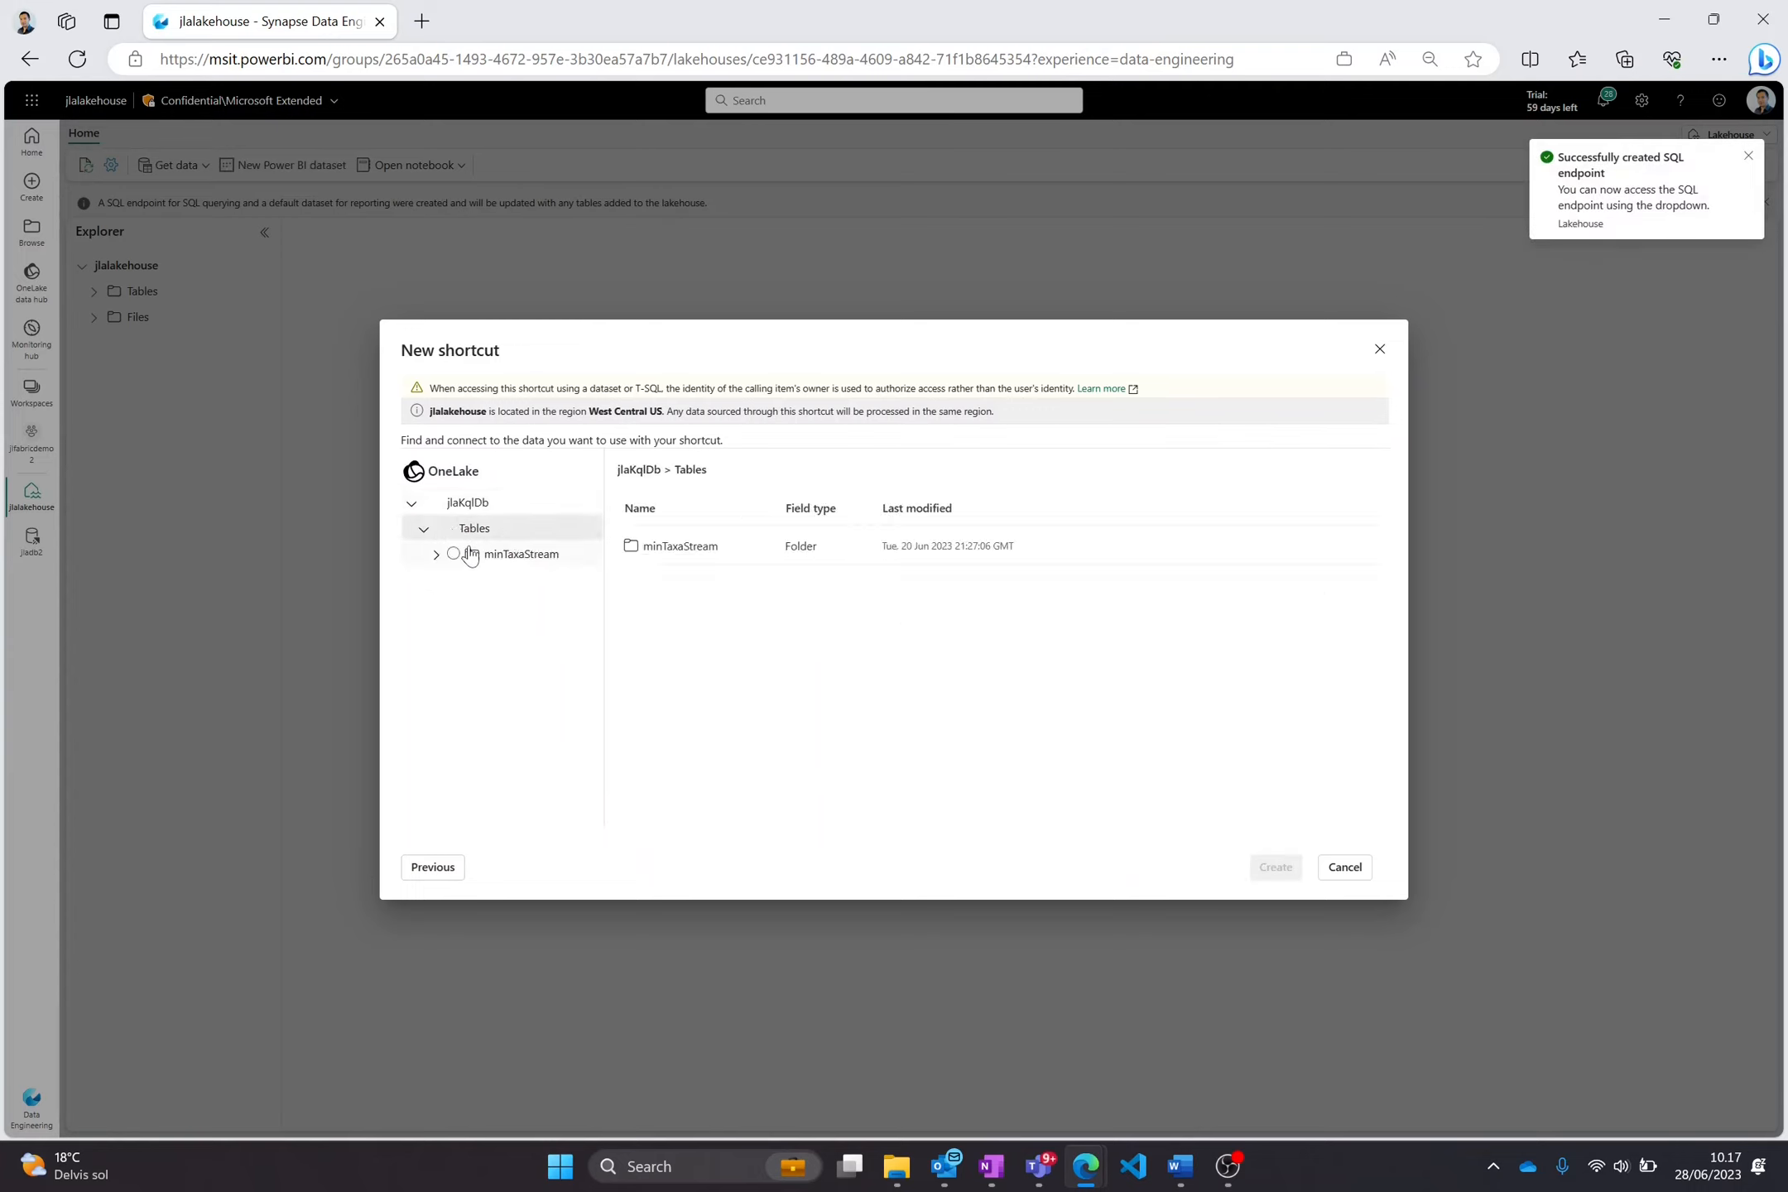
left_click(530, 555)
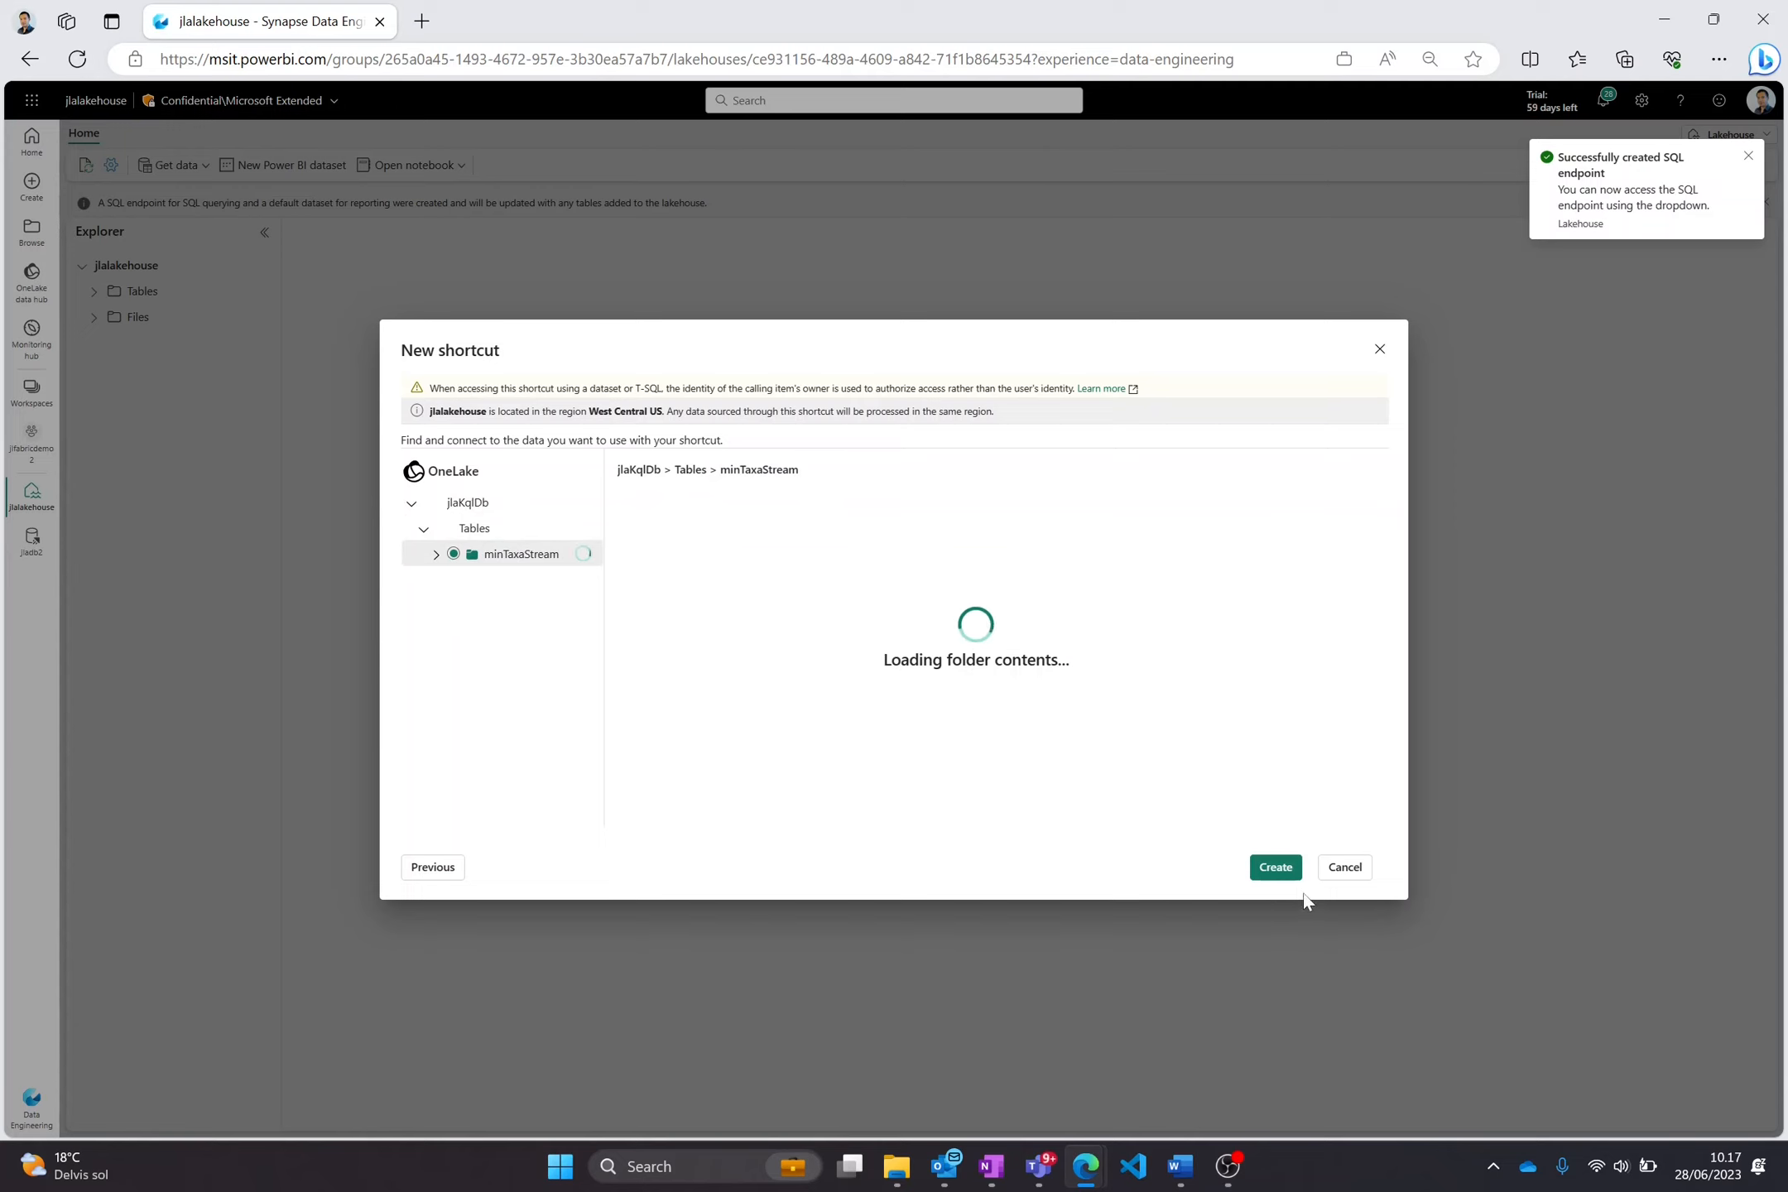
left_click(1275, 869)
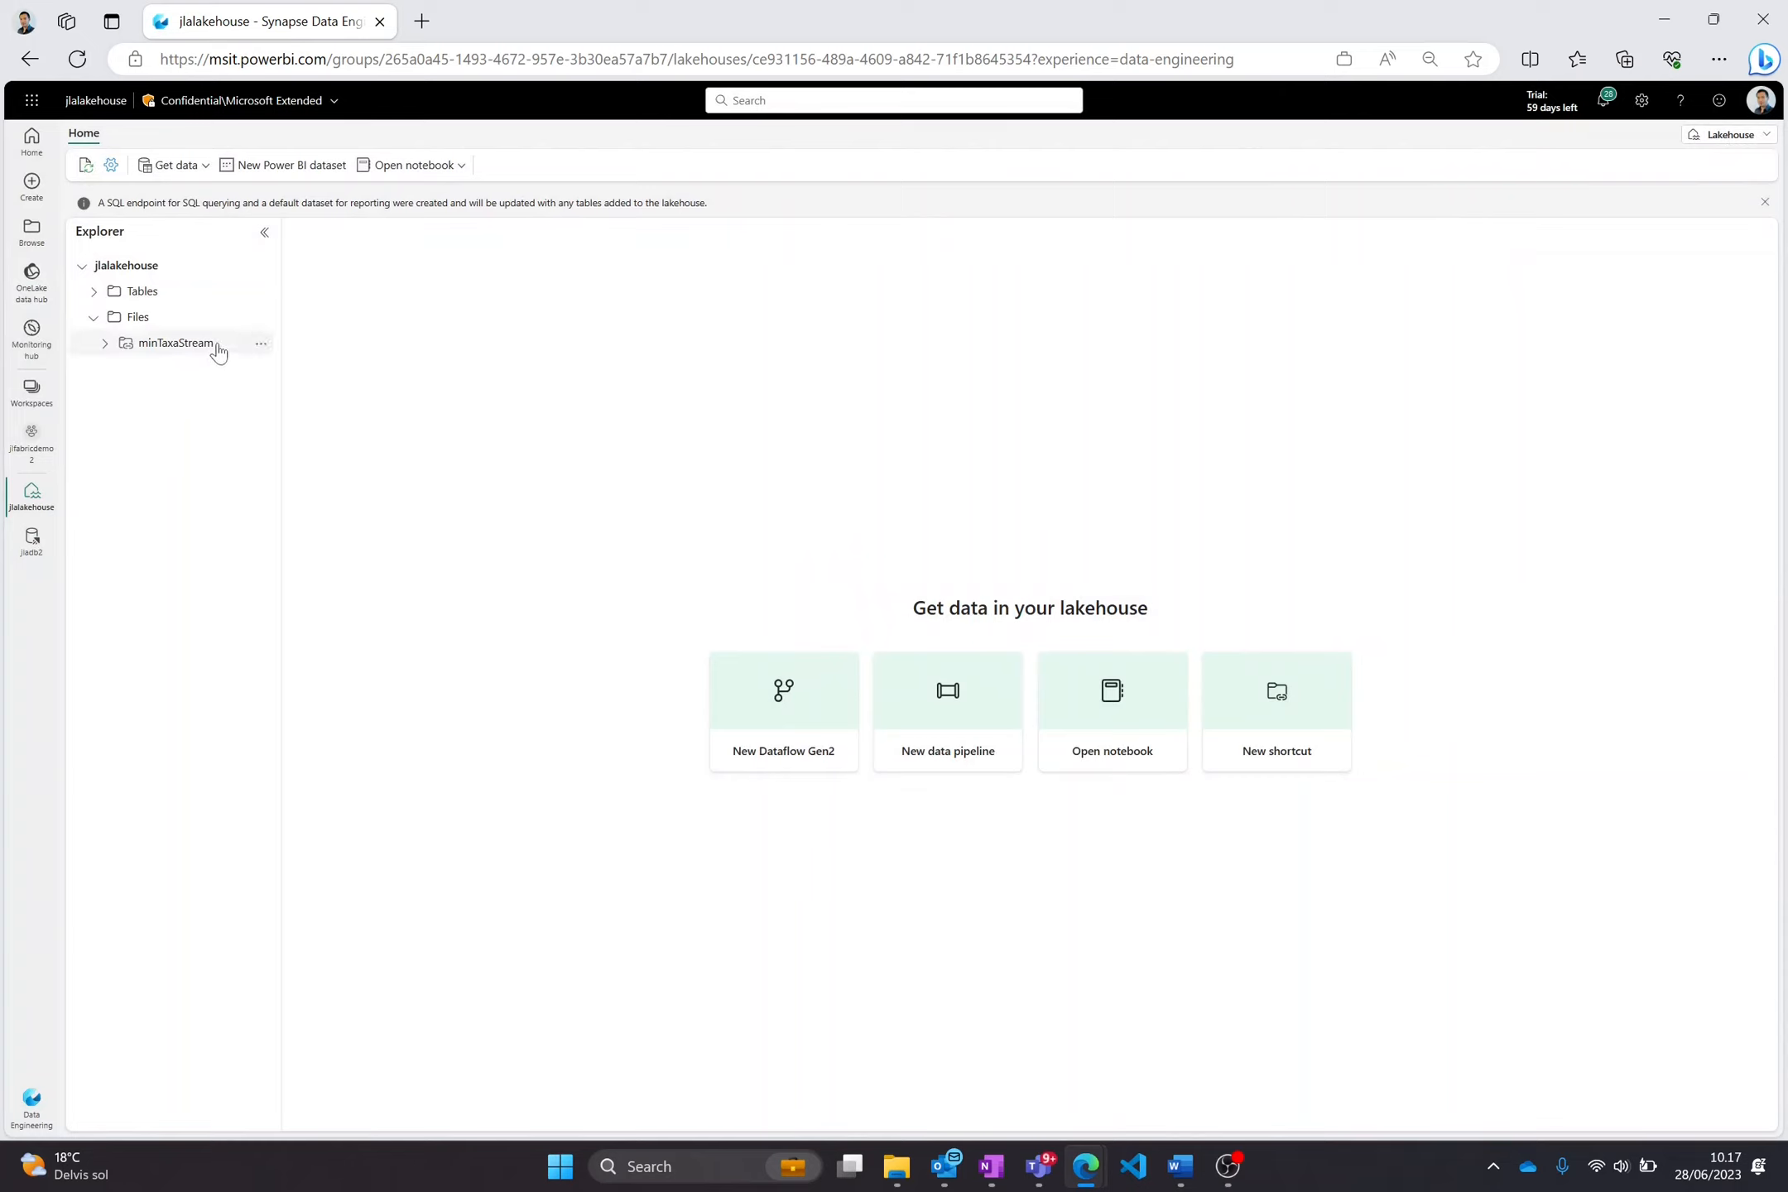
left_click(261, 343)
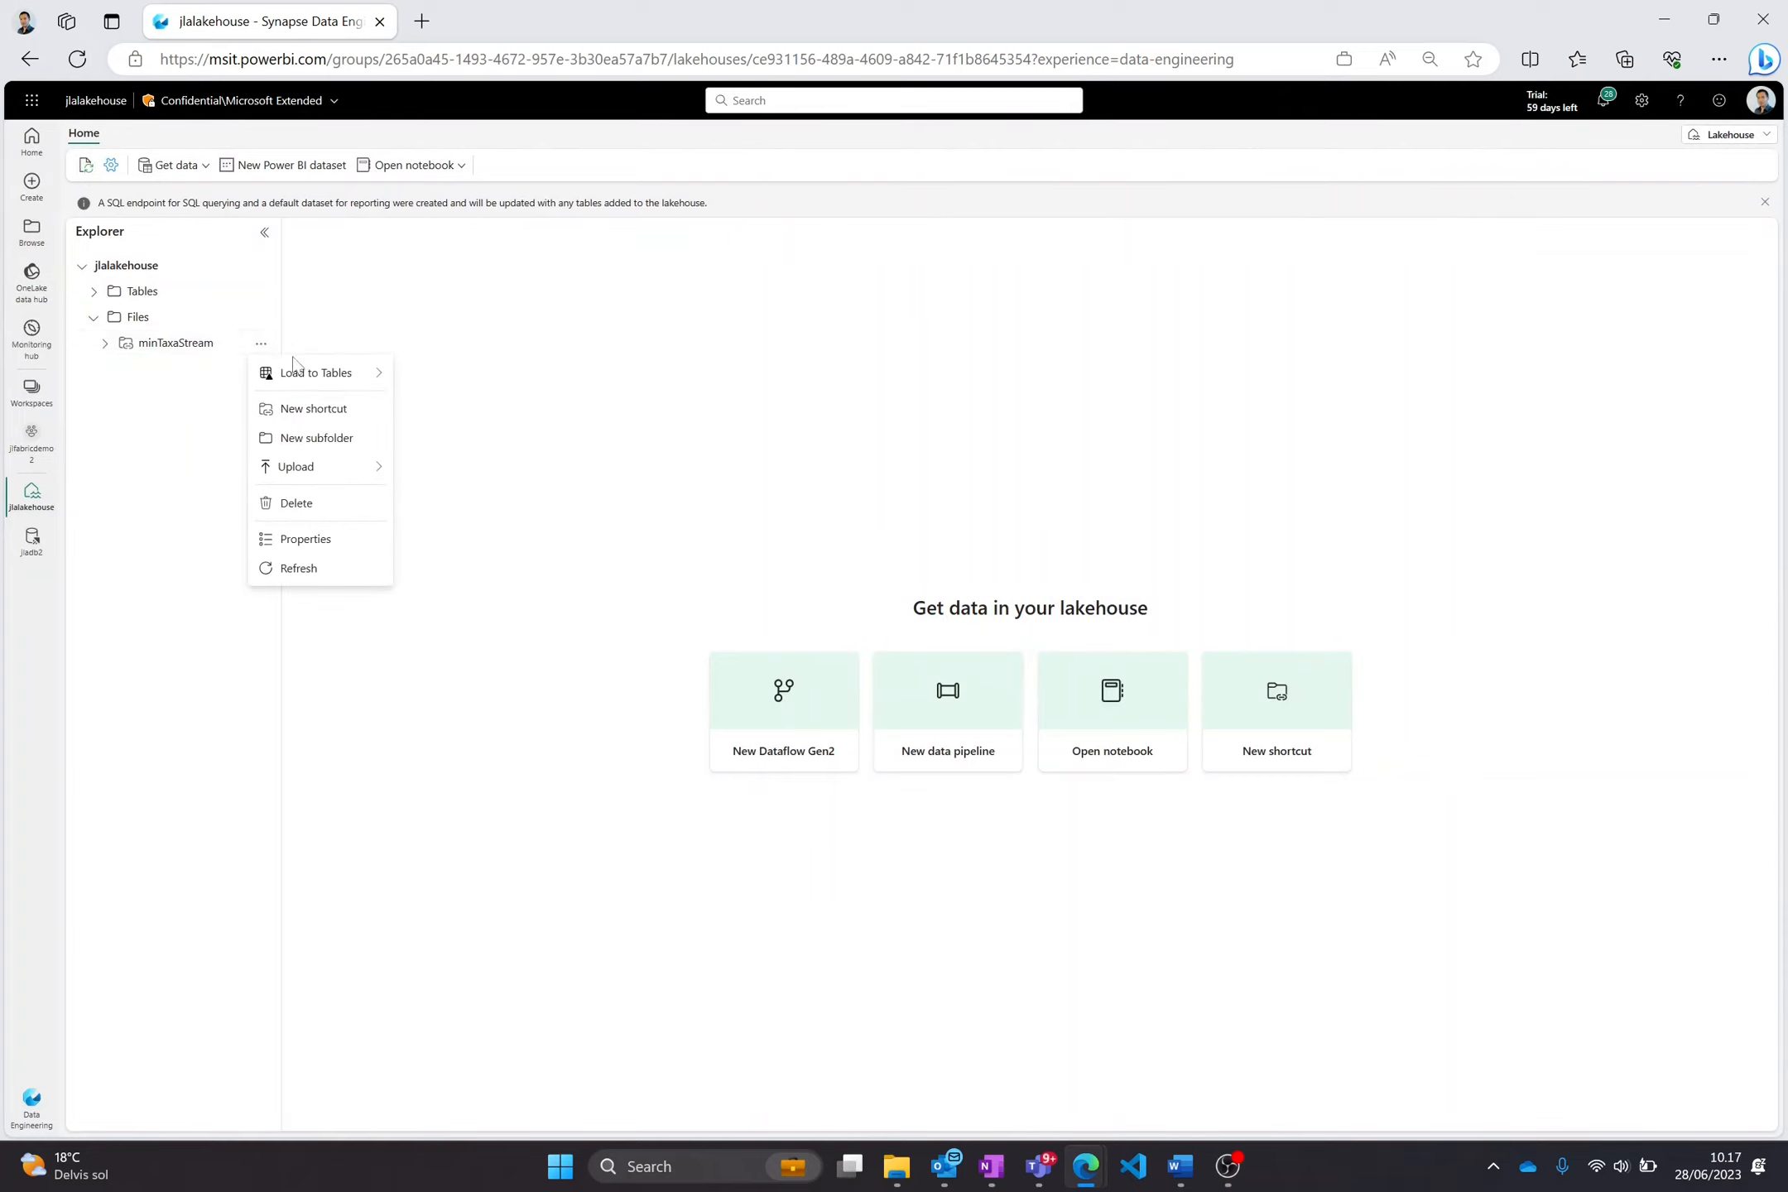
mouse_move(305, 378)
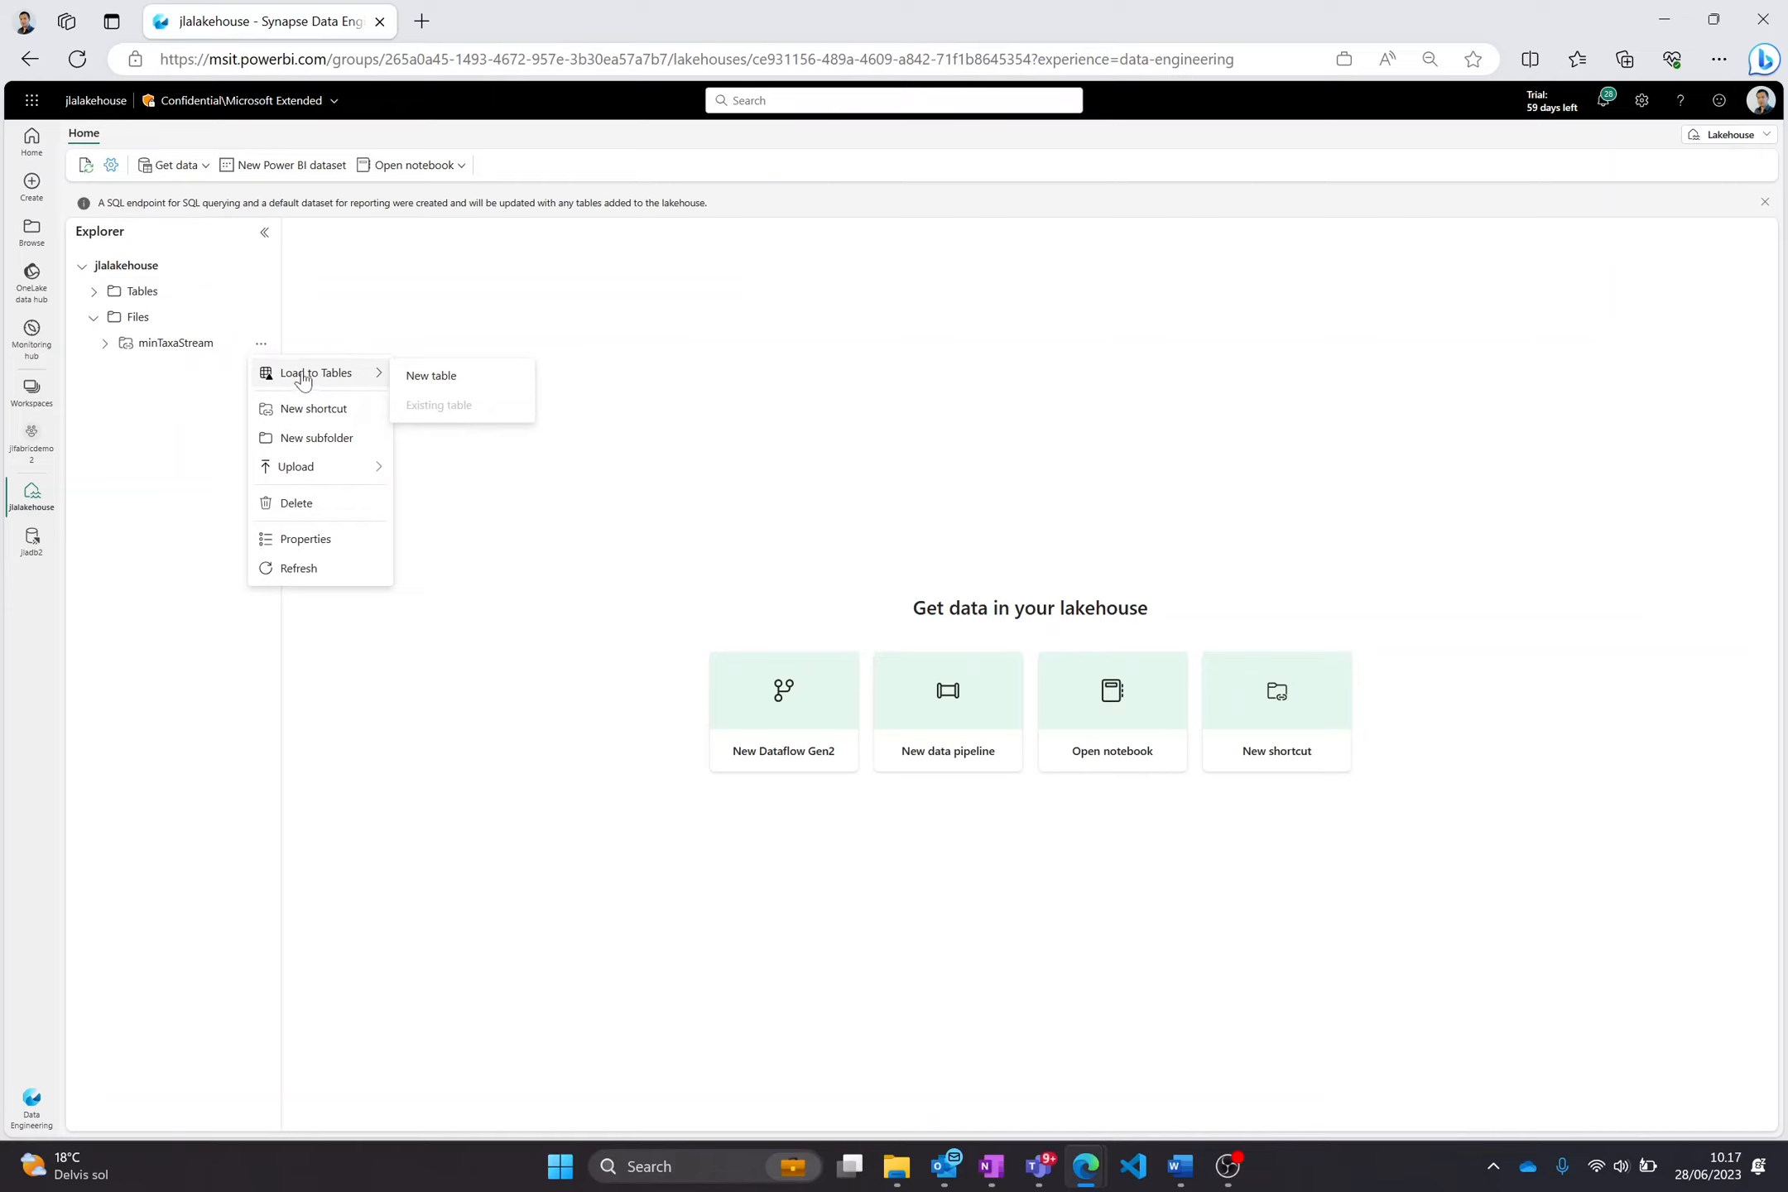
Create a new notebook from the lakehouse and run a cell reading the Files/minTaxaStream/ parquet data into df0 and displaying it.
left_click(418, 164)
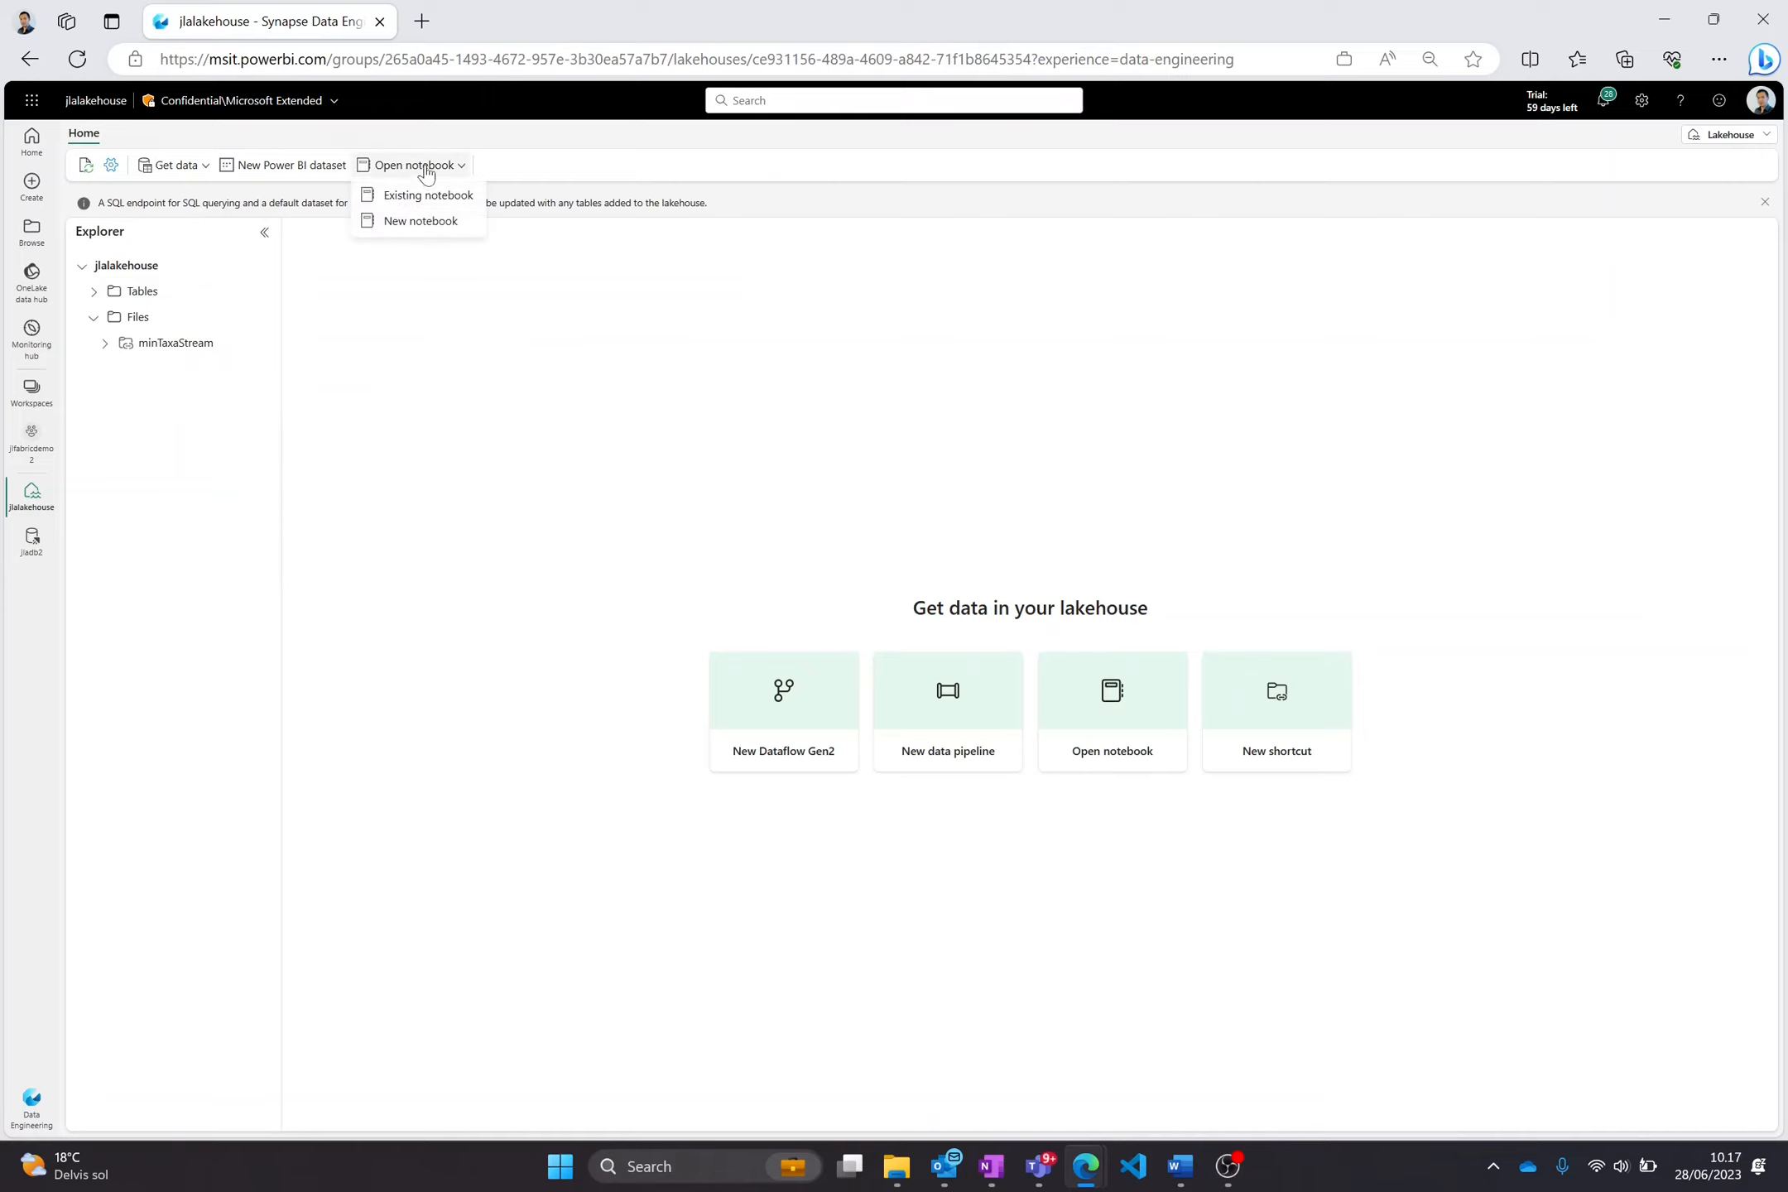
left_click(427, 221)
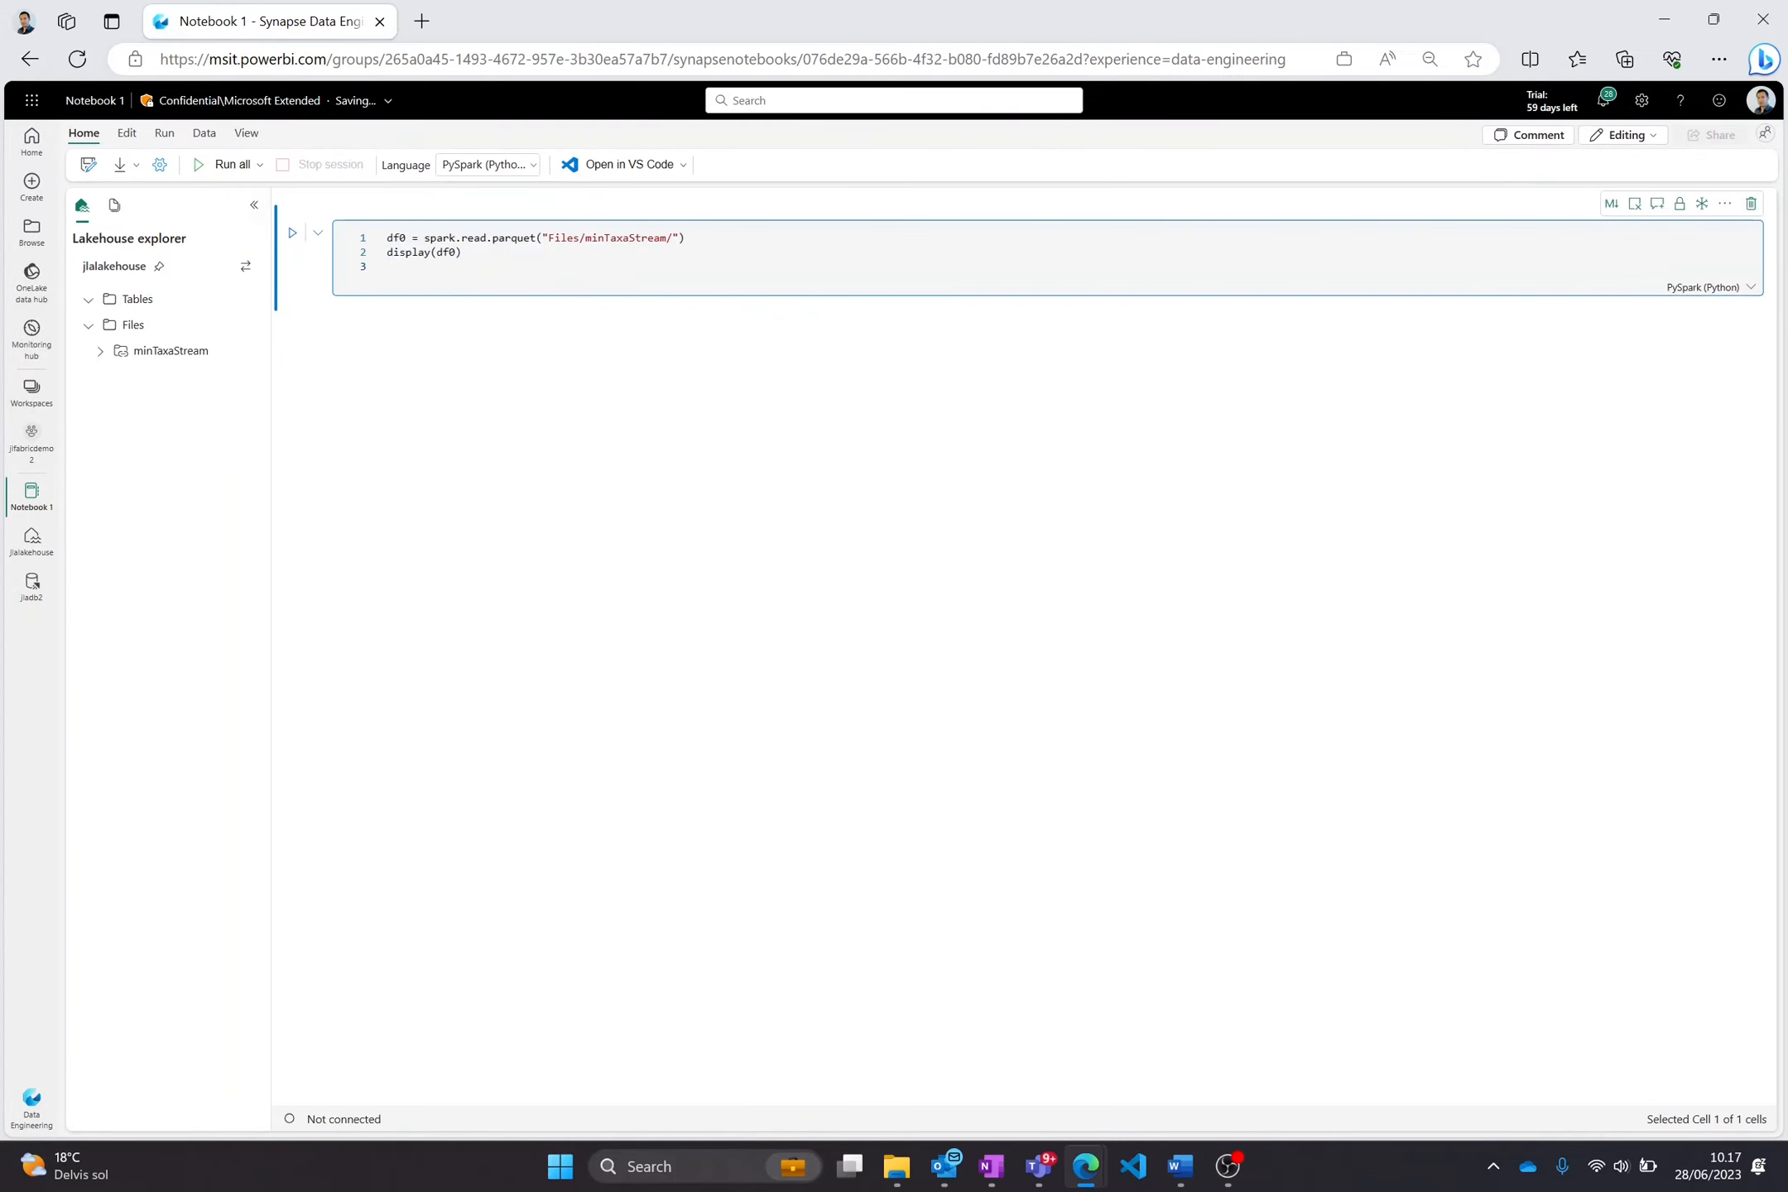
left_click(293, 233)
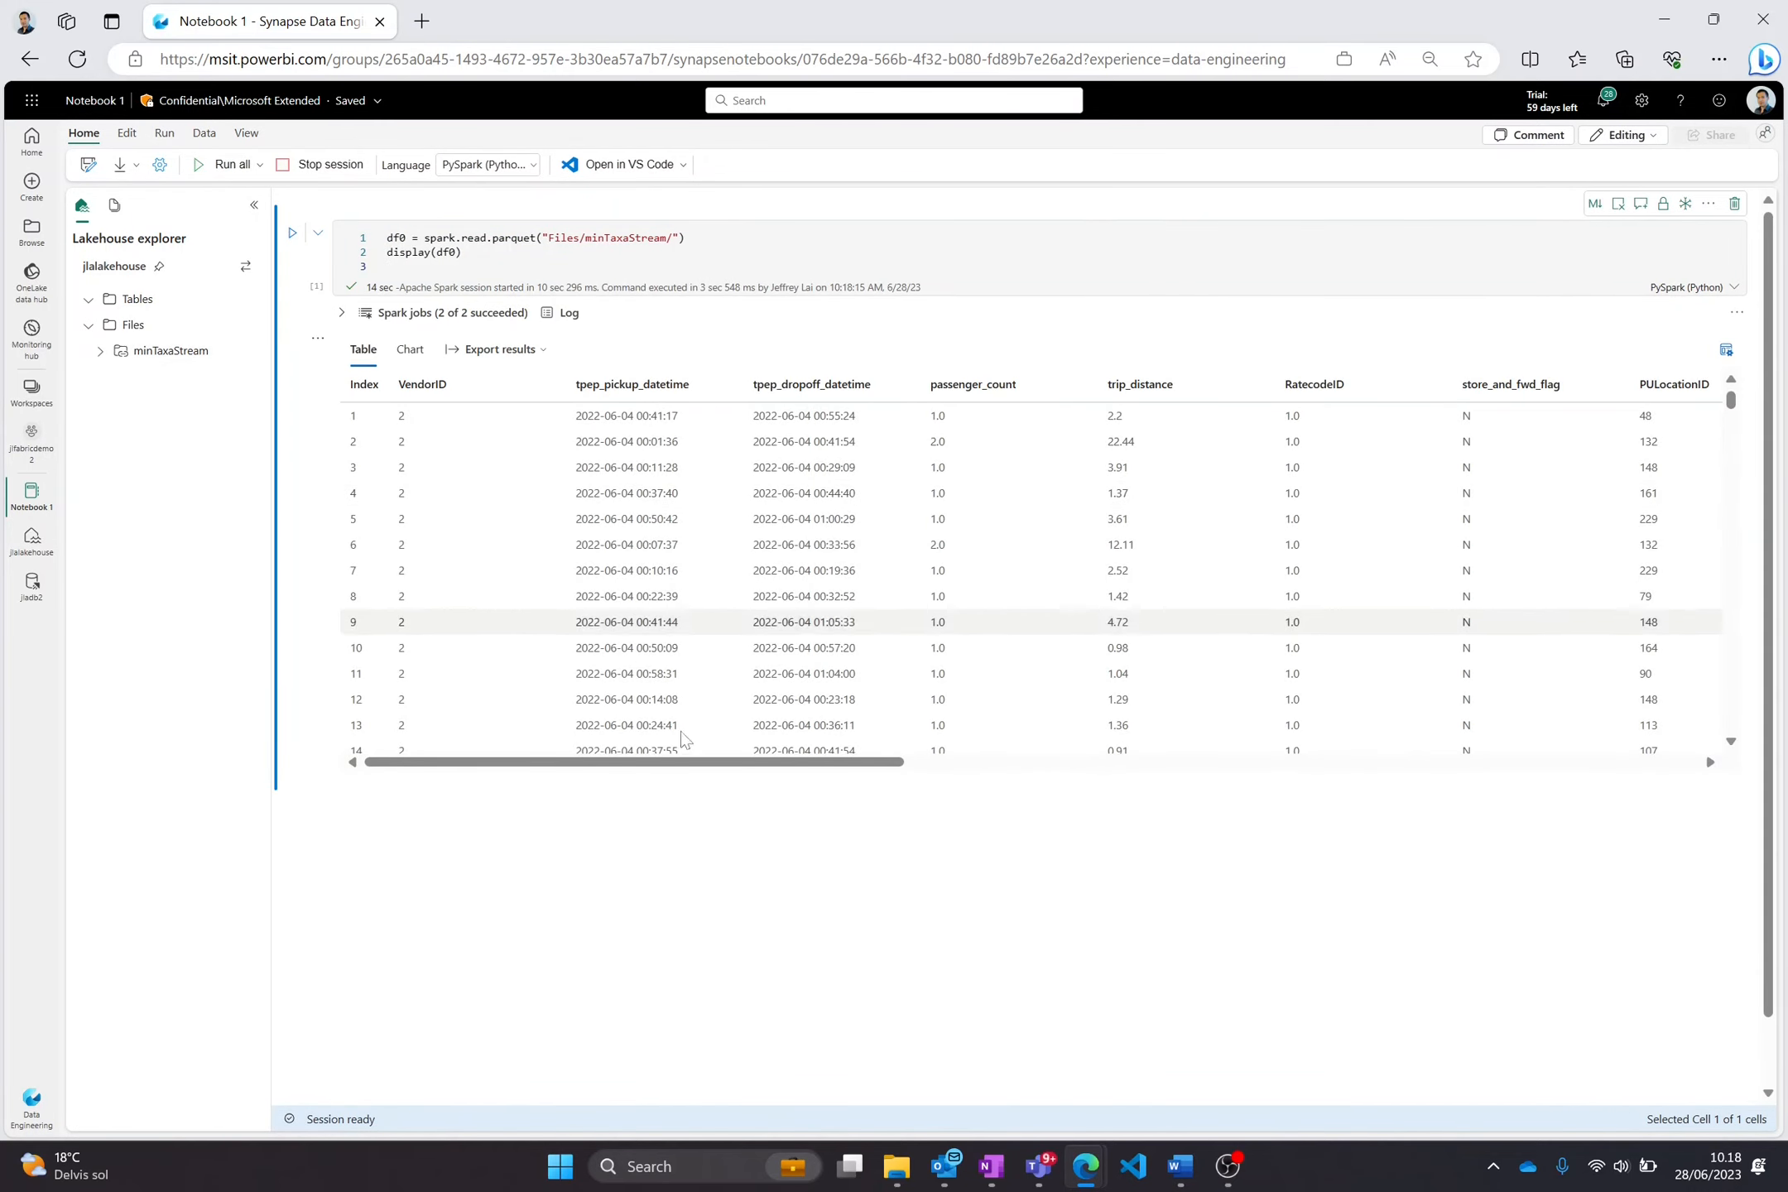
left_click_drag(770, 763, 580, 786)
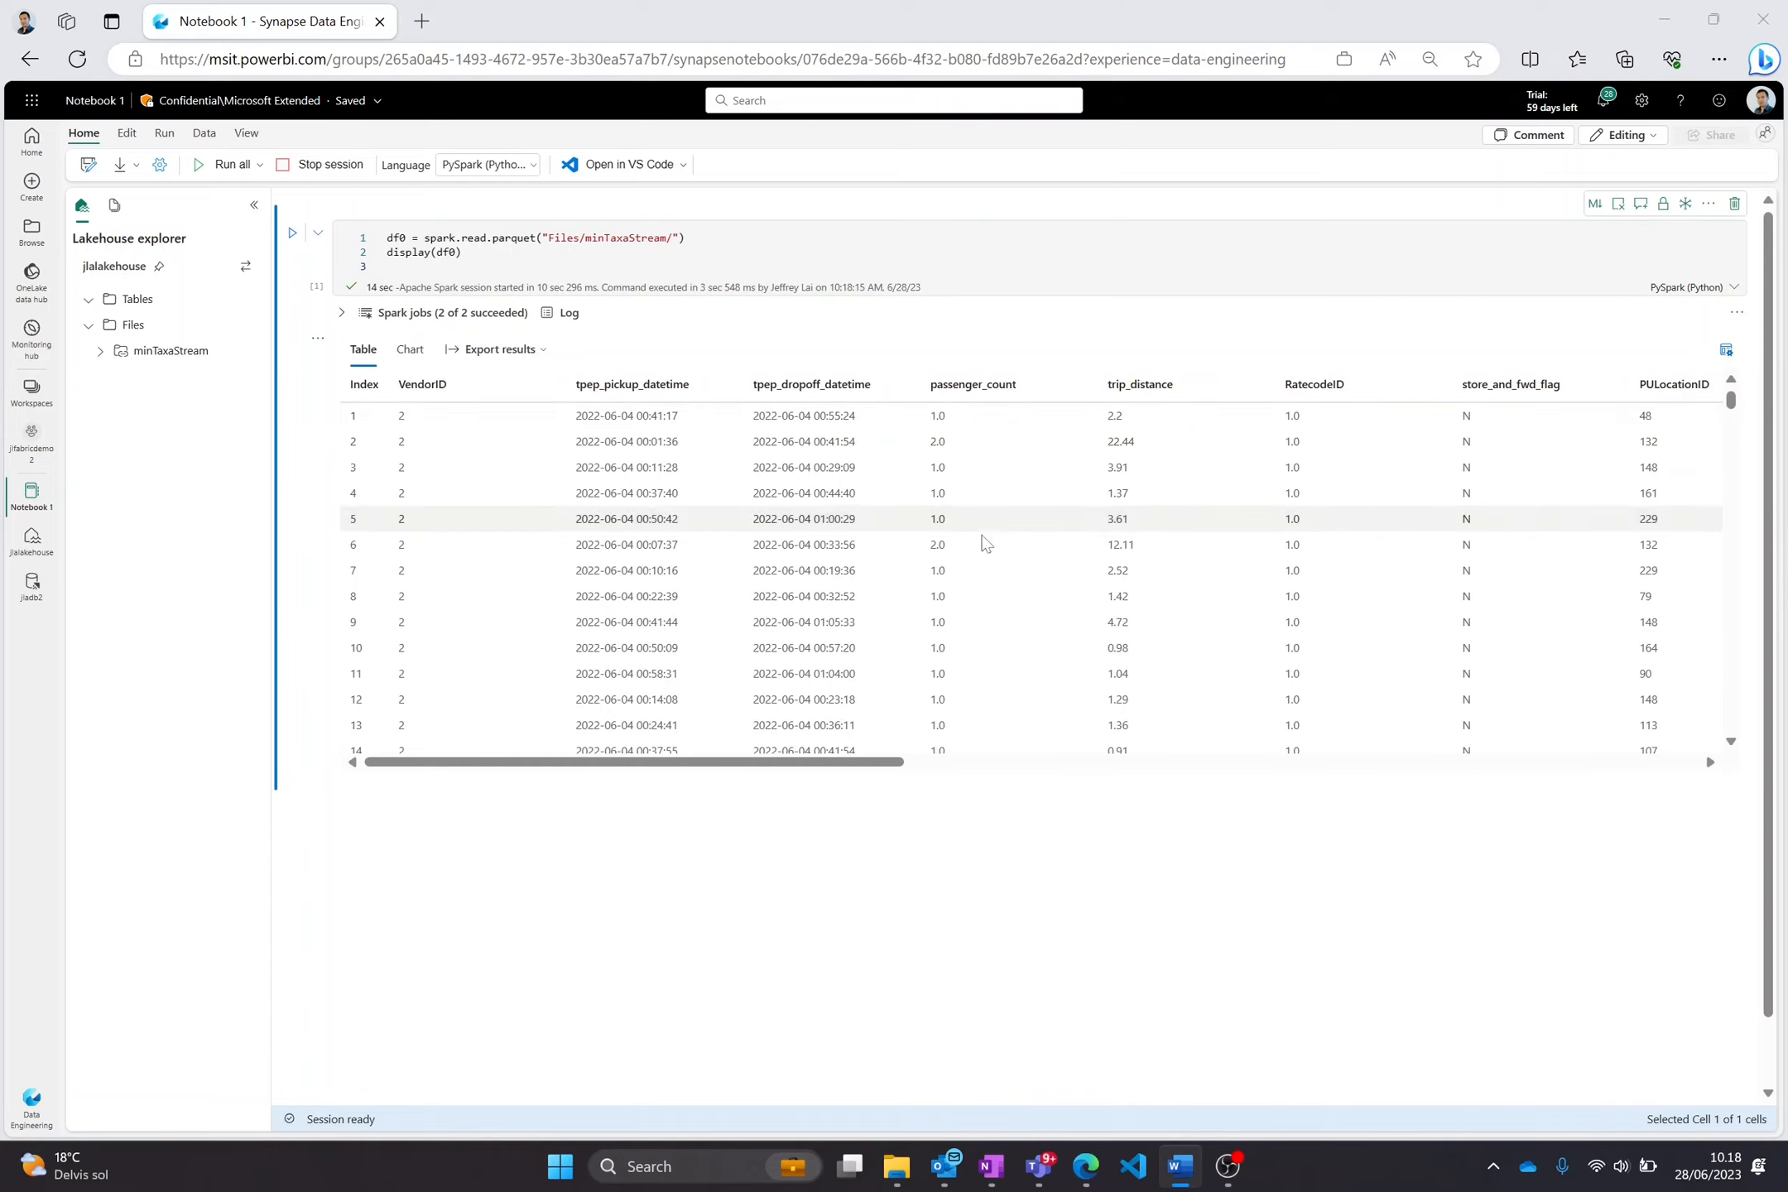
Add and run a PySpark cell that imports col, casts passenger_count in df0 to Integer as df01, and displays df01.
left_click(375, 793)
type("from pyspark.sql.functions import col  #data preparing - casting data type df01 = df0.withColumn(\"passenger_count\",col(\"passenger_count\").cast(\"Integer\")) display(df01)")
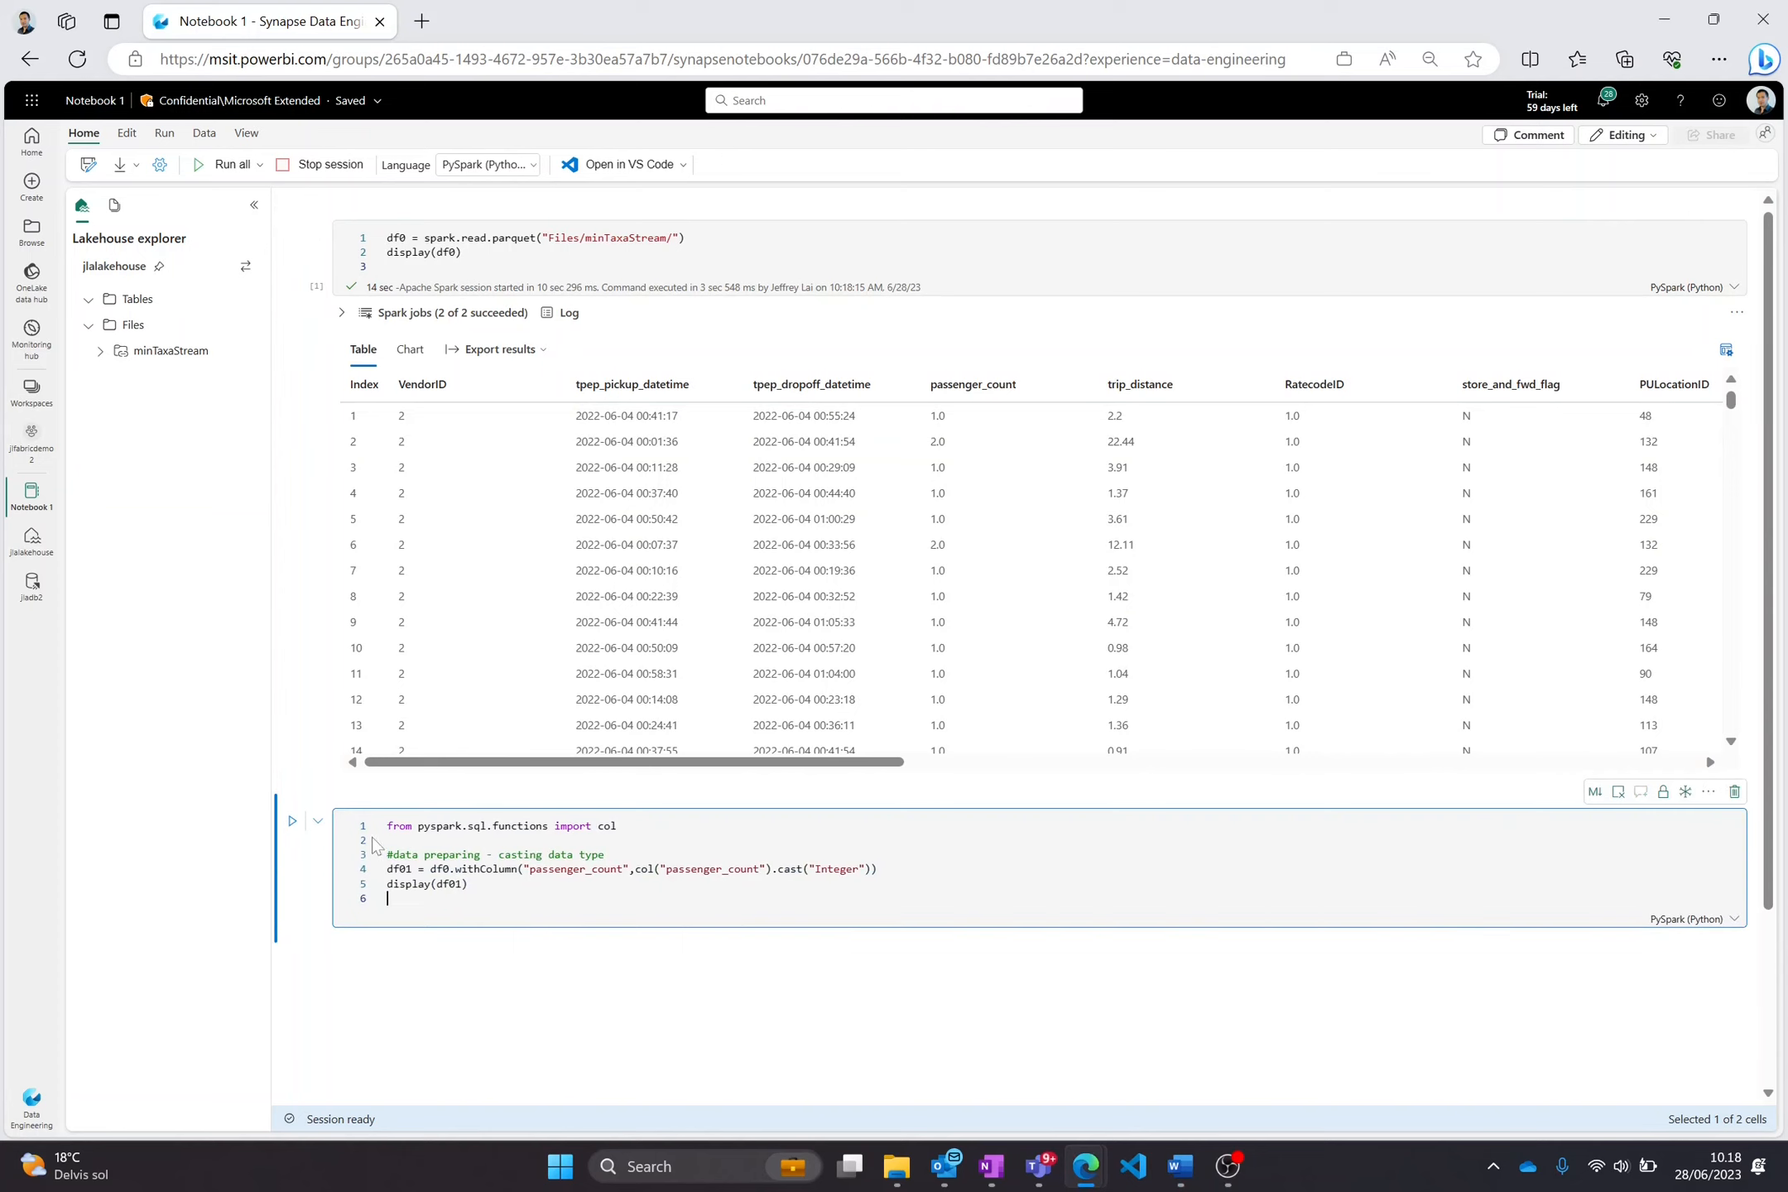
left_click(292, 820)
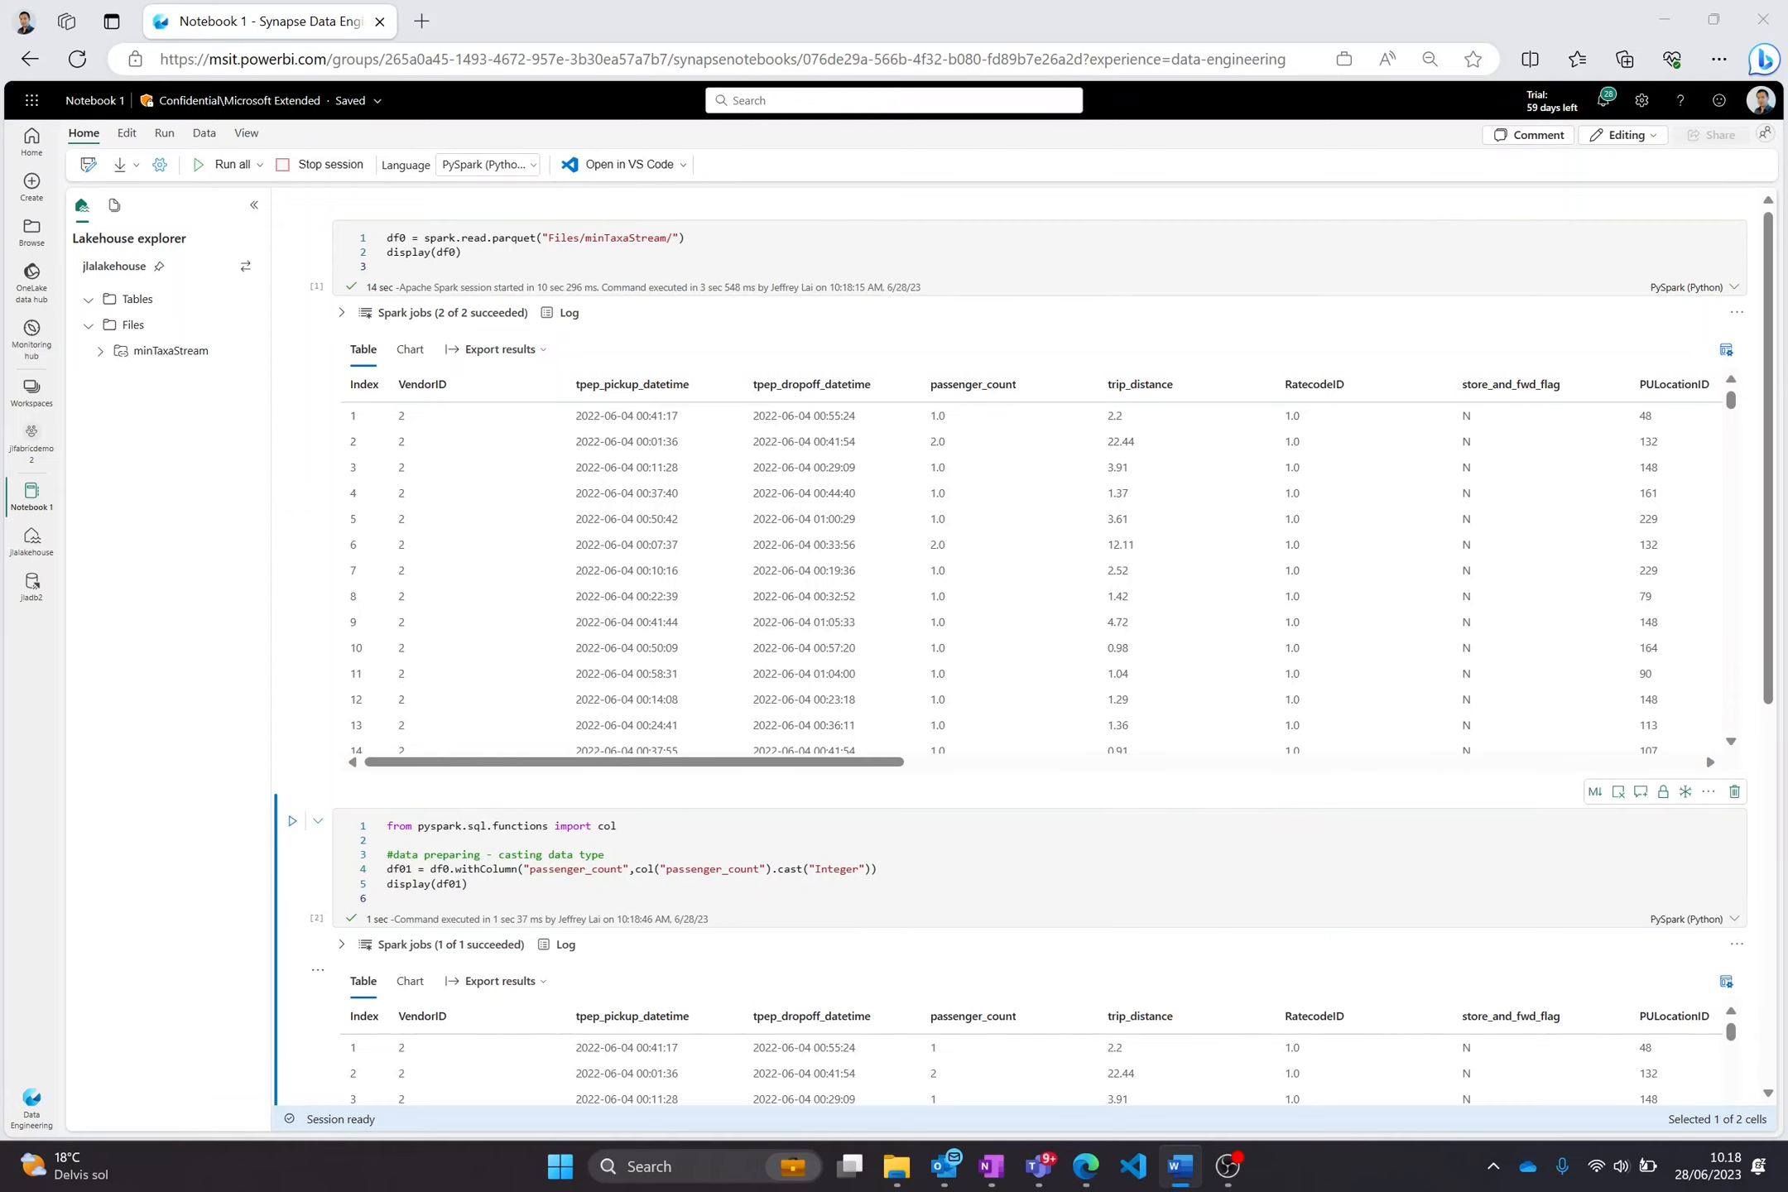
Add and run a cell below the casting result that saves df01 as the delta table TaxiStream in append mode.
left_click_drag(1769, 538, 1719, 865)
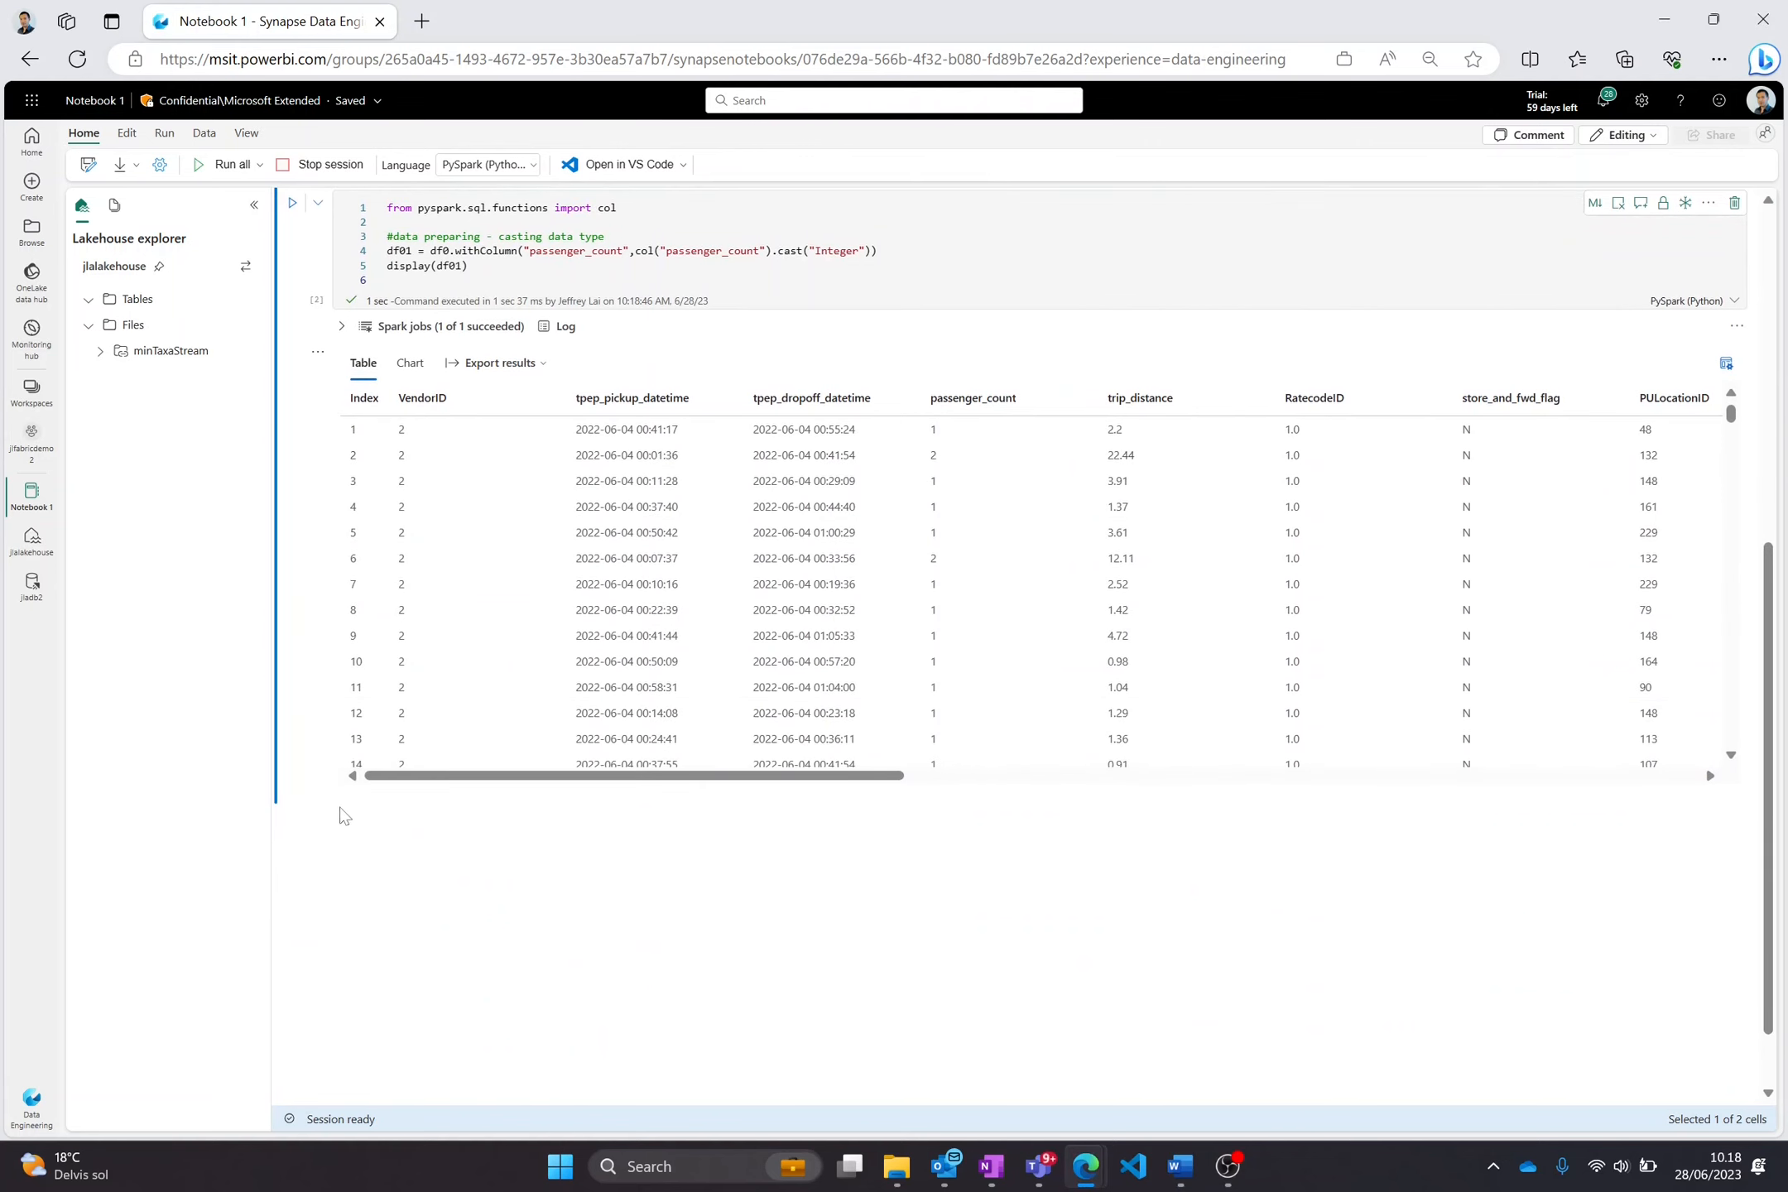
left_click(374, 807)
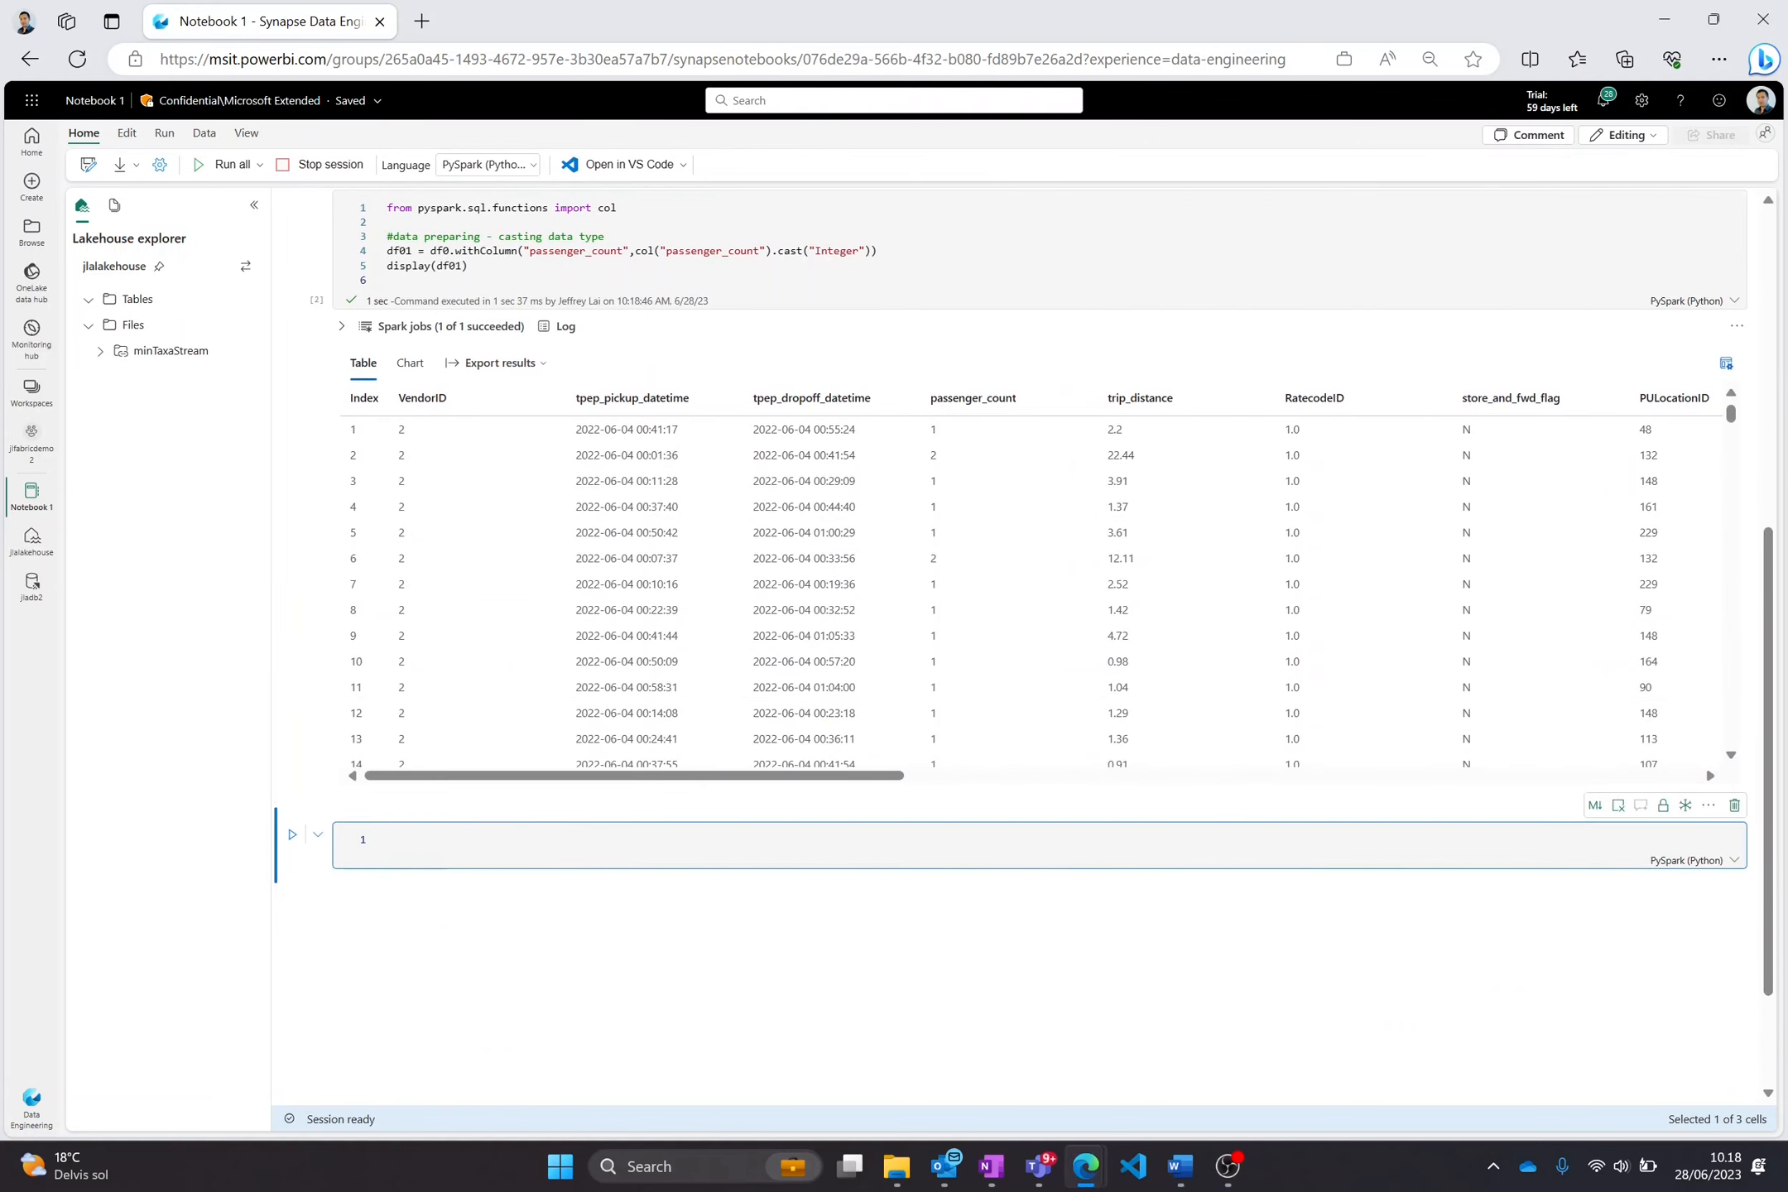
type("#Save as table df01.write.format(\"delta\").mode(\"append\").saveAsTable(\"TaxiStream\")")
left_click(294, 836)
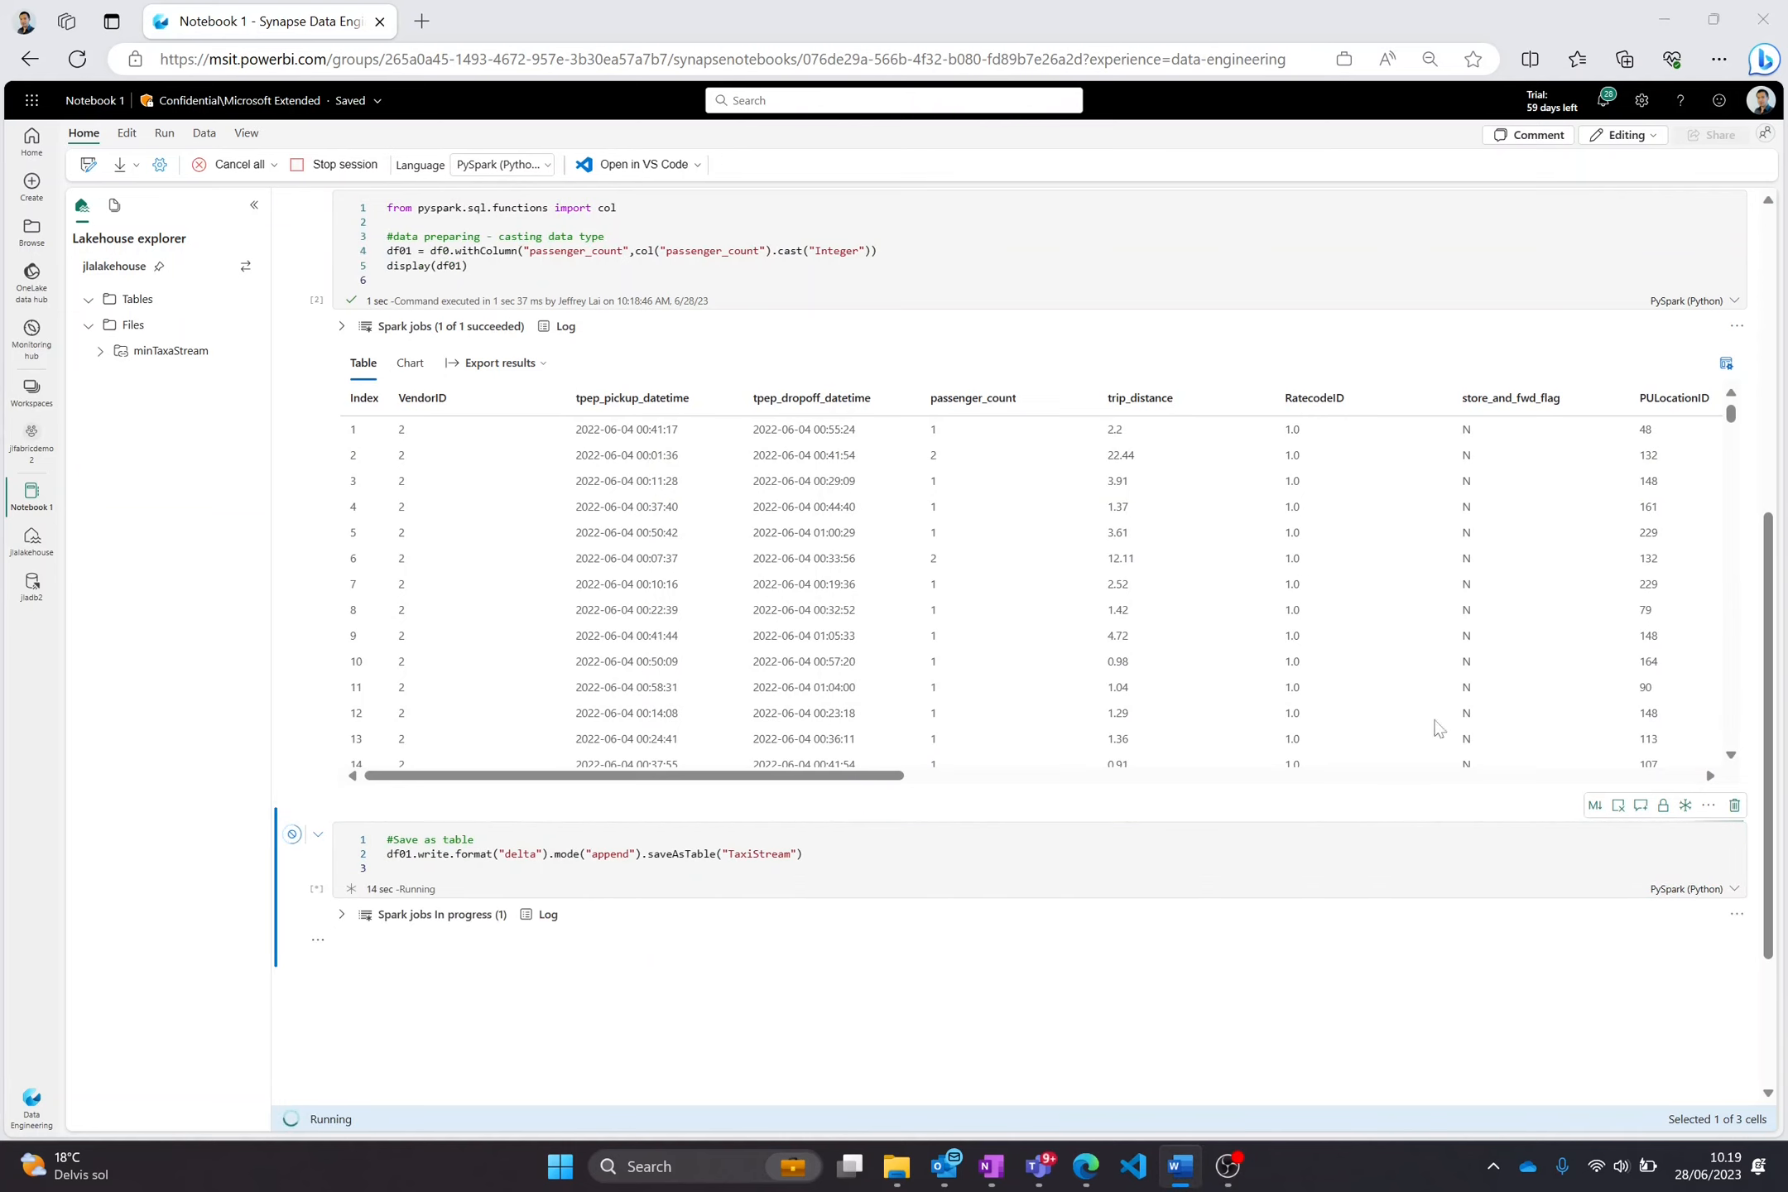
Add and run a cell that displays the Spark SQL result of SELECT count(*) FROM jlaLakeHouse.TaxiStream.
scroll(745, 894, "down", 3)
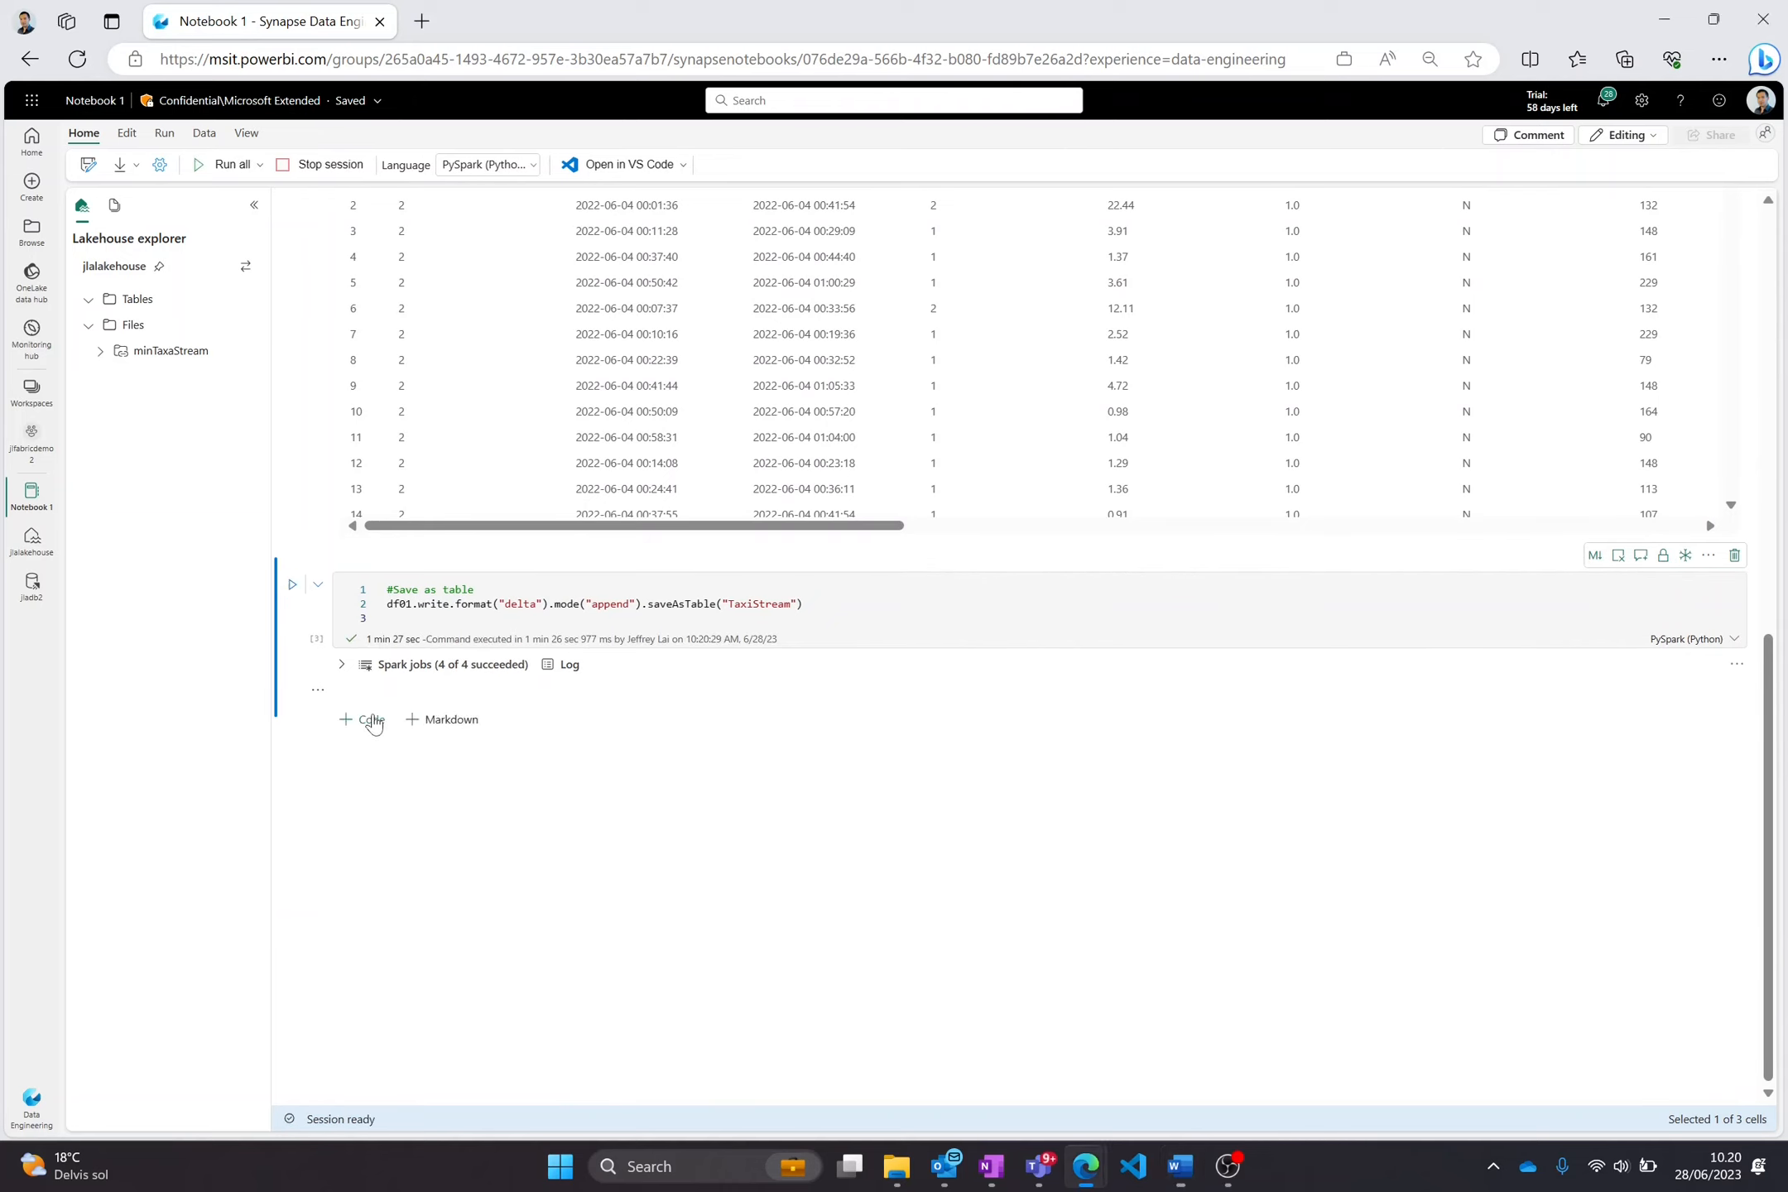
left_click(373, 718)
type("df = spark.sql(\"SELECT count(*) FROM jlaLakeHouse3.TaxiStream\") display(df)")
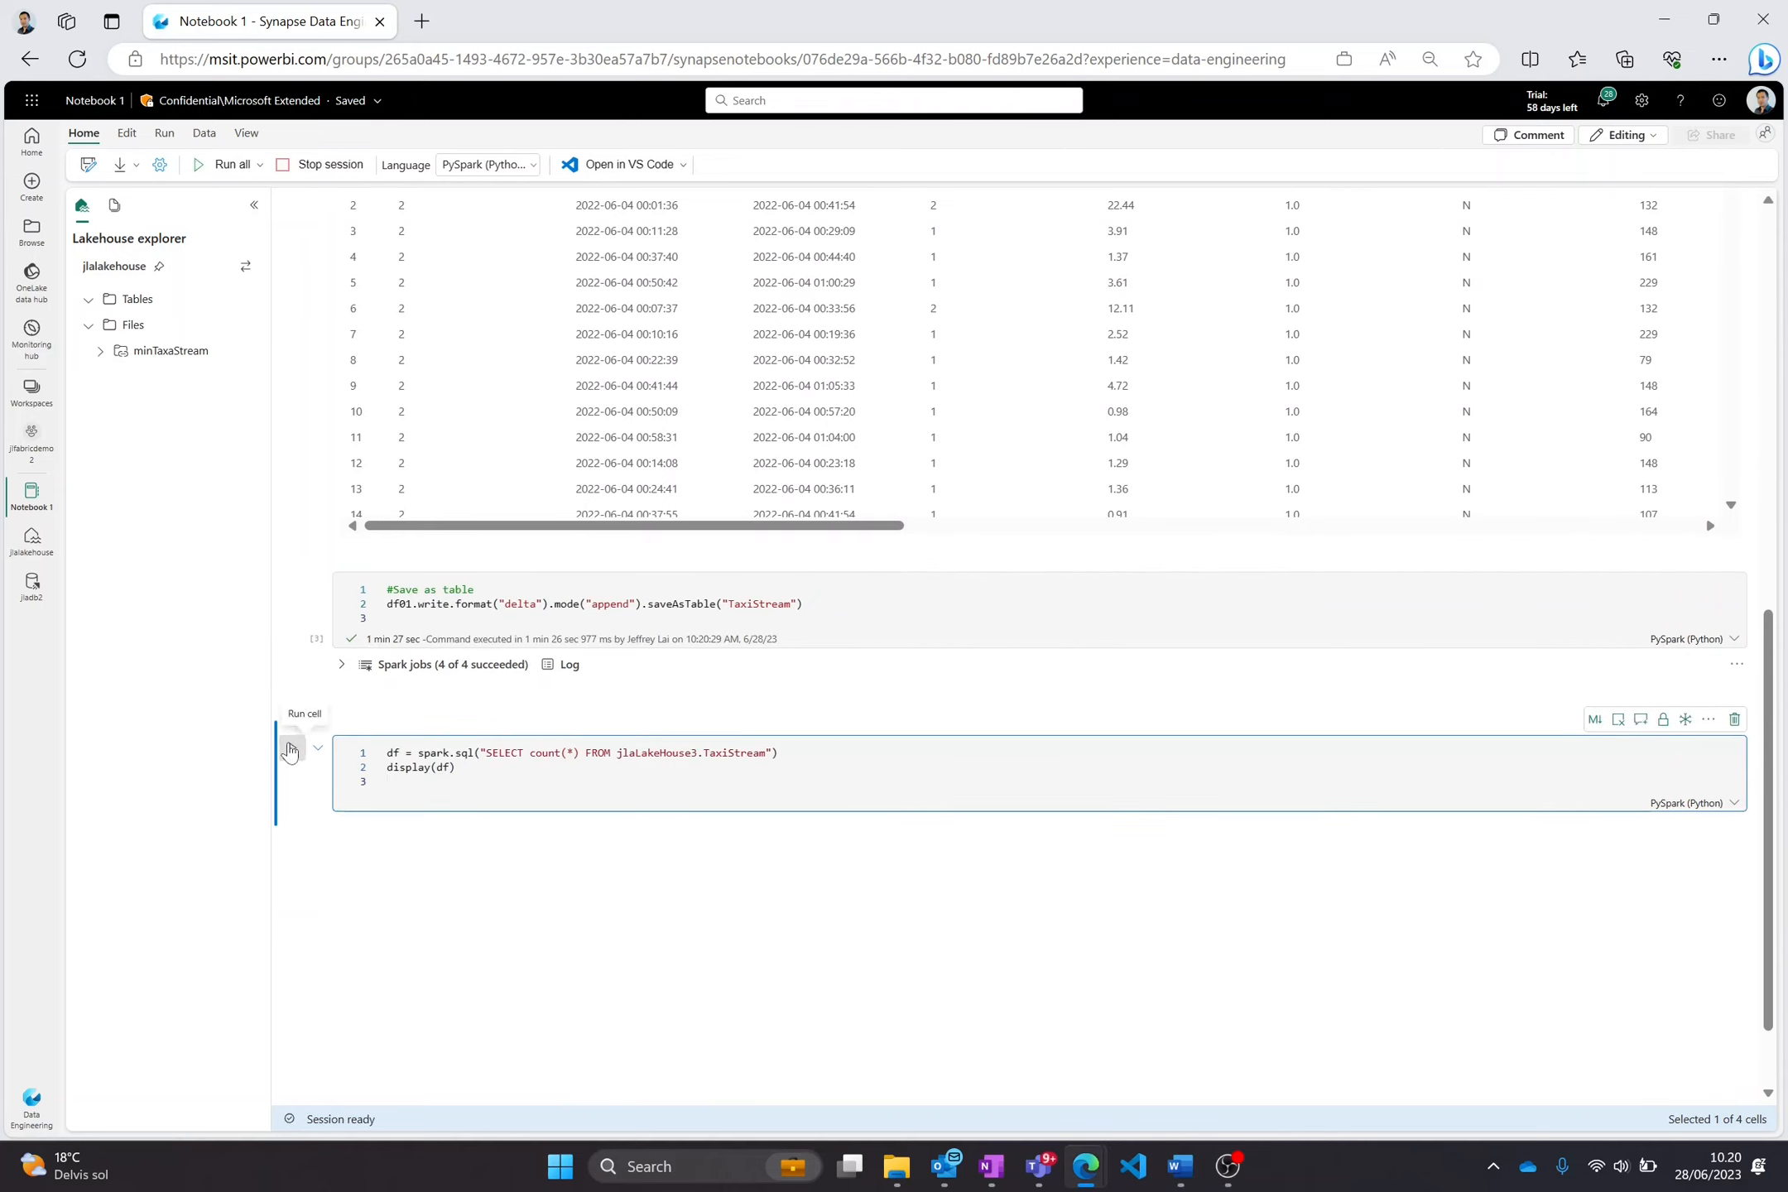
left_click(292, 748)
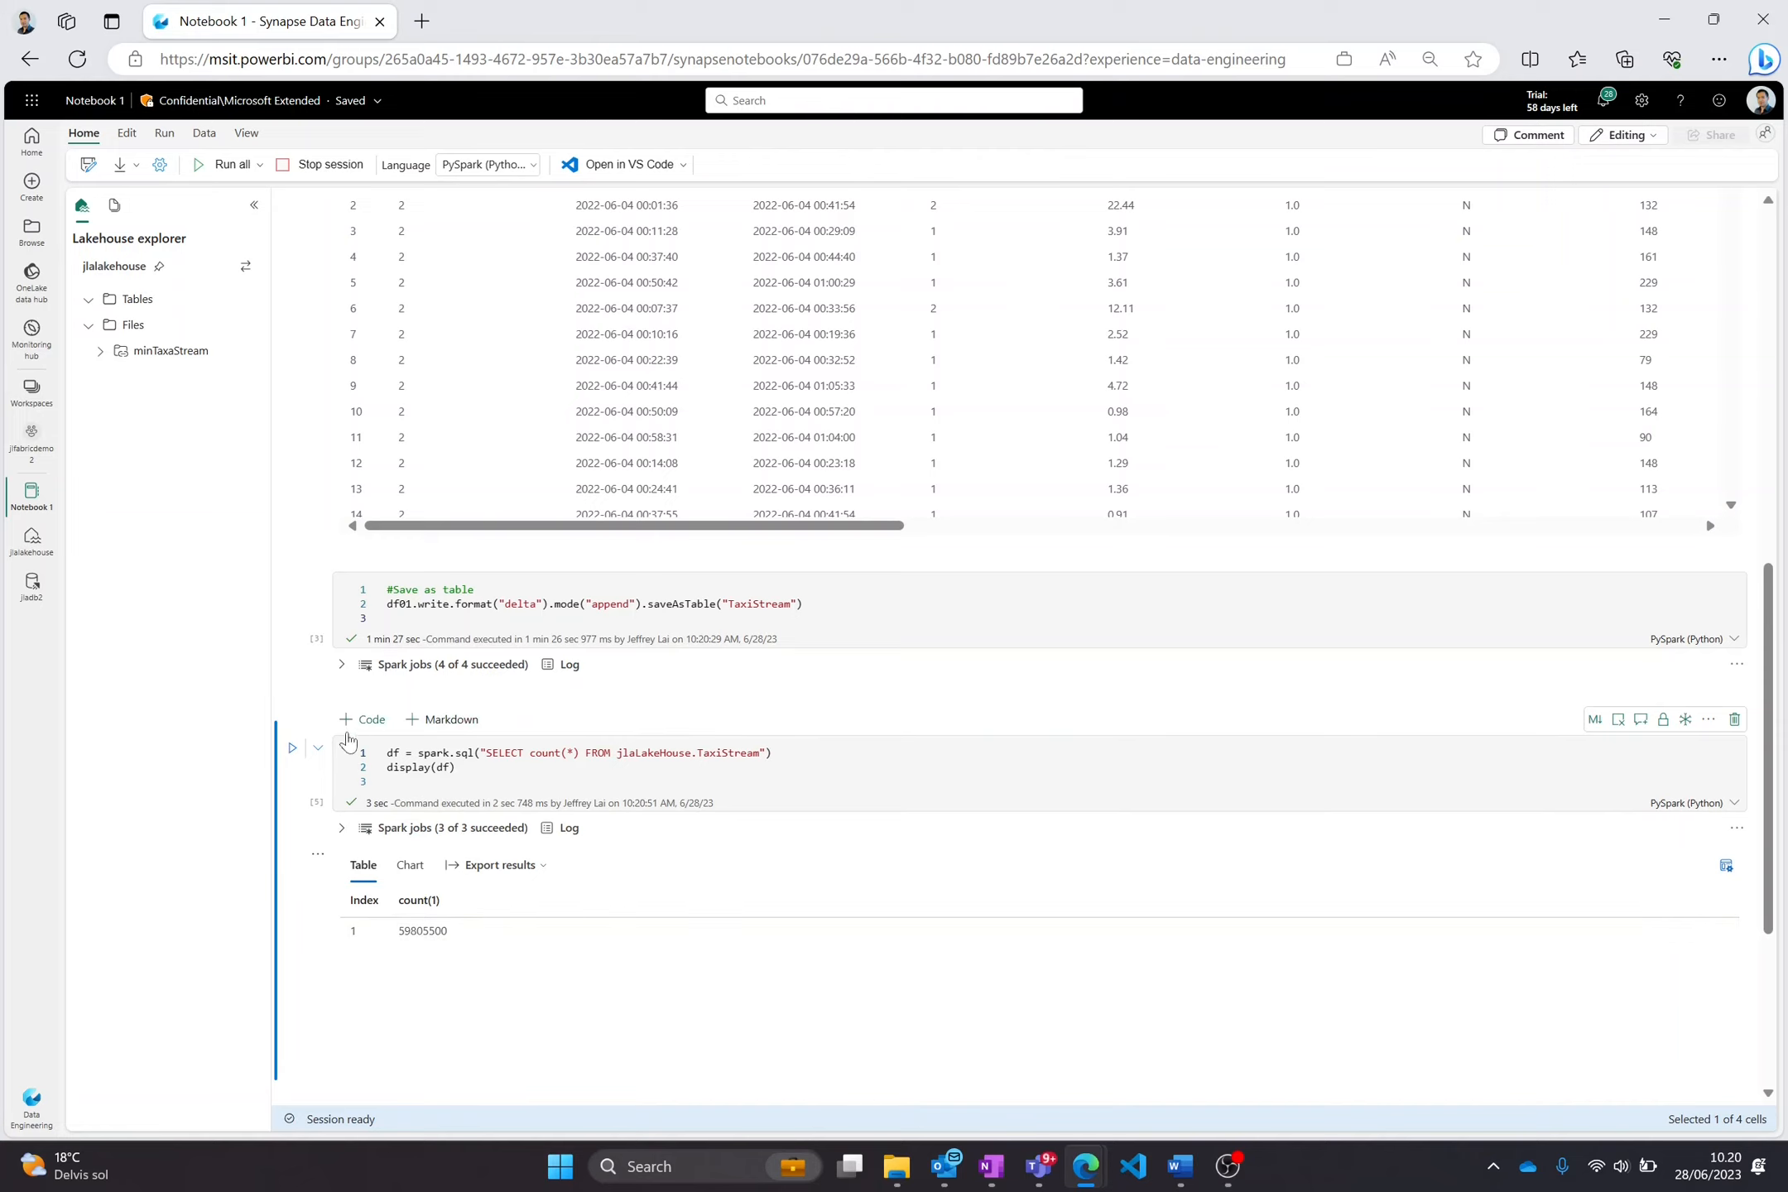
scroll(331, 882, "down", 3)
scroll(331, 882, "down", 1)
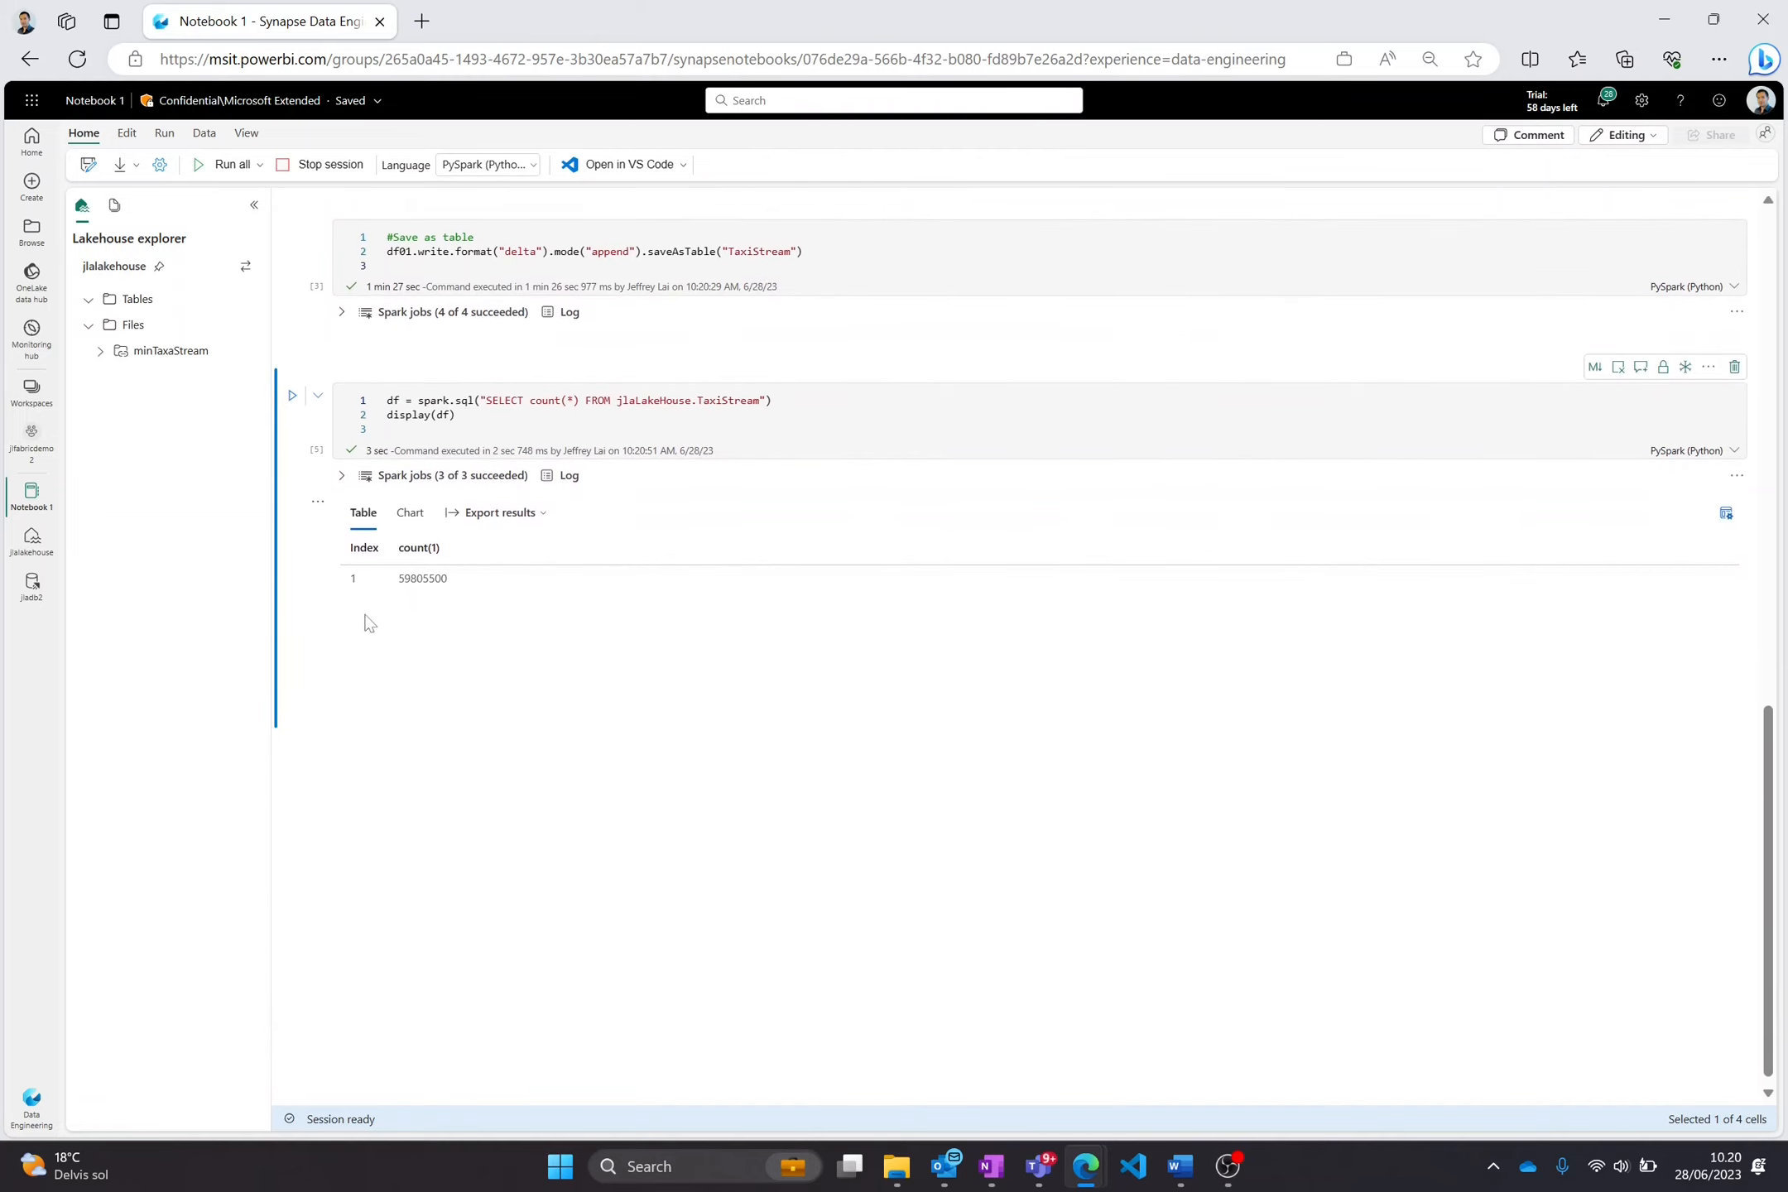
Return to jlalakehouse and examine its tables, the minTaxaStream shortcut's contents, and the actions available for the Files folder.
left_click(216, 328)
left_click(248, 325)
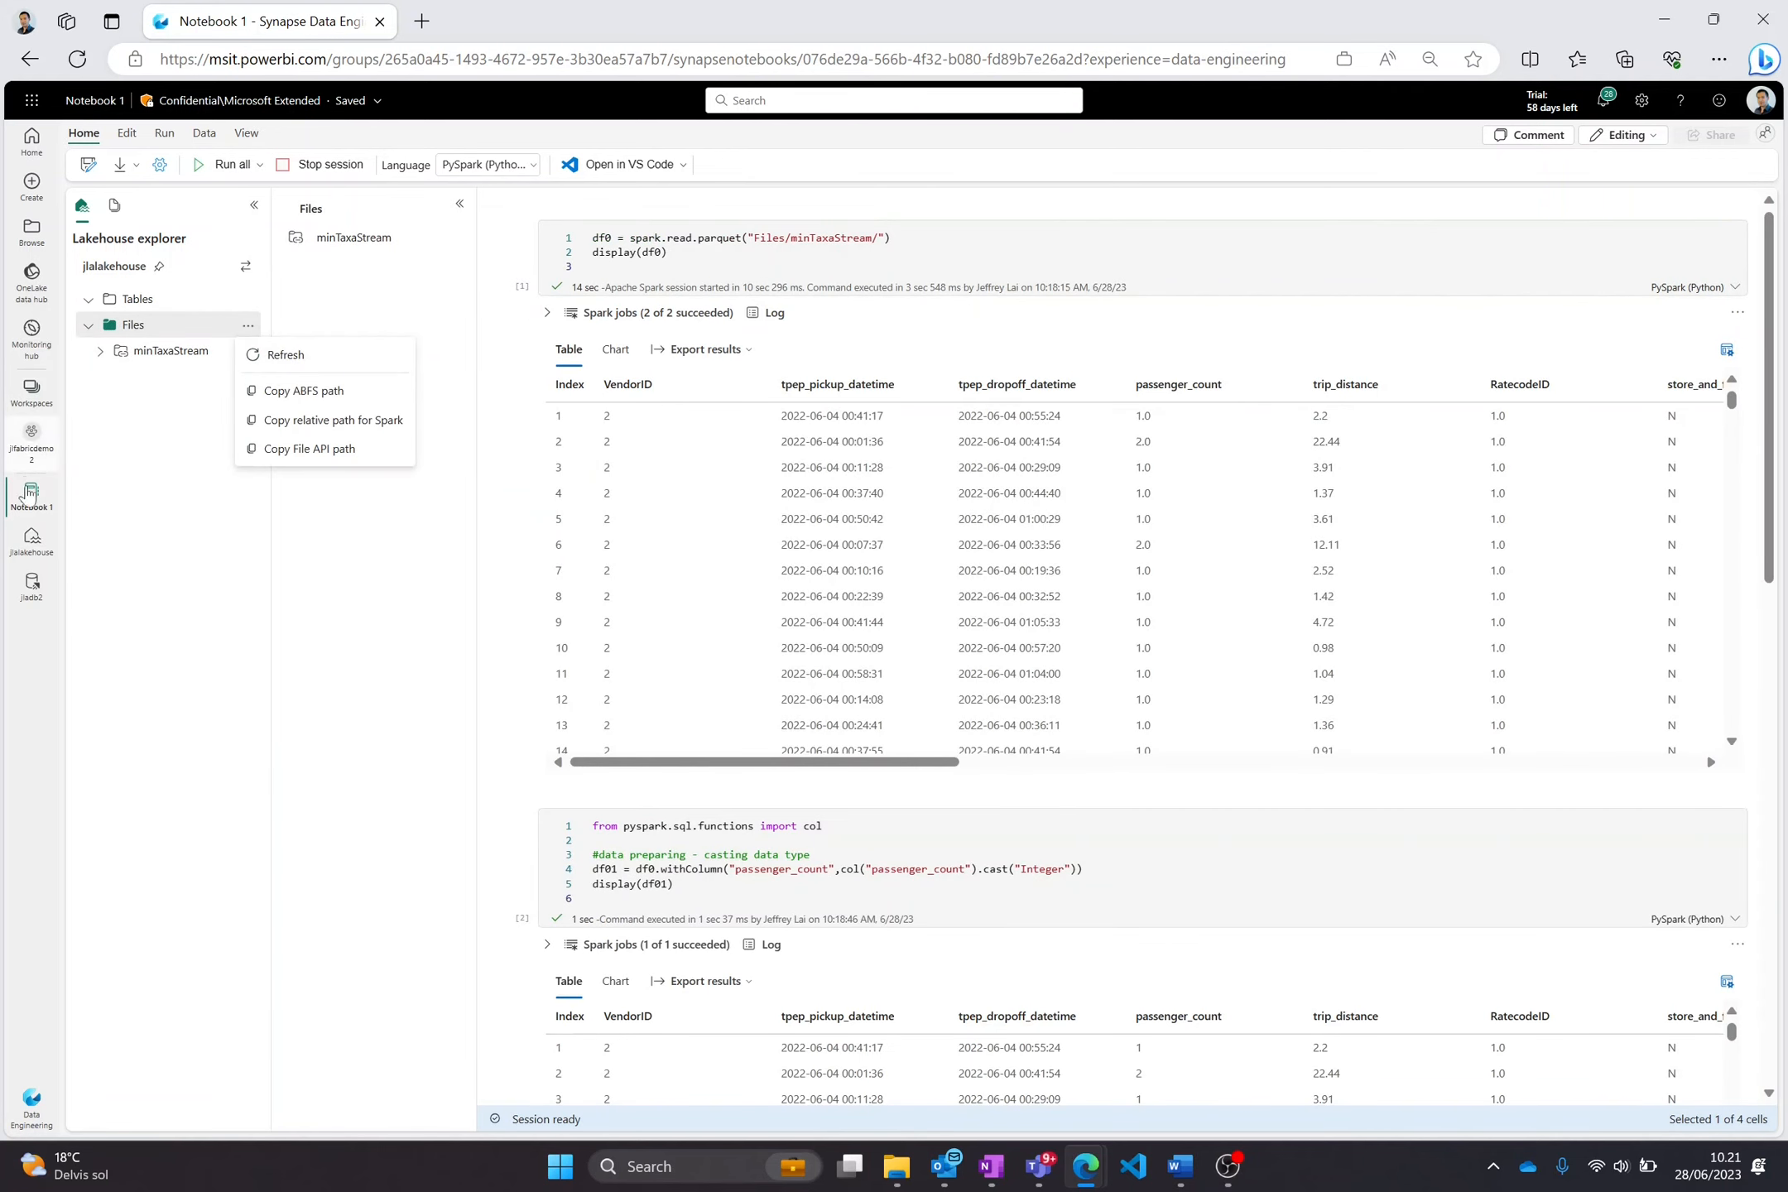
left_click(15, 558)
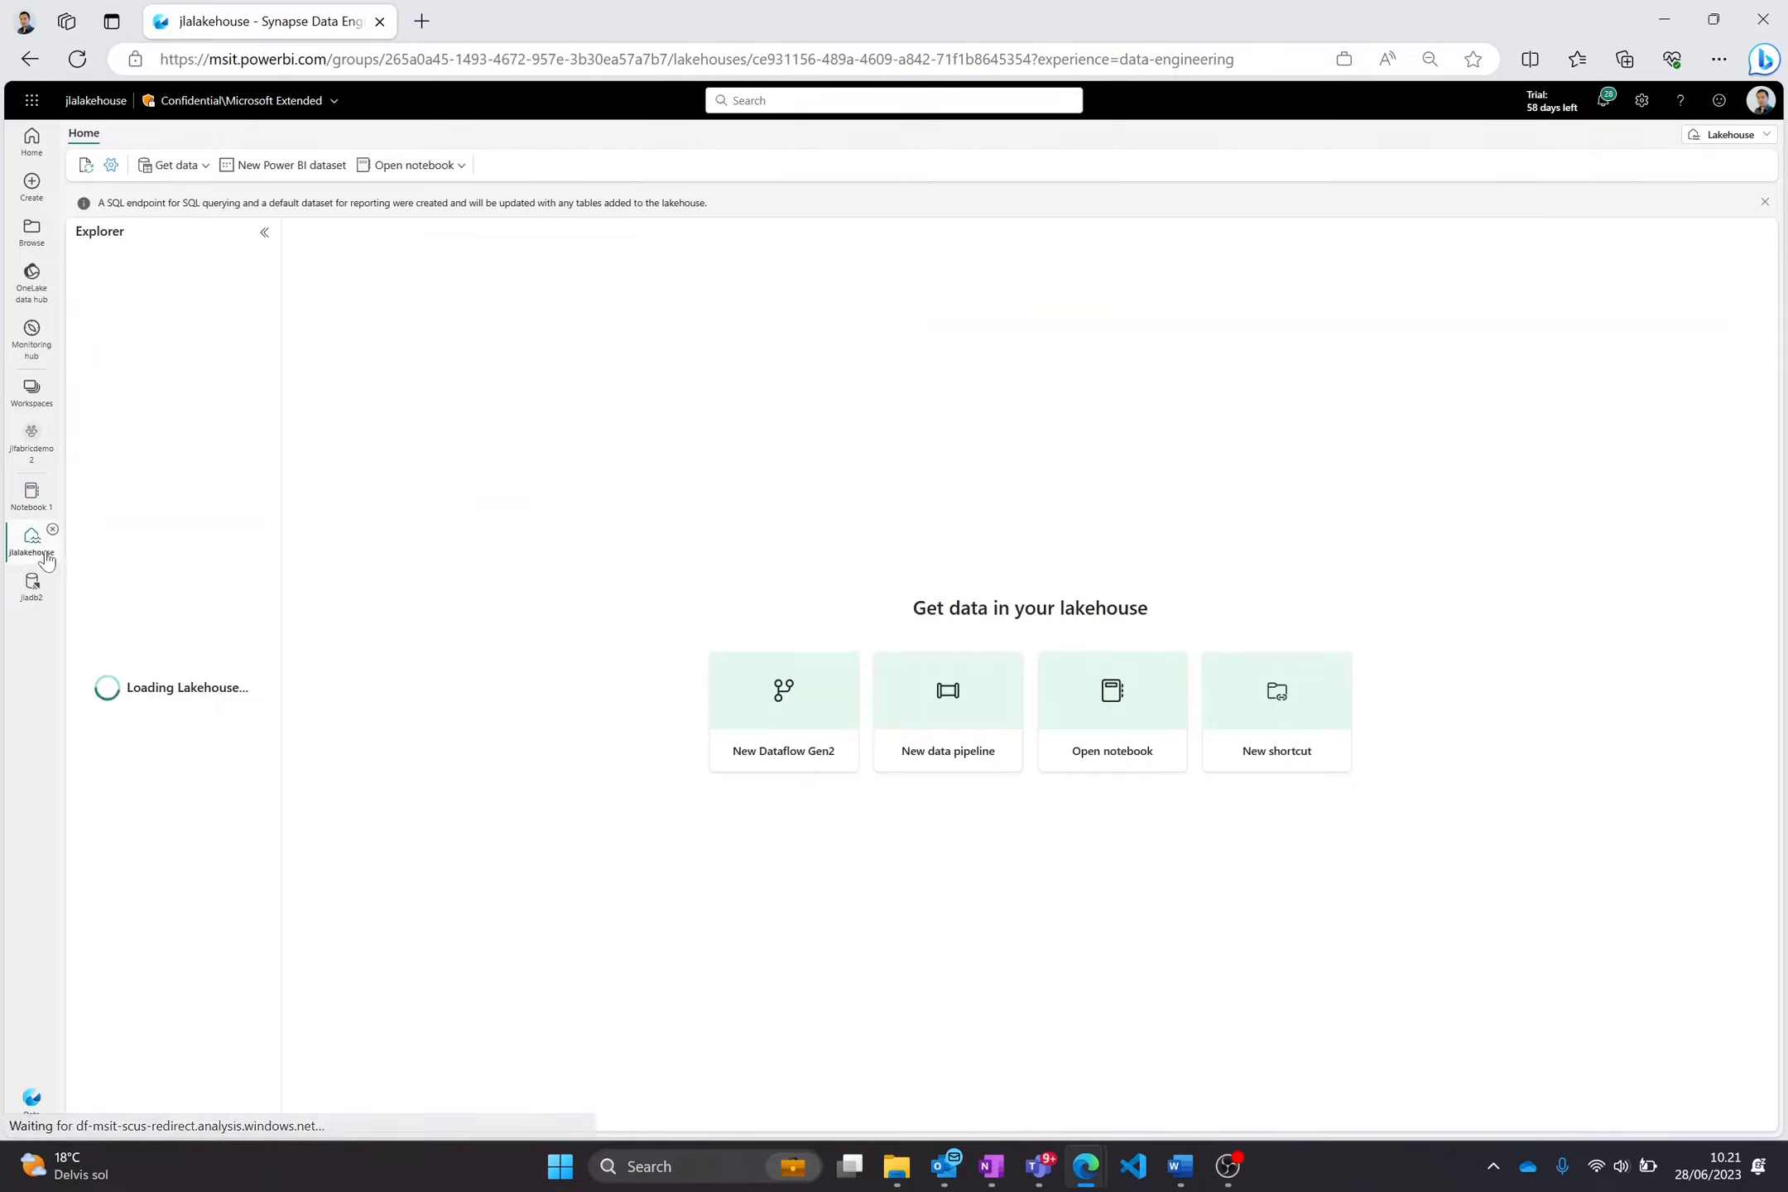
left_click(209, 355)
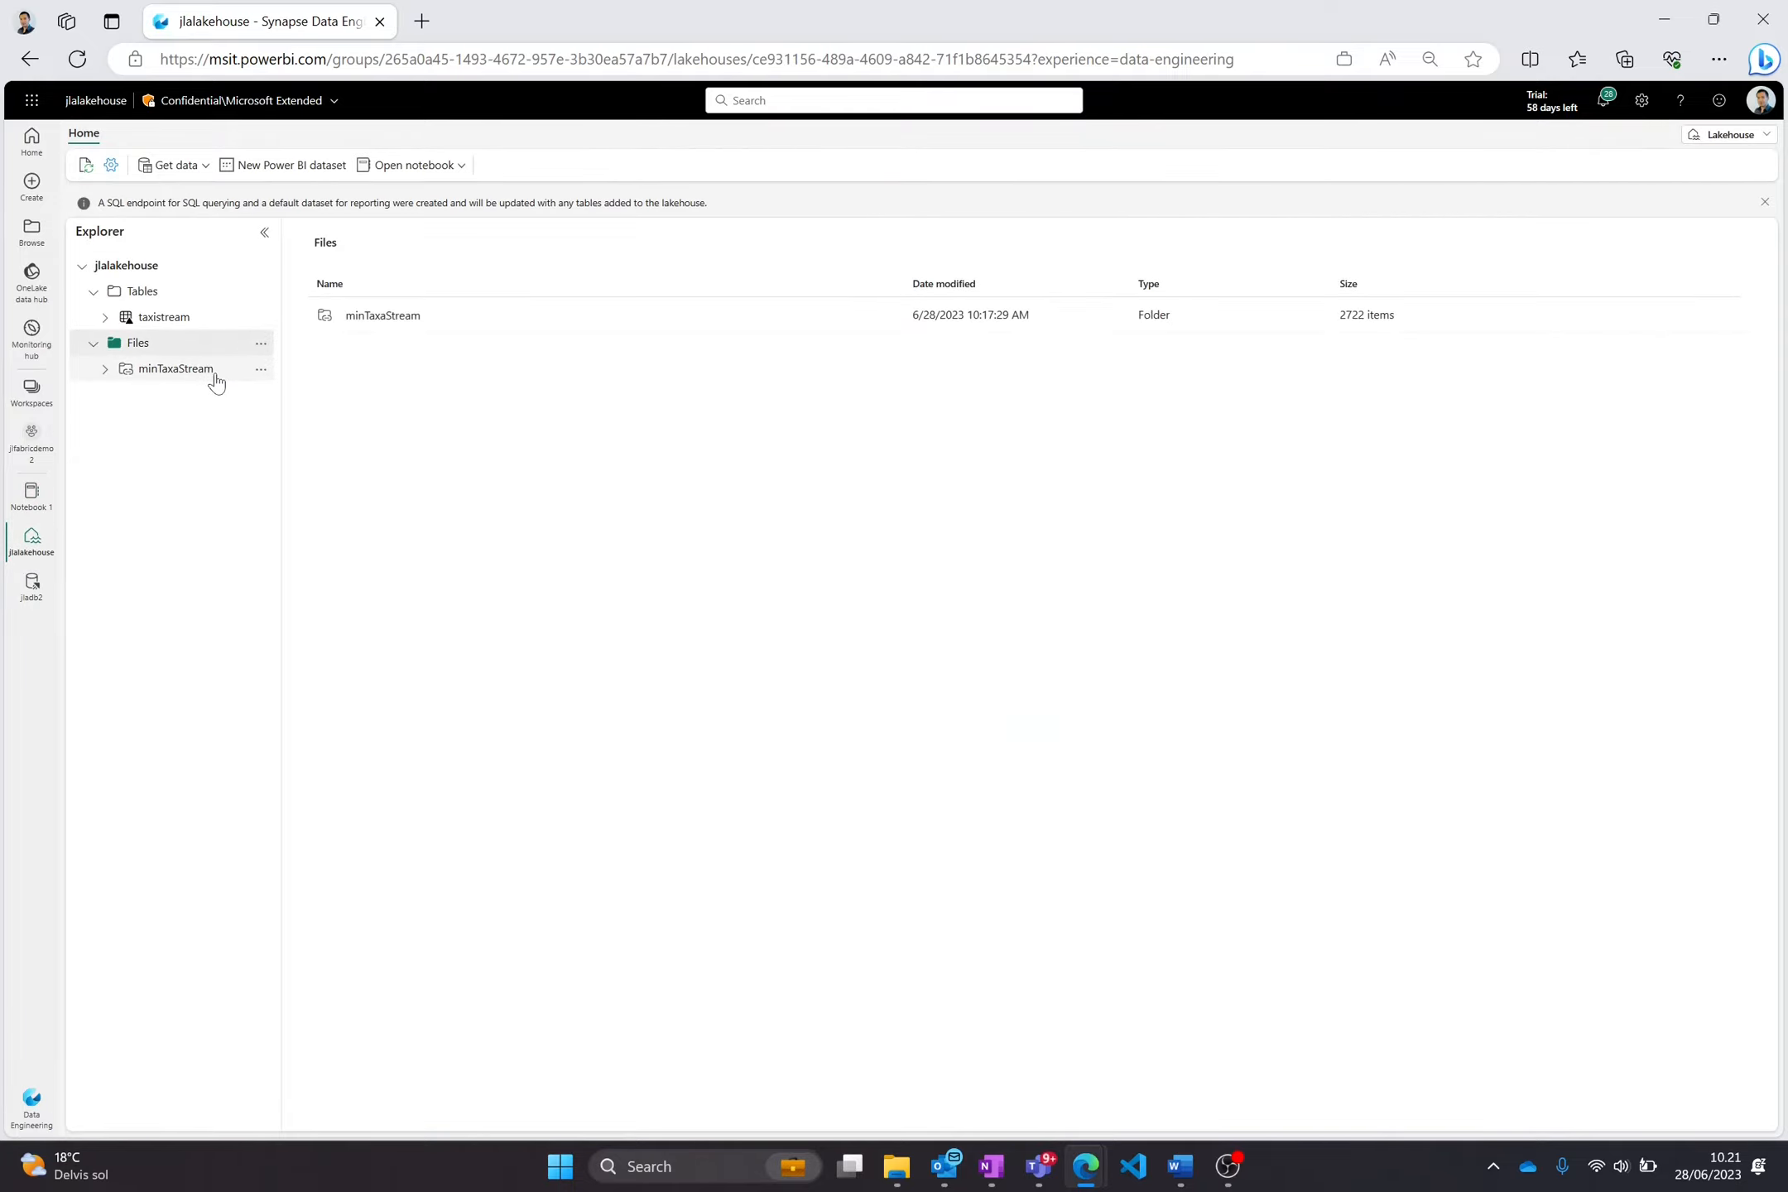
left_click(215, 379)
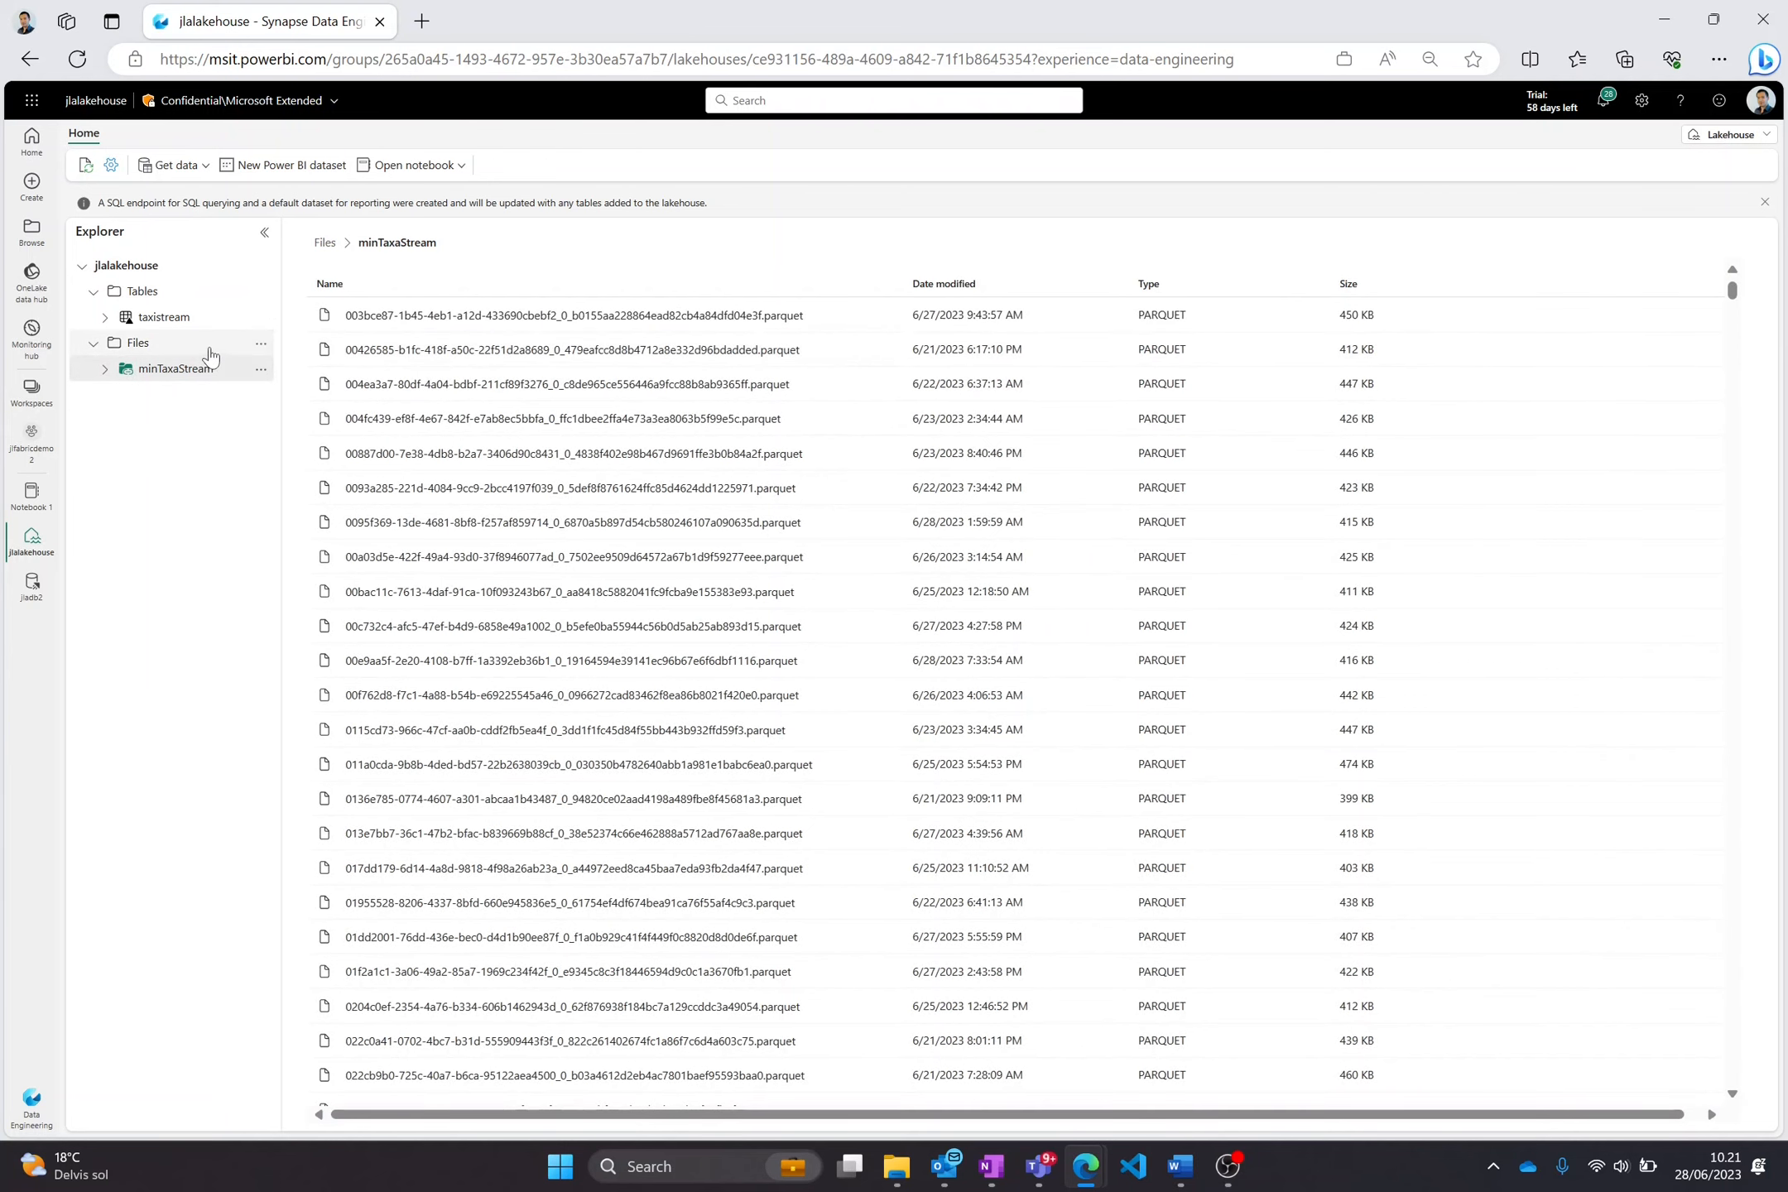
left_click(209, 350)
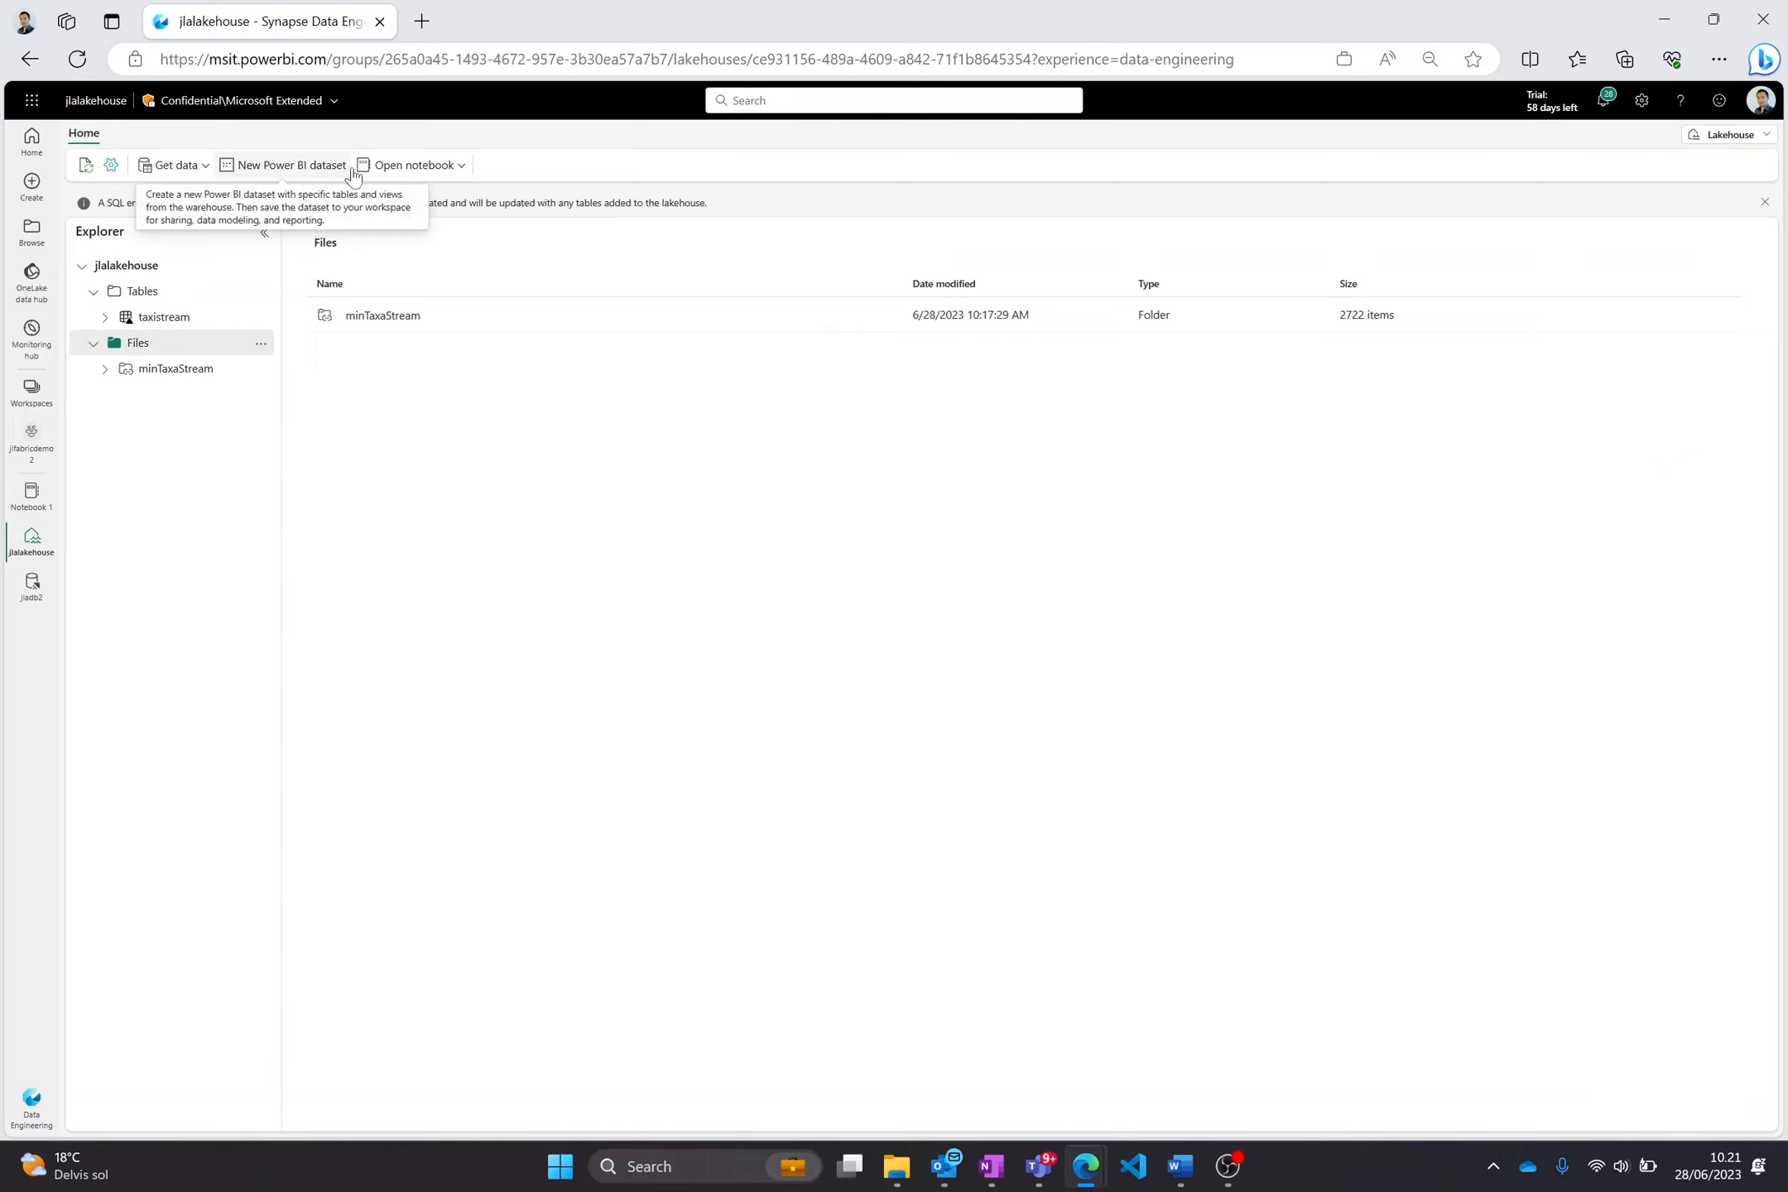
left_click(261, 343)
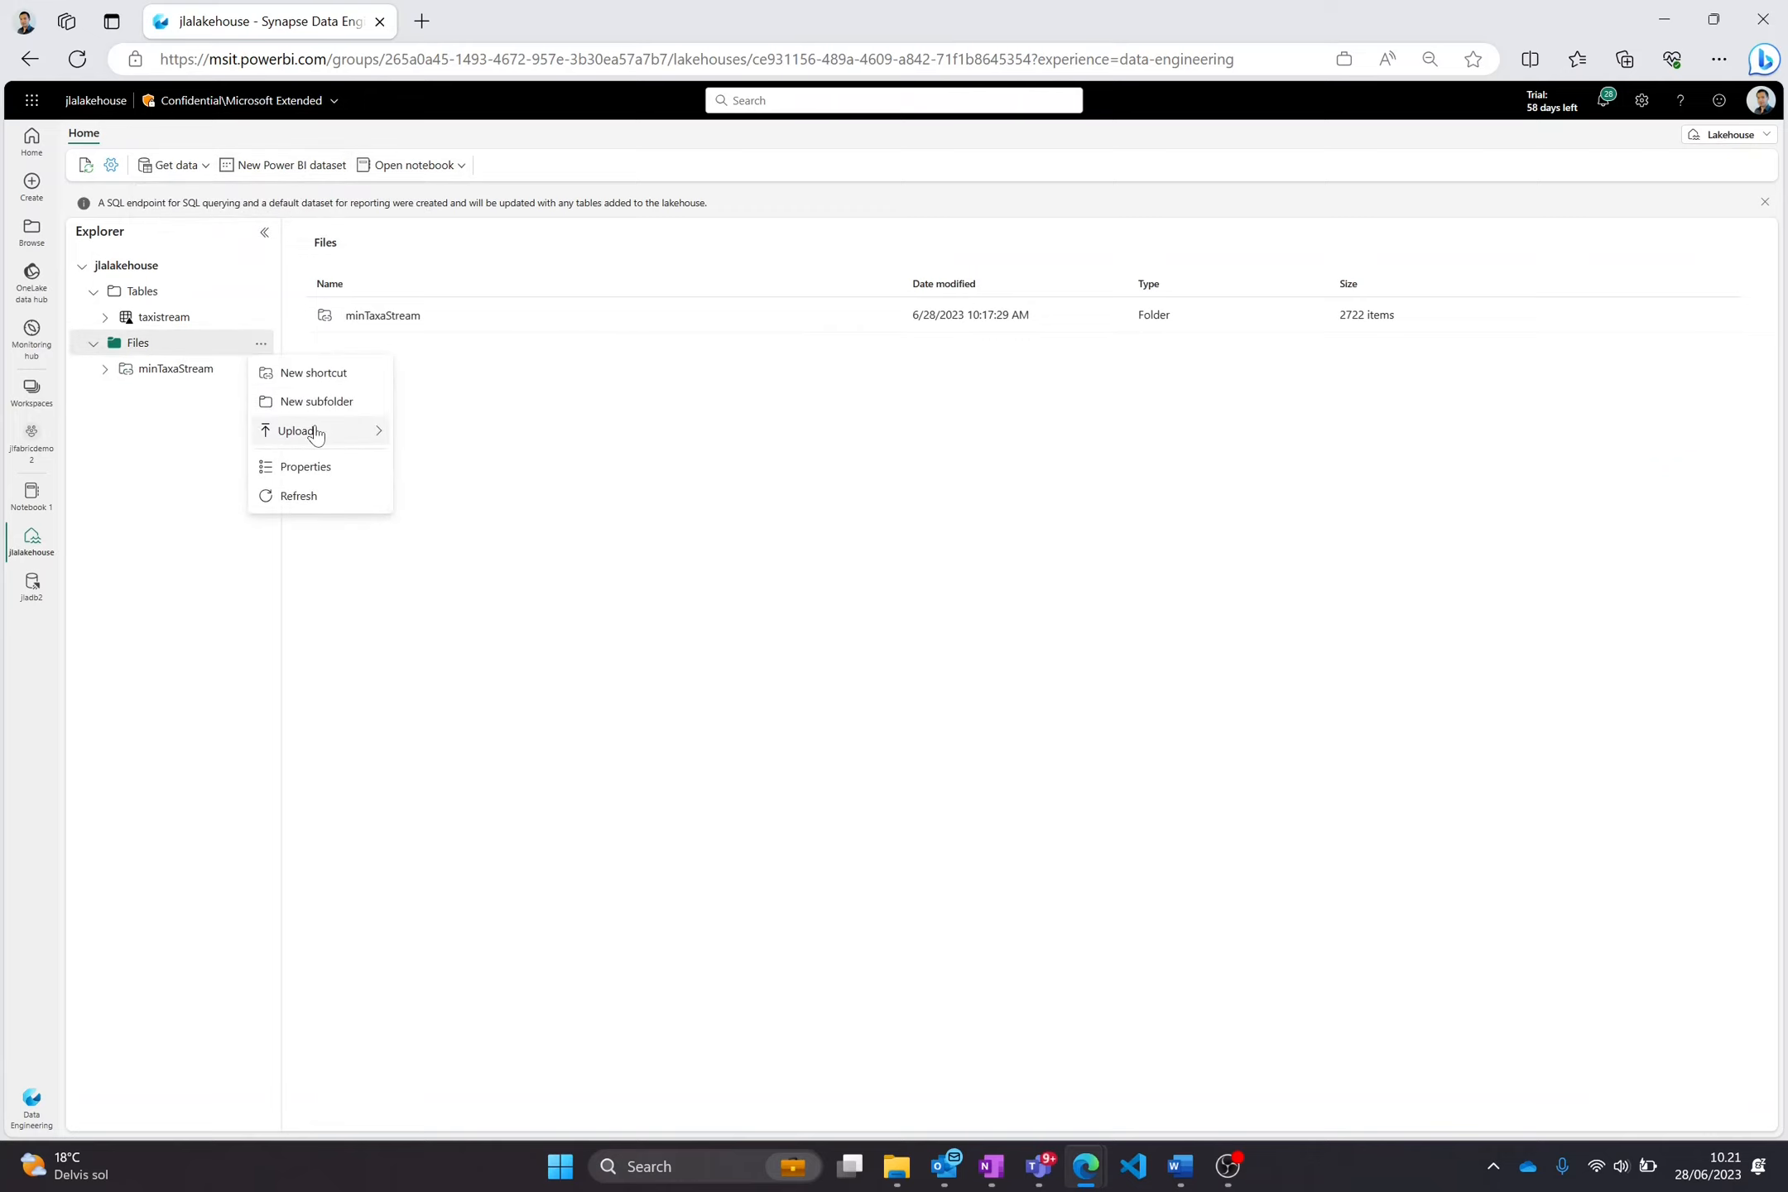
Upload LocationMapping.csv and VendorMapping.csv from the Fabric Demo files folder into the lakehouse's Files folder.
mouse_move(344, 430)
left_click(435, 434)
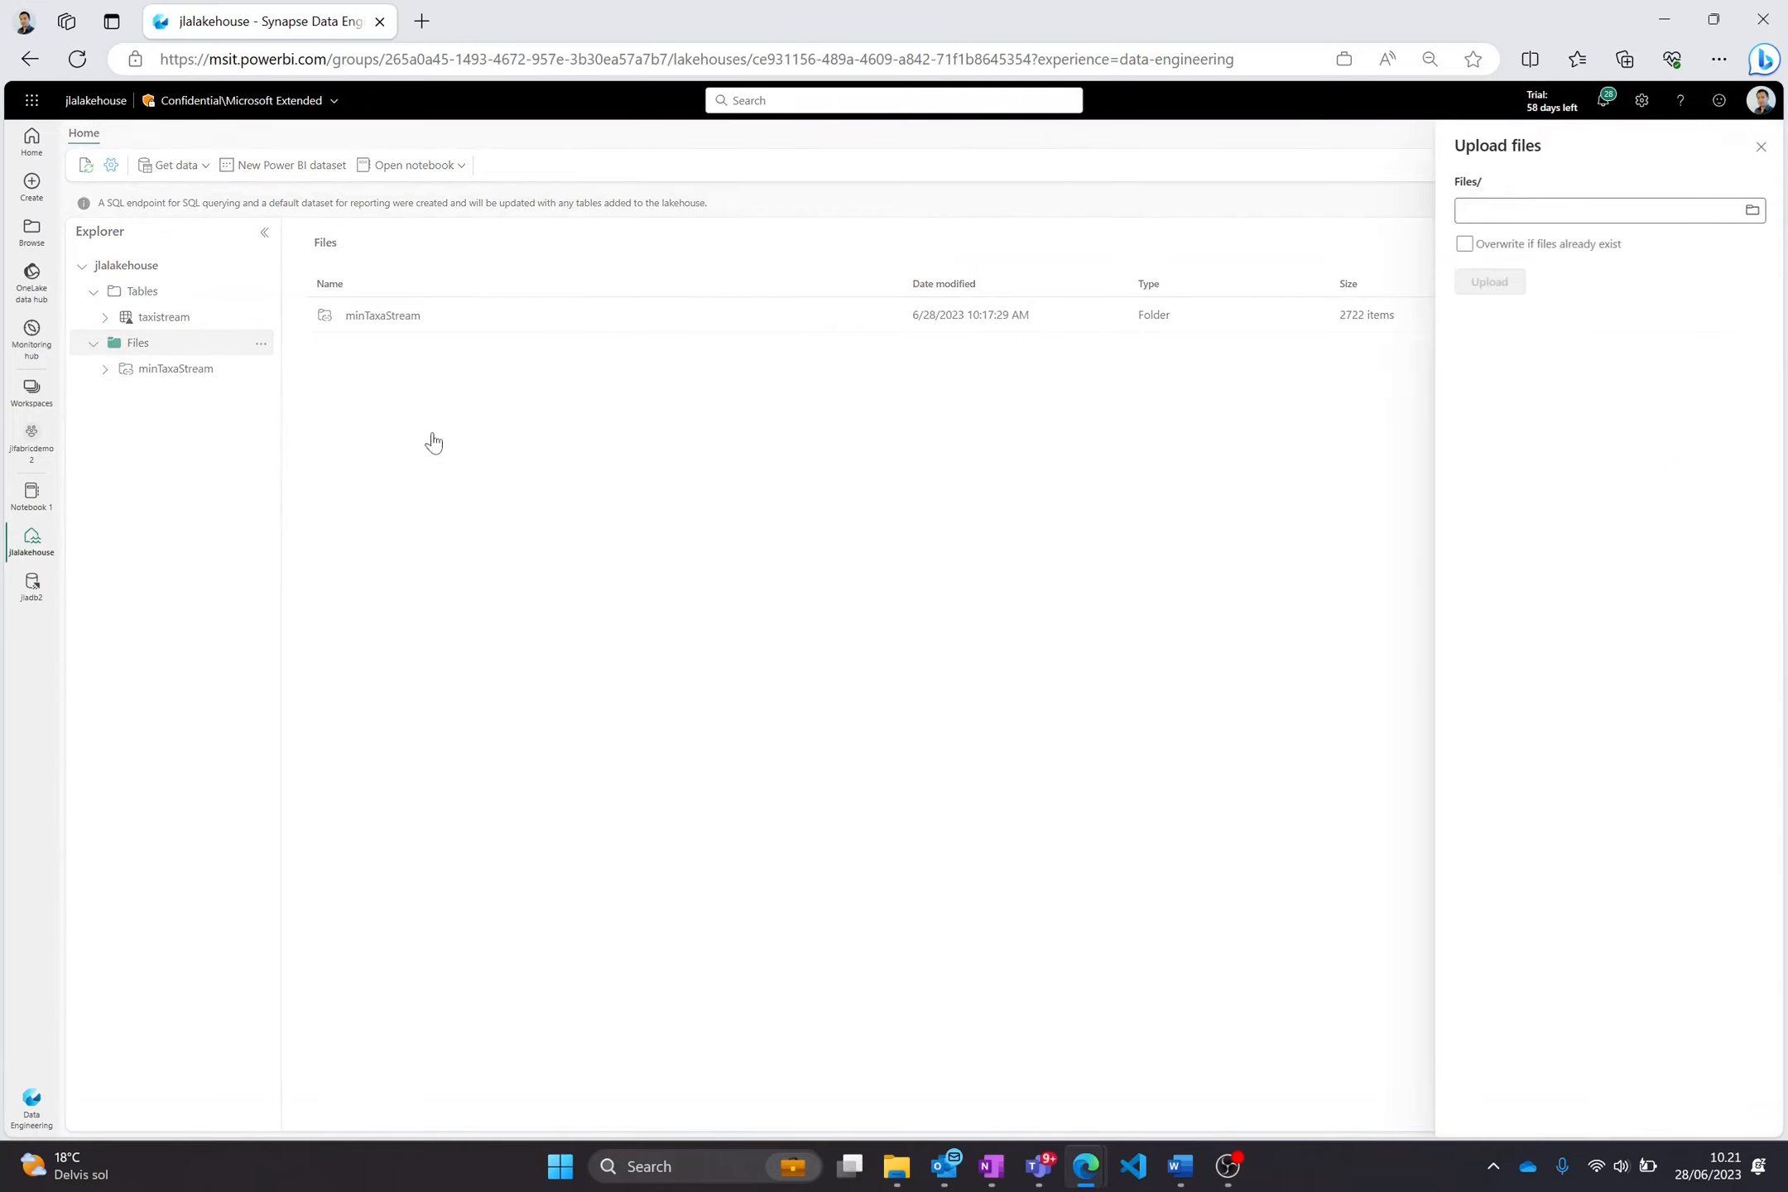
left_click(1750, 211)
left_click_drag(422, 305, 396, 214)
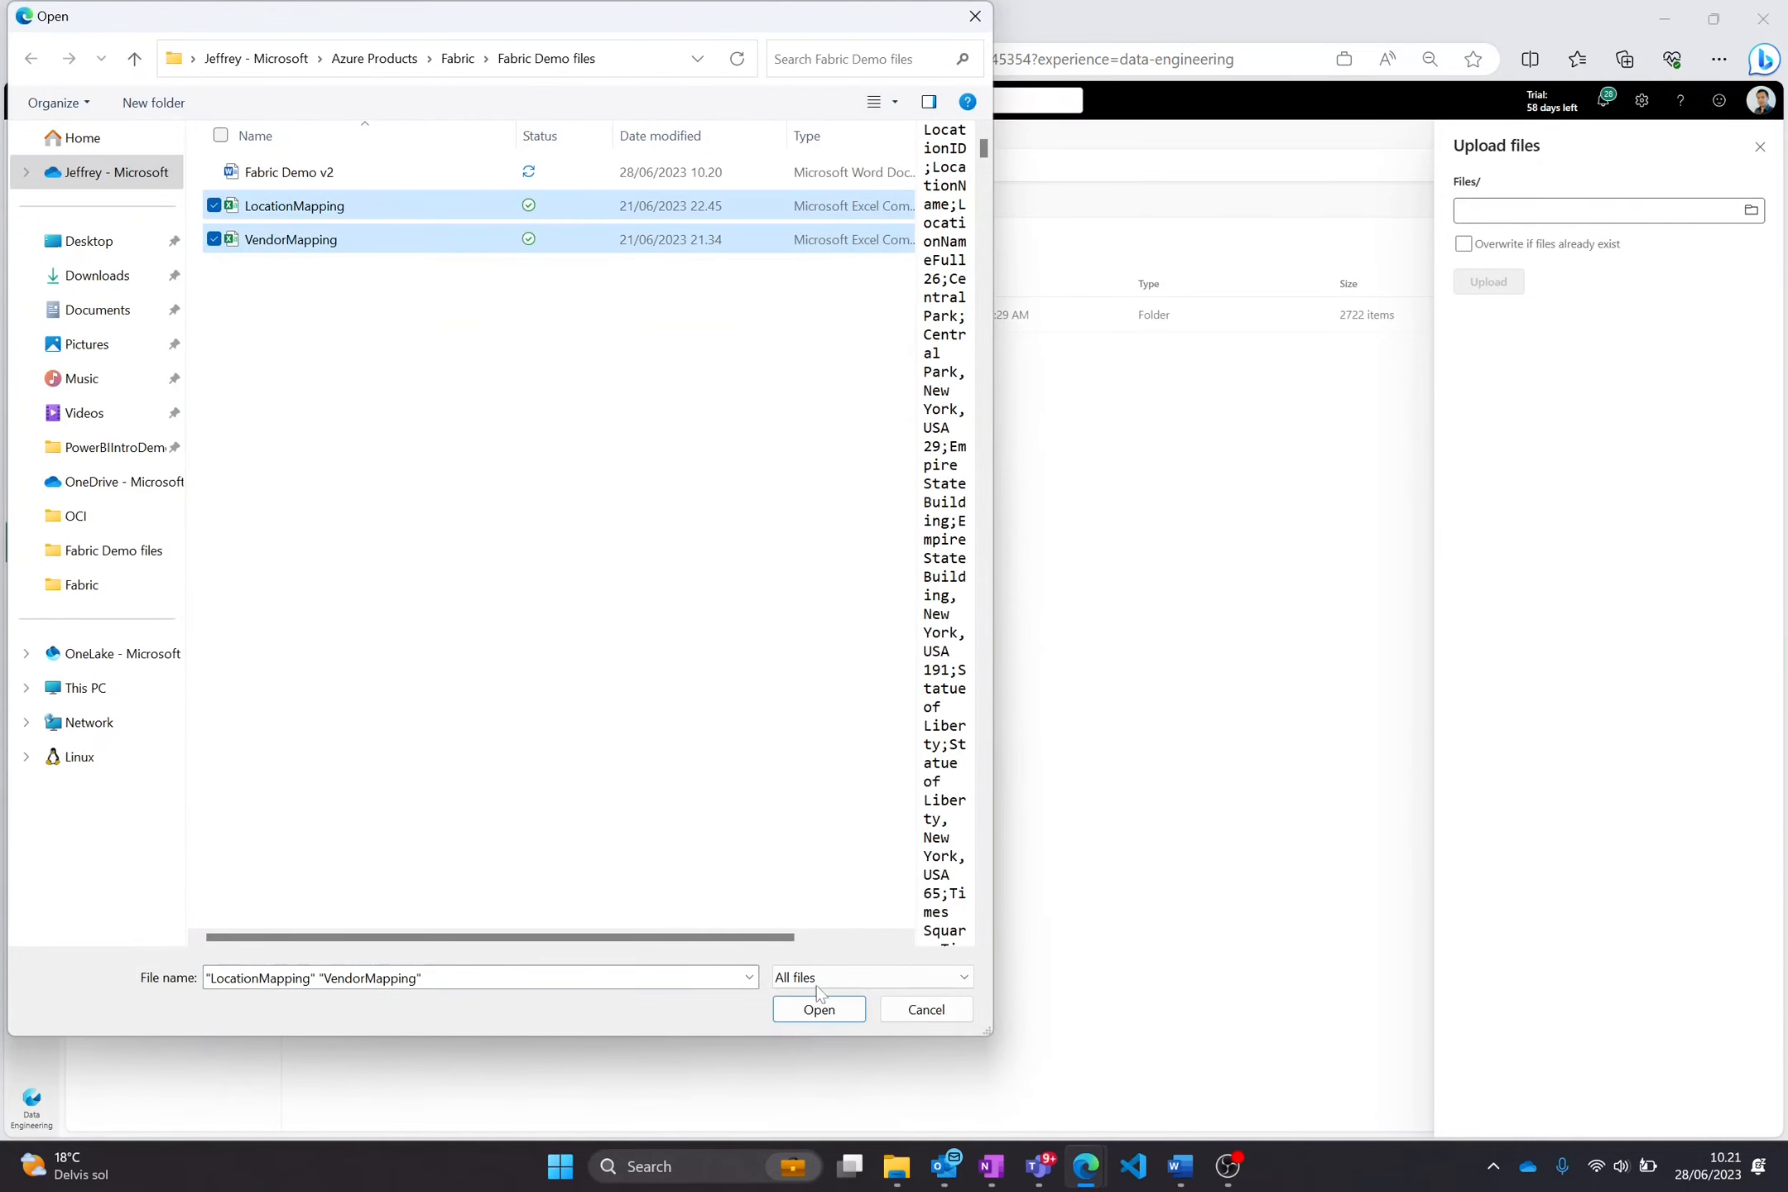
left_click(818, 1008)
left_click(1481, 283)
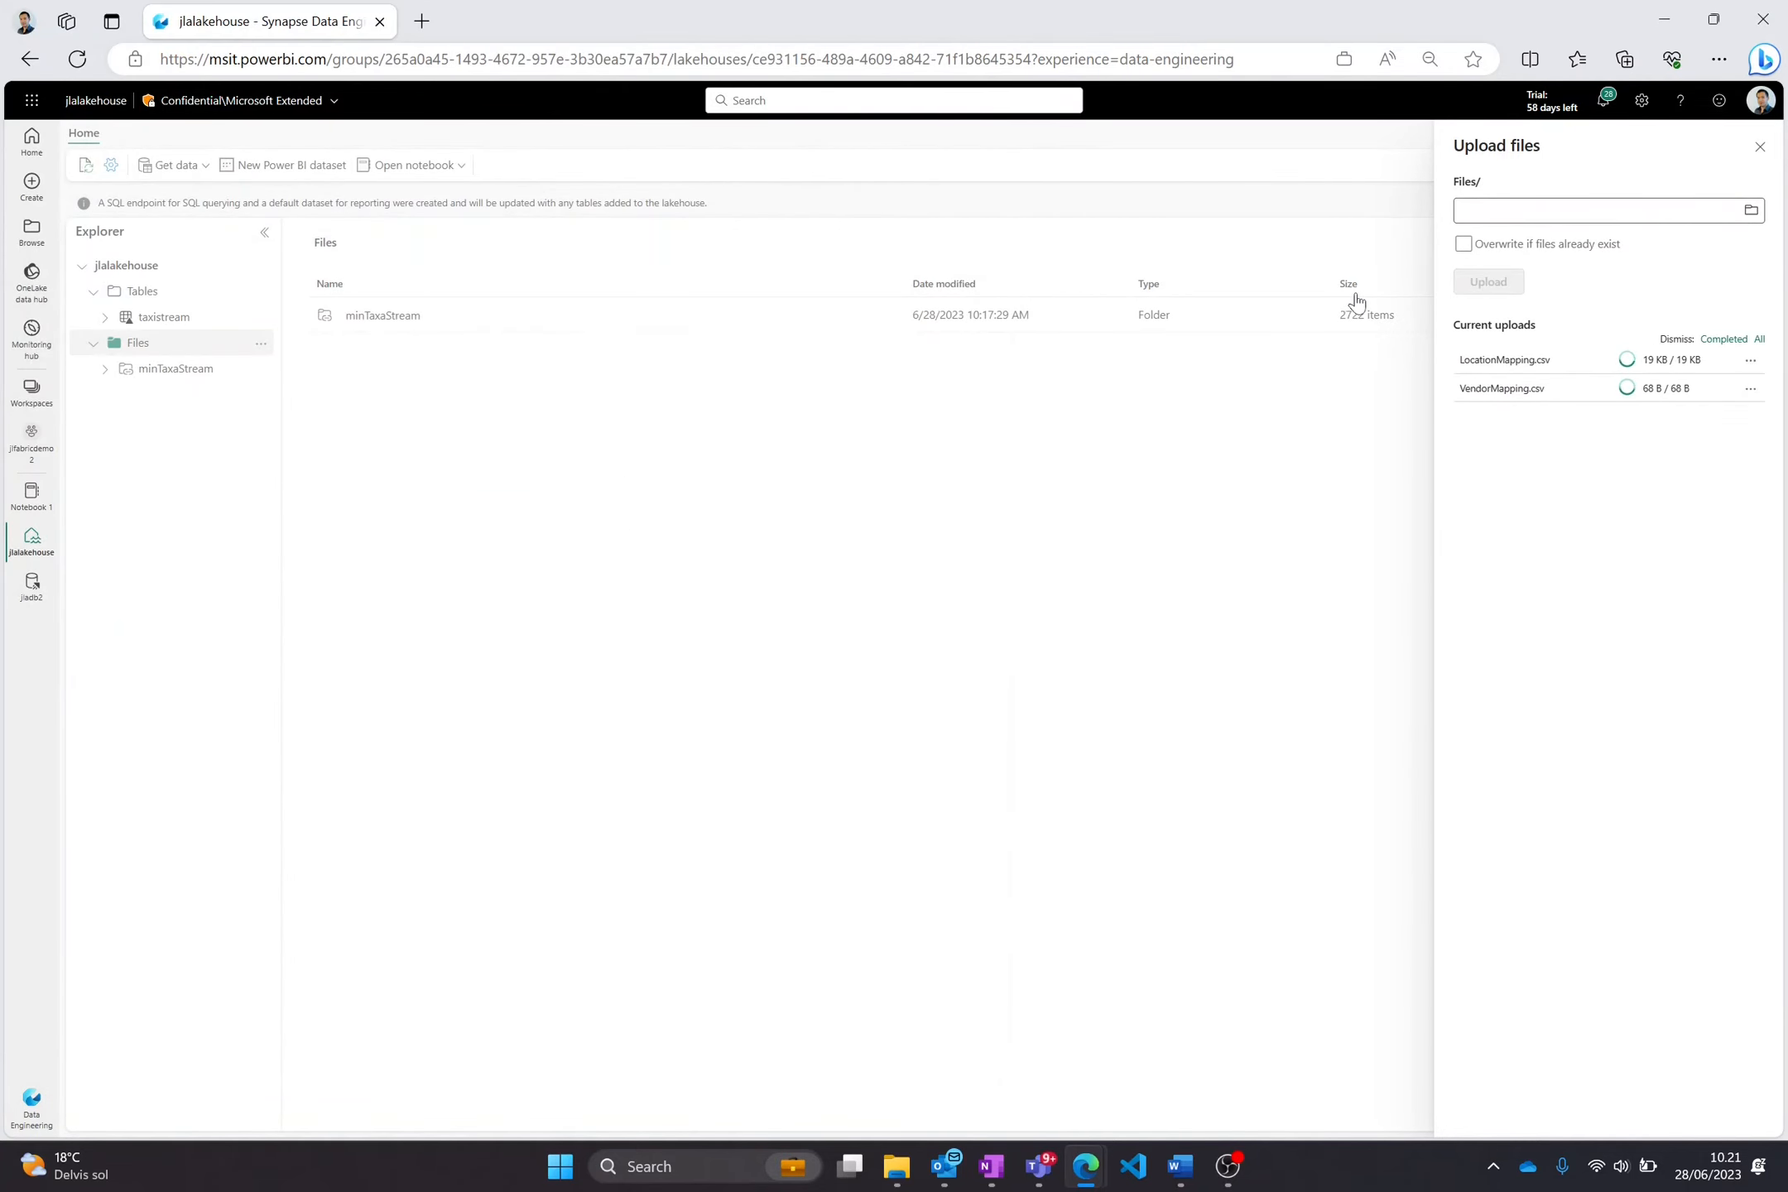
left_click(687, 486)
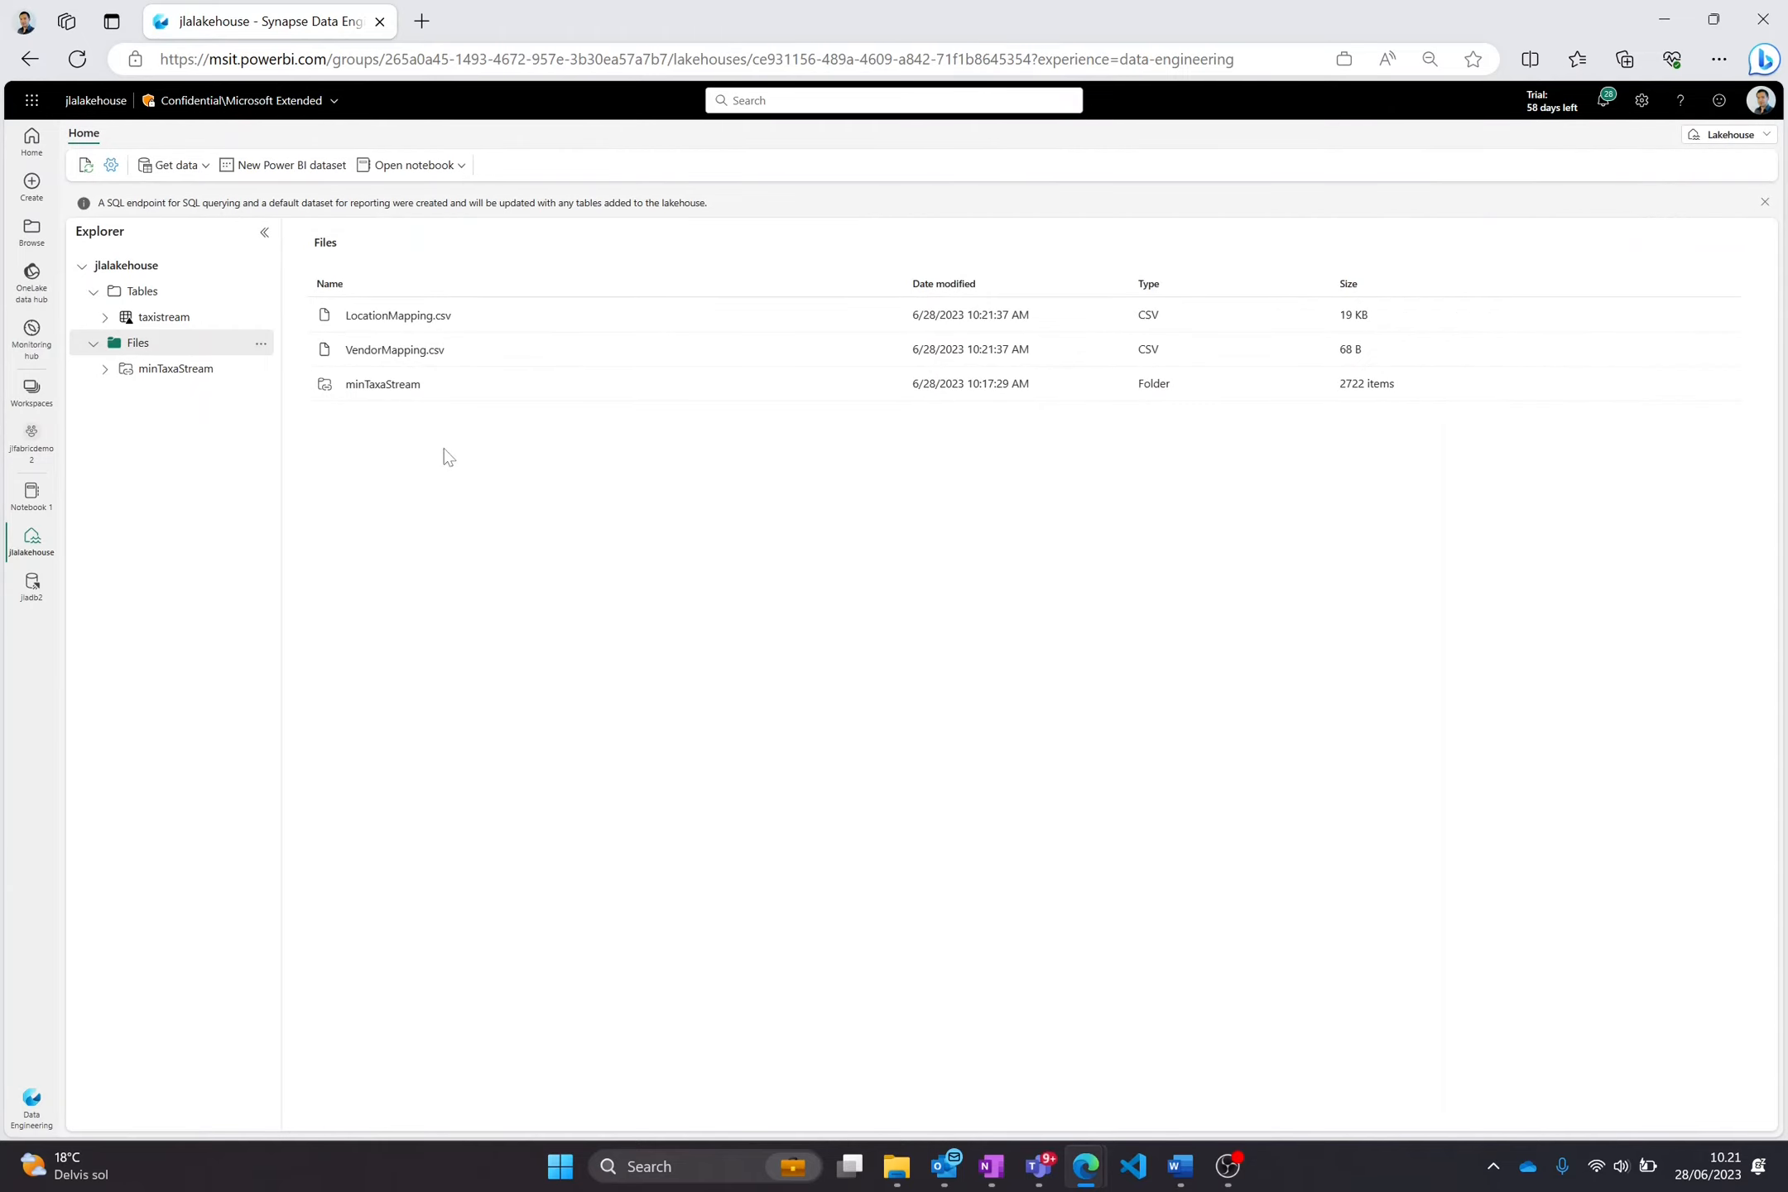
In Notebook 1, add and run a final cell that imports col and reads Files/VendorMapping.csv into df1 with header true and delimiter ";".
left_click(31, 495)
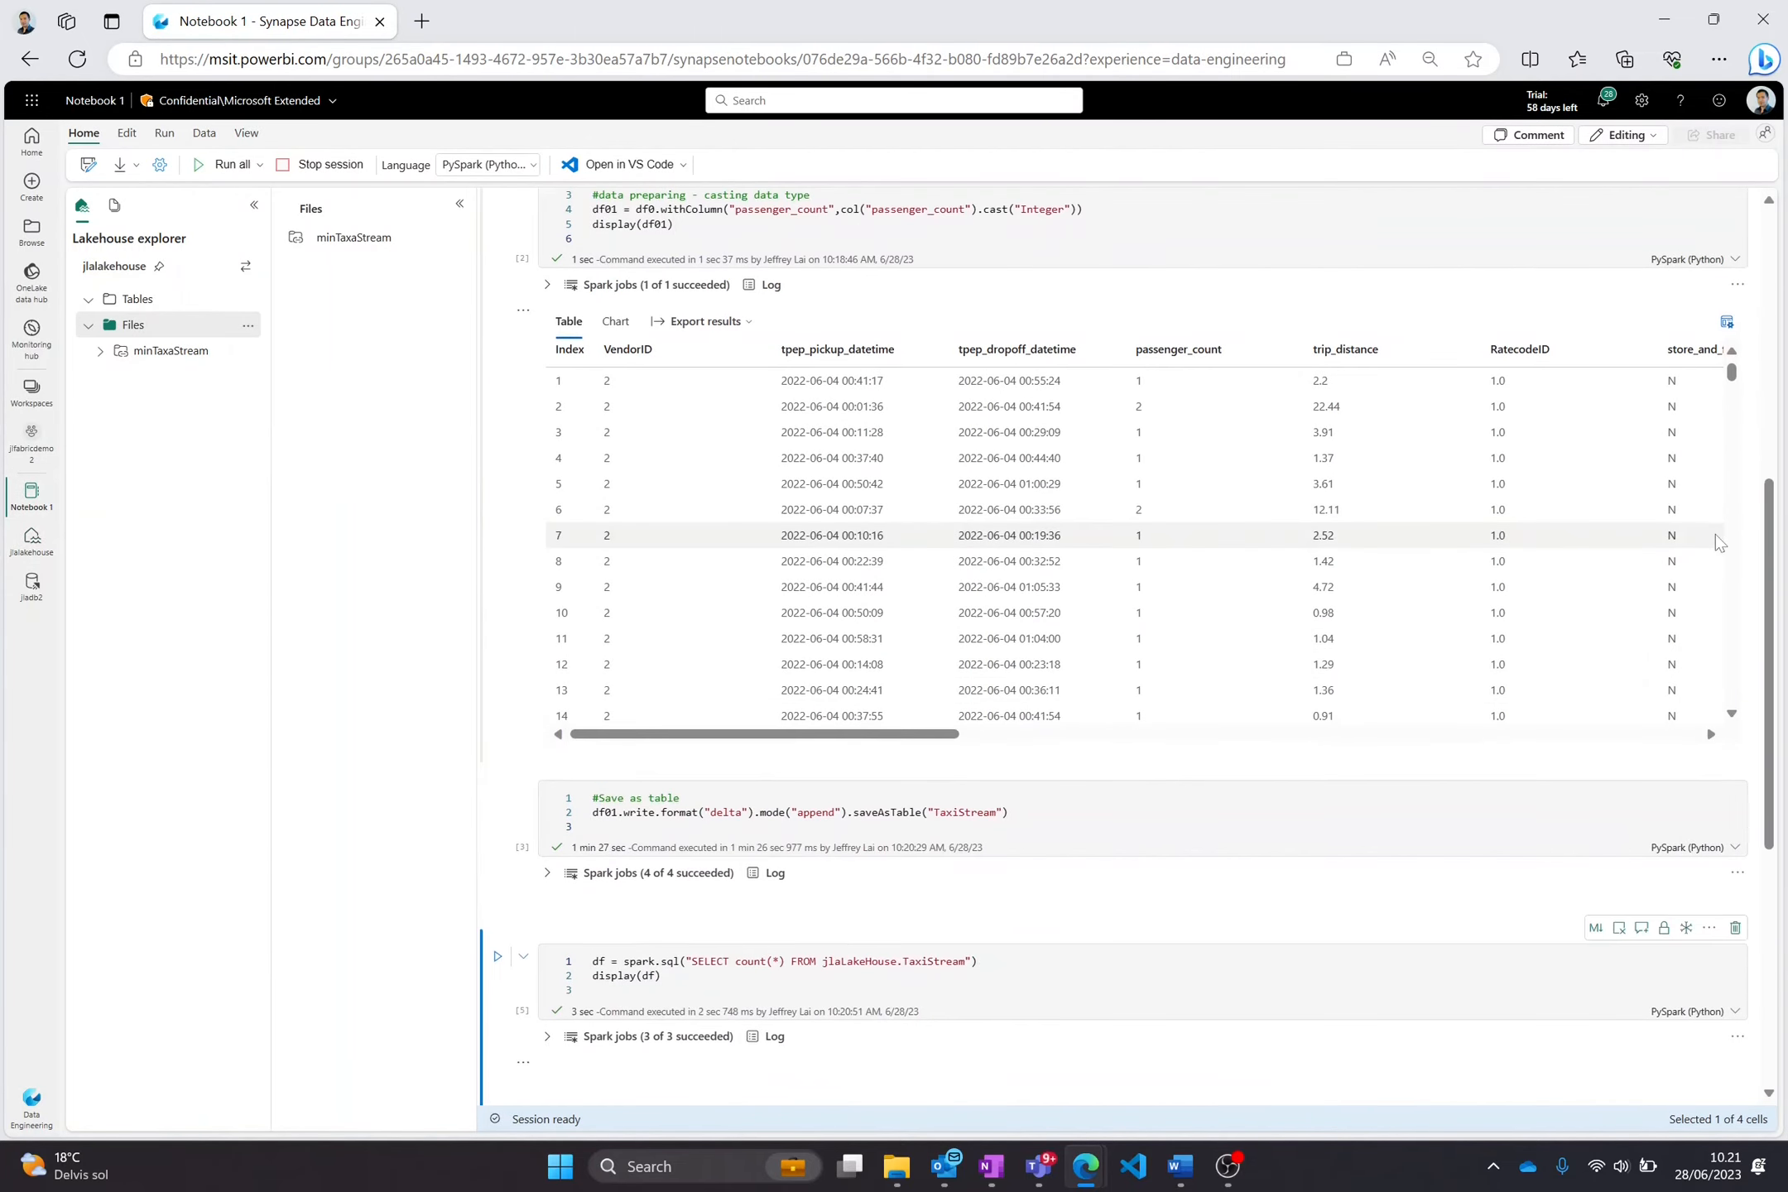
scroll(1648, 728, "down", 2)
scroll(1695, 786, "down", 4)
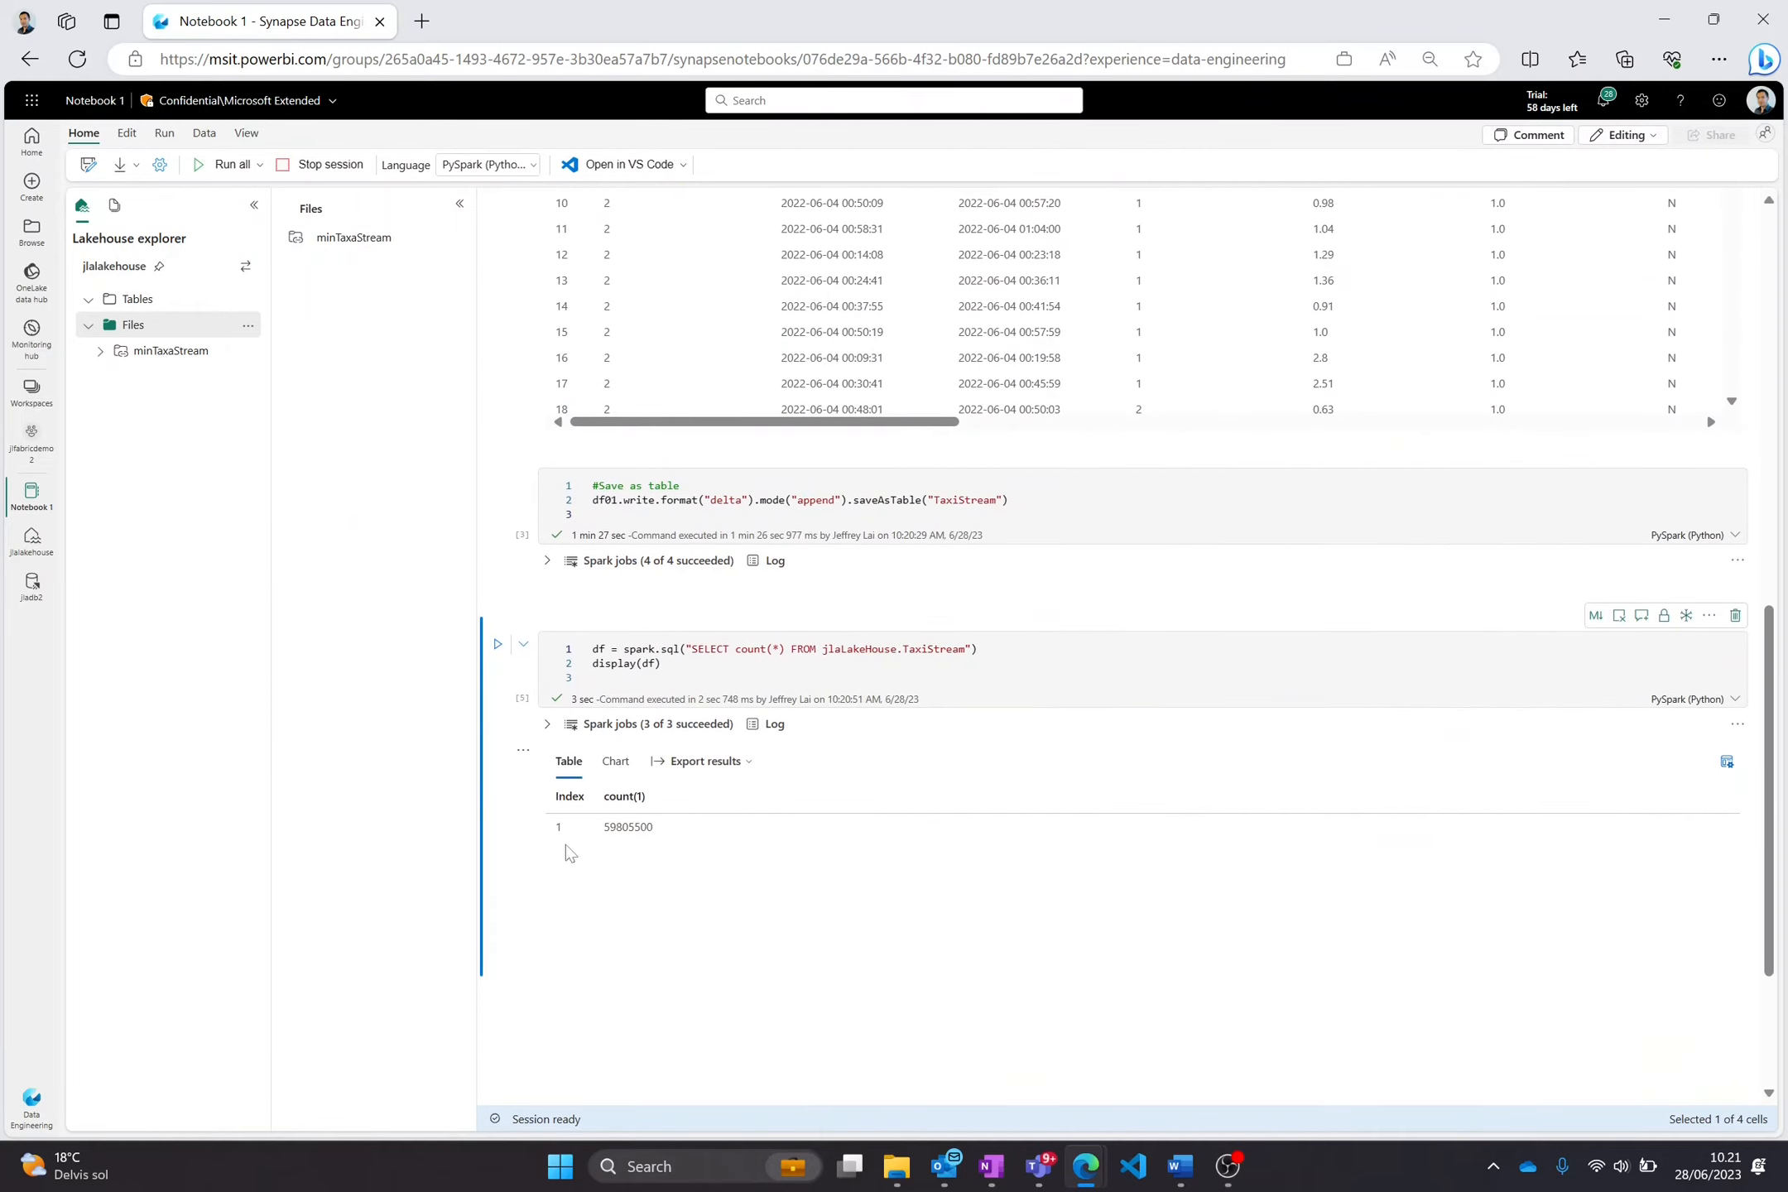
scroll(565, 850, "down", 3)
left_click(556, 722)
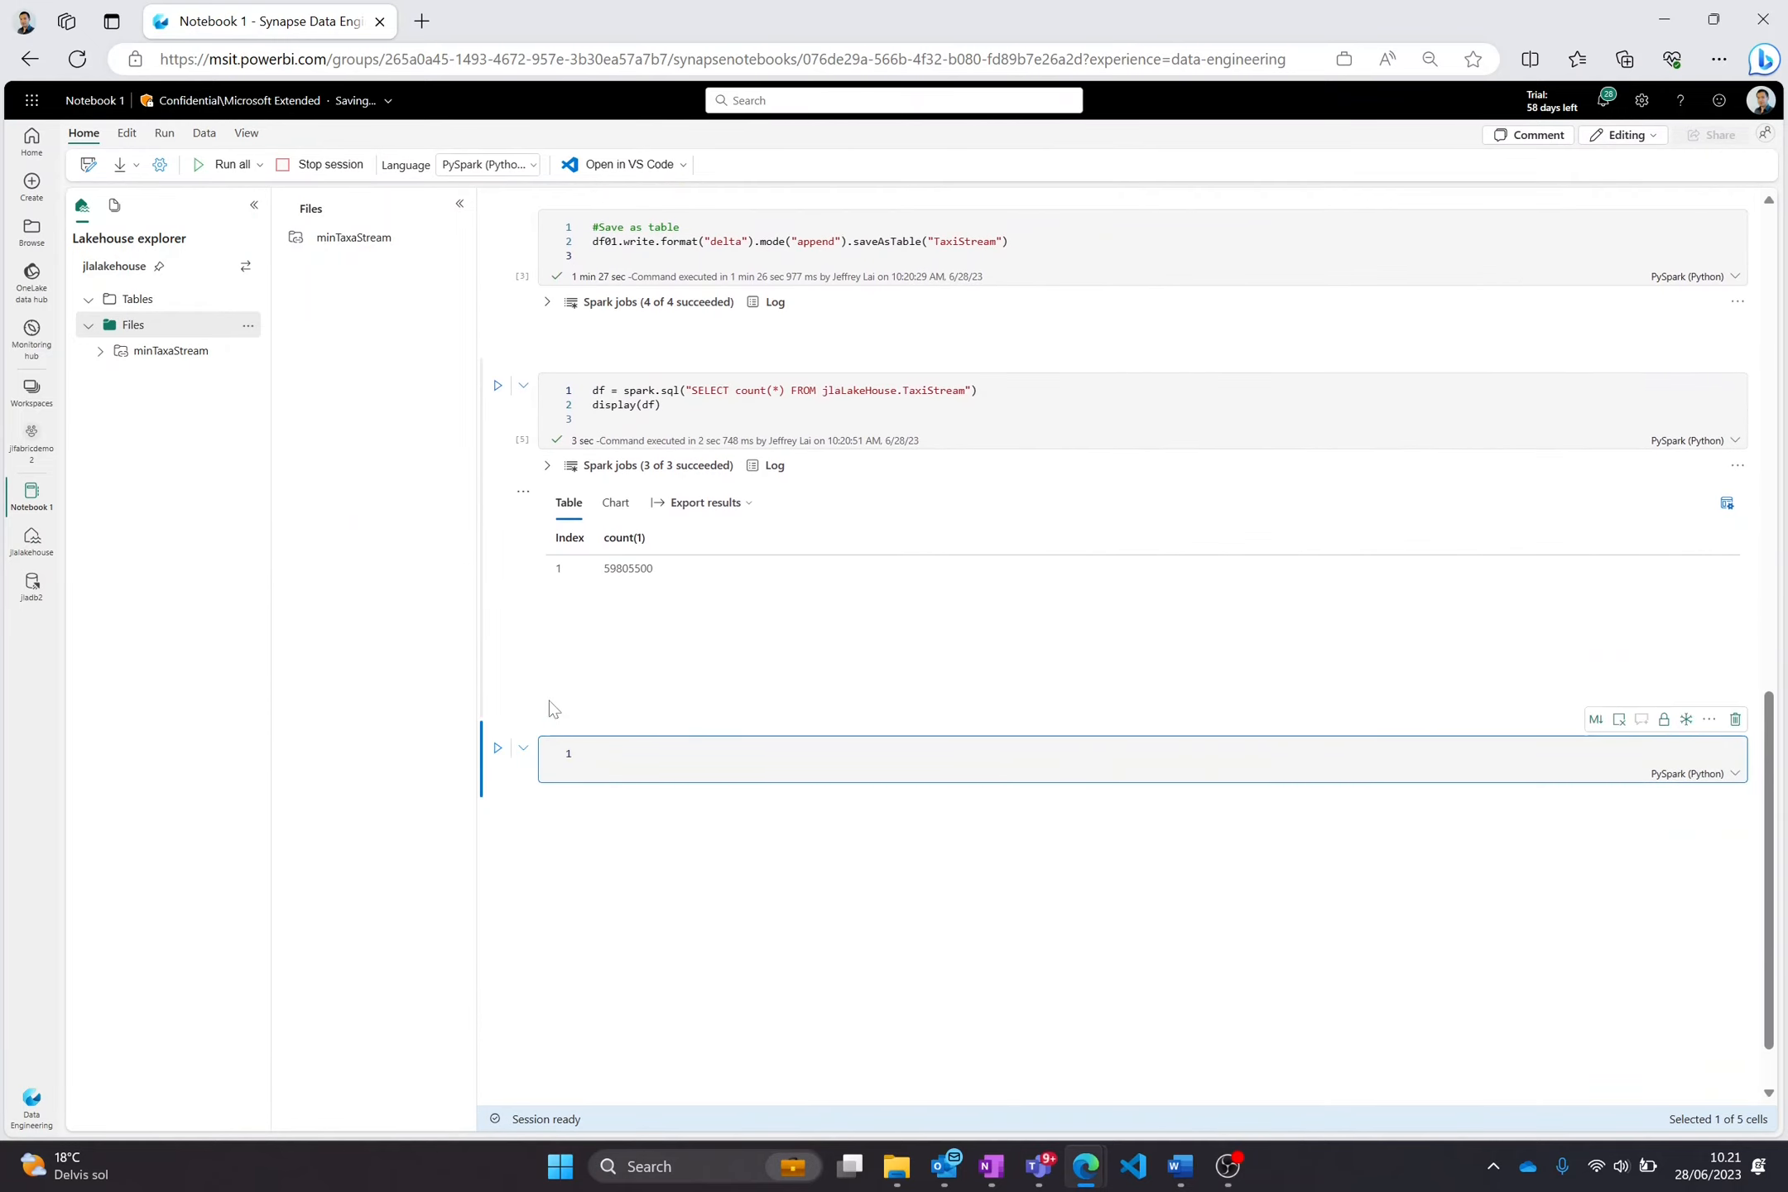
type("from pyspark.sql.functions import col  # Turn csv into table df1 = spark.read.format(\"csv\").option(\"header\",\"true\").option(\"delimiter\", \";\").load(\"Files/VendorMapping.csv\")")
left_click(496, 749)
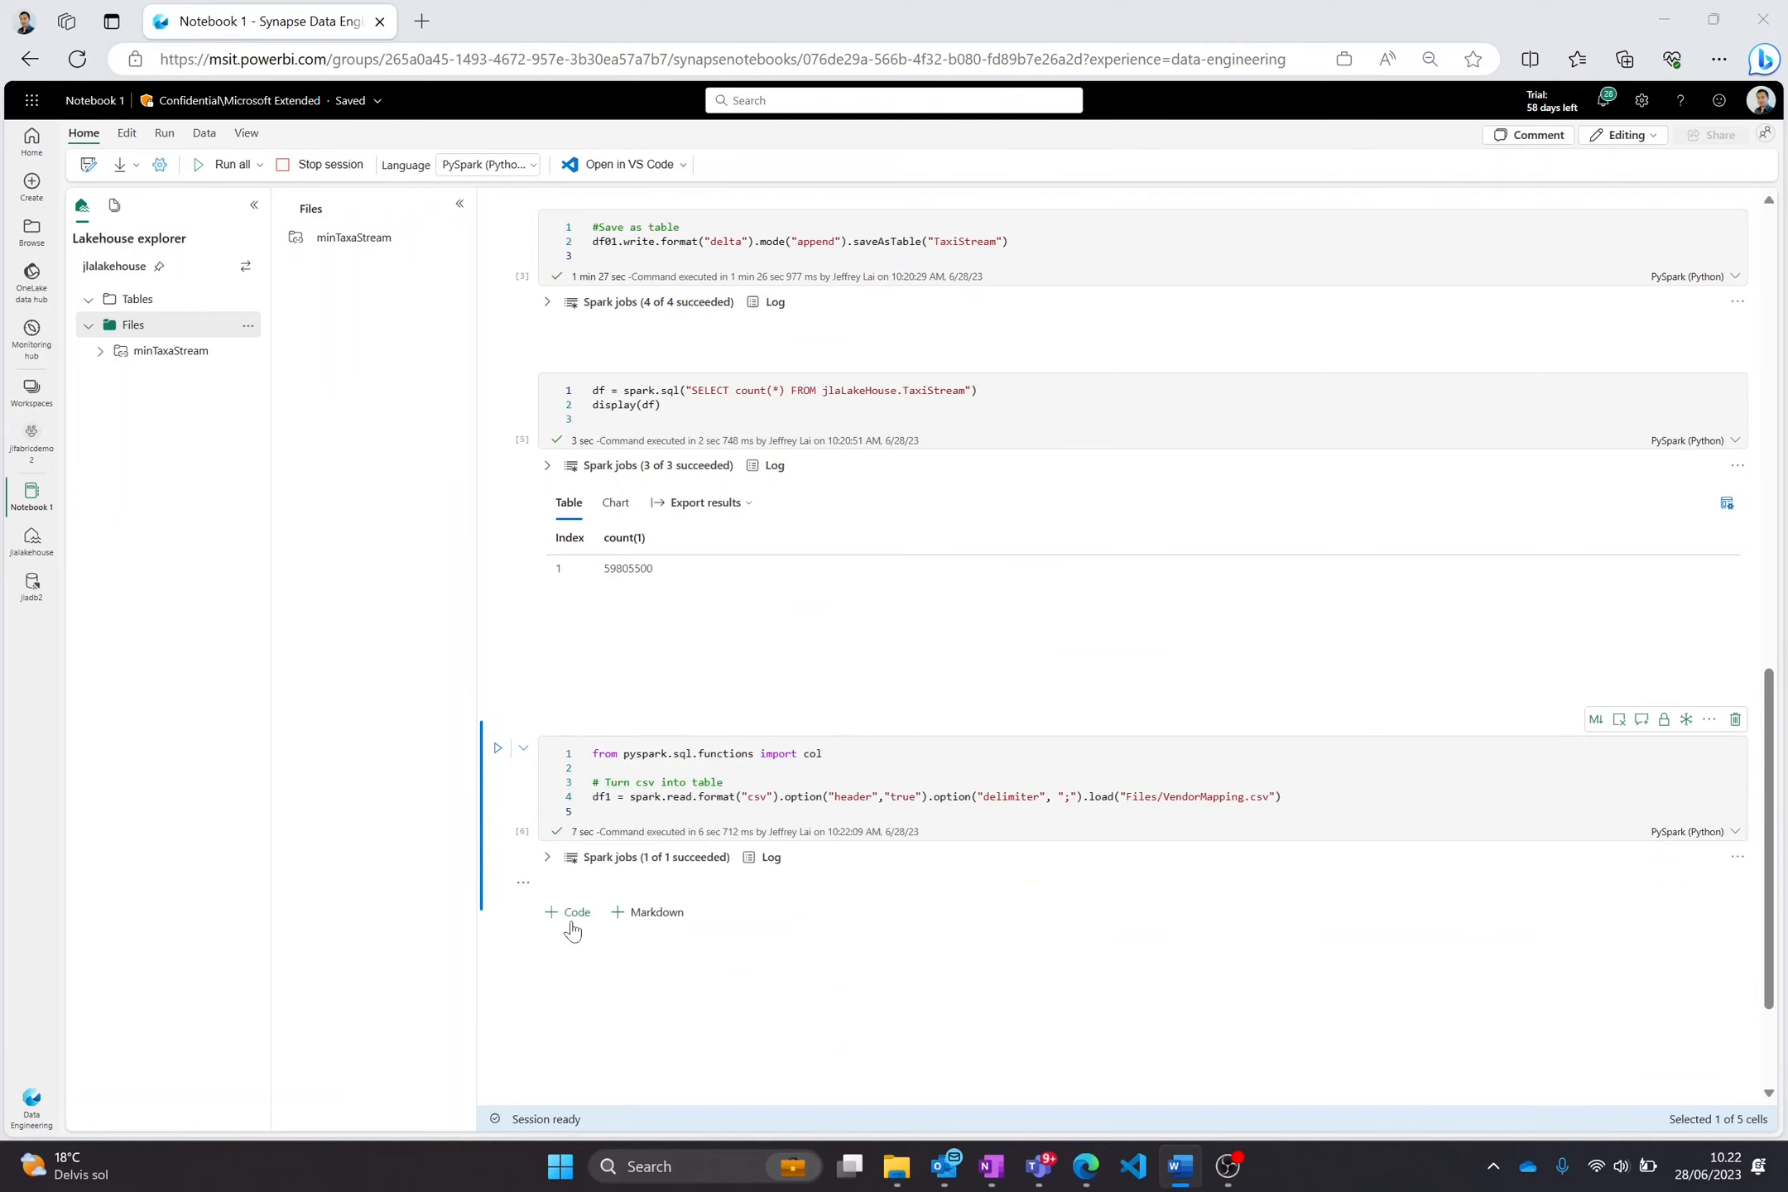
Add and run a cell below the VendorMapping load that casts df1's VendorID column to Integer.
left_click(575, 915)
type("#data preparing - casting data type df1 = df1.withColumn(\"VendorID\",col(\"VendorID\").cast(\"Integer\"))")
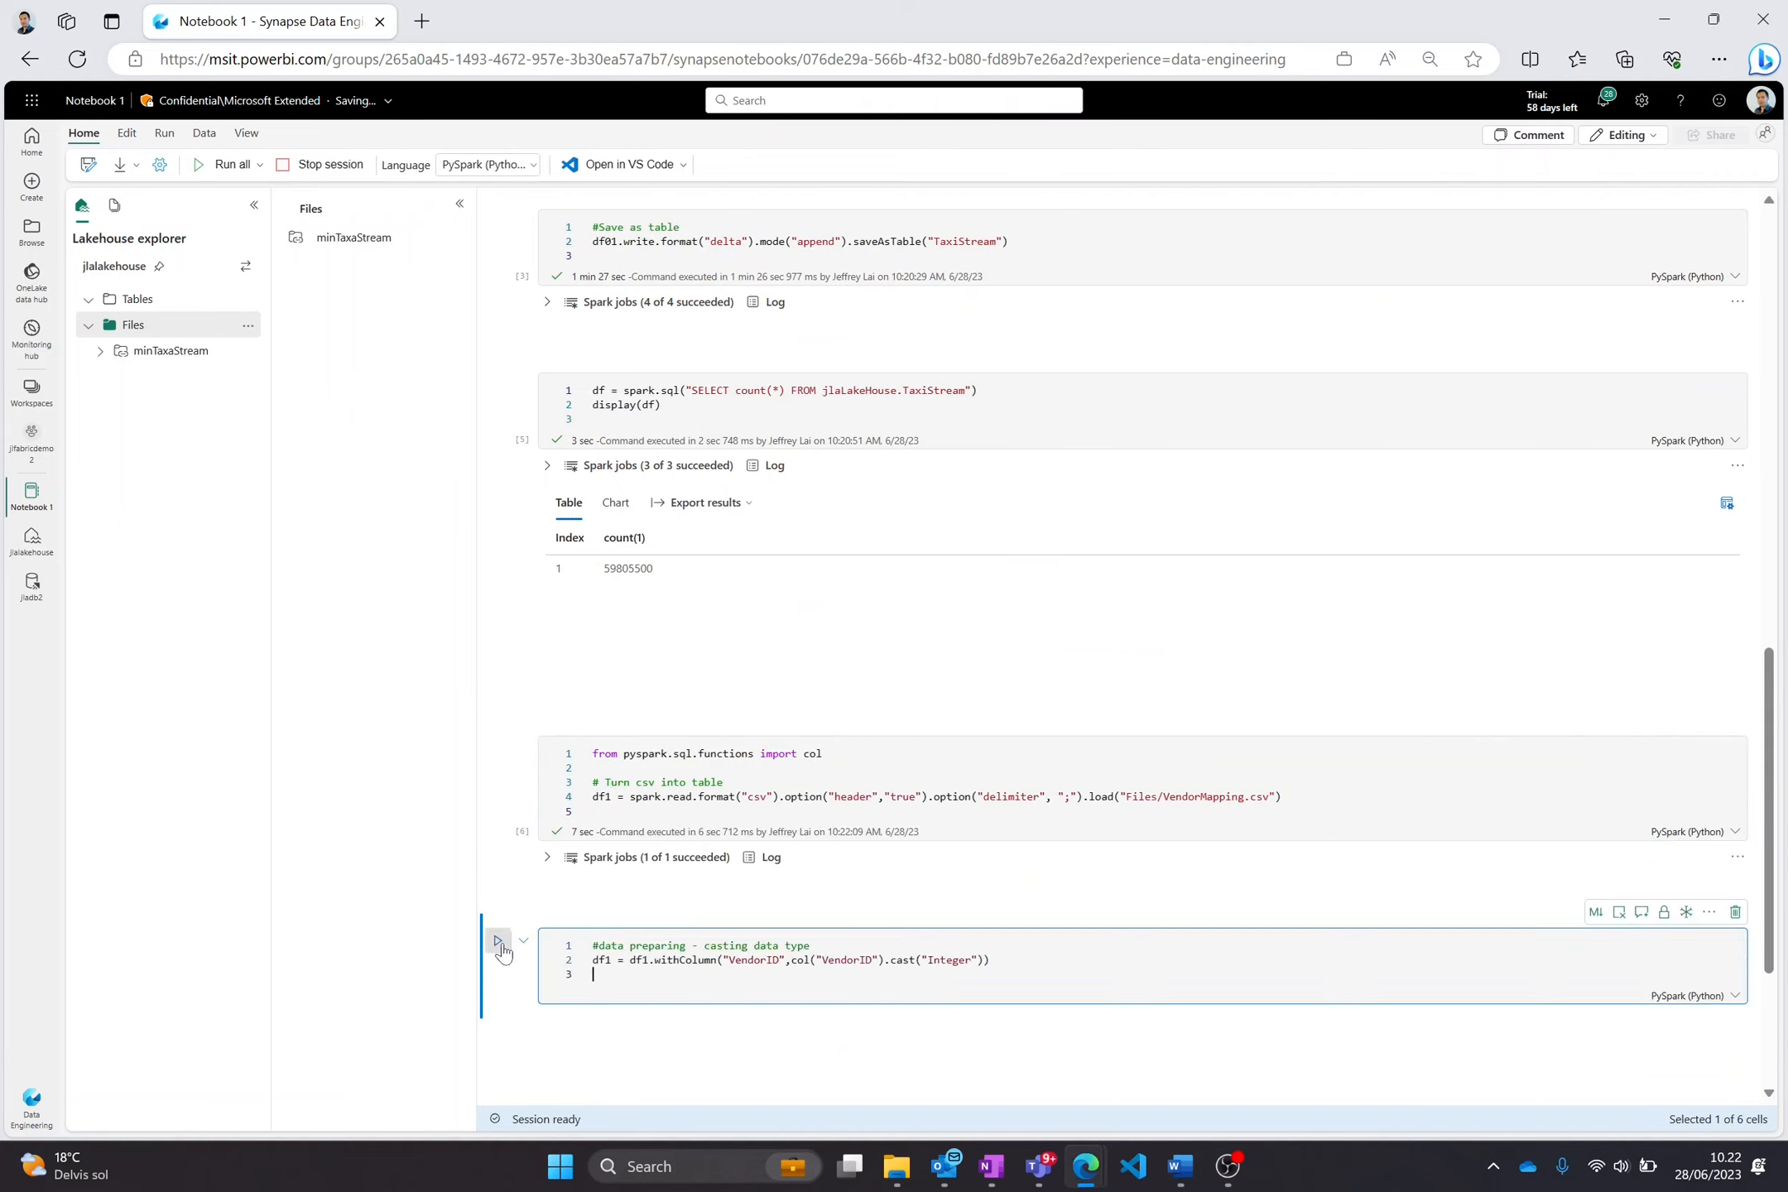
left_click(497, 940)
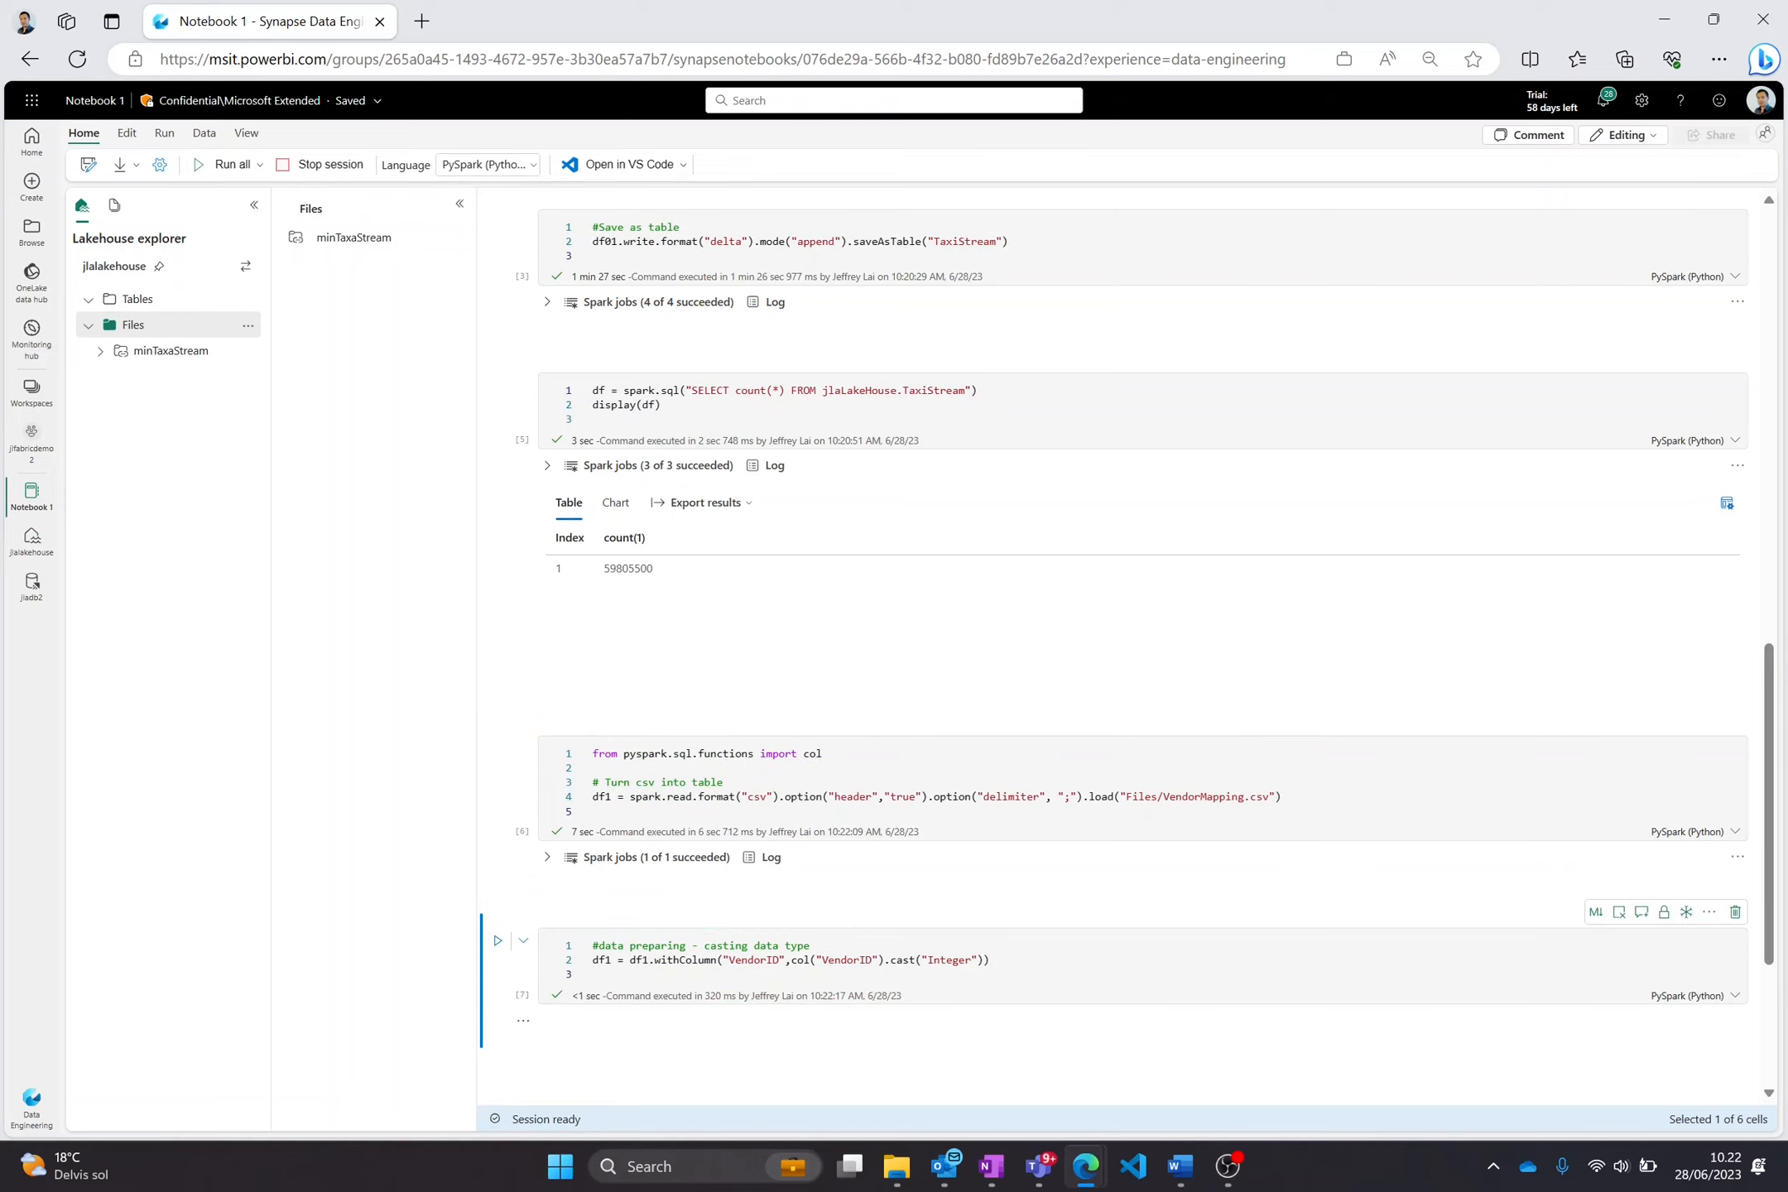
Add and run a cell that displays df1 and saves it as delta table dimvendor in overwrite mode, and refresh the lakehouse tables.
key("alt+Tab")
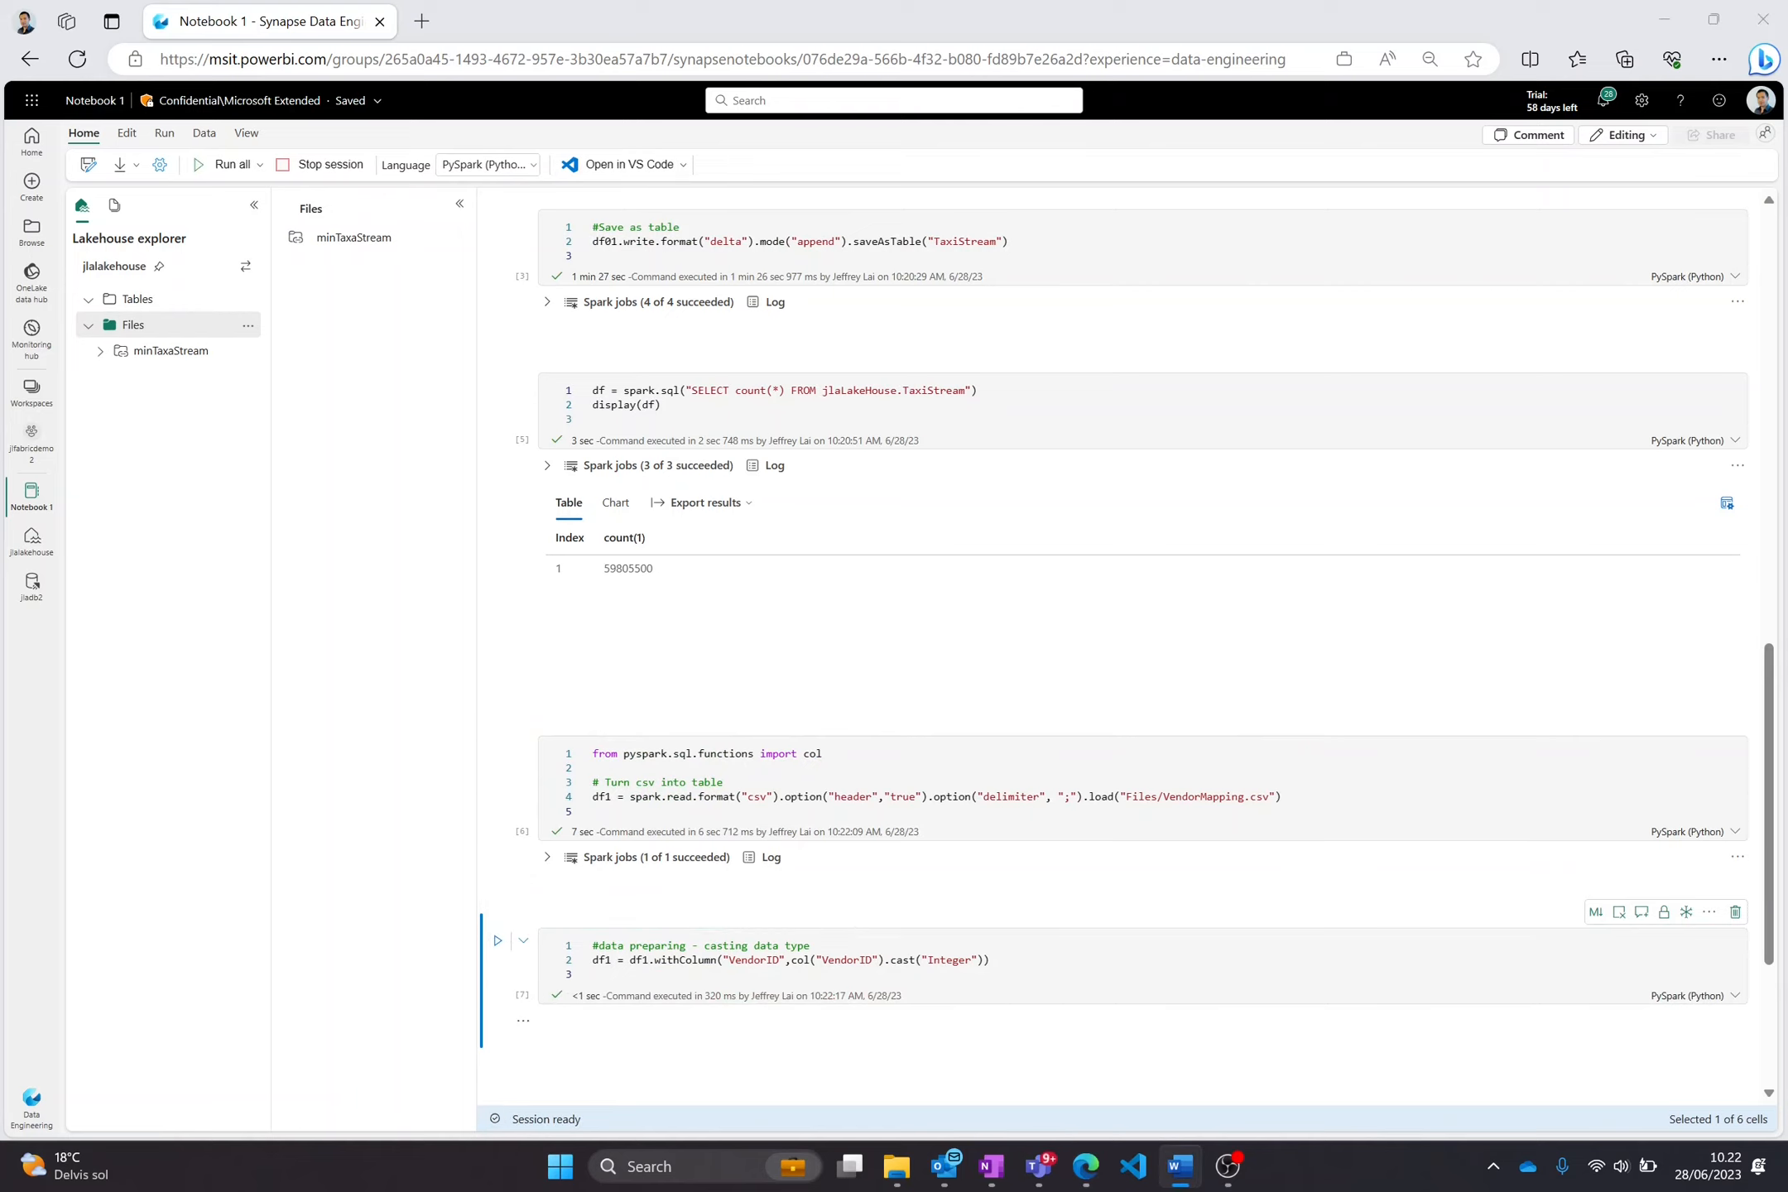
scroll(584, 1028, "down", 3)
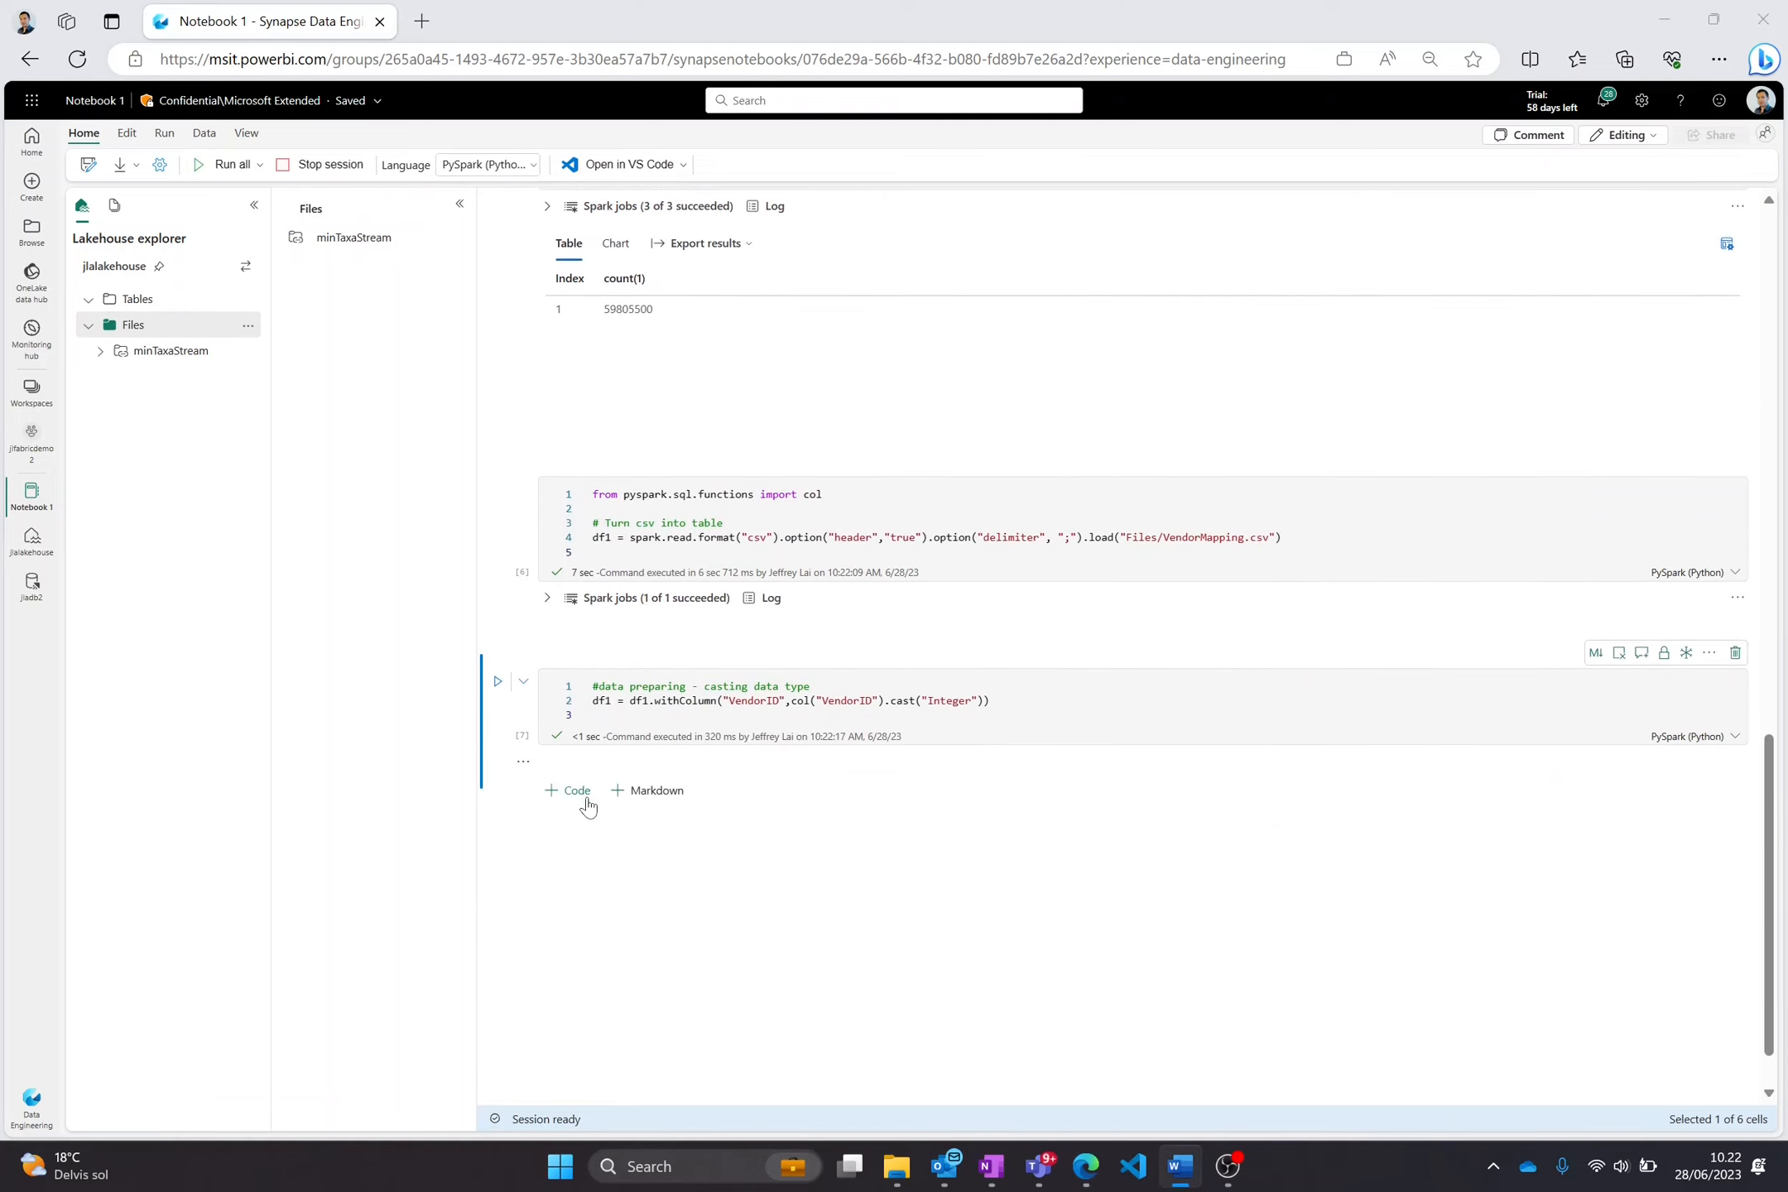
left_click(579, 800)
type("display(df1) df1.write.format(\"delta\").mode(\"overwrite\").saveAsTable(\"dimvendor\")")
left_click(498, 819)
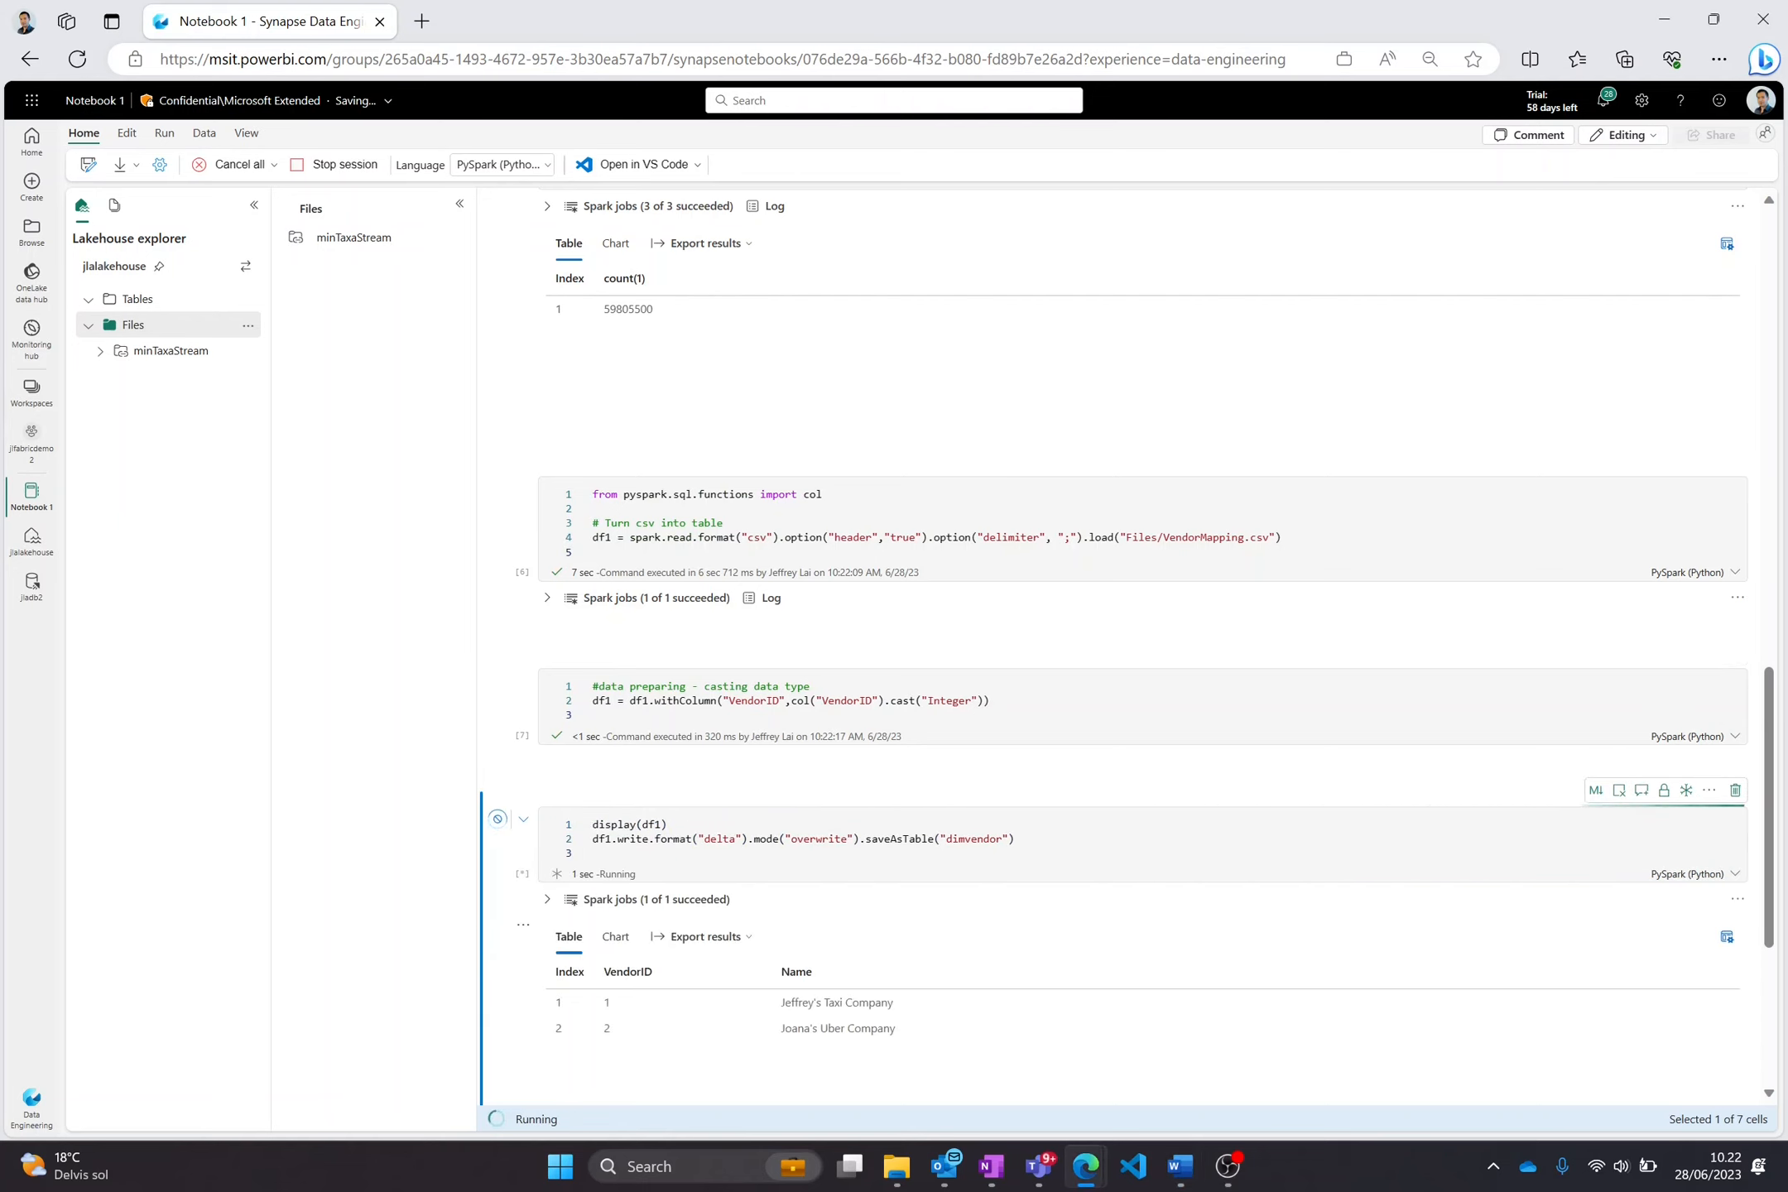
left_click(247, 301)
left_click(281, 333)
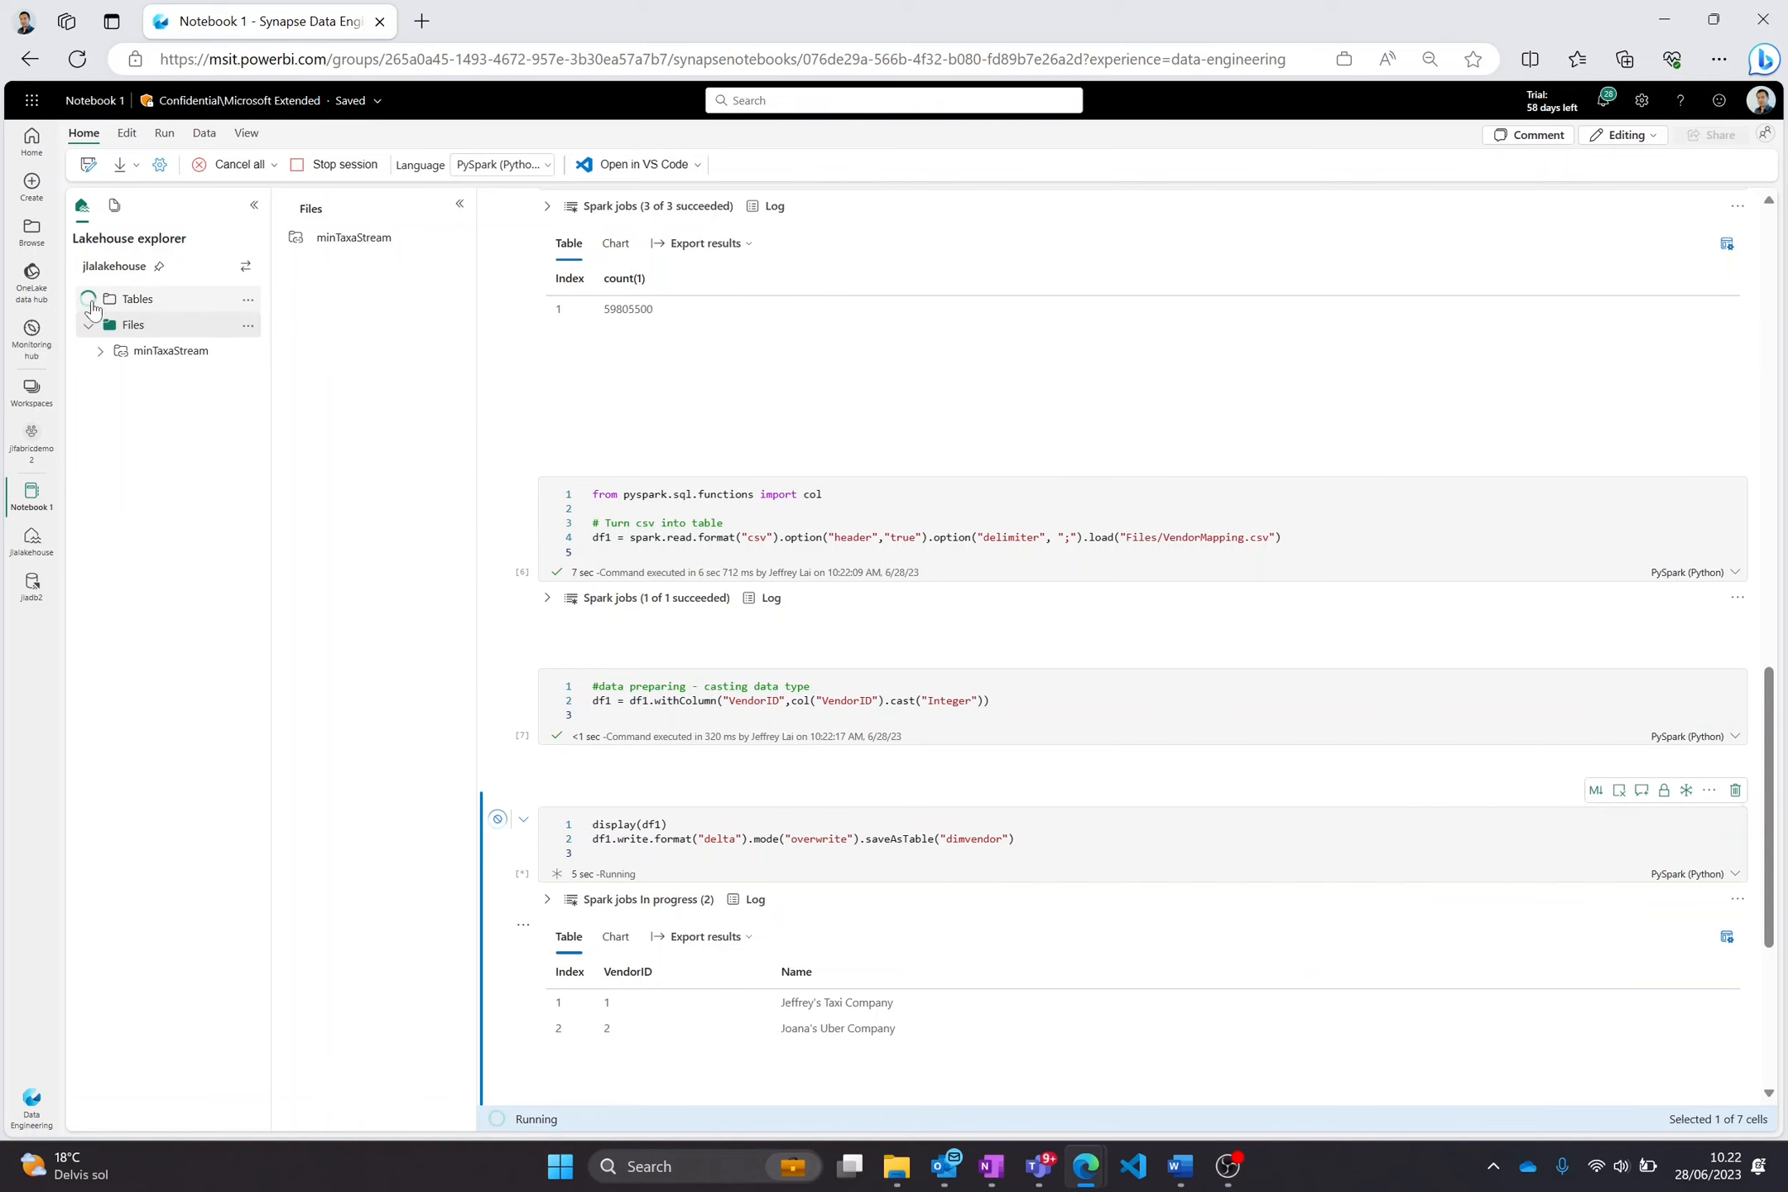
Add and run a cell inner joining jlaLakeHouse.TaxiStream with jlaLakeHouse.dimvendor on VendorID, LIMIT 1000, as df2, and inspect the displayed vendor columns.
key("alt+Tab")
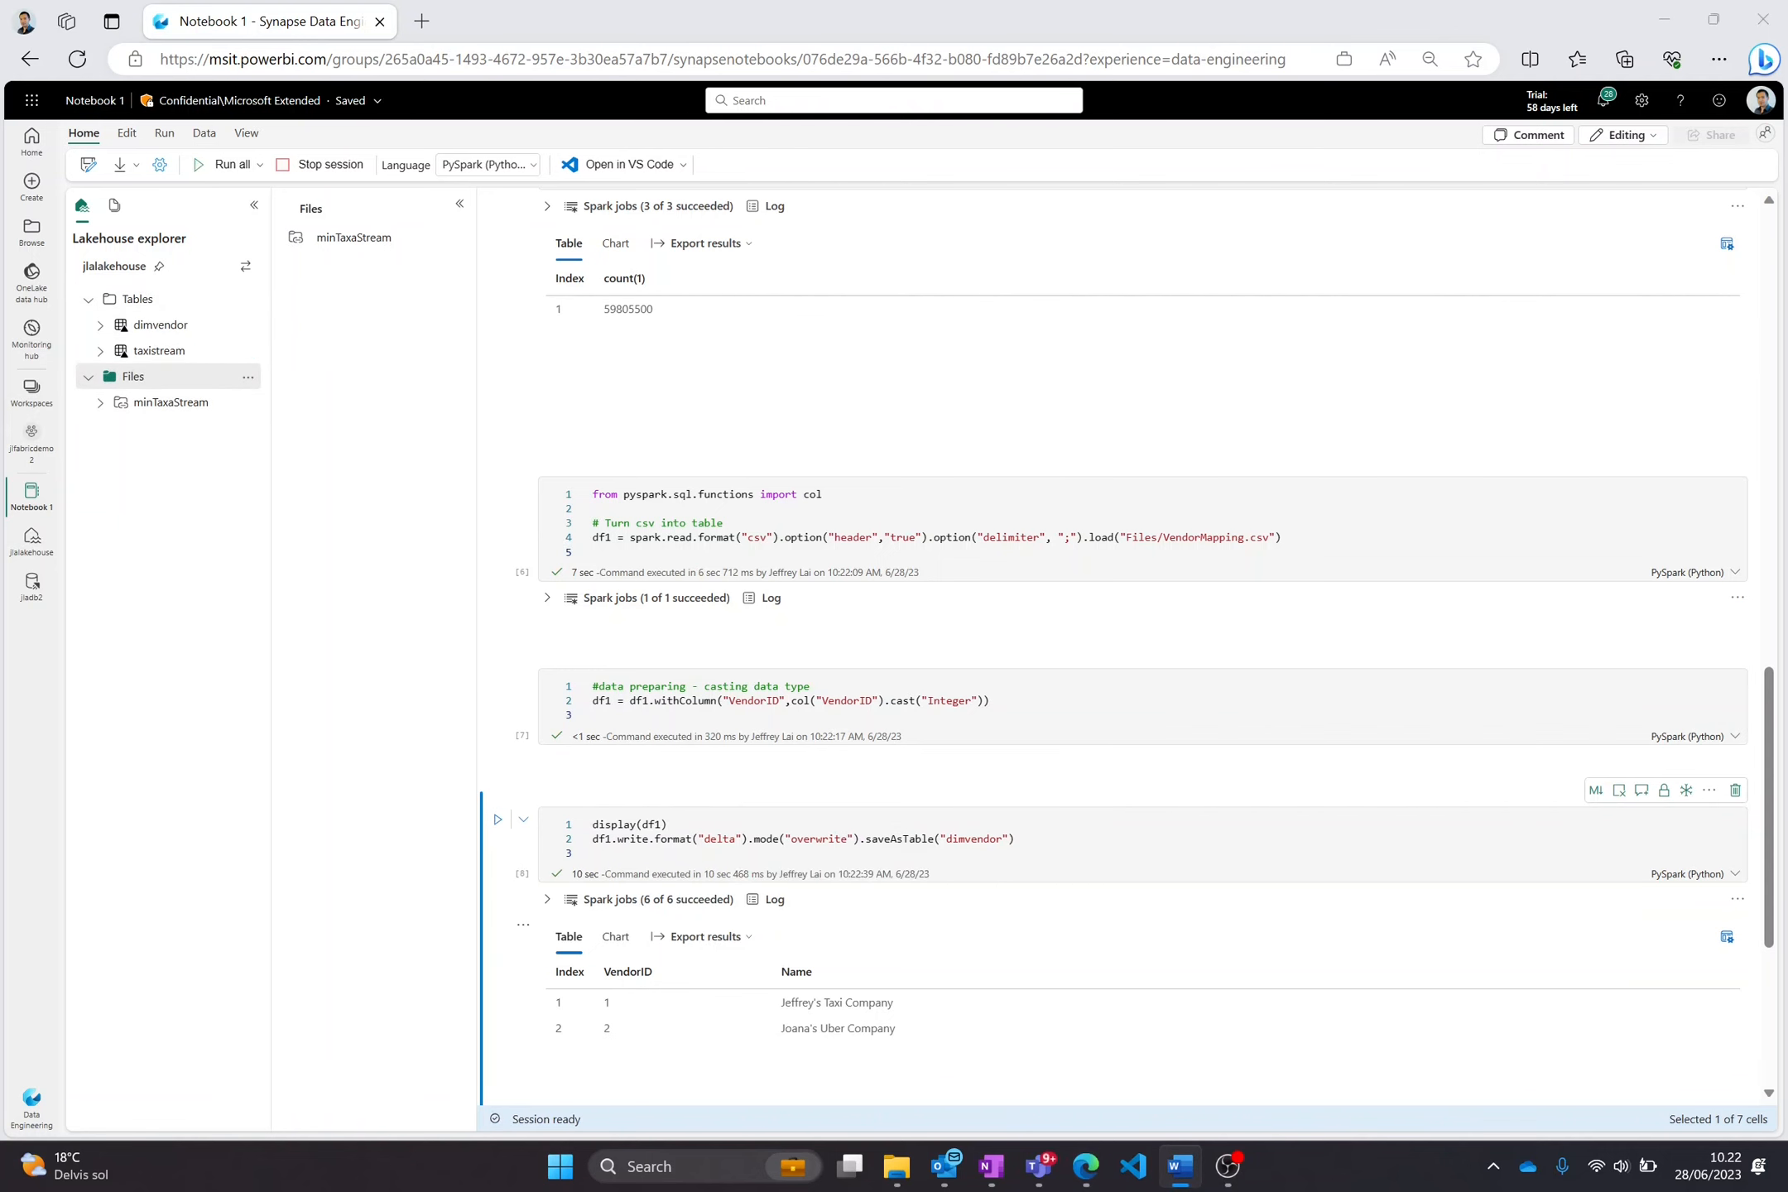
scroll(606, 1013, "down", 3)
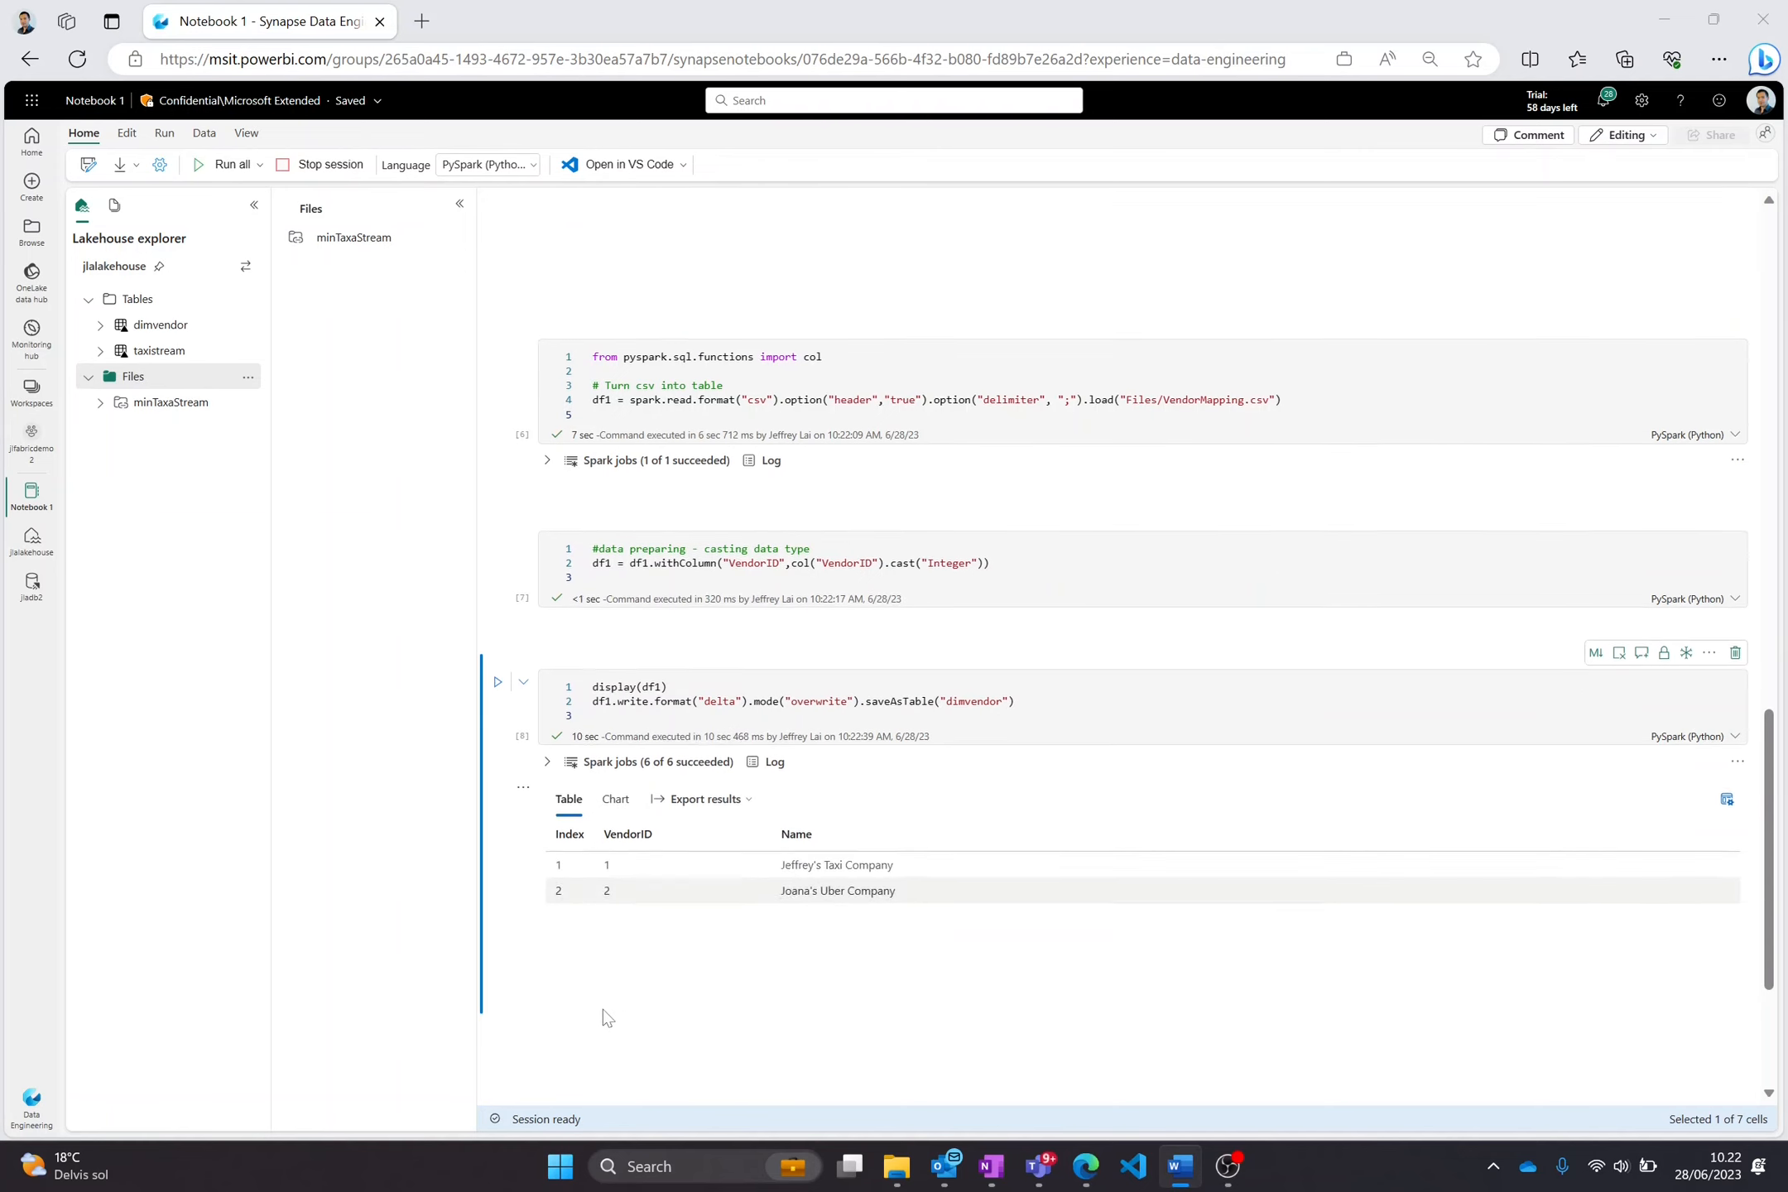
left_click(593, 901)
type("# Join csv with table df2 = spark.sql(\"SELECT * FROM jlaLakeHouse3.TaxiStream a inner join jlaLakeHouse3.dimvendor b on a.vendorID = b.VendorID LIMIT 1000\") display(df2)")
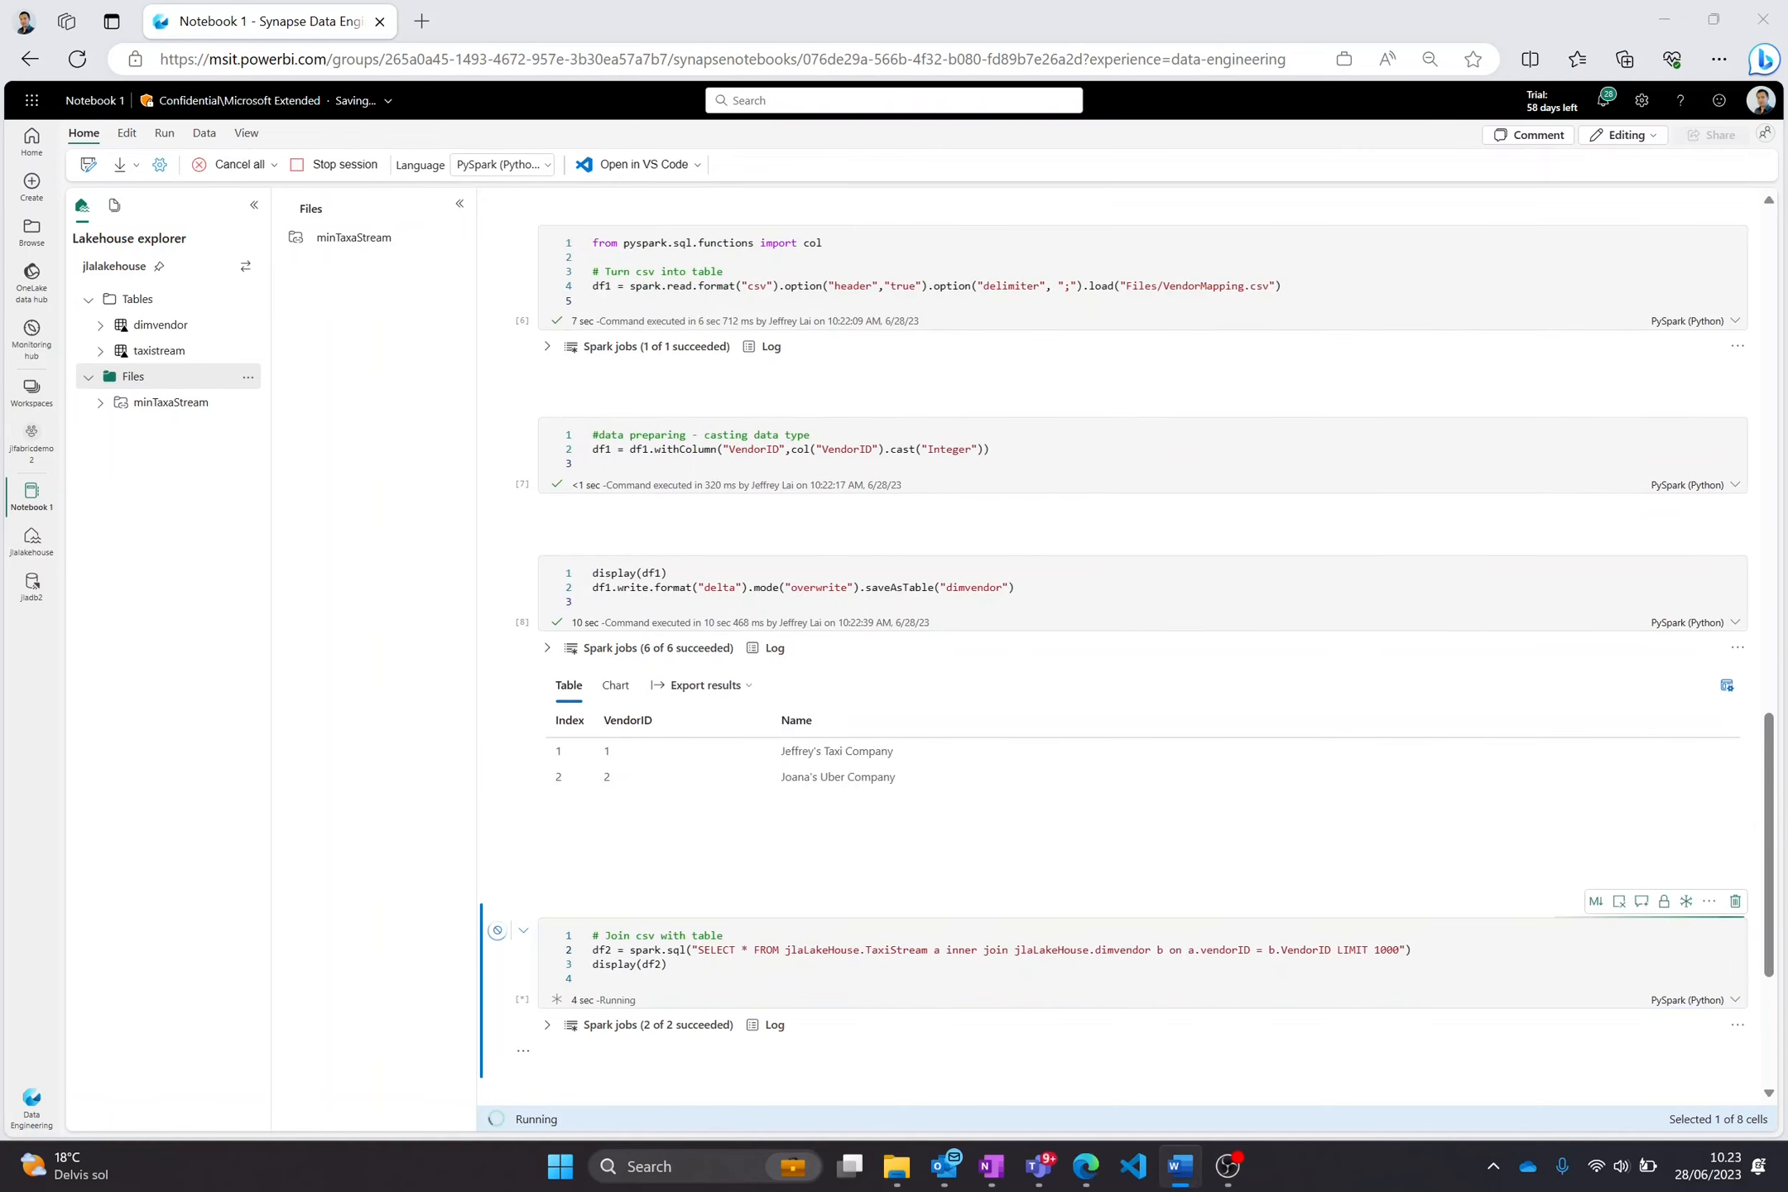
scroll(1297, 745, "down", 7)
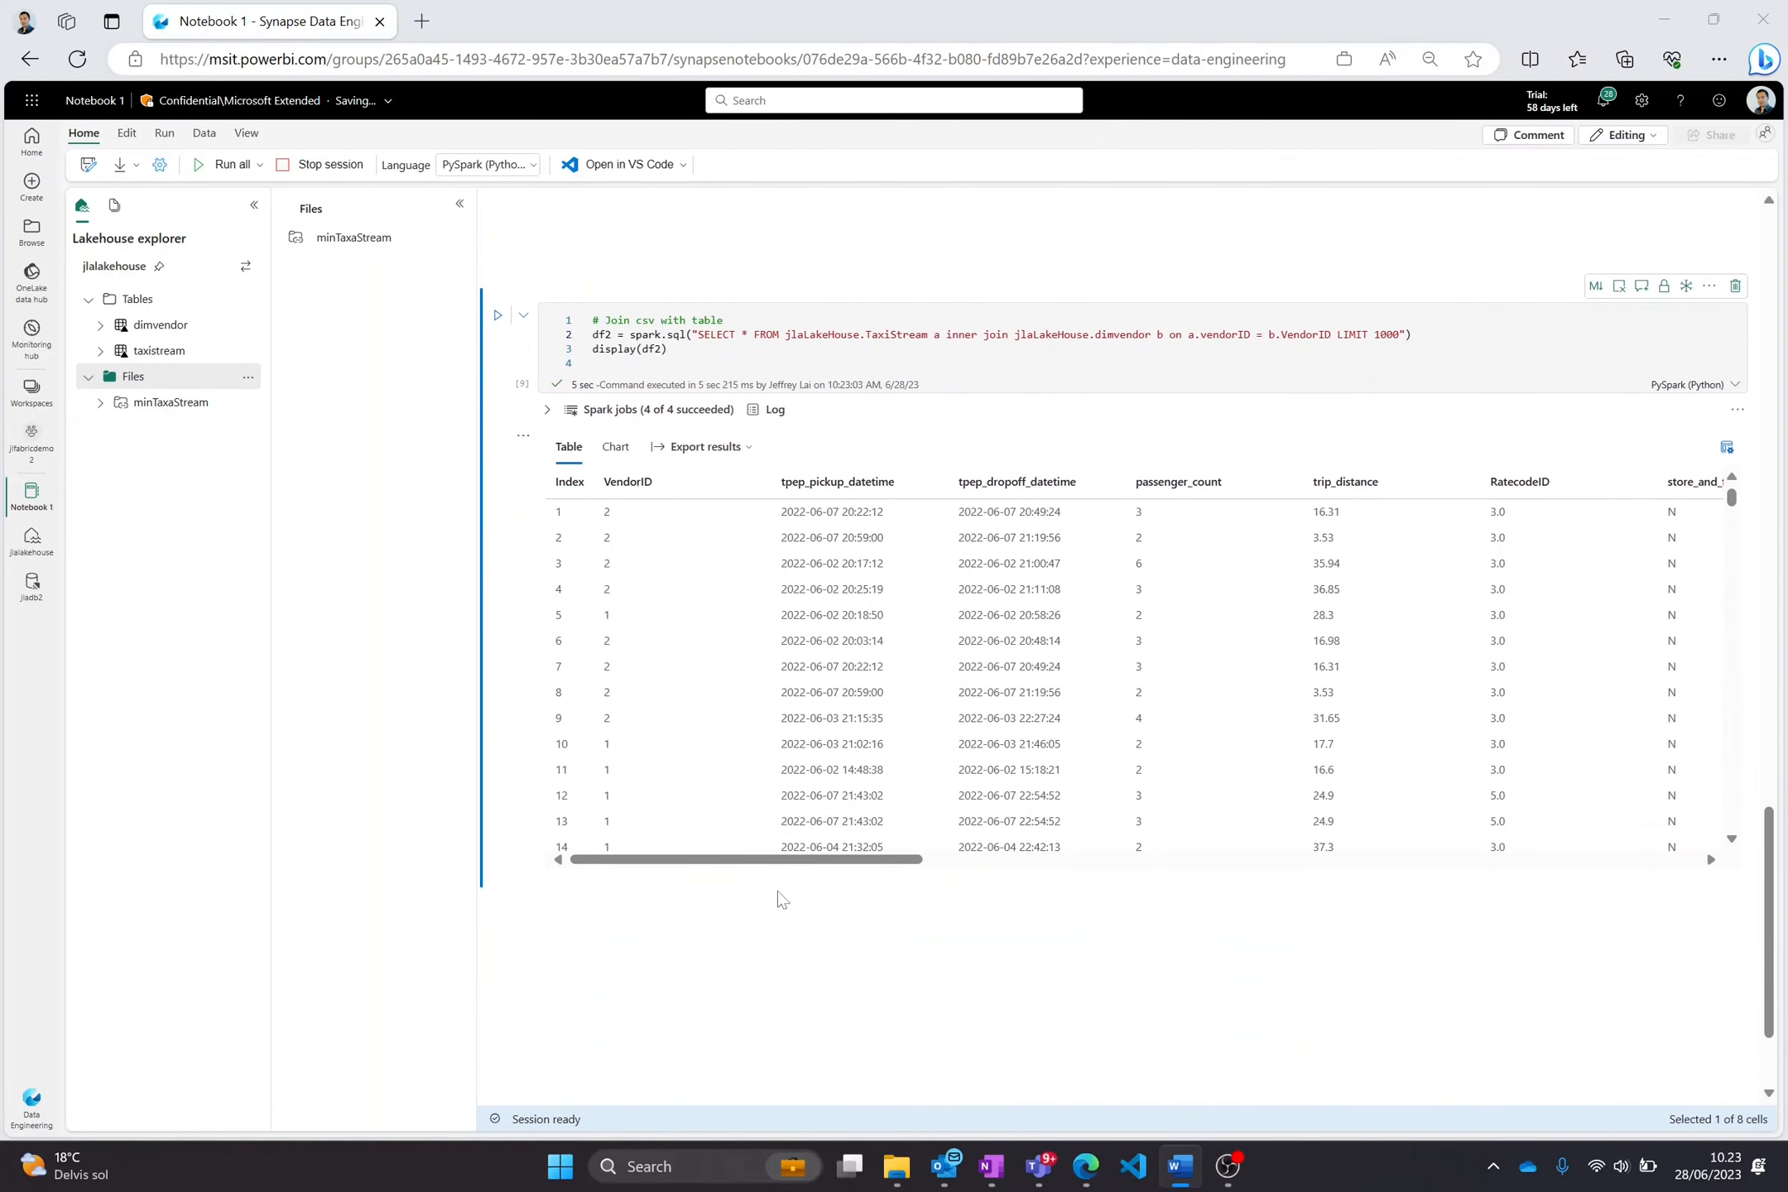
left_click_drag(782, 866, 1560, 866)
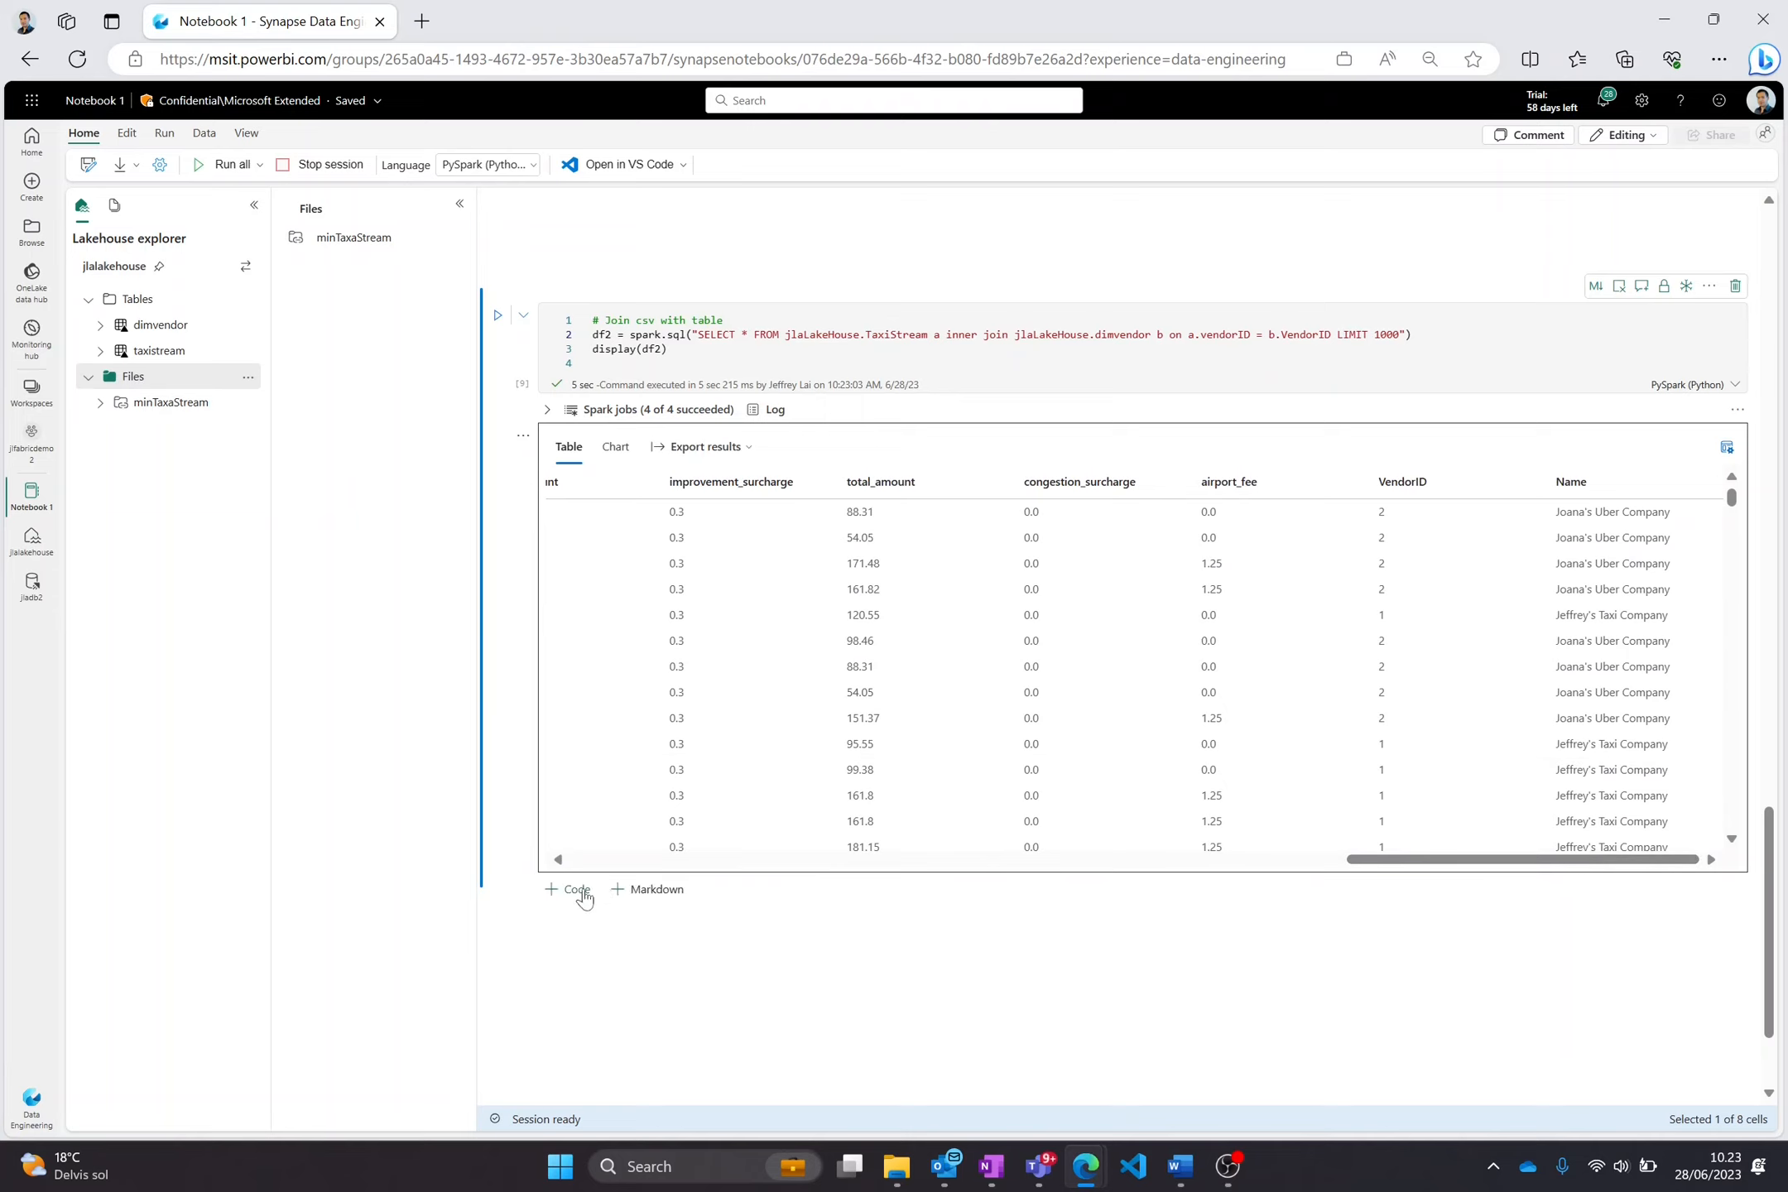
Add and run a cell loading Files/LocationMapping.csv, casting LocationID to Integer and overwriting delta table dimlocation, and refresh the lakehouse tables.
left_click(577, 889)
type("from pyspark.sql.functions import col  # Turn csv into table df1 = spark.read.format(\"csv\").option(\"header\",\"true\").option(\"delimiter\", \";\").load(\"Files/LocationMapping.csv\") display(df1) df1 = df1.withColumn(\"LocationID\",col(\"LocationID\").cast(\"Integer\")) df1.write.format(\"delta\").mode(\"overwrite\").saveAsTable(\"dimlocation\")")
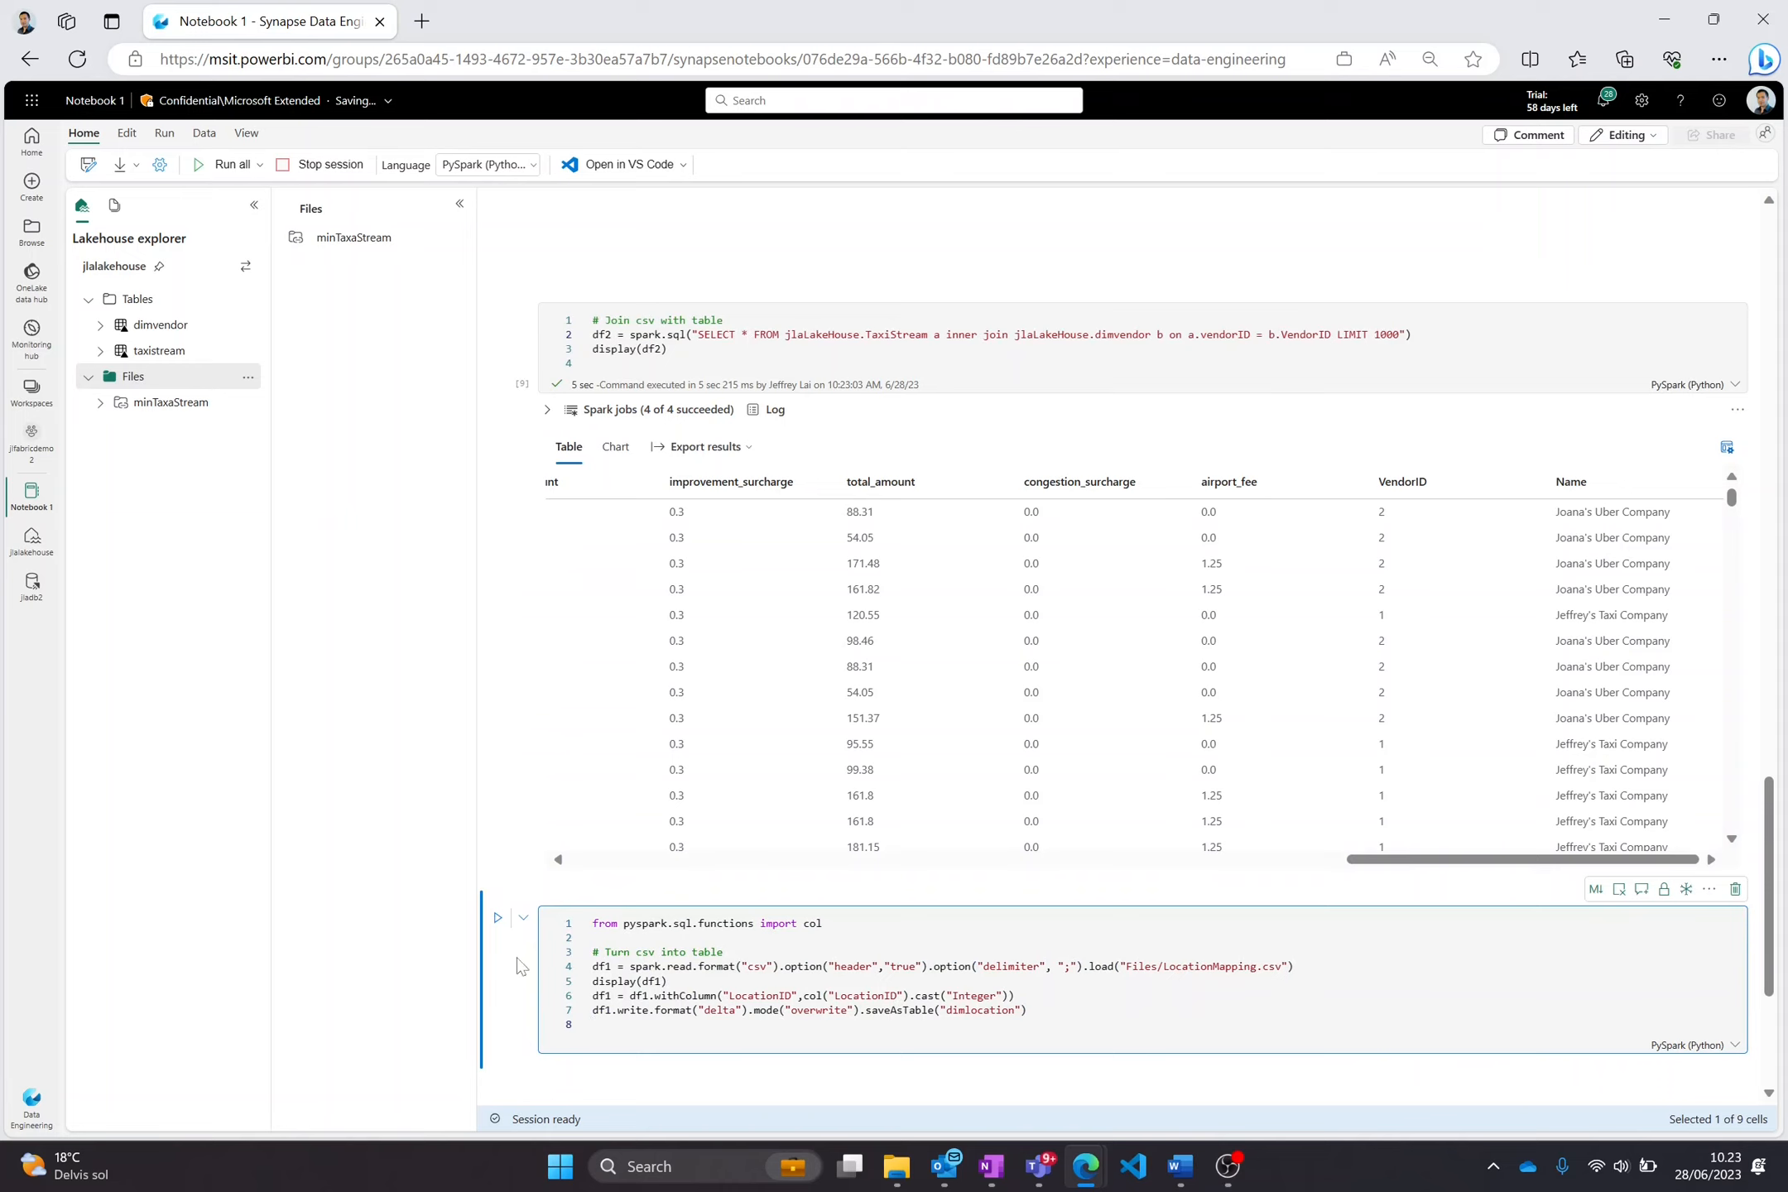
left_click(497, 917)
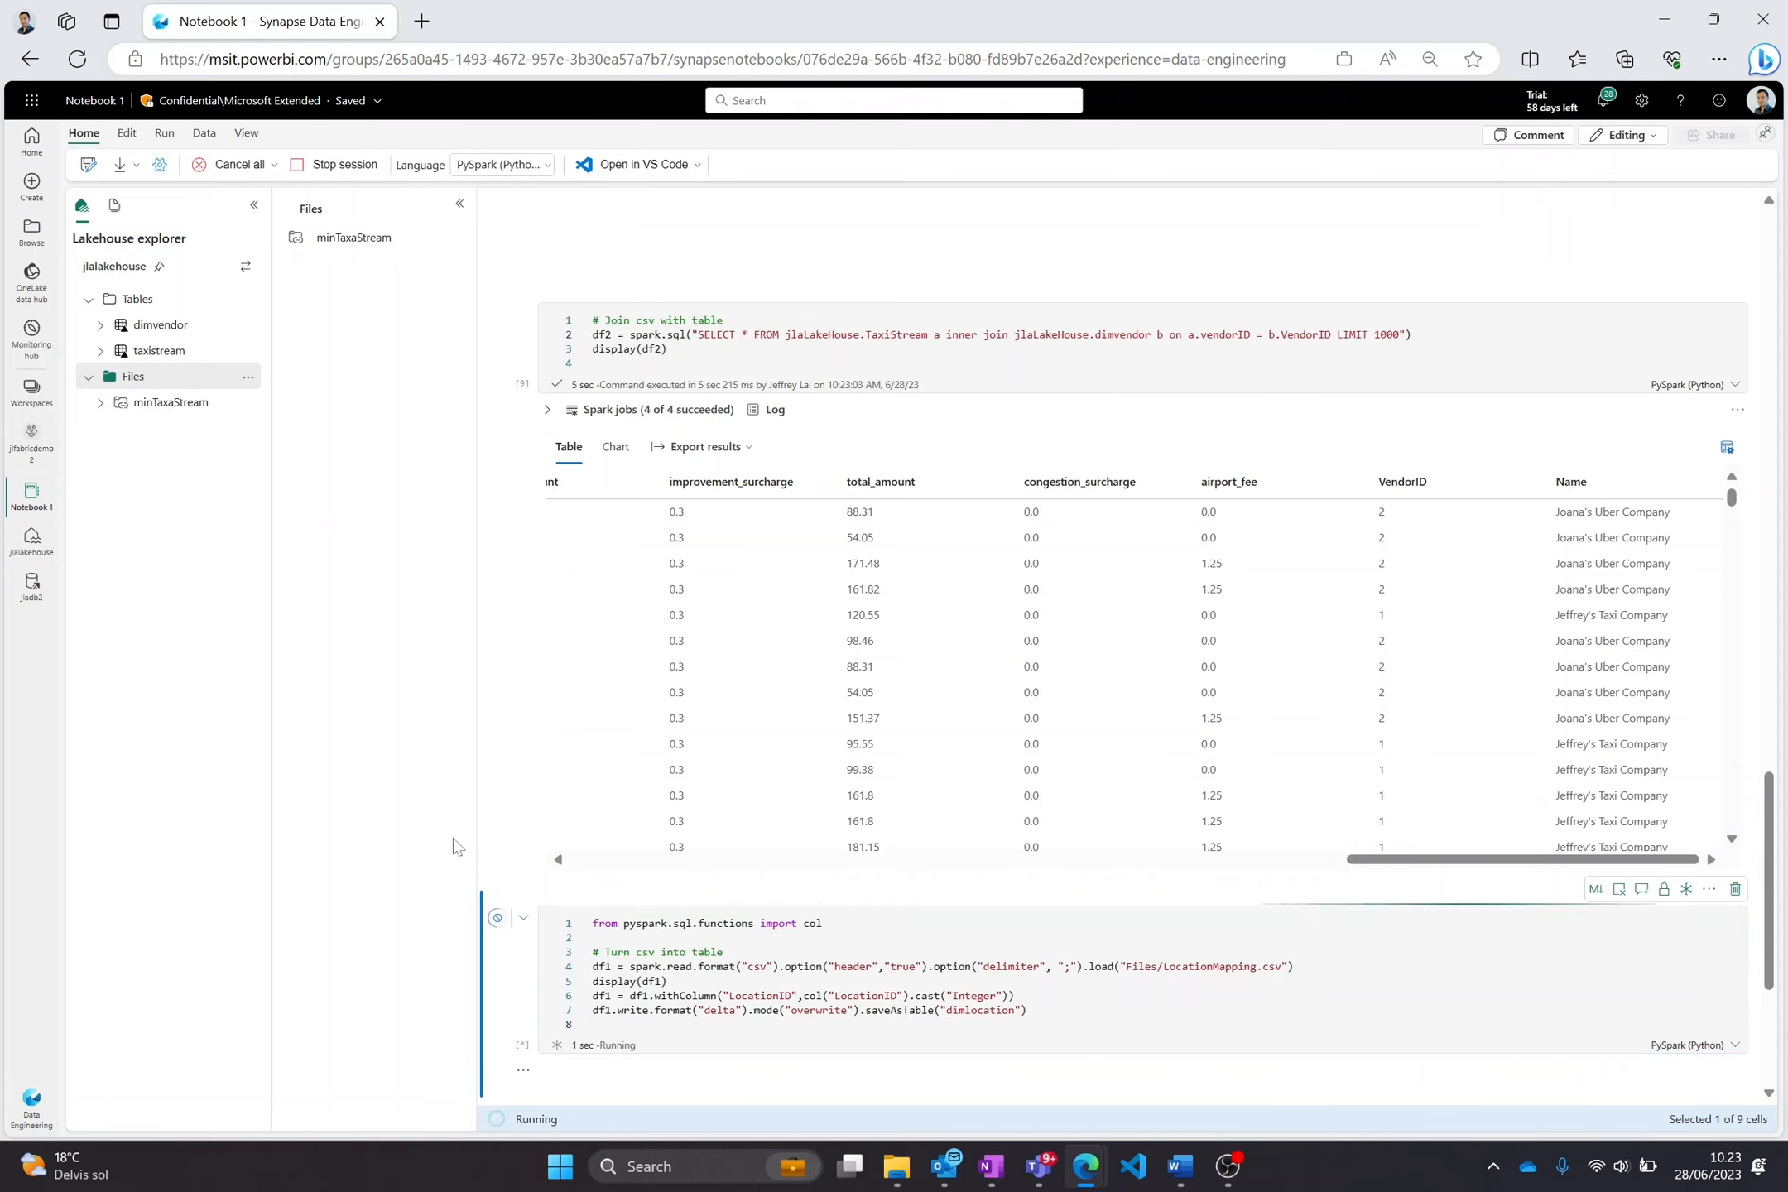
left_click(248, 299)
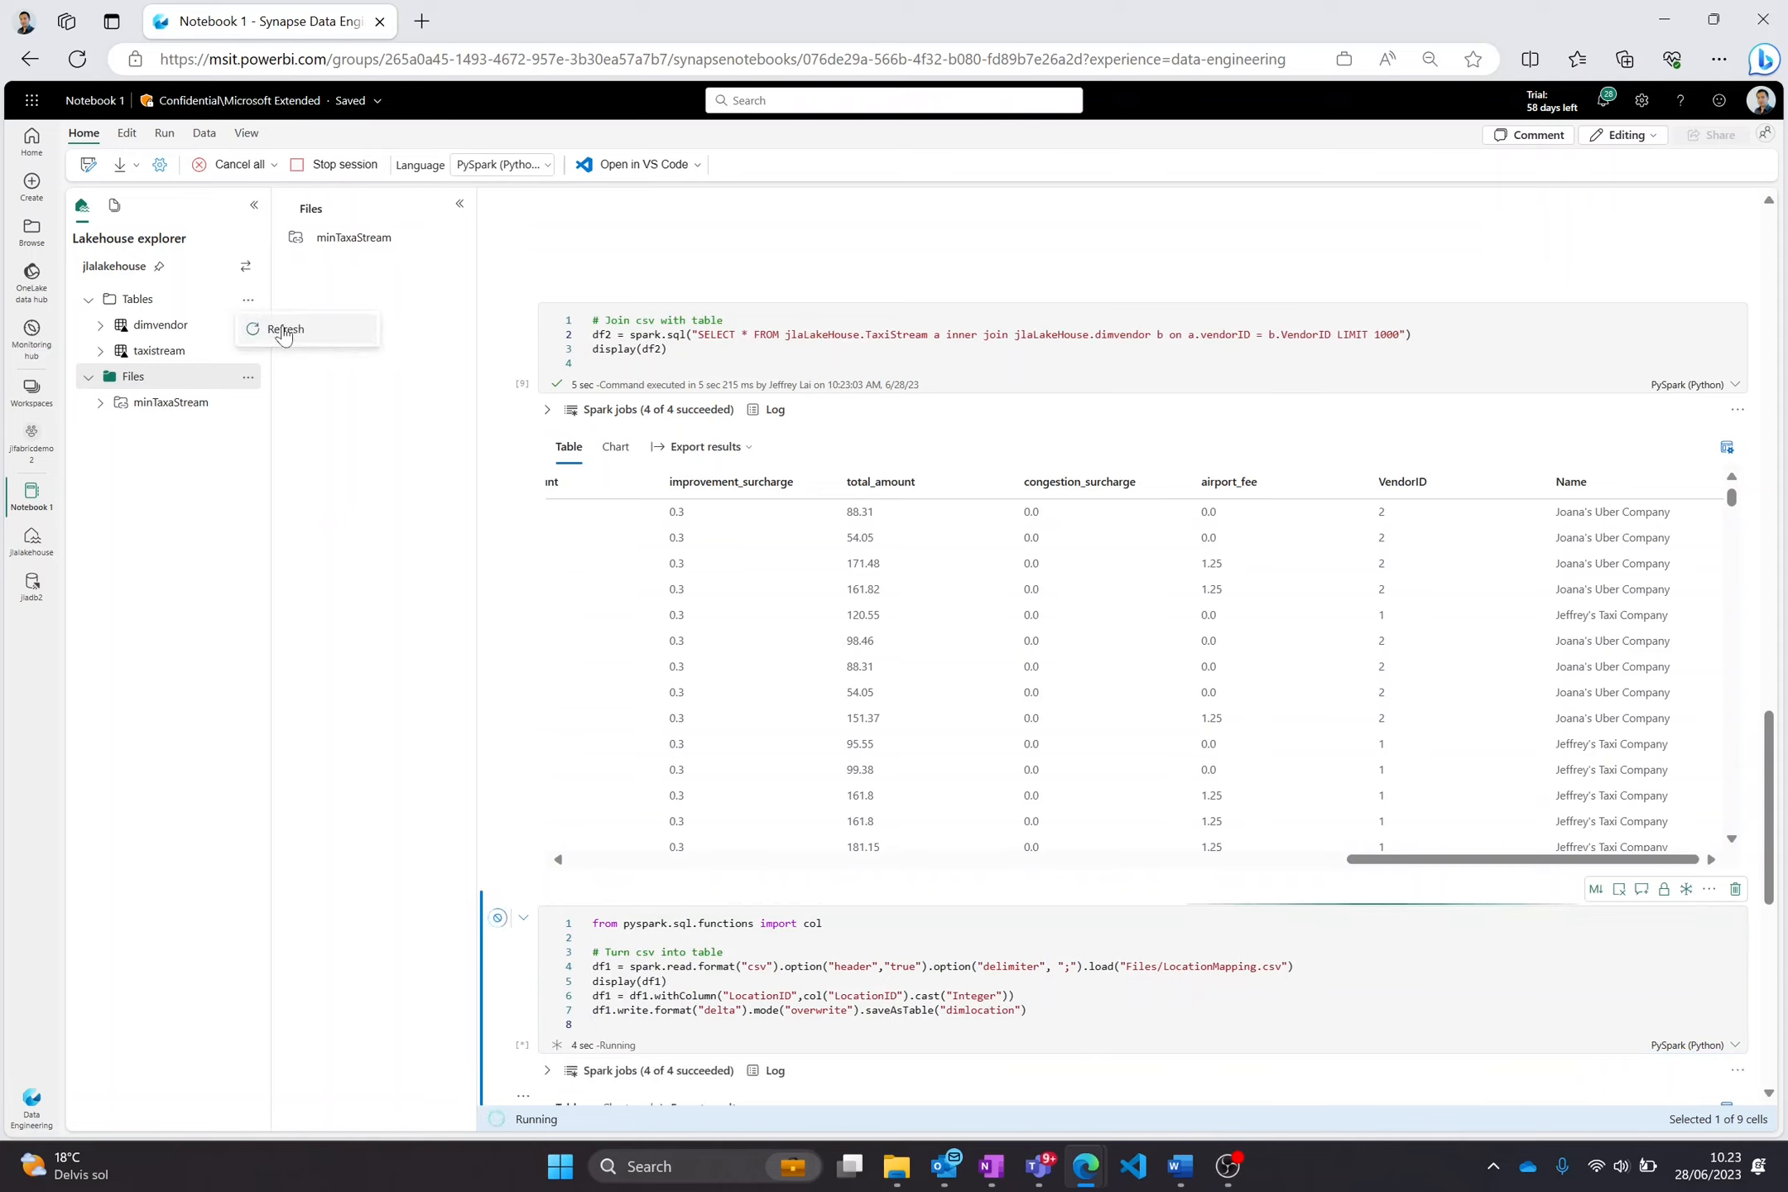
left_click(284, 330)
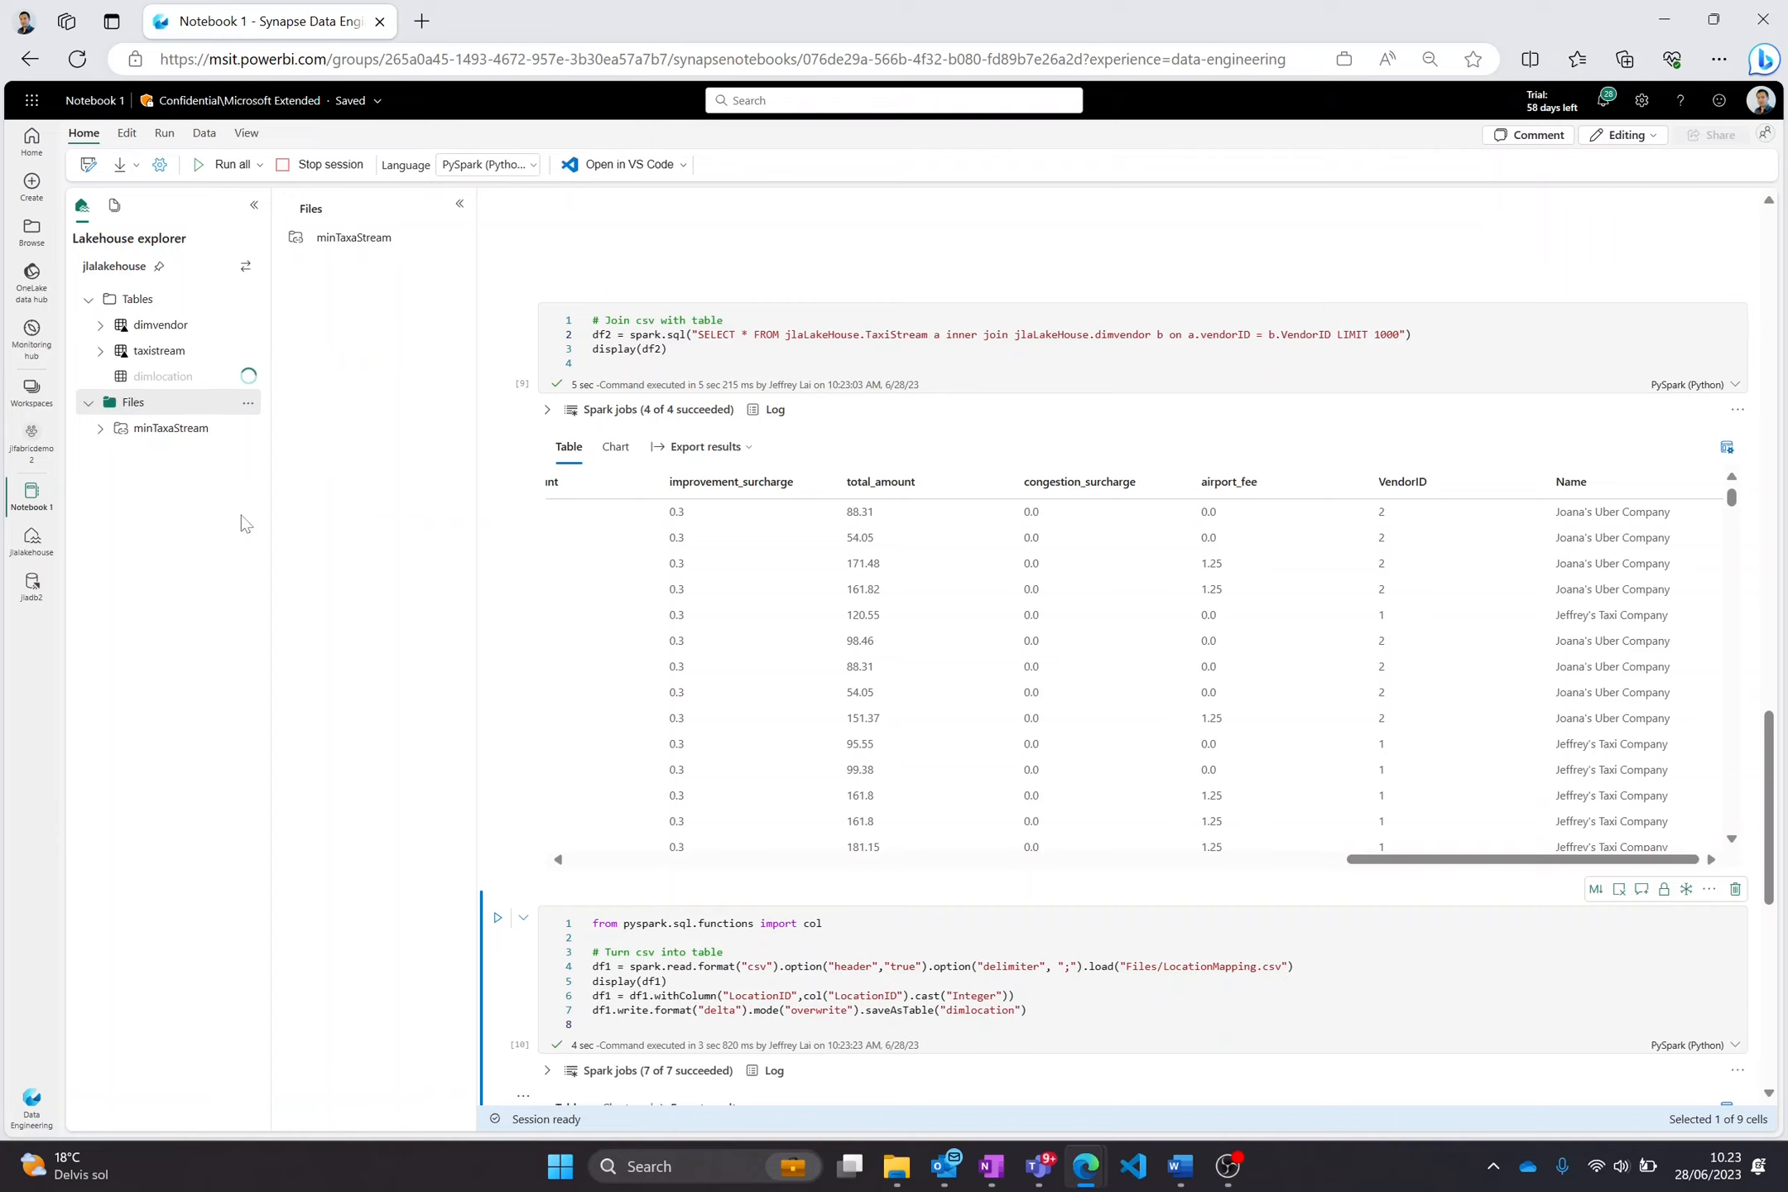
Switch jlalakehouse to its SQL endpoint and run a new SQL query: select * from [jlalakehouse].[dbo].[taxistream].
left_click(31, 542)
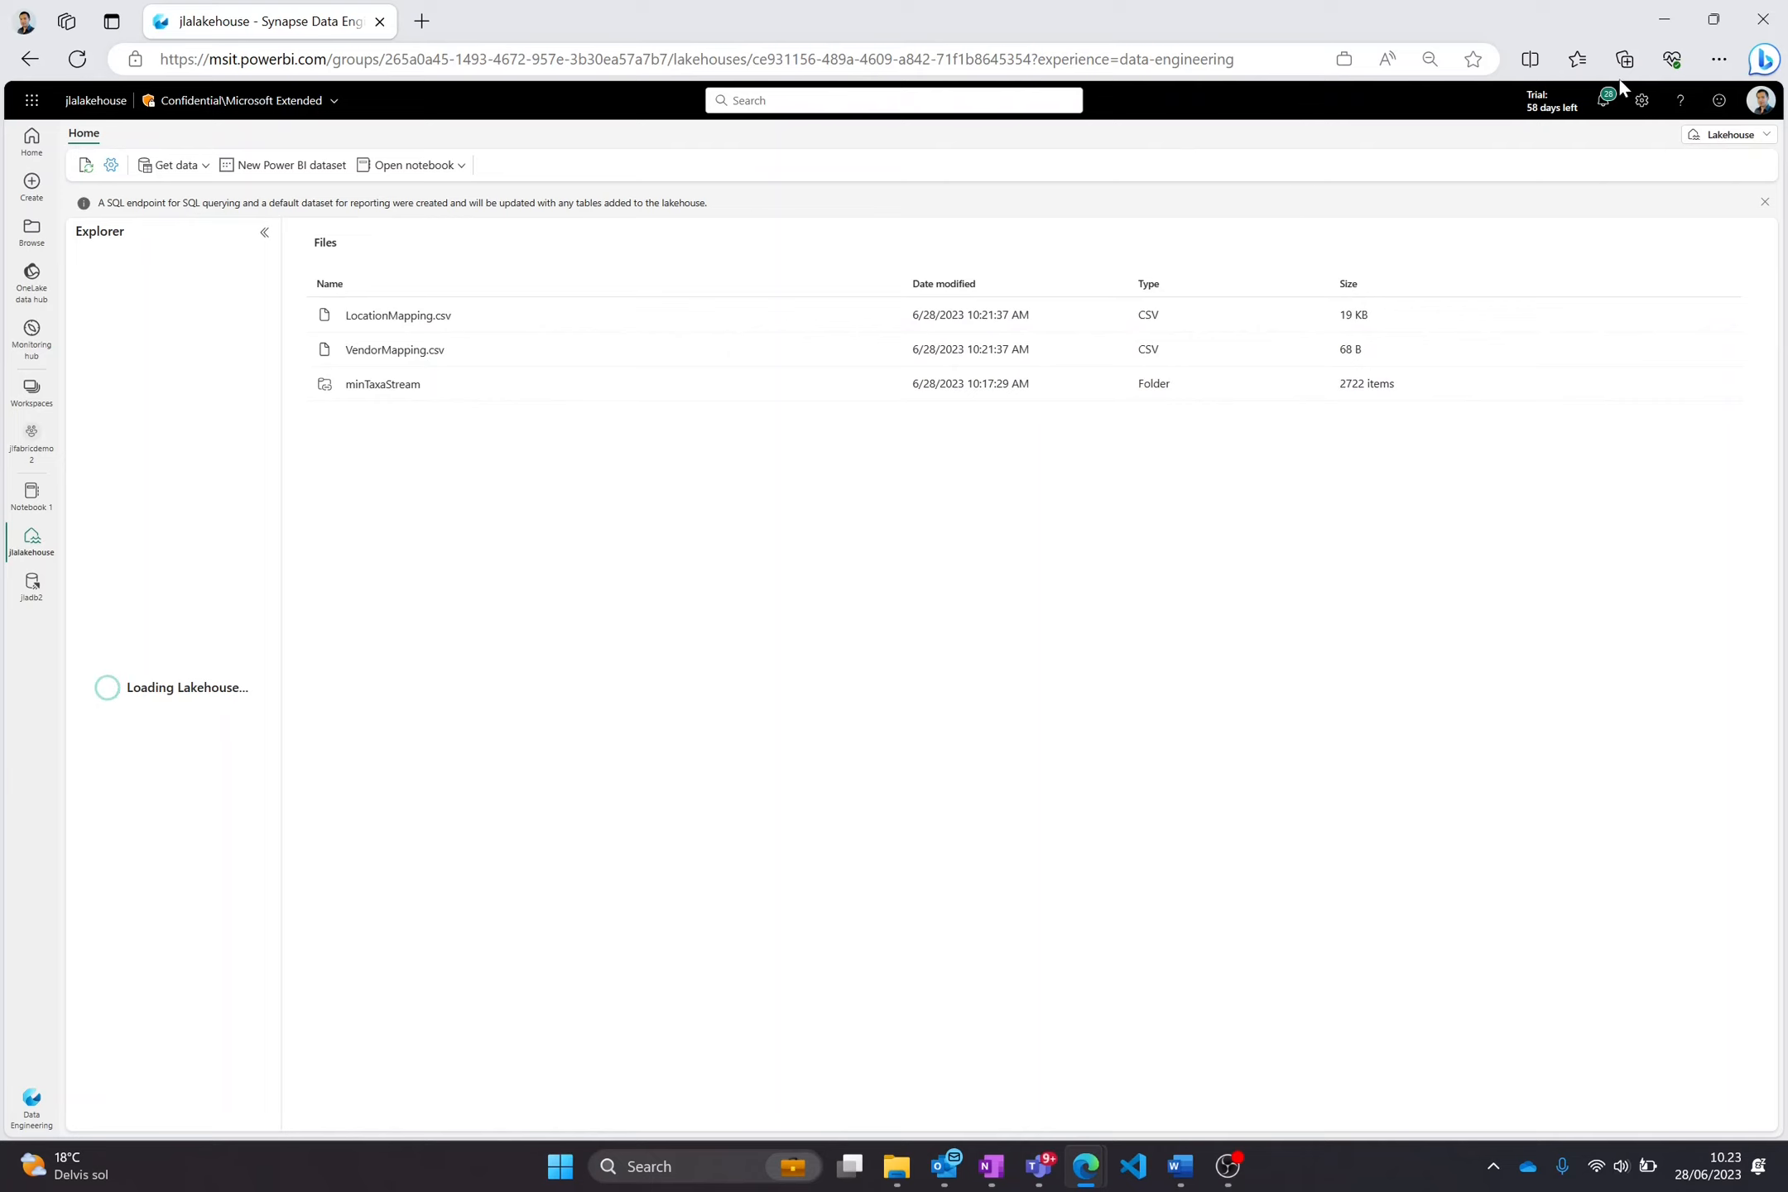
left_click(1725, 134)
left_click(1649, 217)
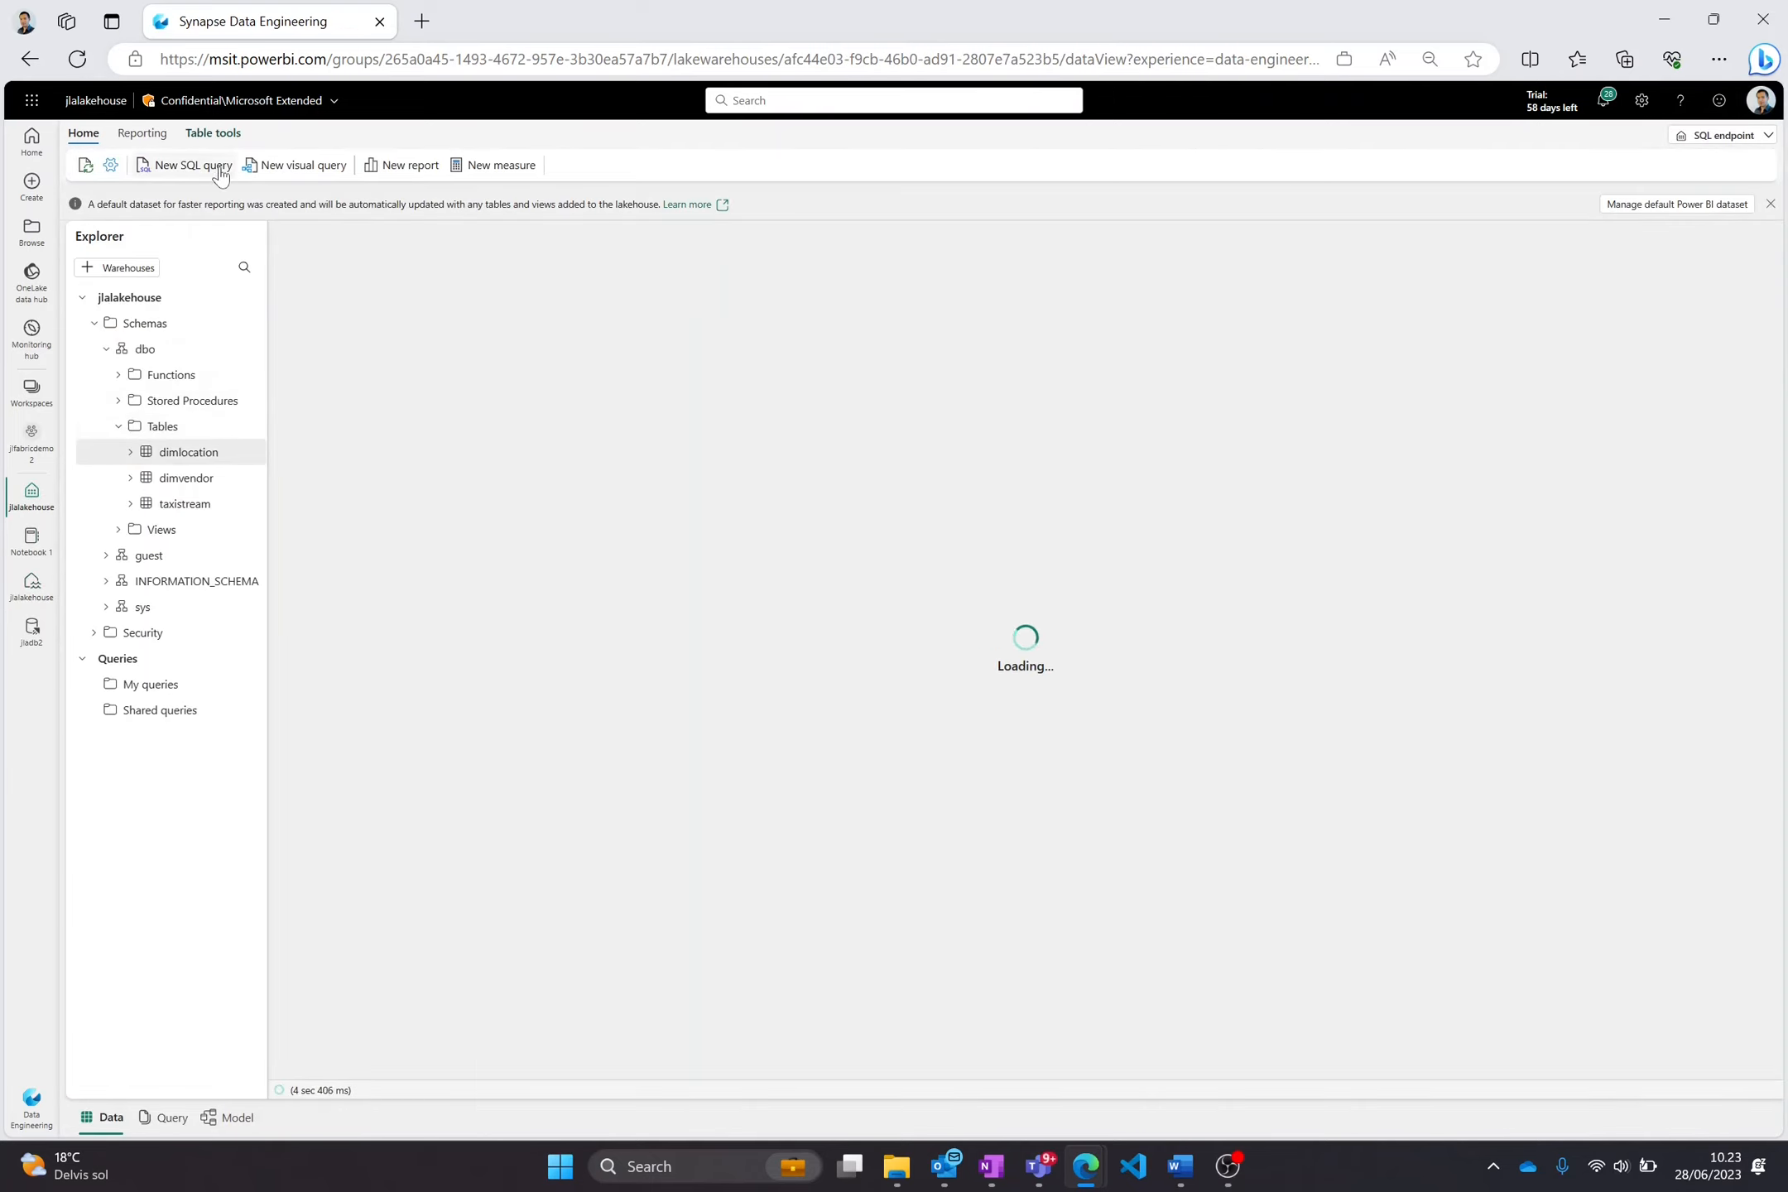
left_click(206, 176)
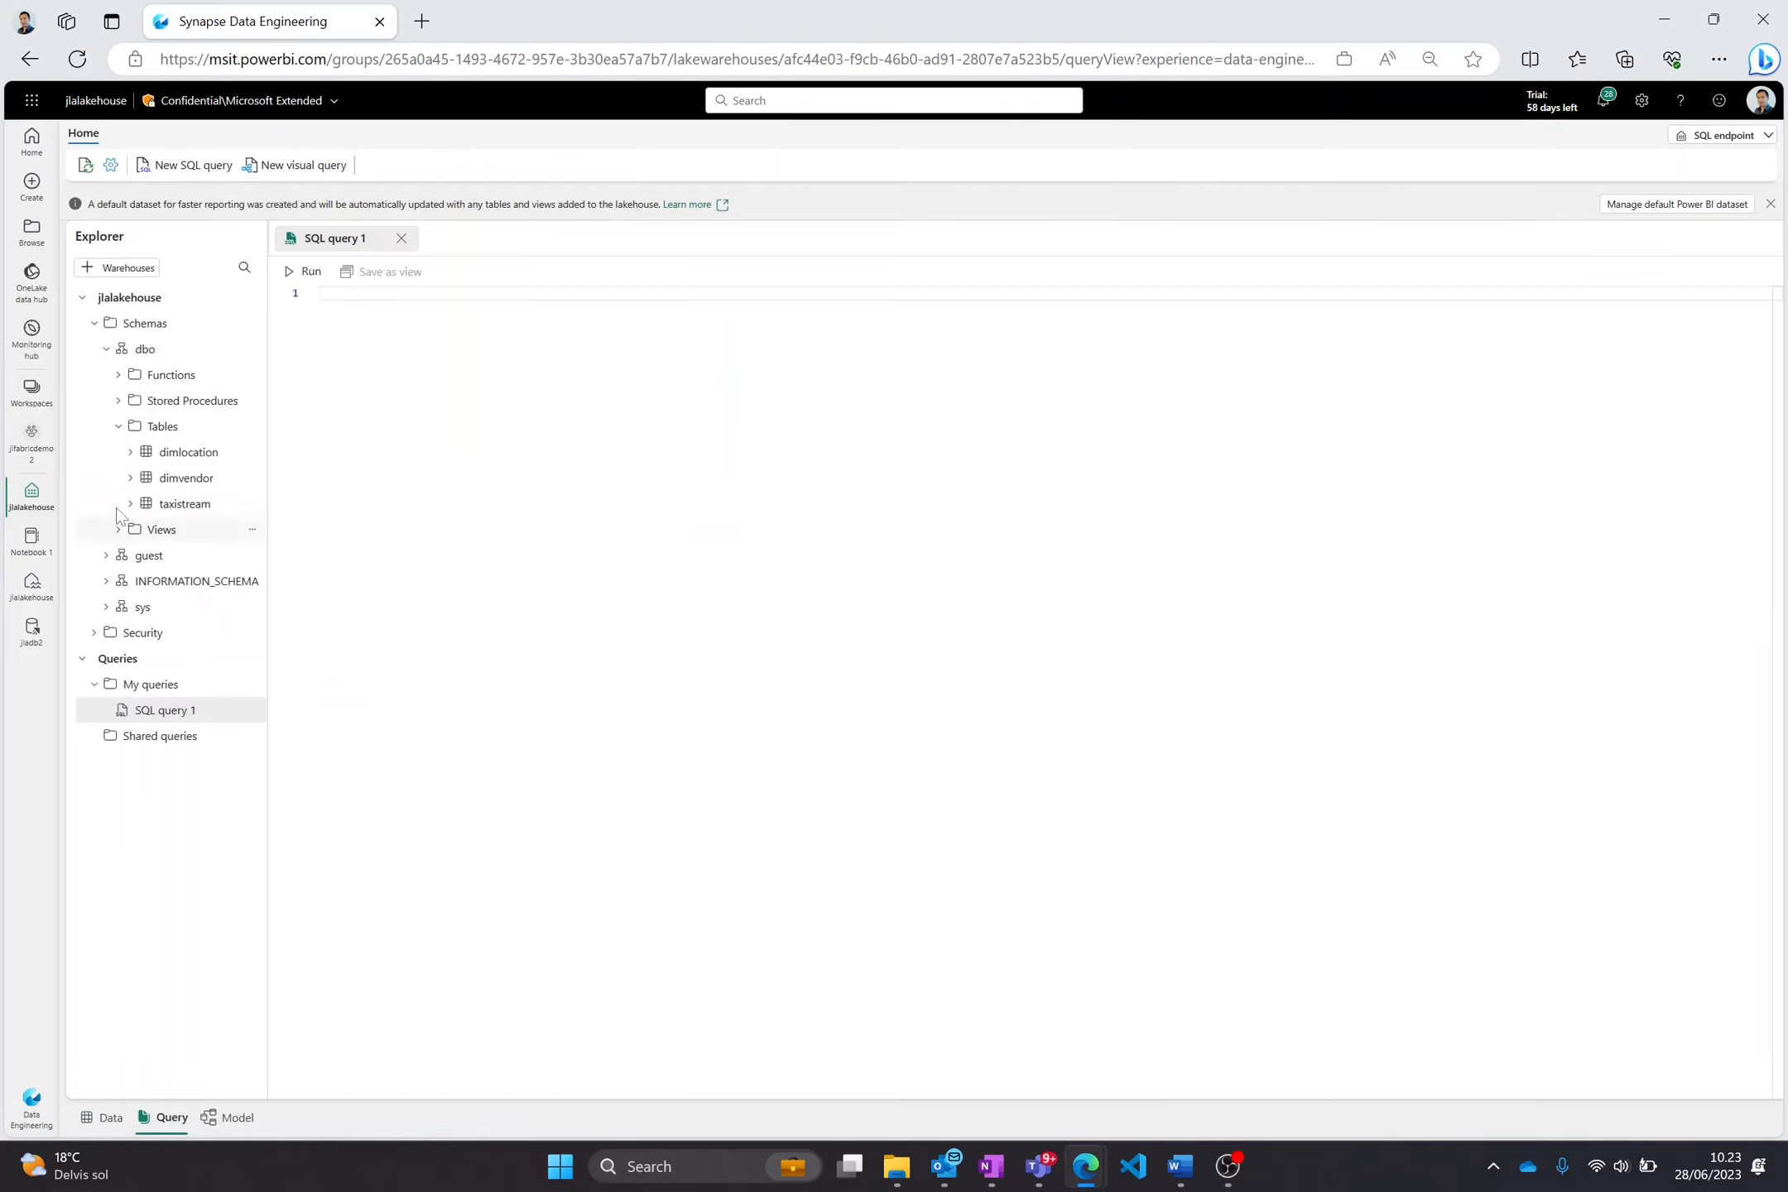
type("select * from")
left_click_drag(180, 502, 519, 414)
left_click(304, 272)
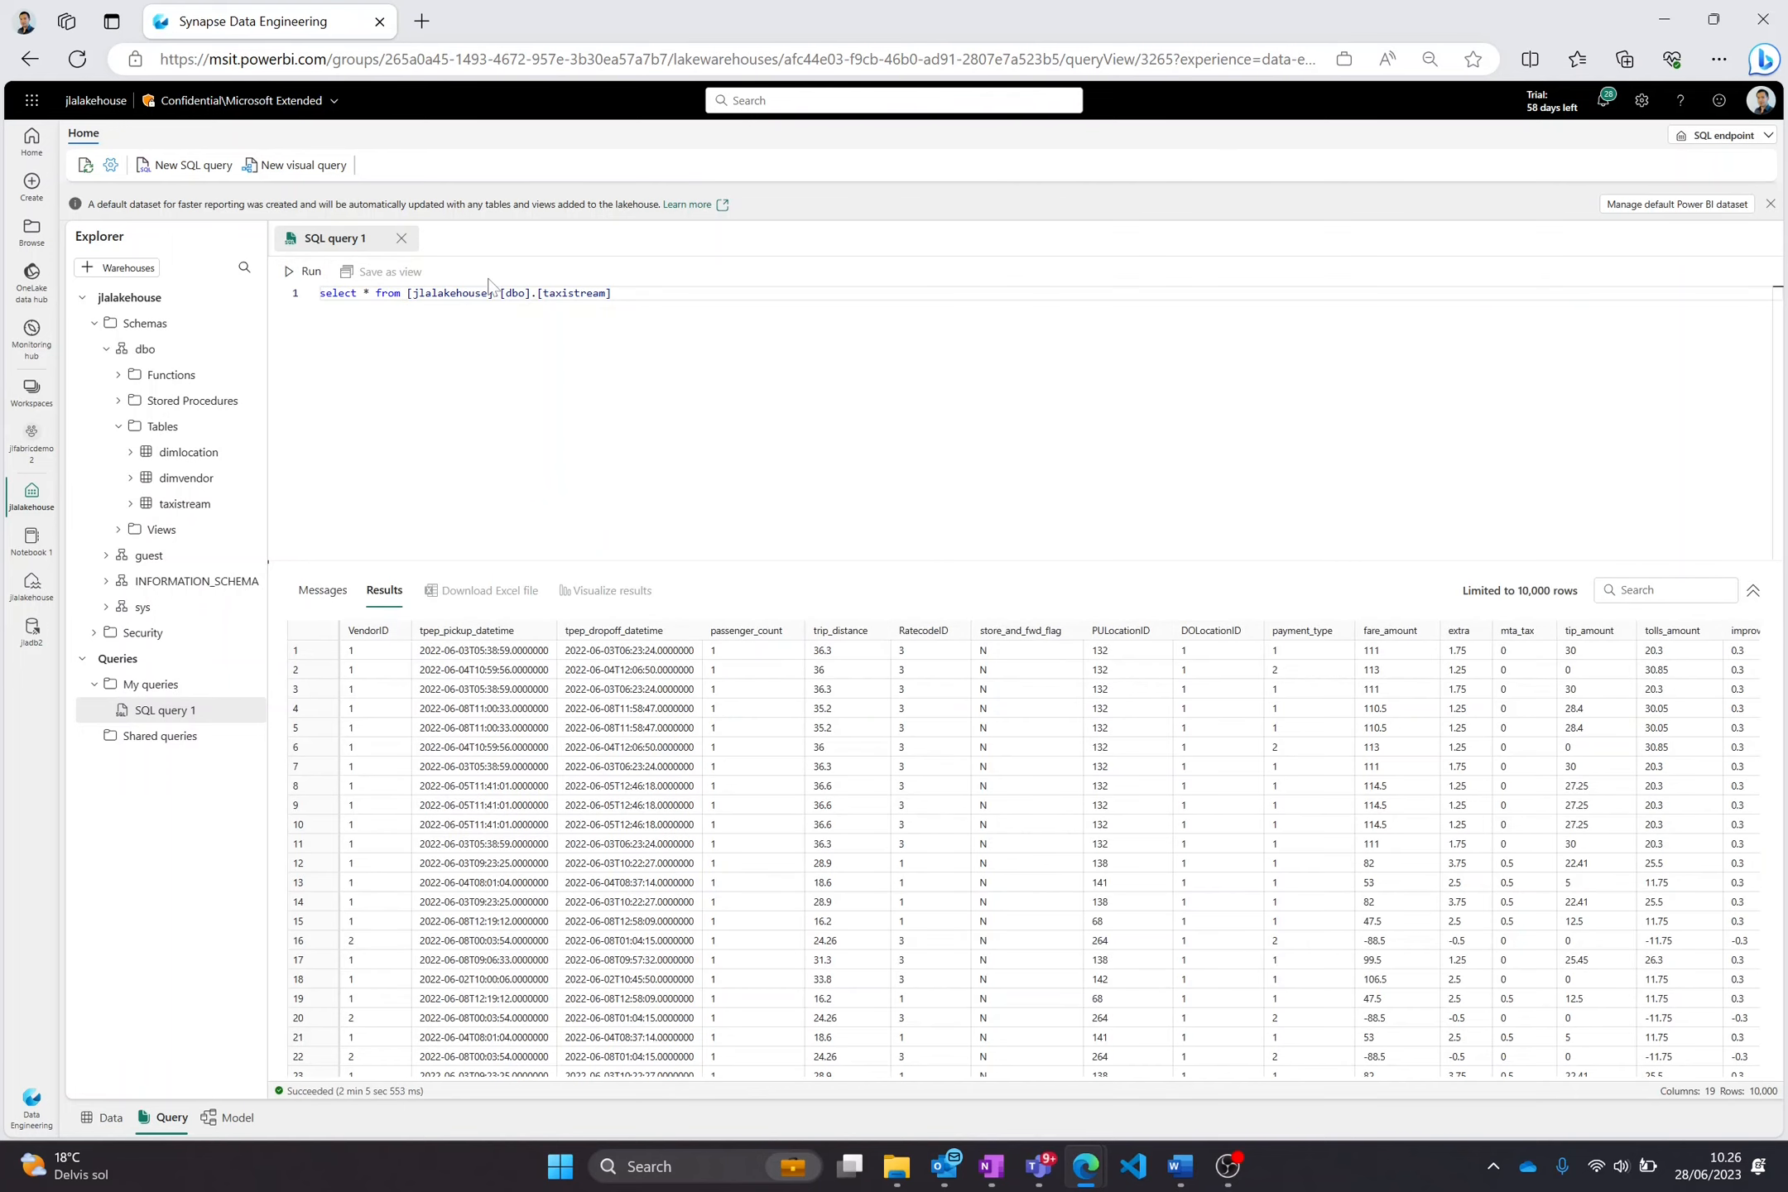
Build a visual query that merges taxistream with dimvendor on VendorID using a left outer join, and expand the merged dimvendor column.
left_click(282, 170)
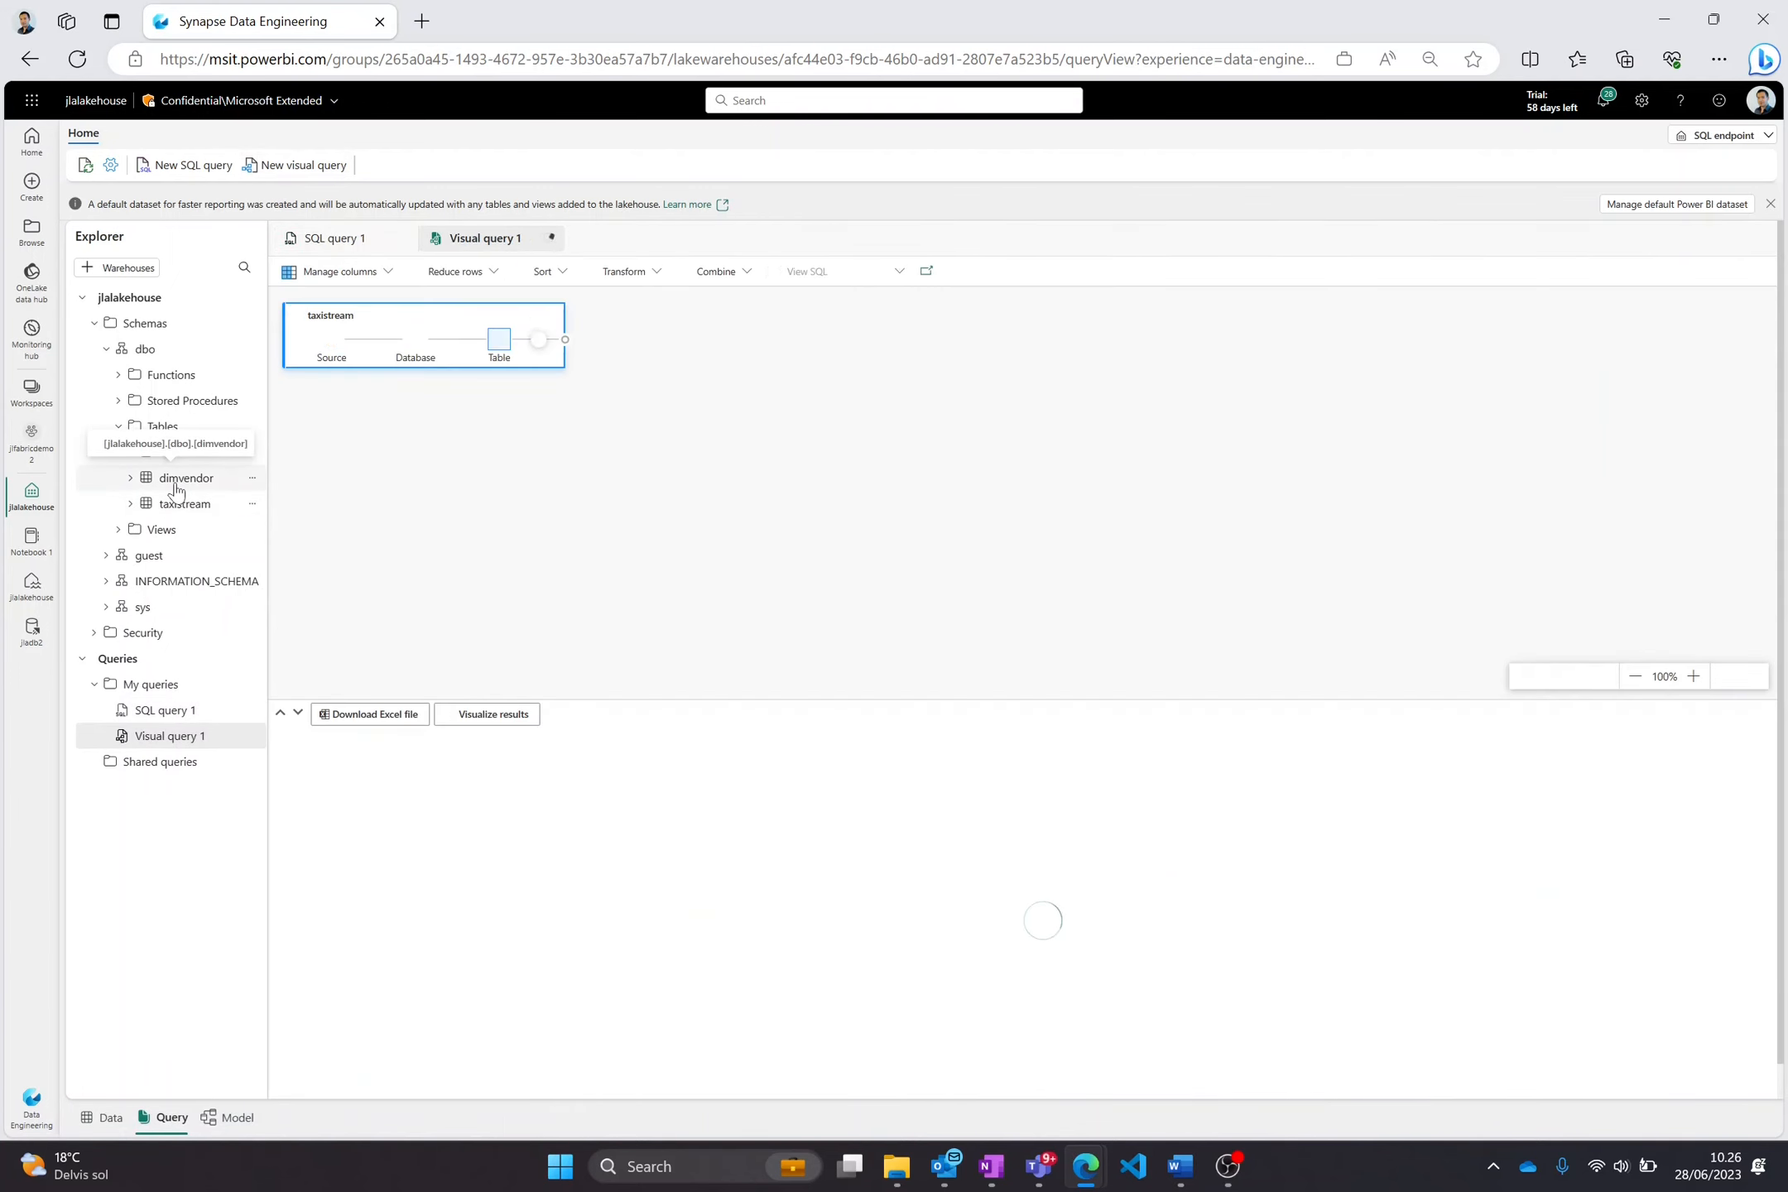
left_click_drag(186, 478, 380, 451)
left_click(715, 271)
left_click(732, 308)
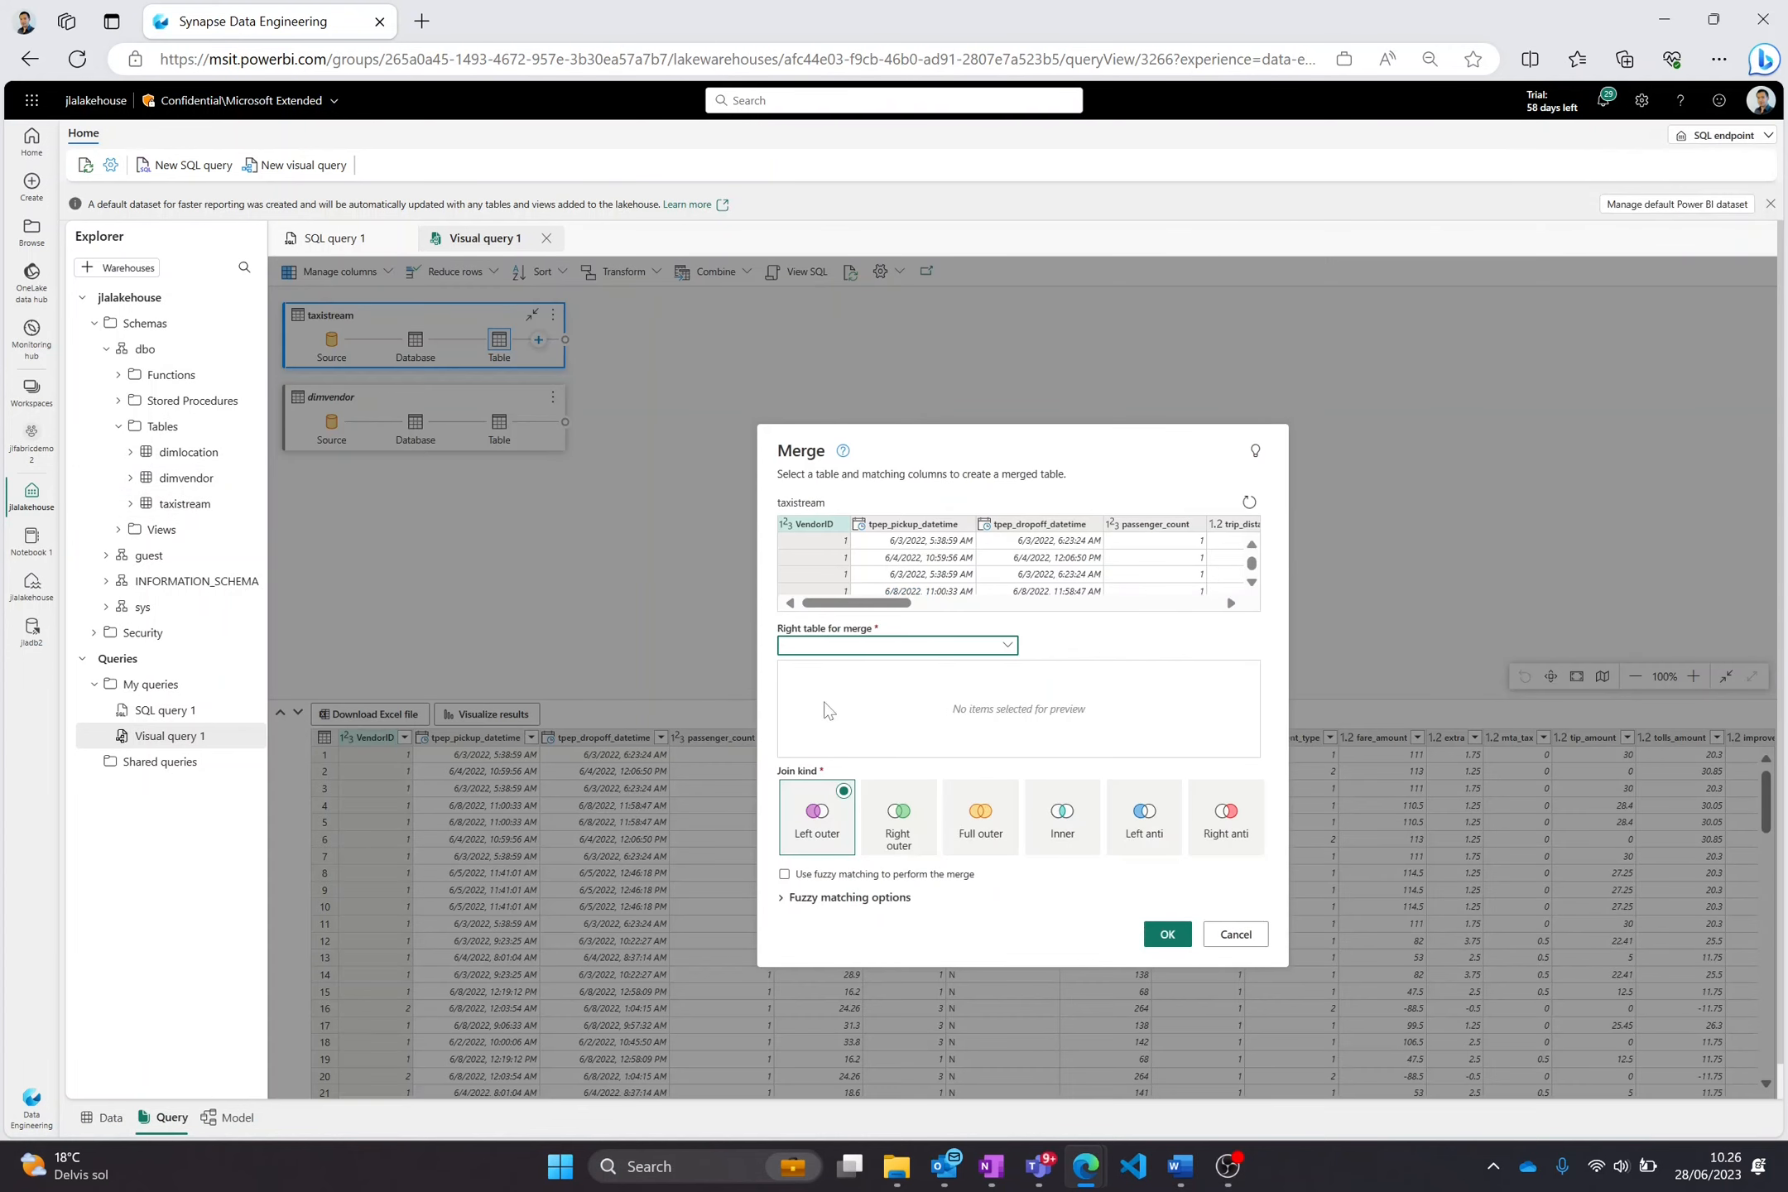
left_click(831, 647)
left_click(826, 697)
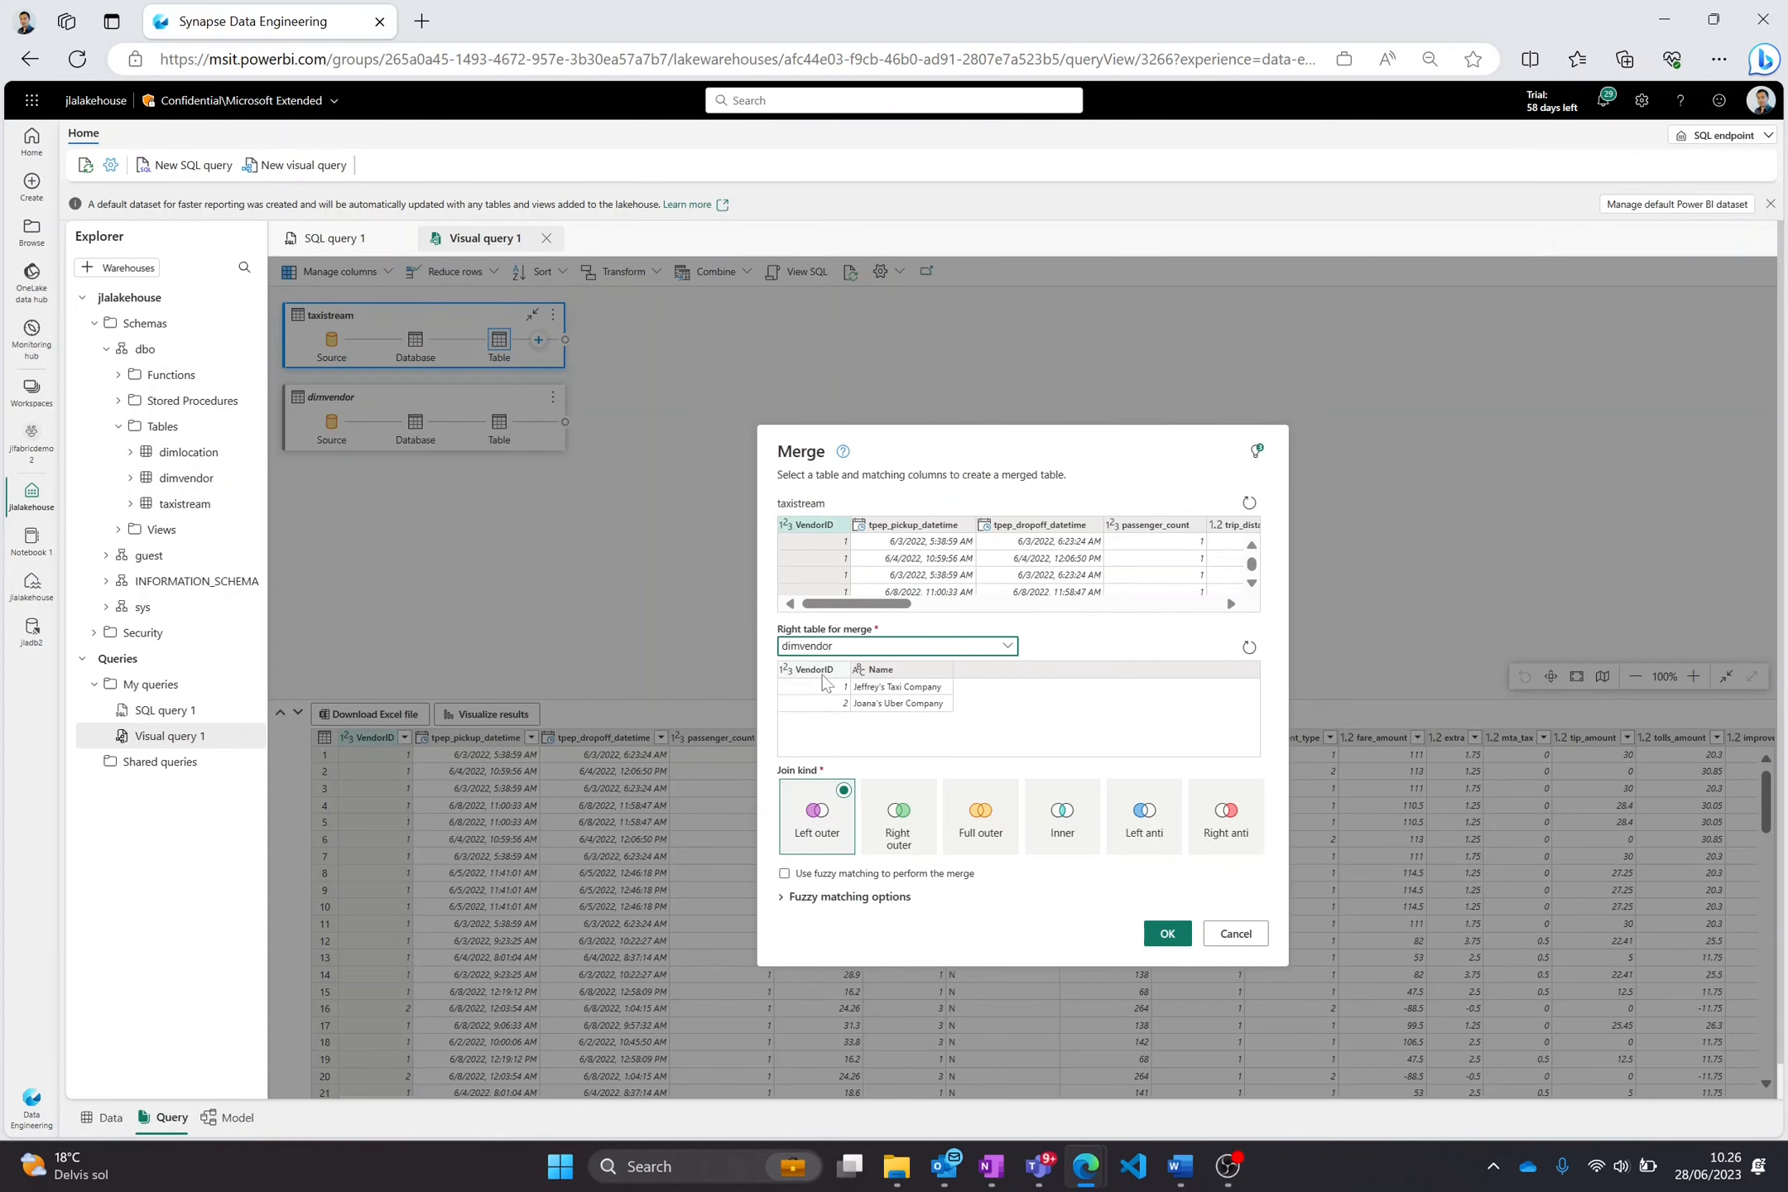
left_click(1166, 956)
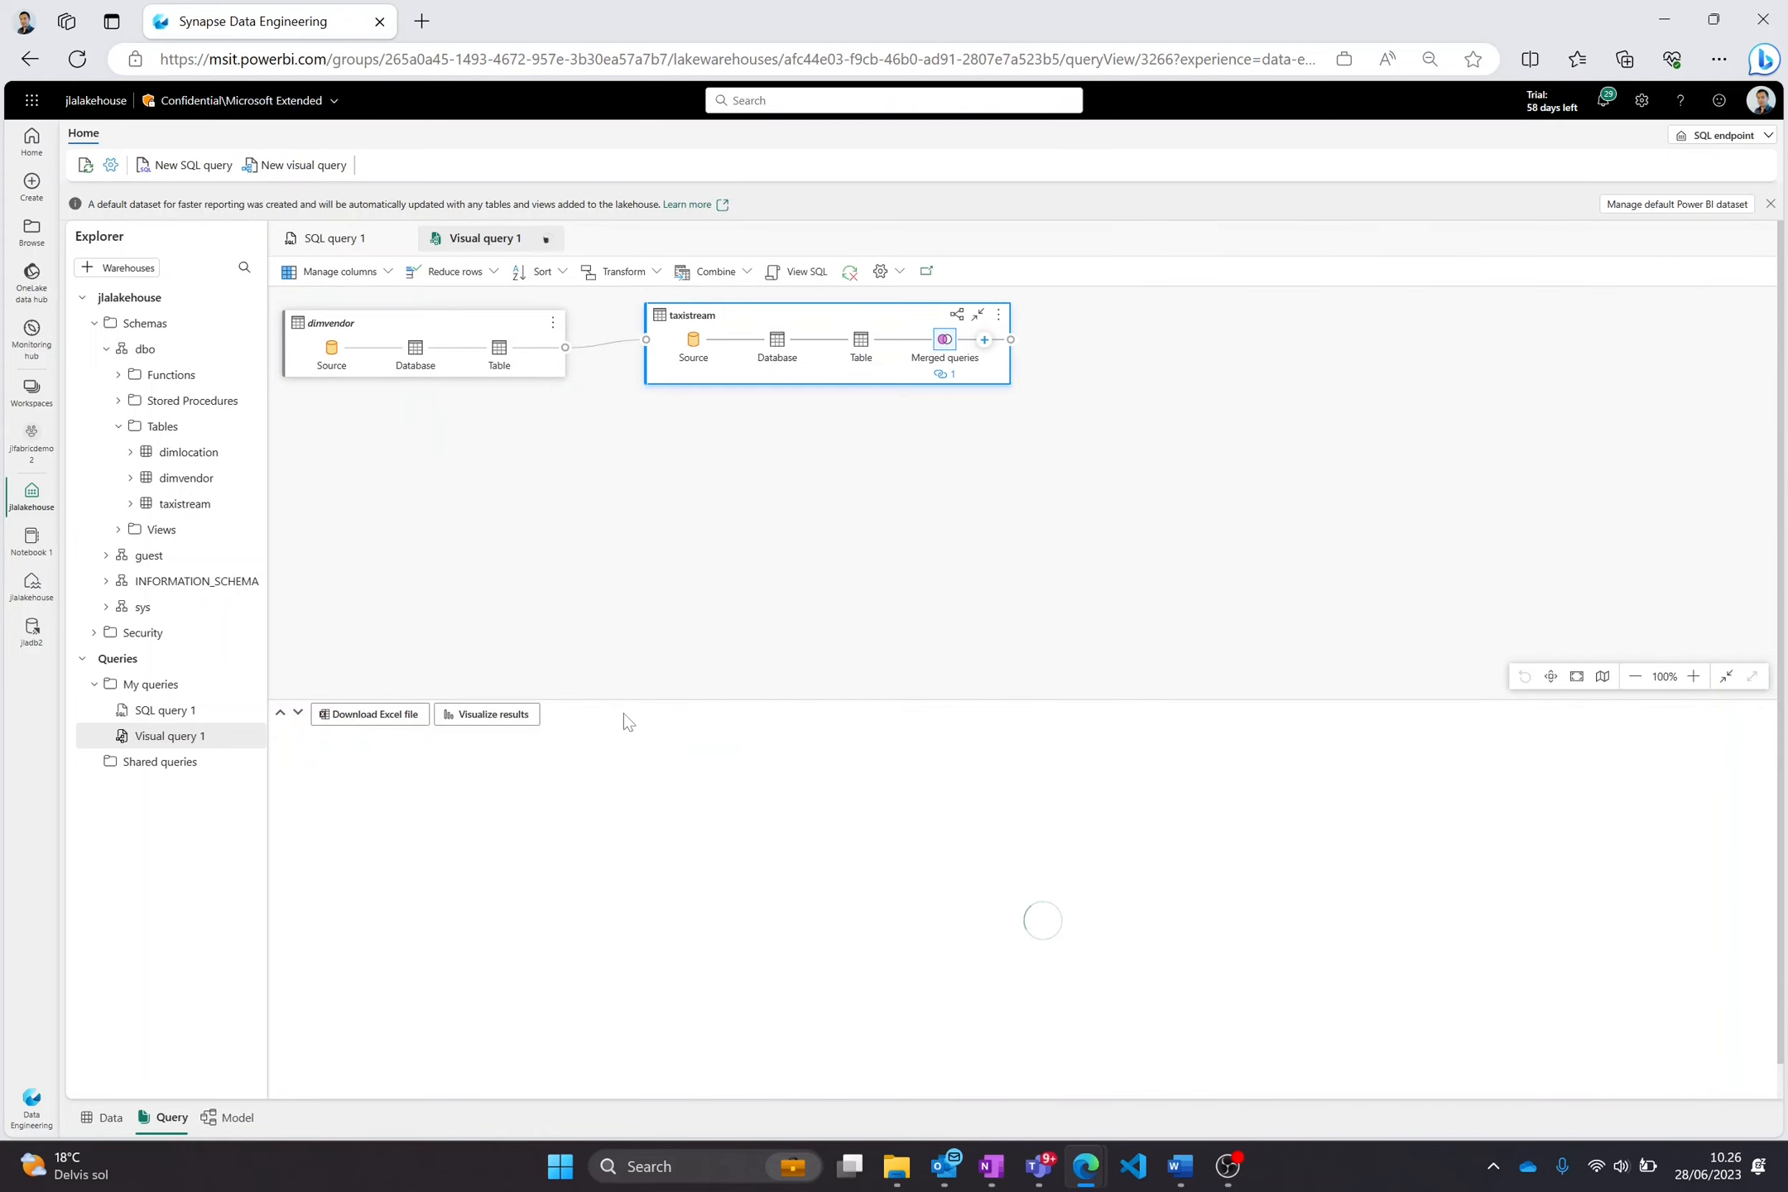
left_click(1749, 724)
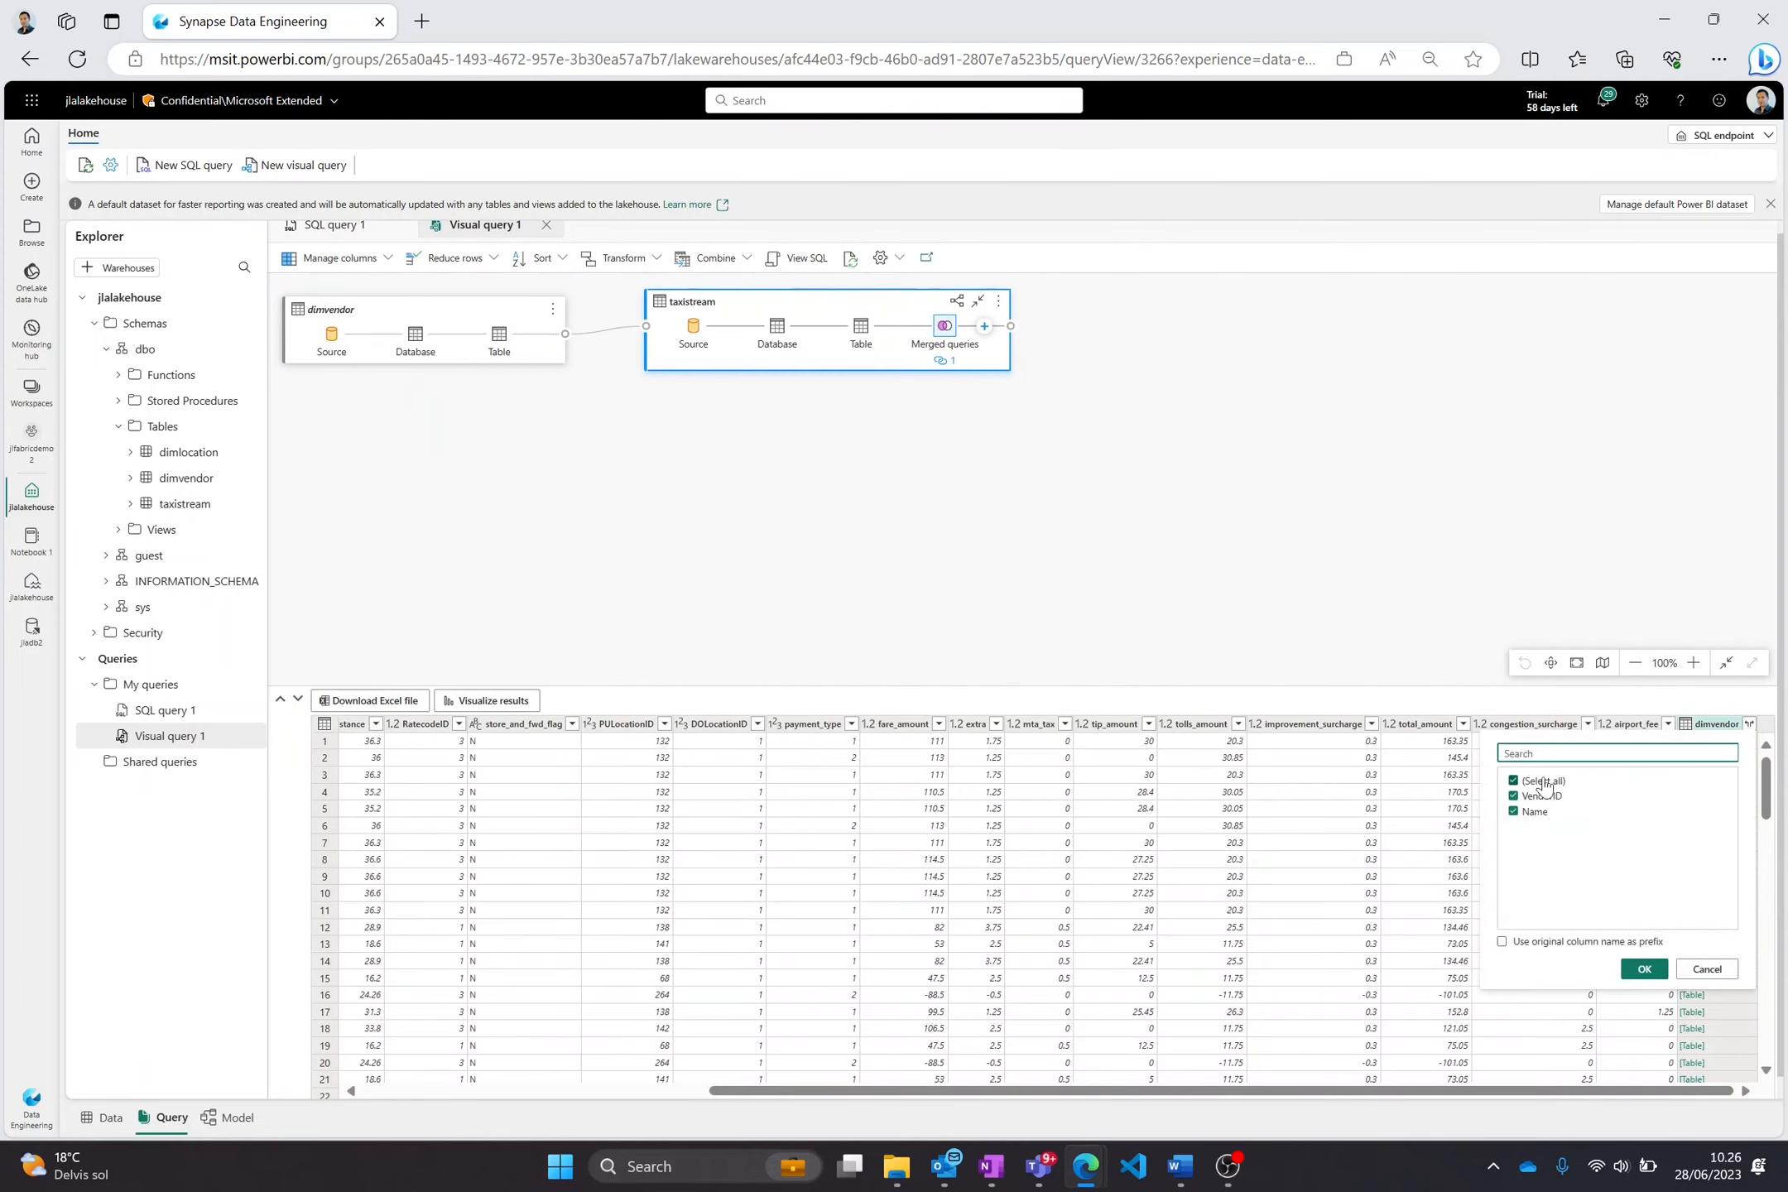
left_click(1644, 968)
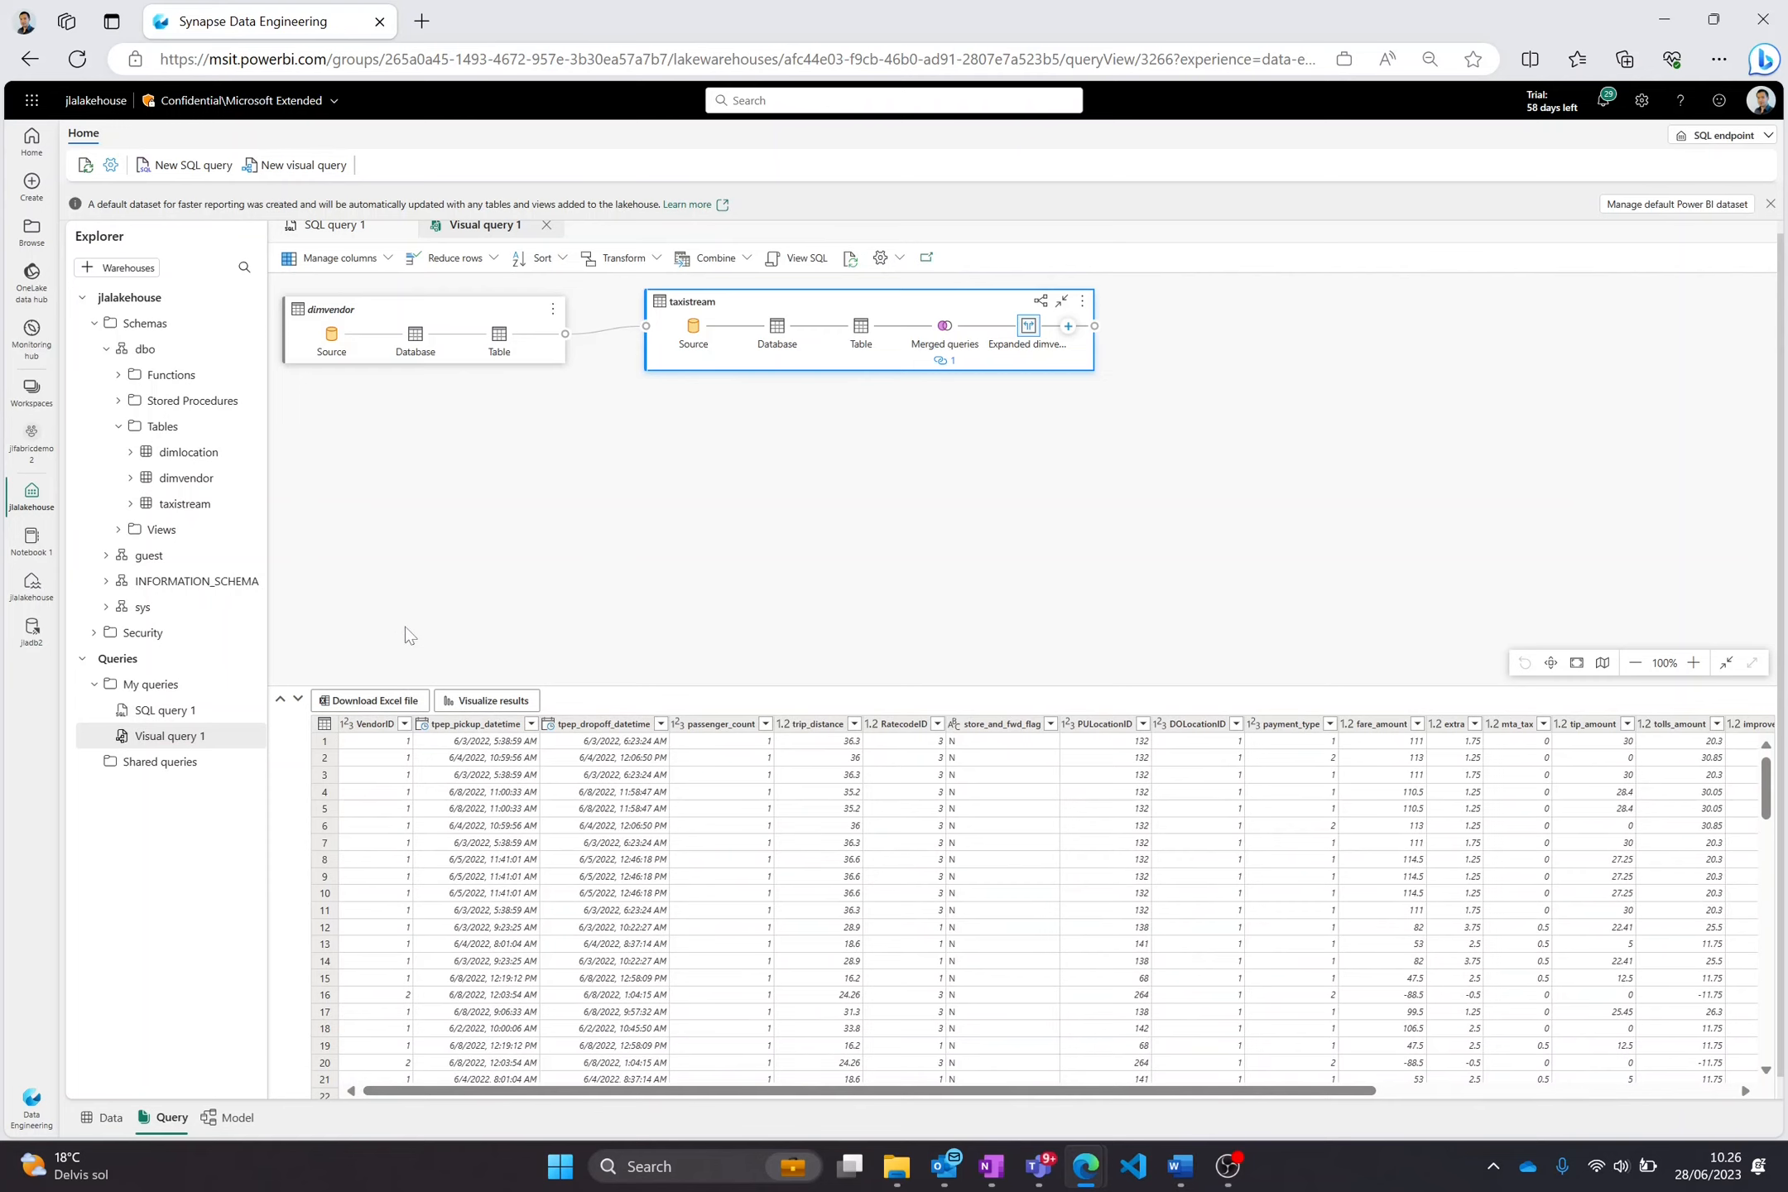
In the model view, create a many-to-one relationship from taxistream VendorID to dimvendor VendorID.
left_click(244, 1127)
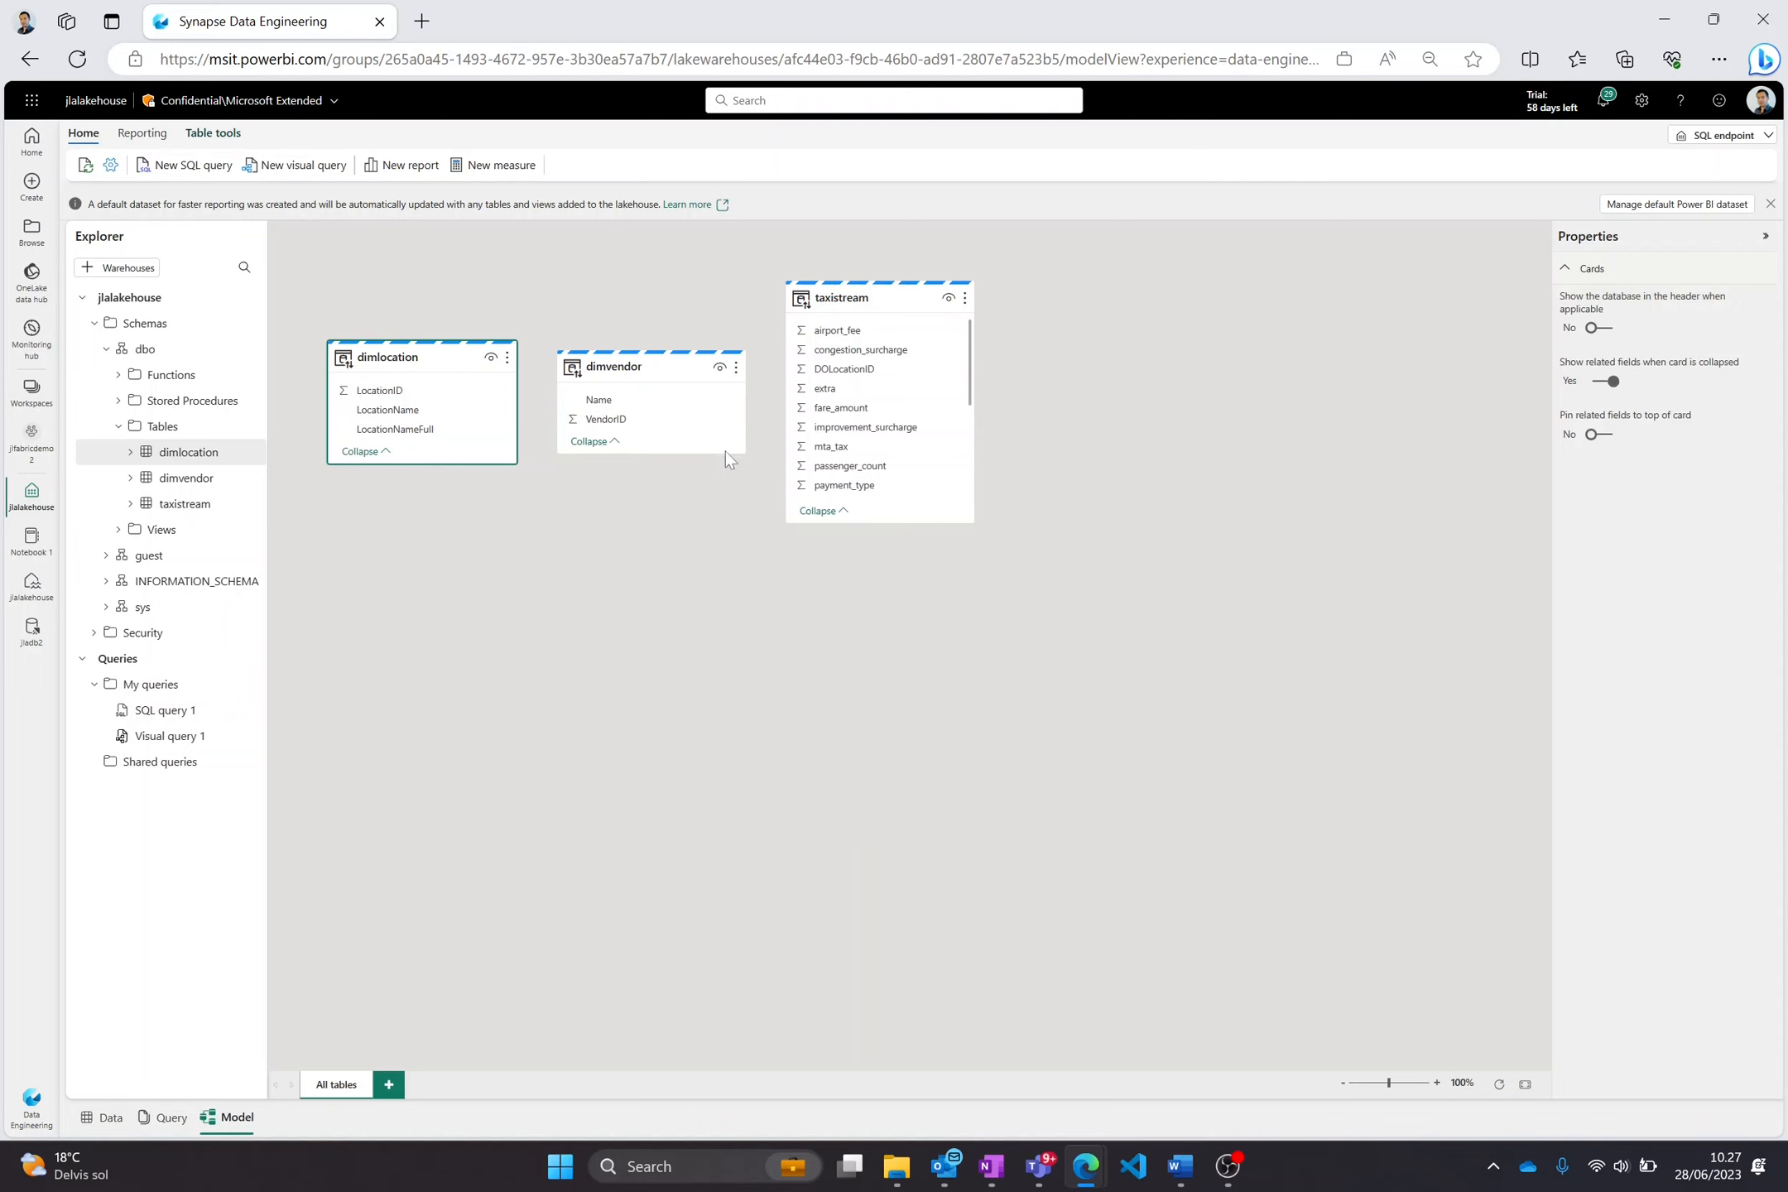
scroll(900, 417, "down", 5)
left_click_drag(844, 489, 605, 419)
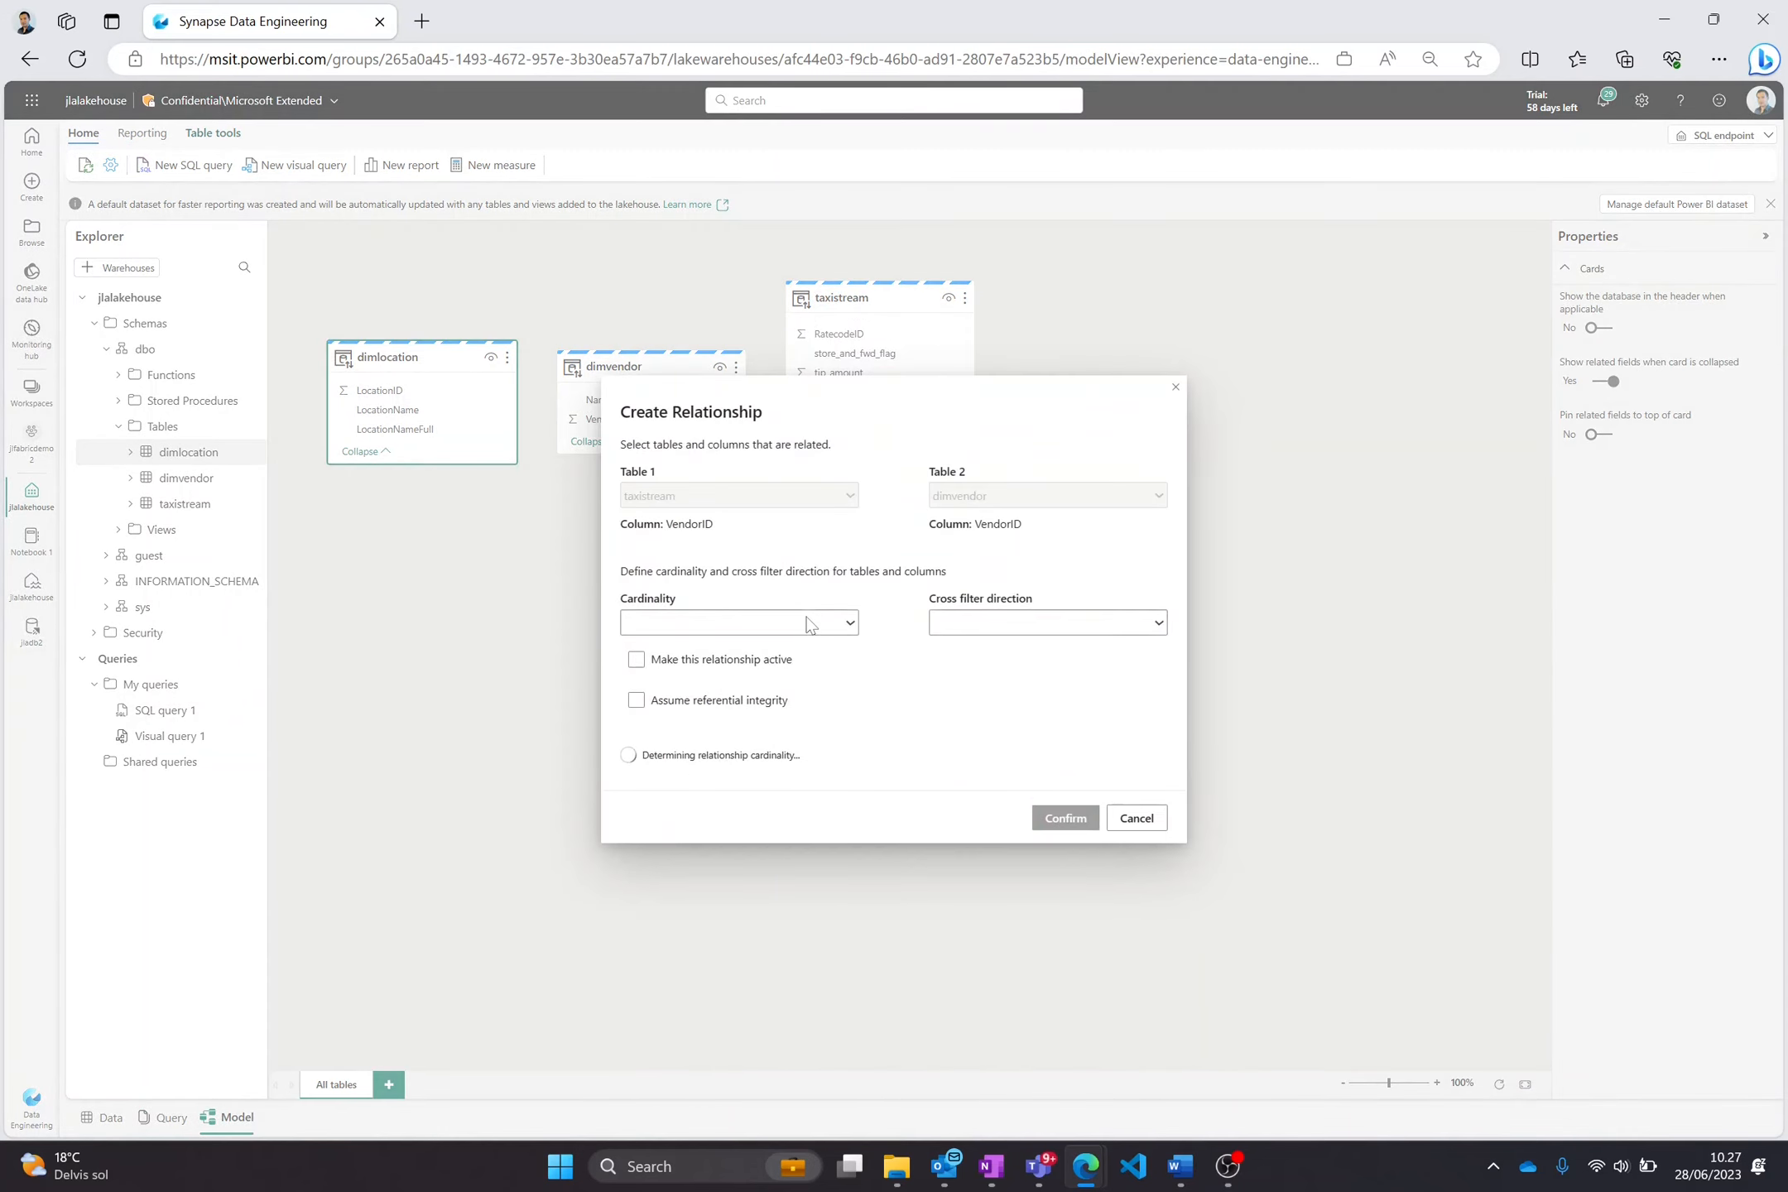
left_click(808, 624)
left_click(737, 649)
left_click(1048, 819)
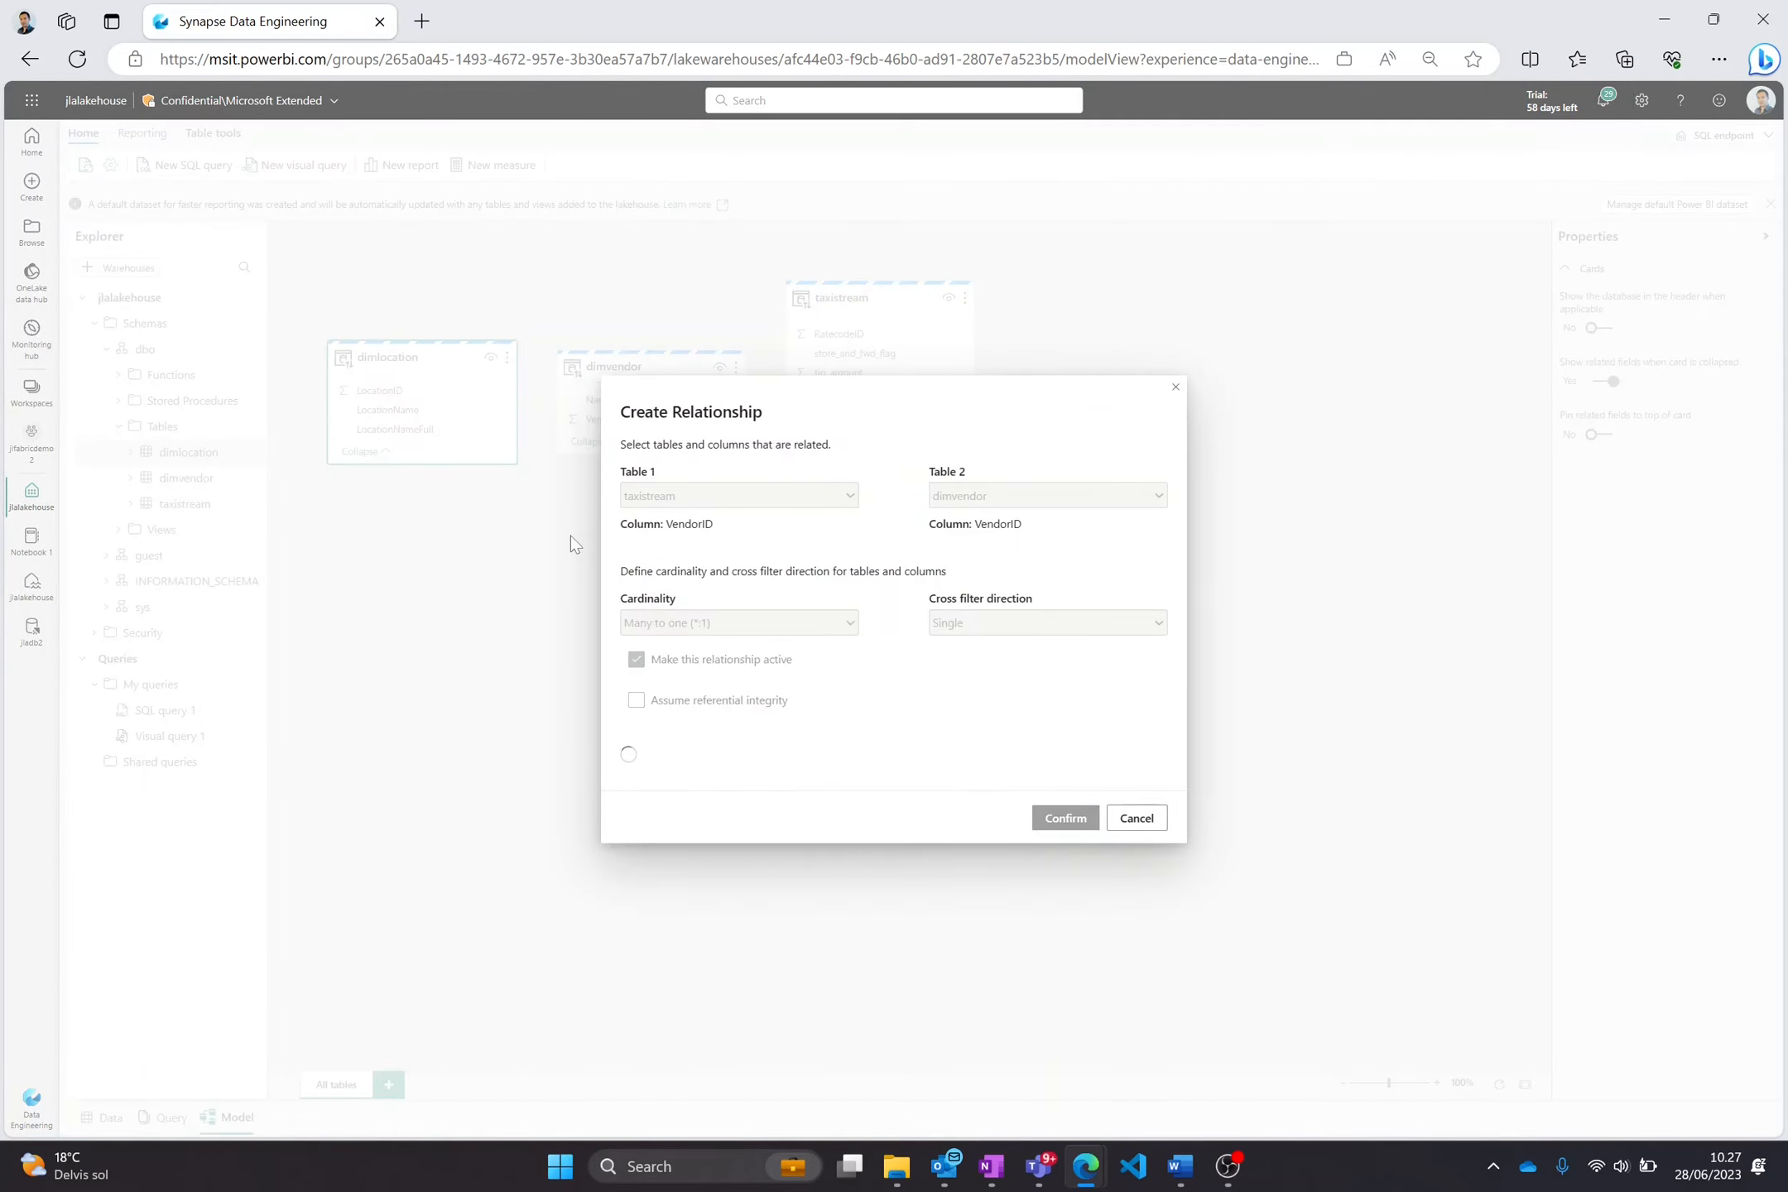
Place dimlocation on the other side of taxistream and create a many-to-one relationship from taxistream PULocationID to dimlocation LocationID.
scroll(878, 422, "up", 5)
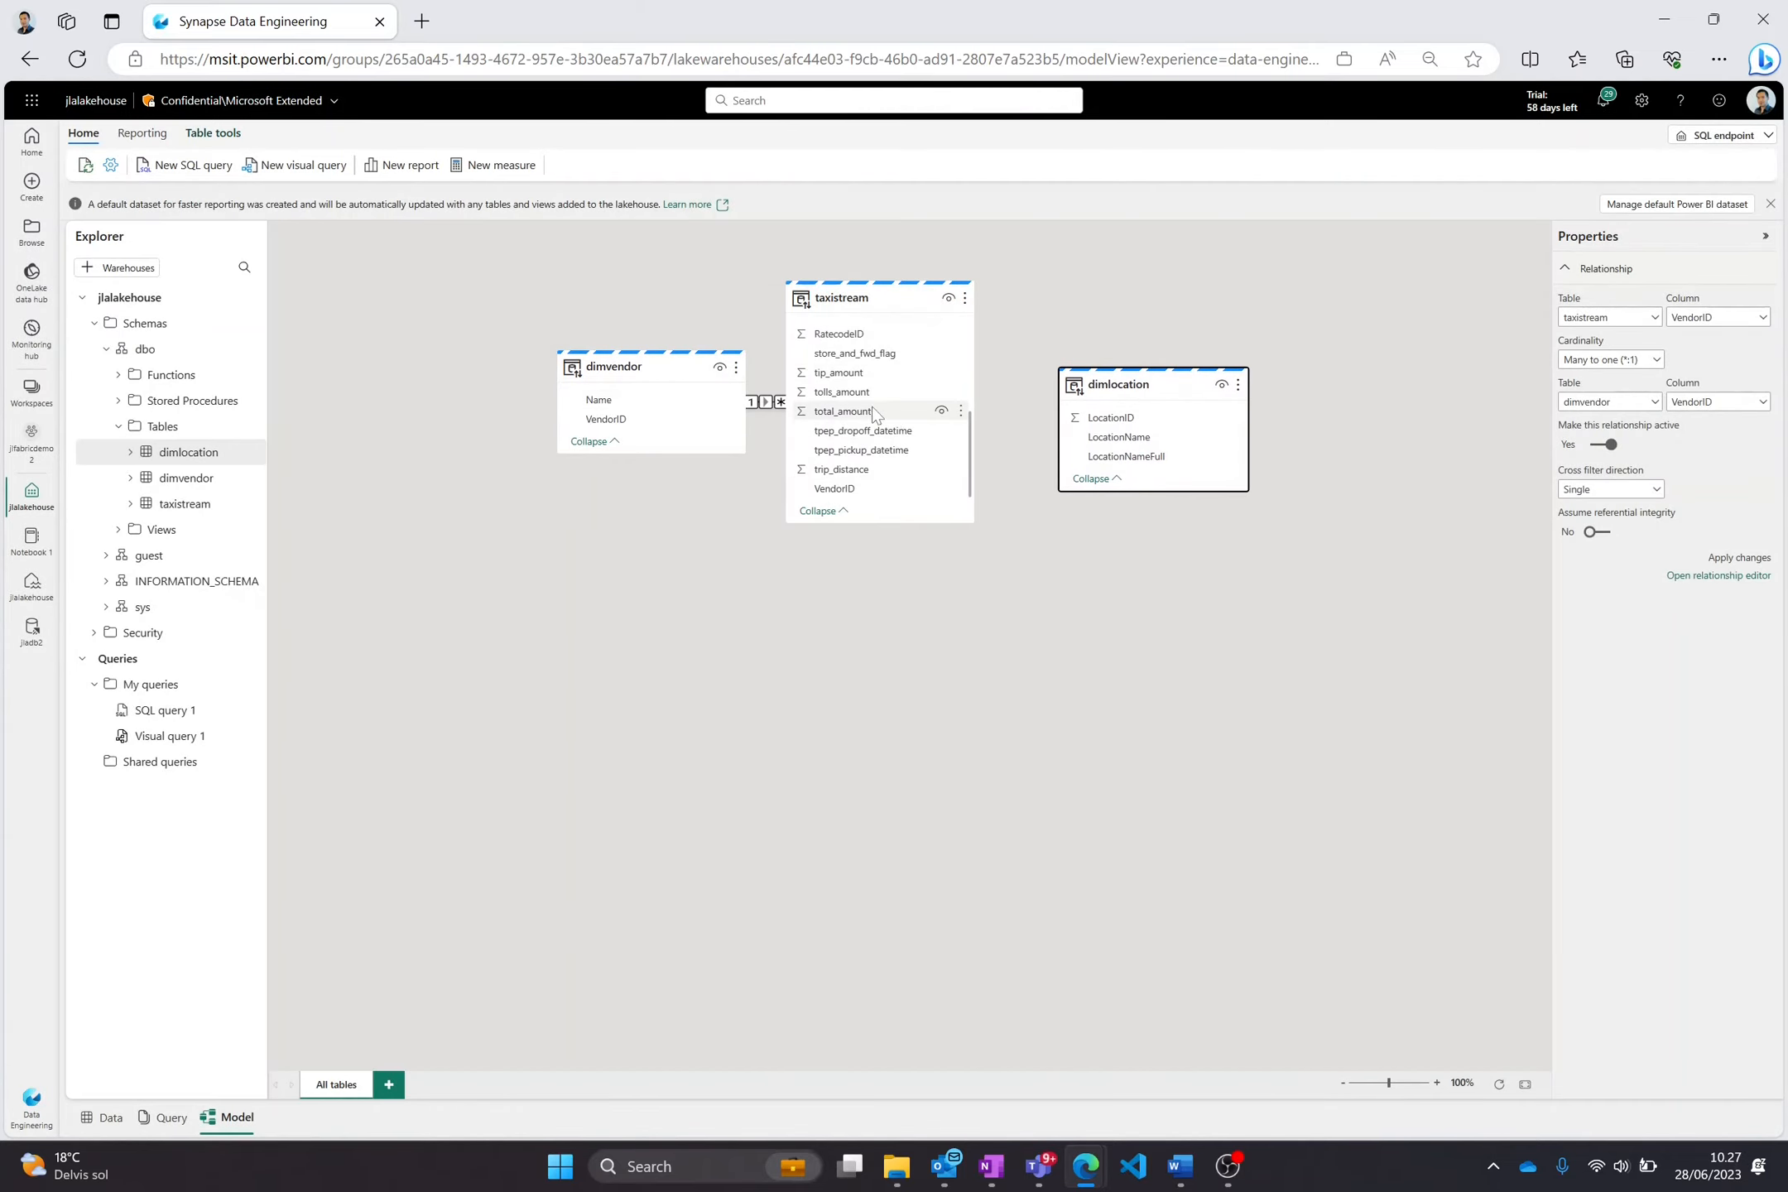
left_click_drag(964, 415, 1109, 422)
left_click(704, 652)
left_click(1047, 820)
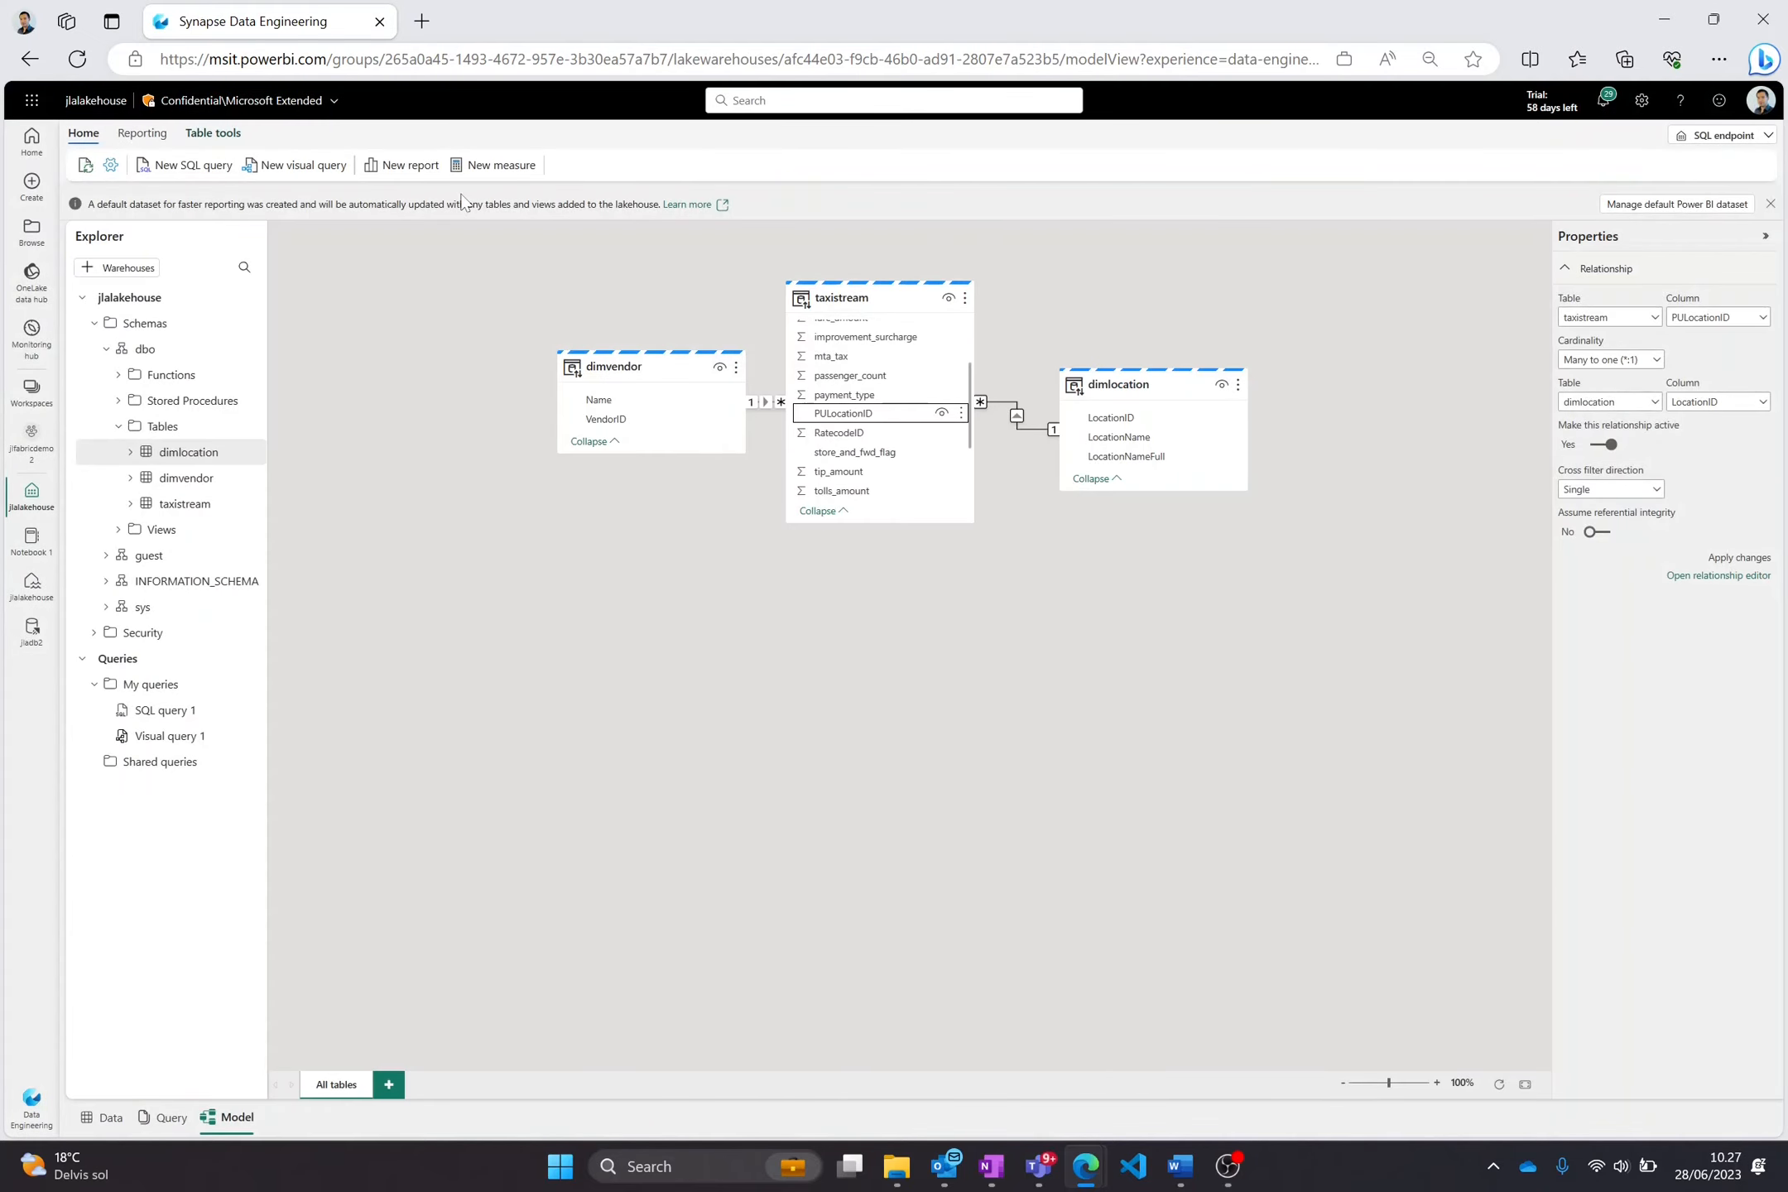
Start a new report from the model and add an Azure map with dimlocation LocationNameFull as its location.
left_click(407, 167)
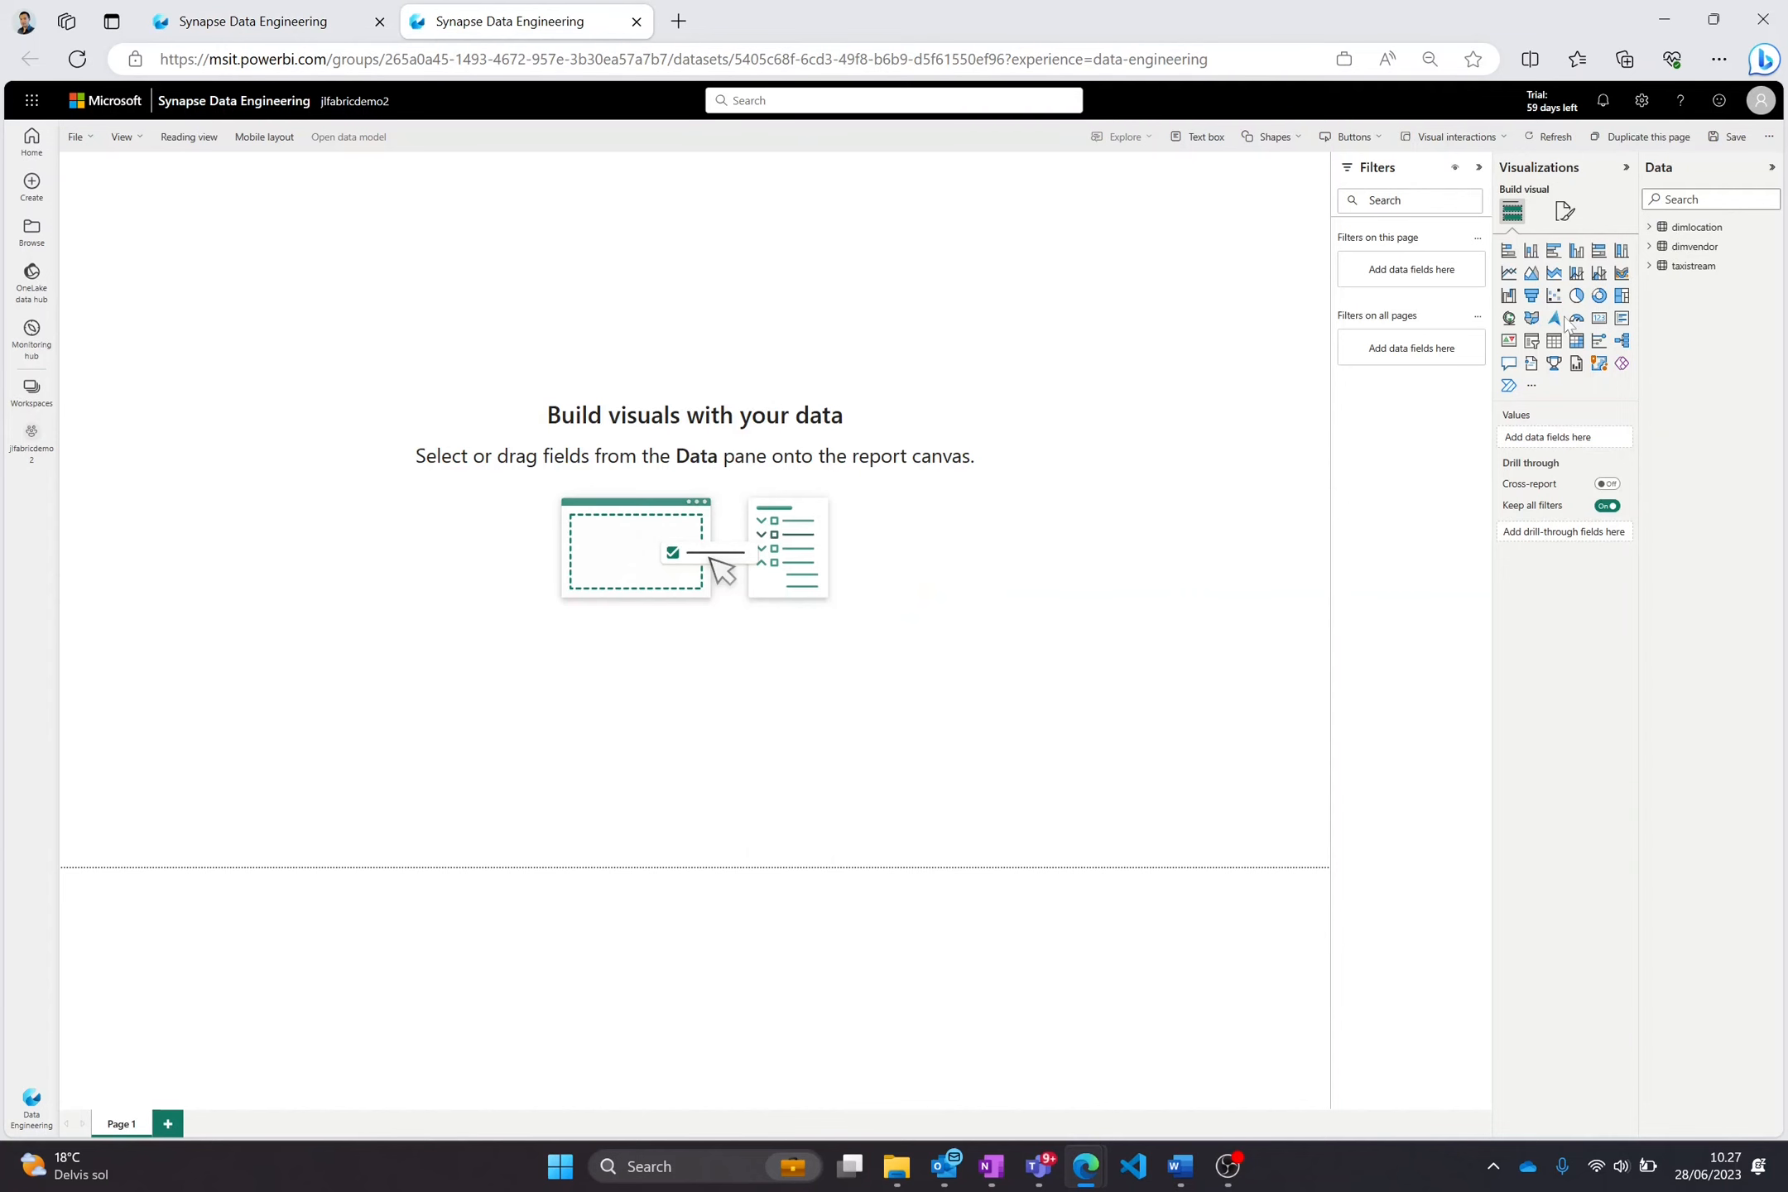
left_click(1556, 319)
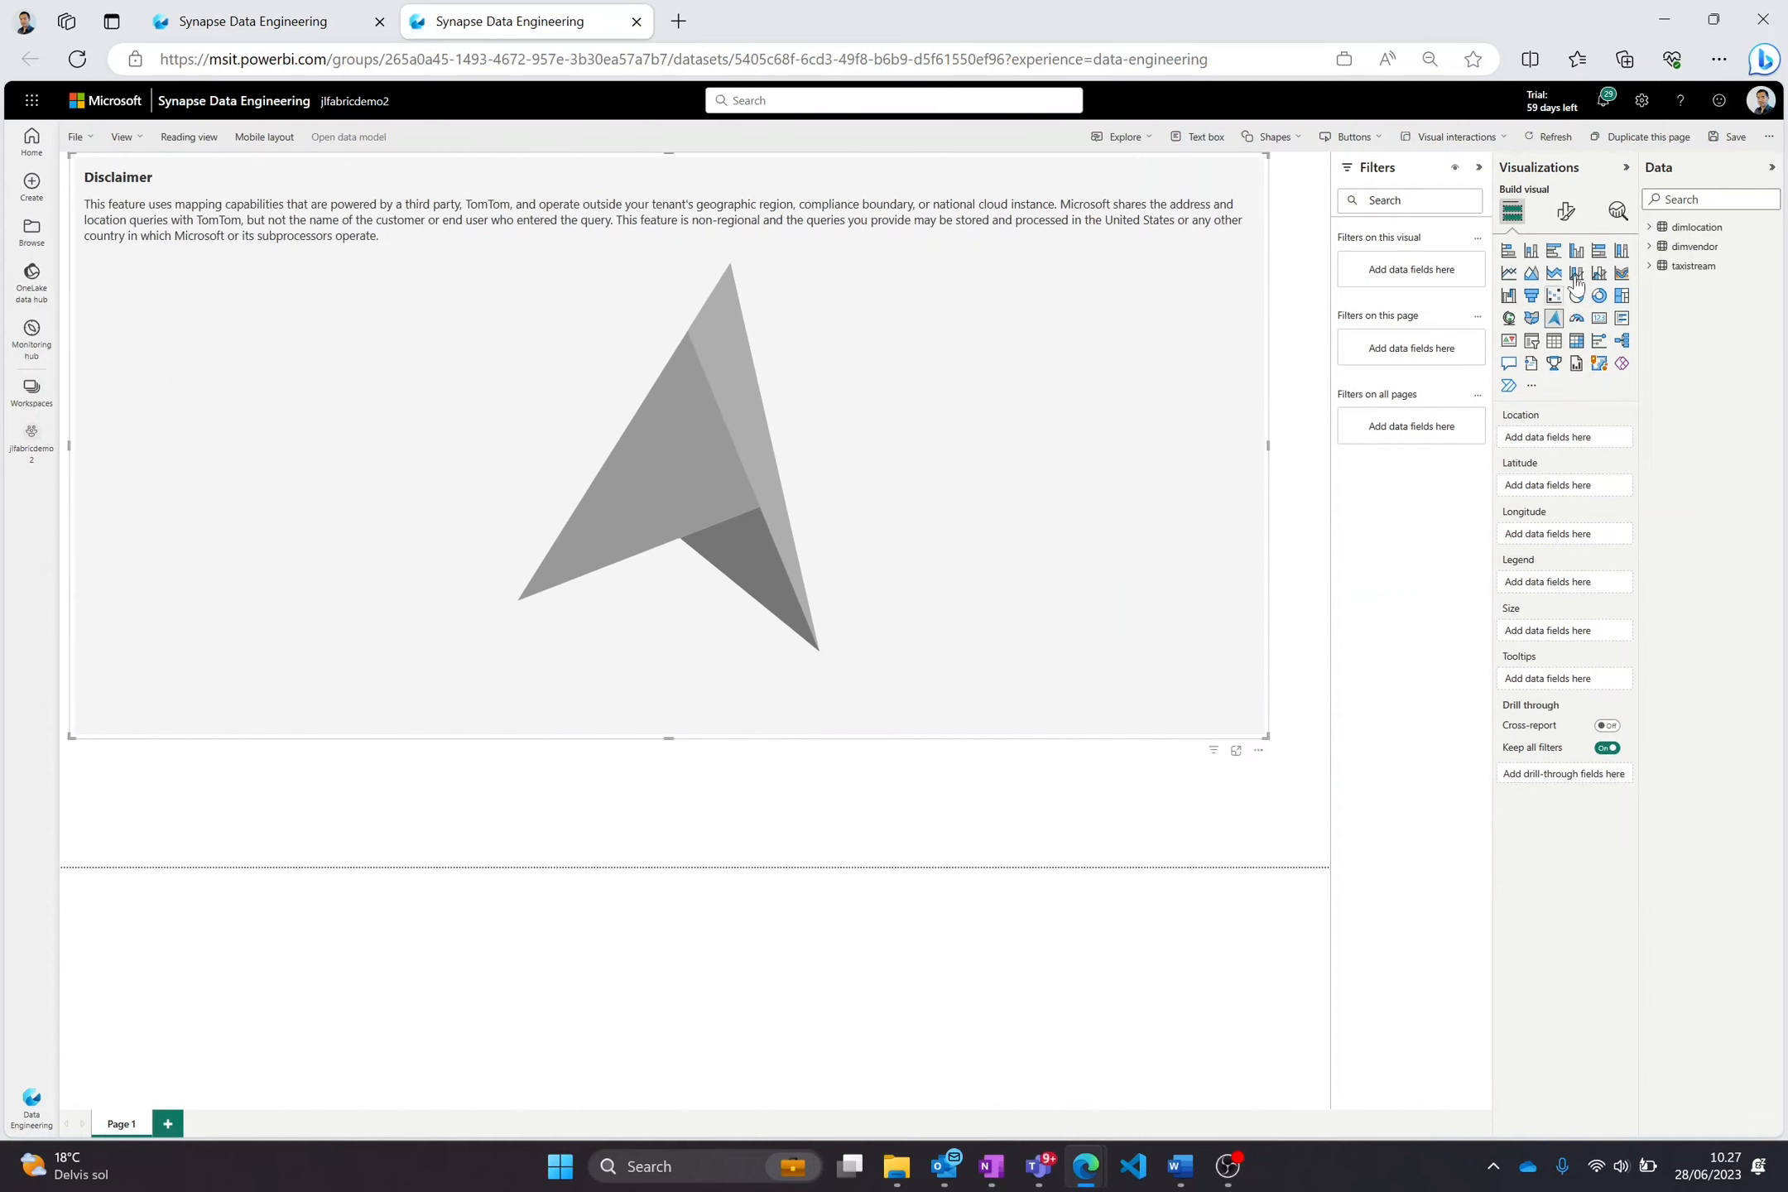
left_click(1650, 227)
left_click(1673, 284)
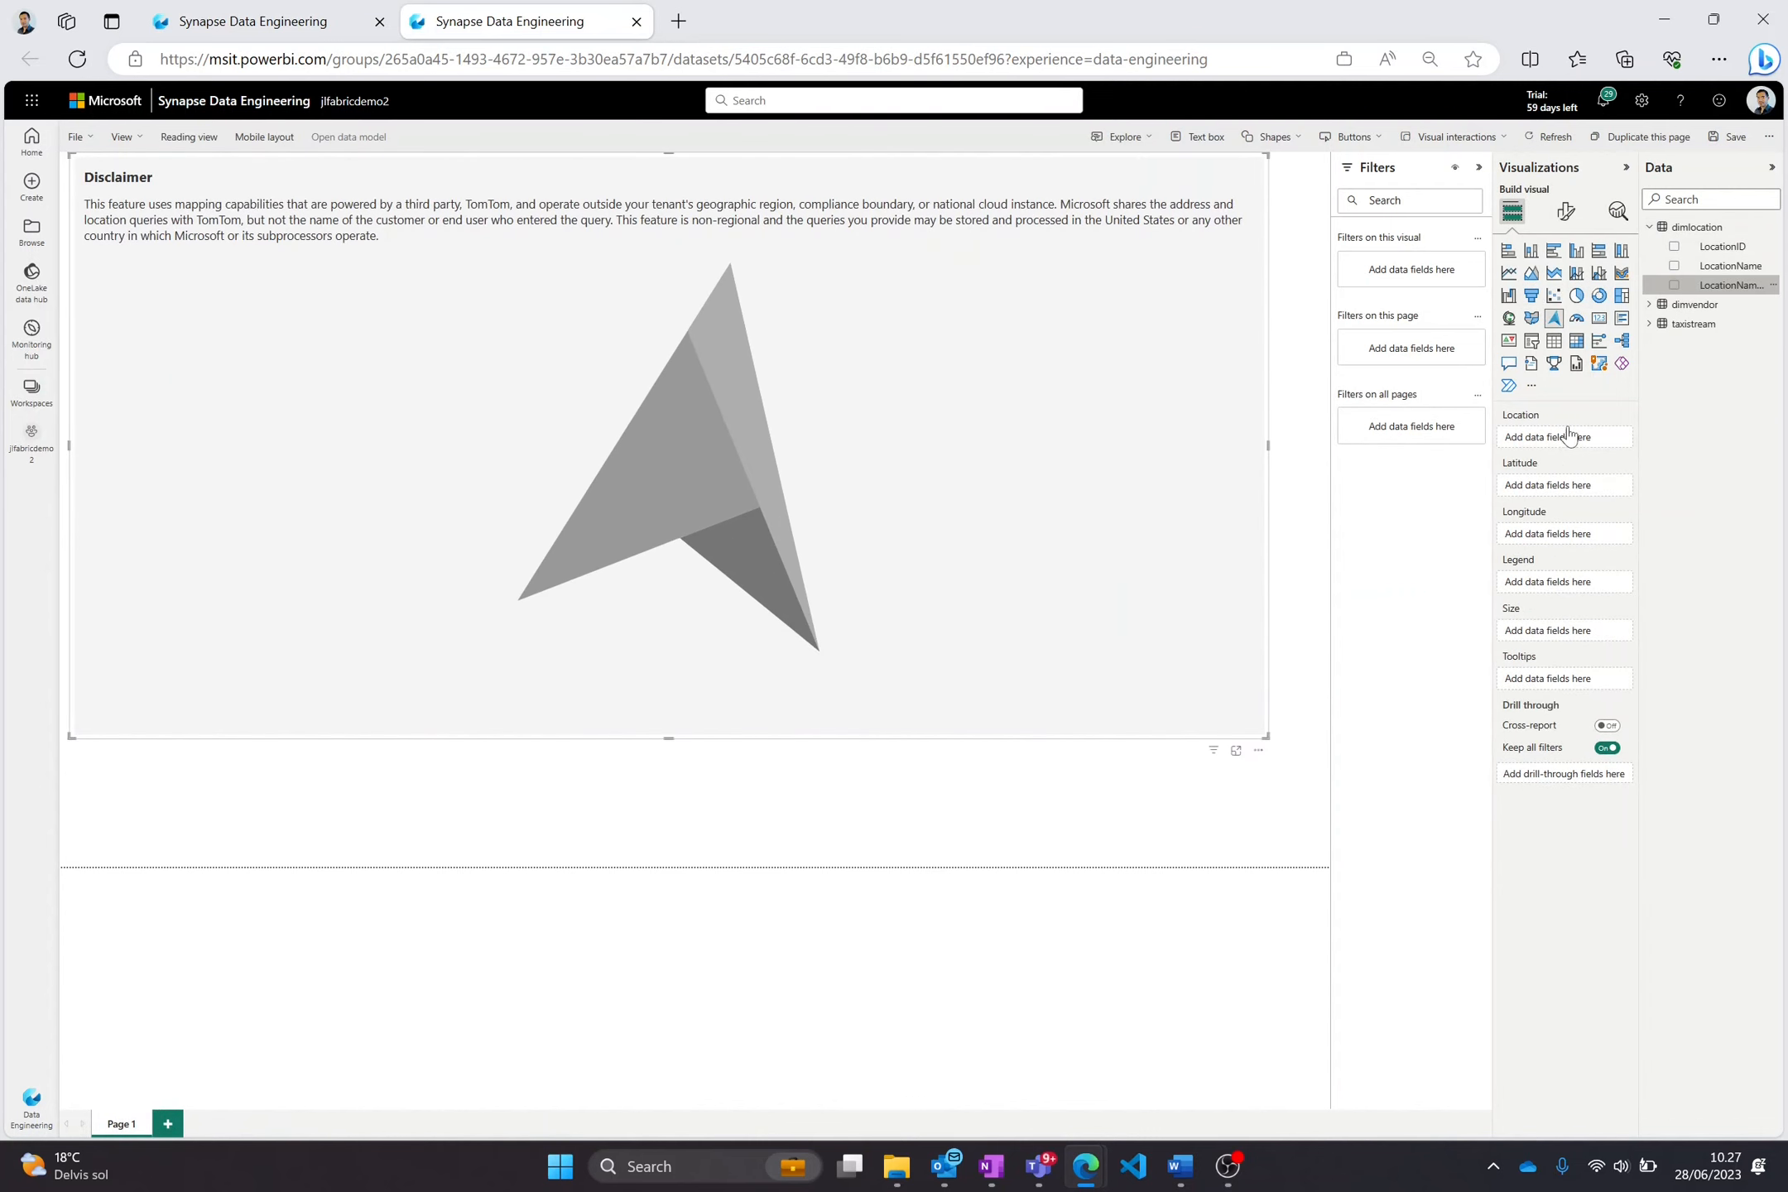
Size the map bubbles by taxistream total_amount, set dimvendor Name as the legend, and inspect the New York area.
left_click(1650, 323)
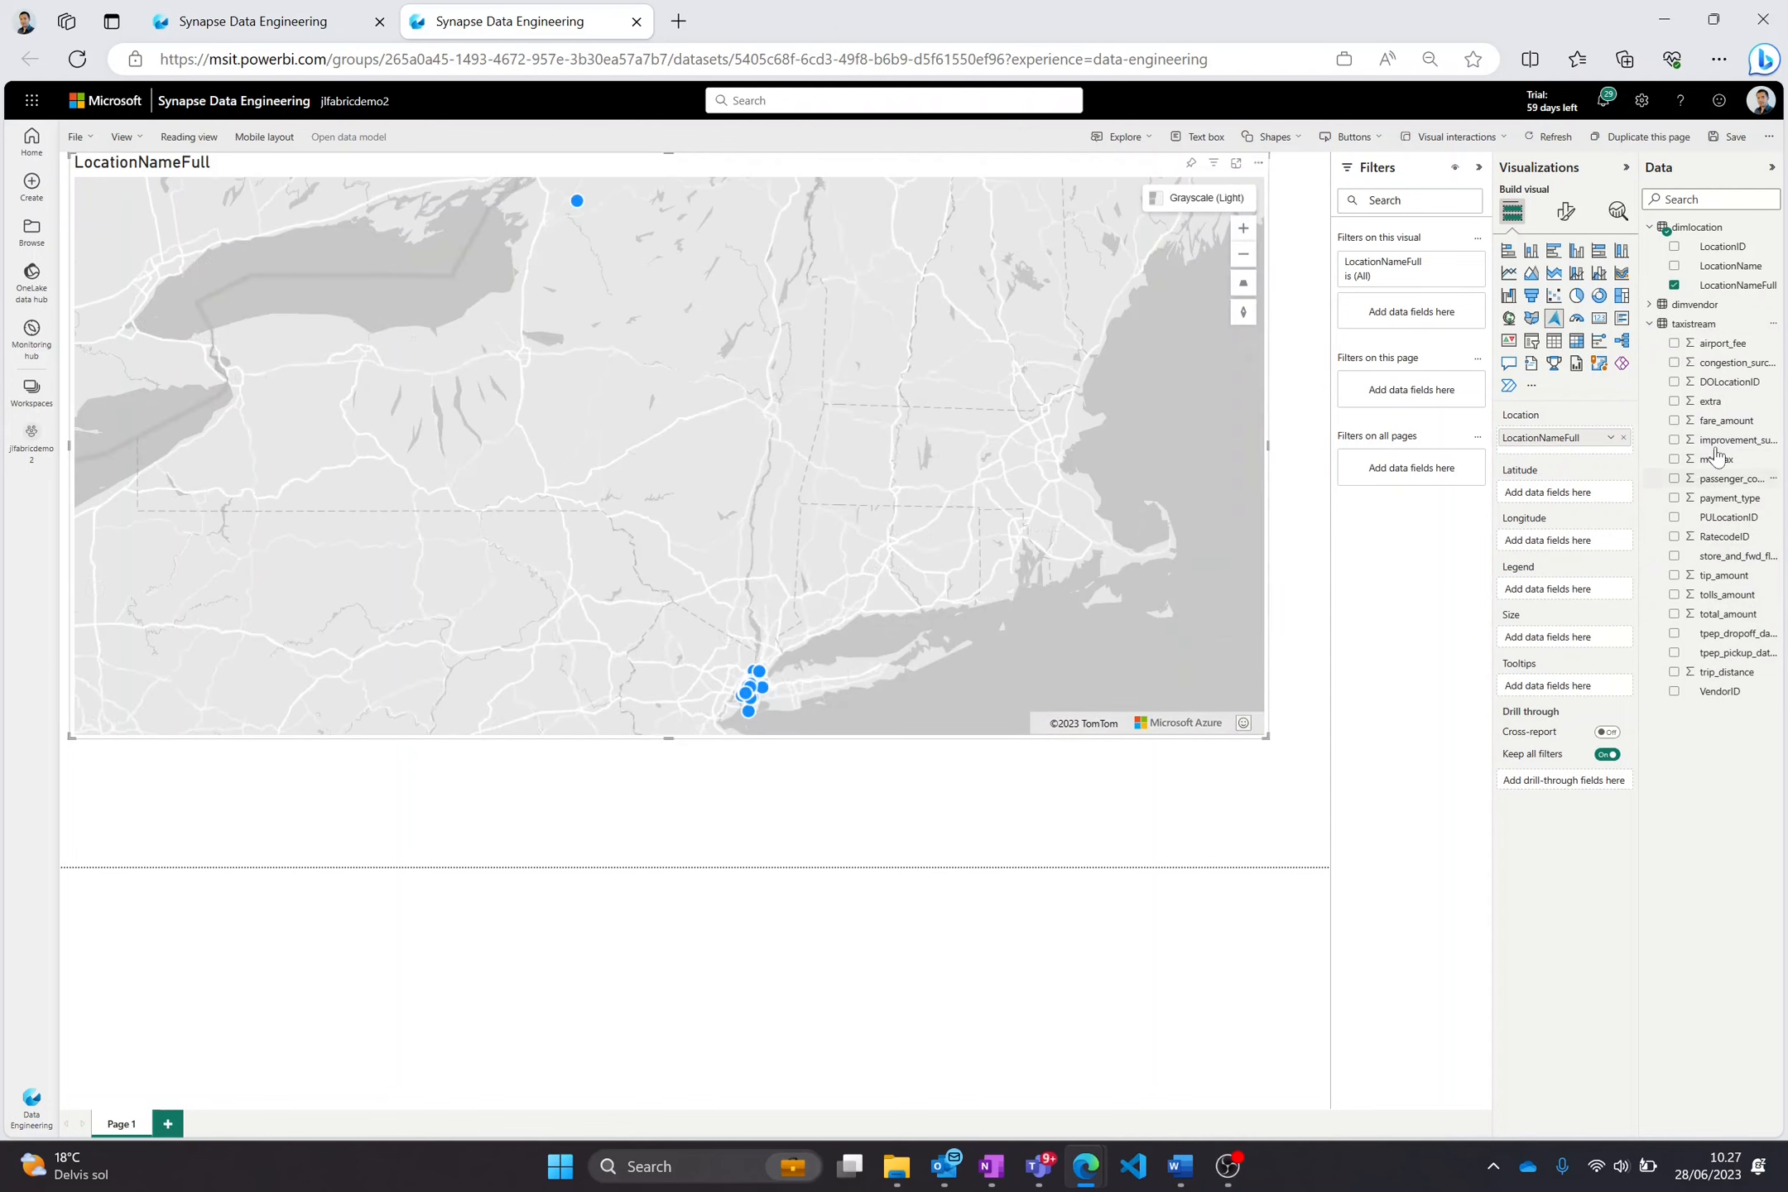
left_click_drag(1717, 614, 1531, 634)
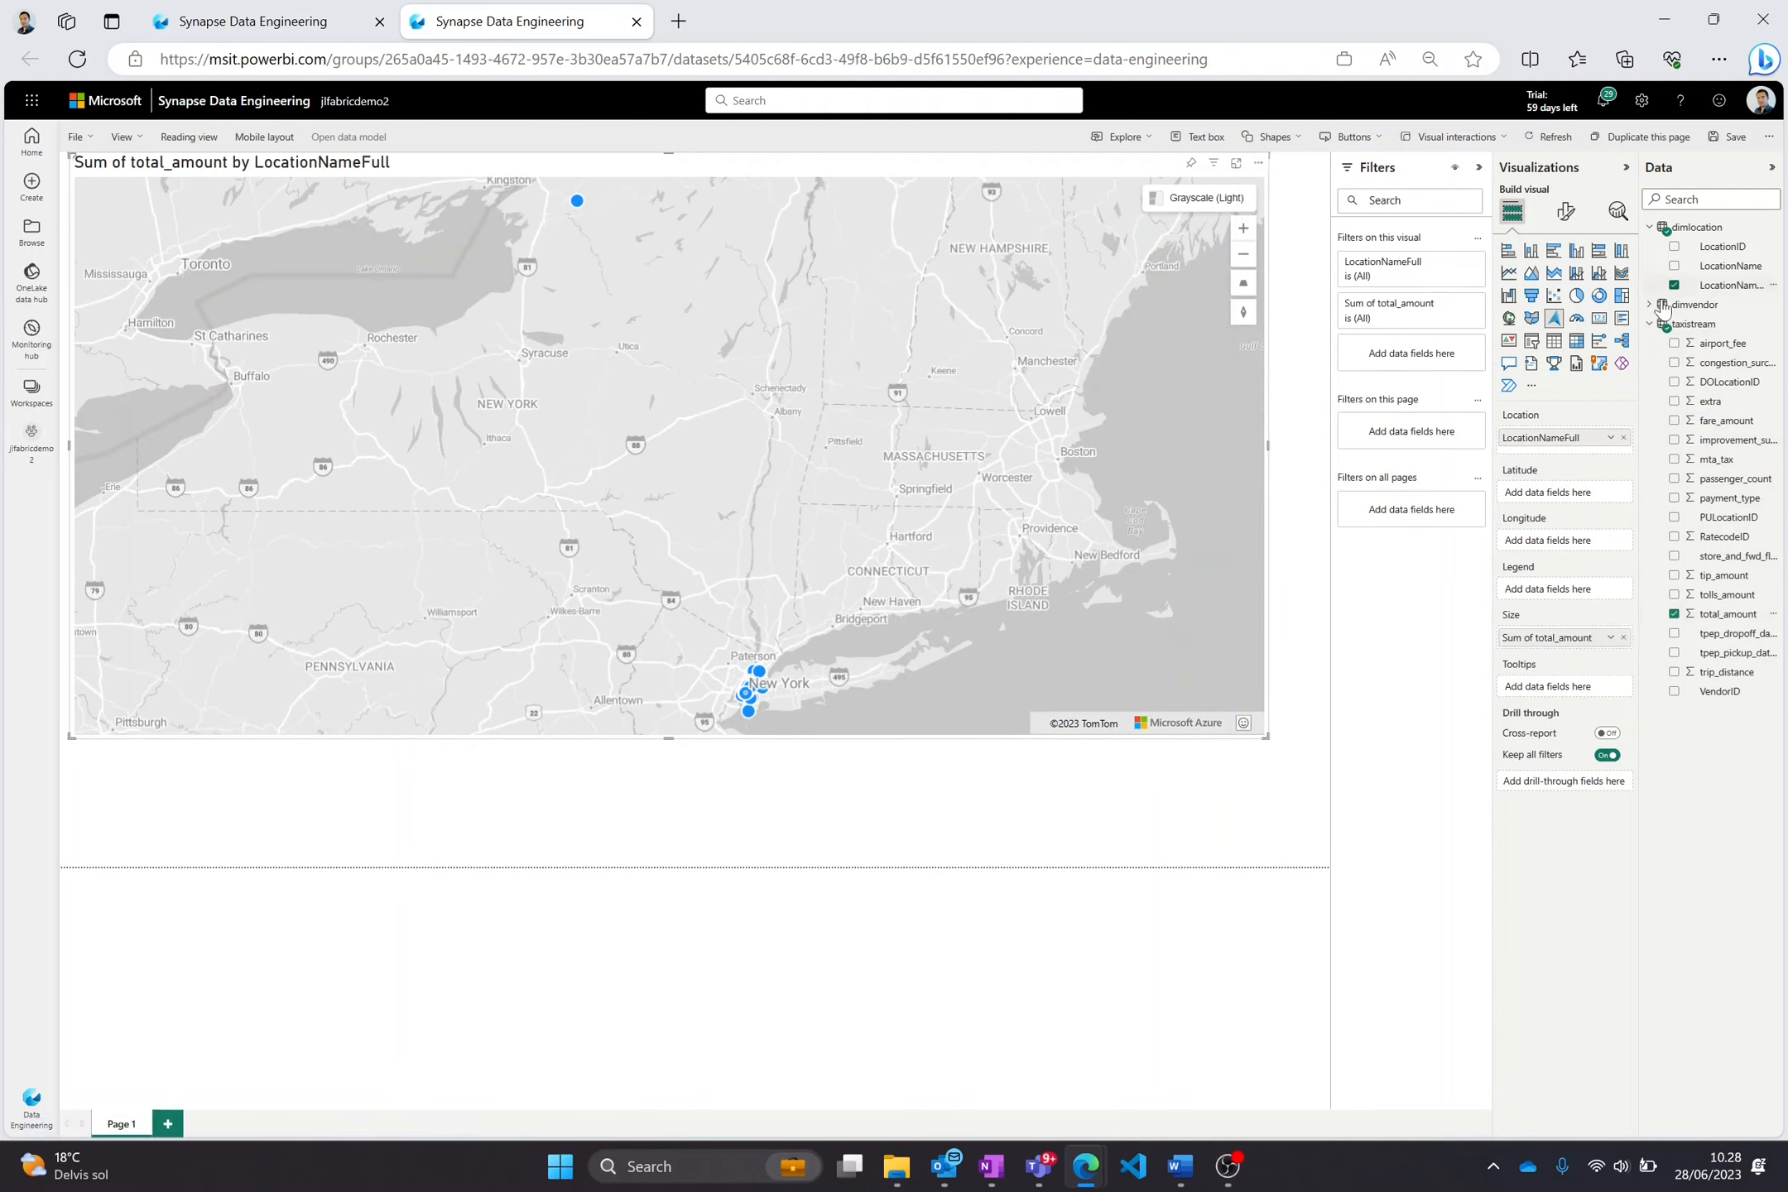
left_click(1664, 304)
left_click_drag(1712, 328, 1564, 589)
left_click_drag(870, 598, 843, 399)
triple_click(1244, 258)
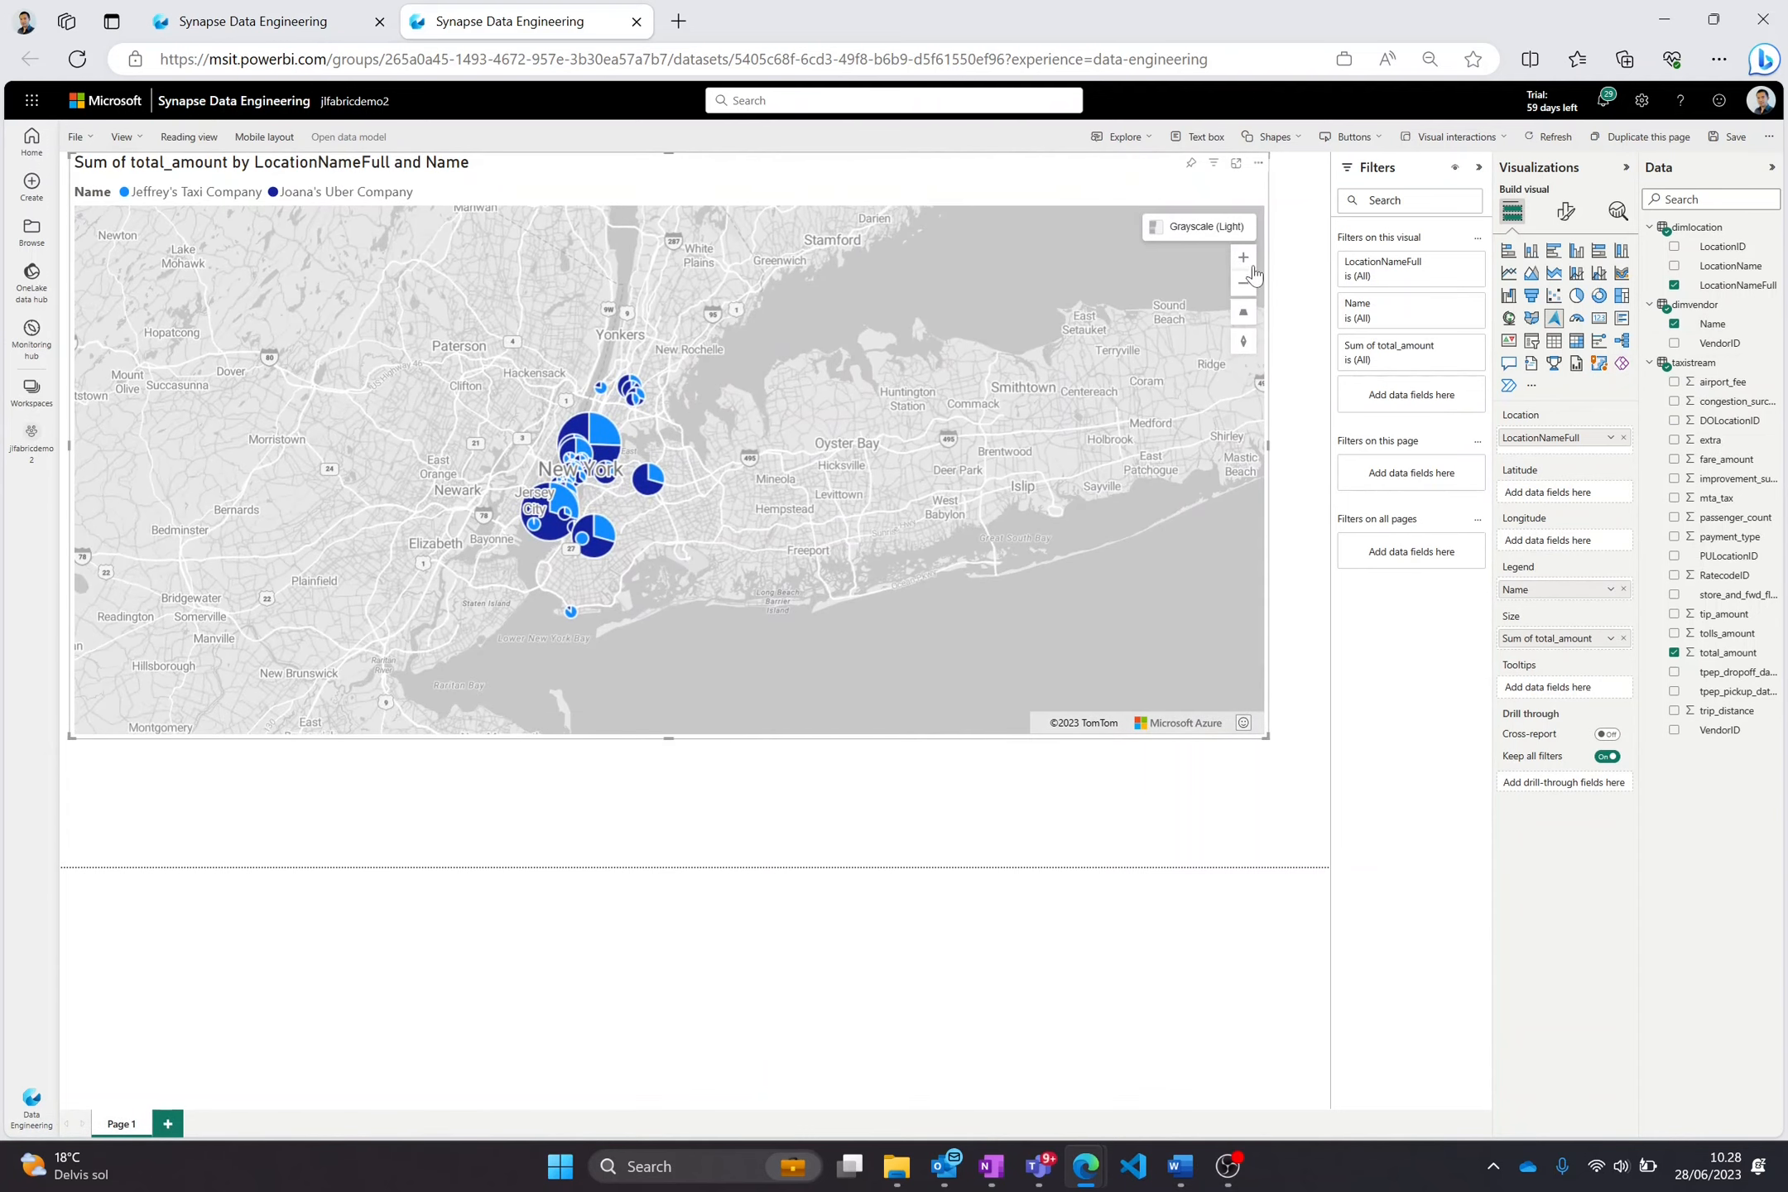
double_click(1243, 260)
left_click_drag(650, 467, 692, 422)
Save a copy of the report as "done" in the jlfabricdemo2 workspace and open that workspace.
left_click(78, 137)
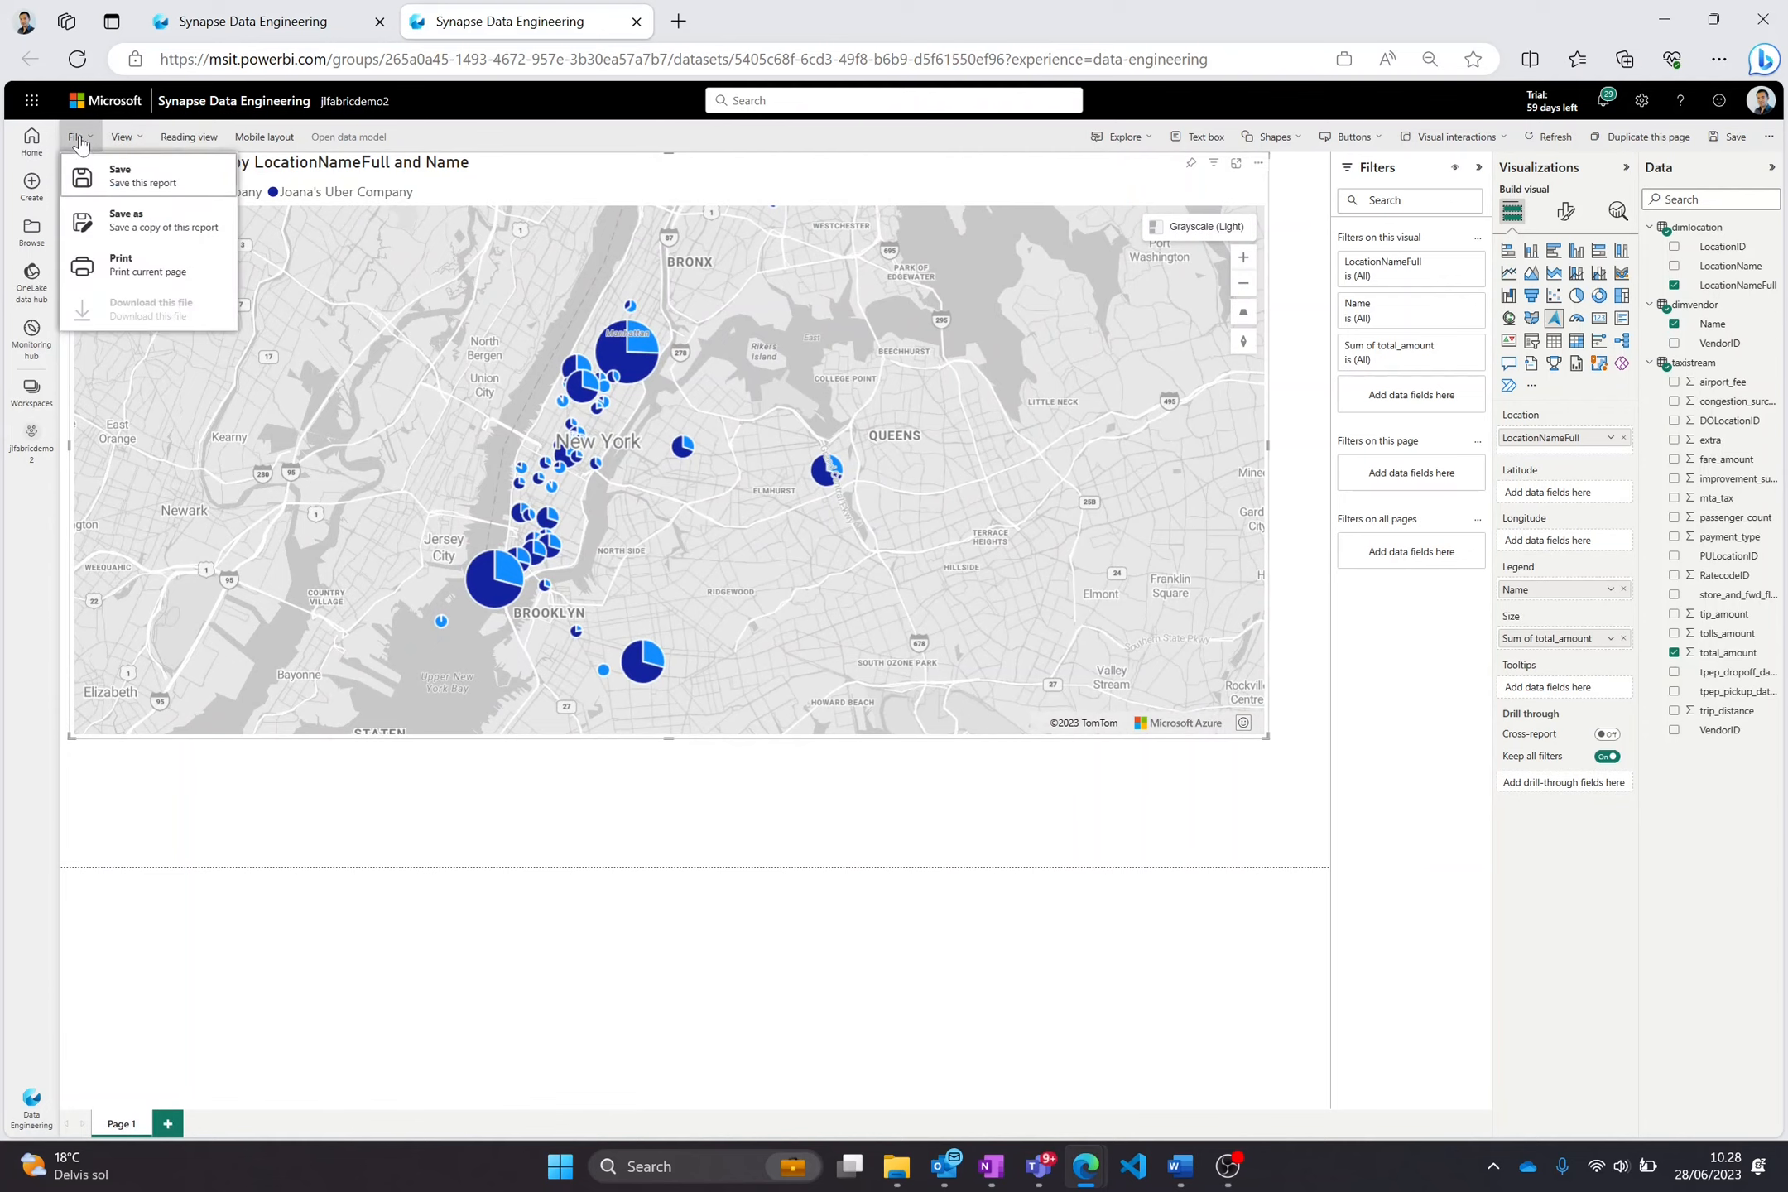
left_click(116, 222)
type("done")
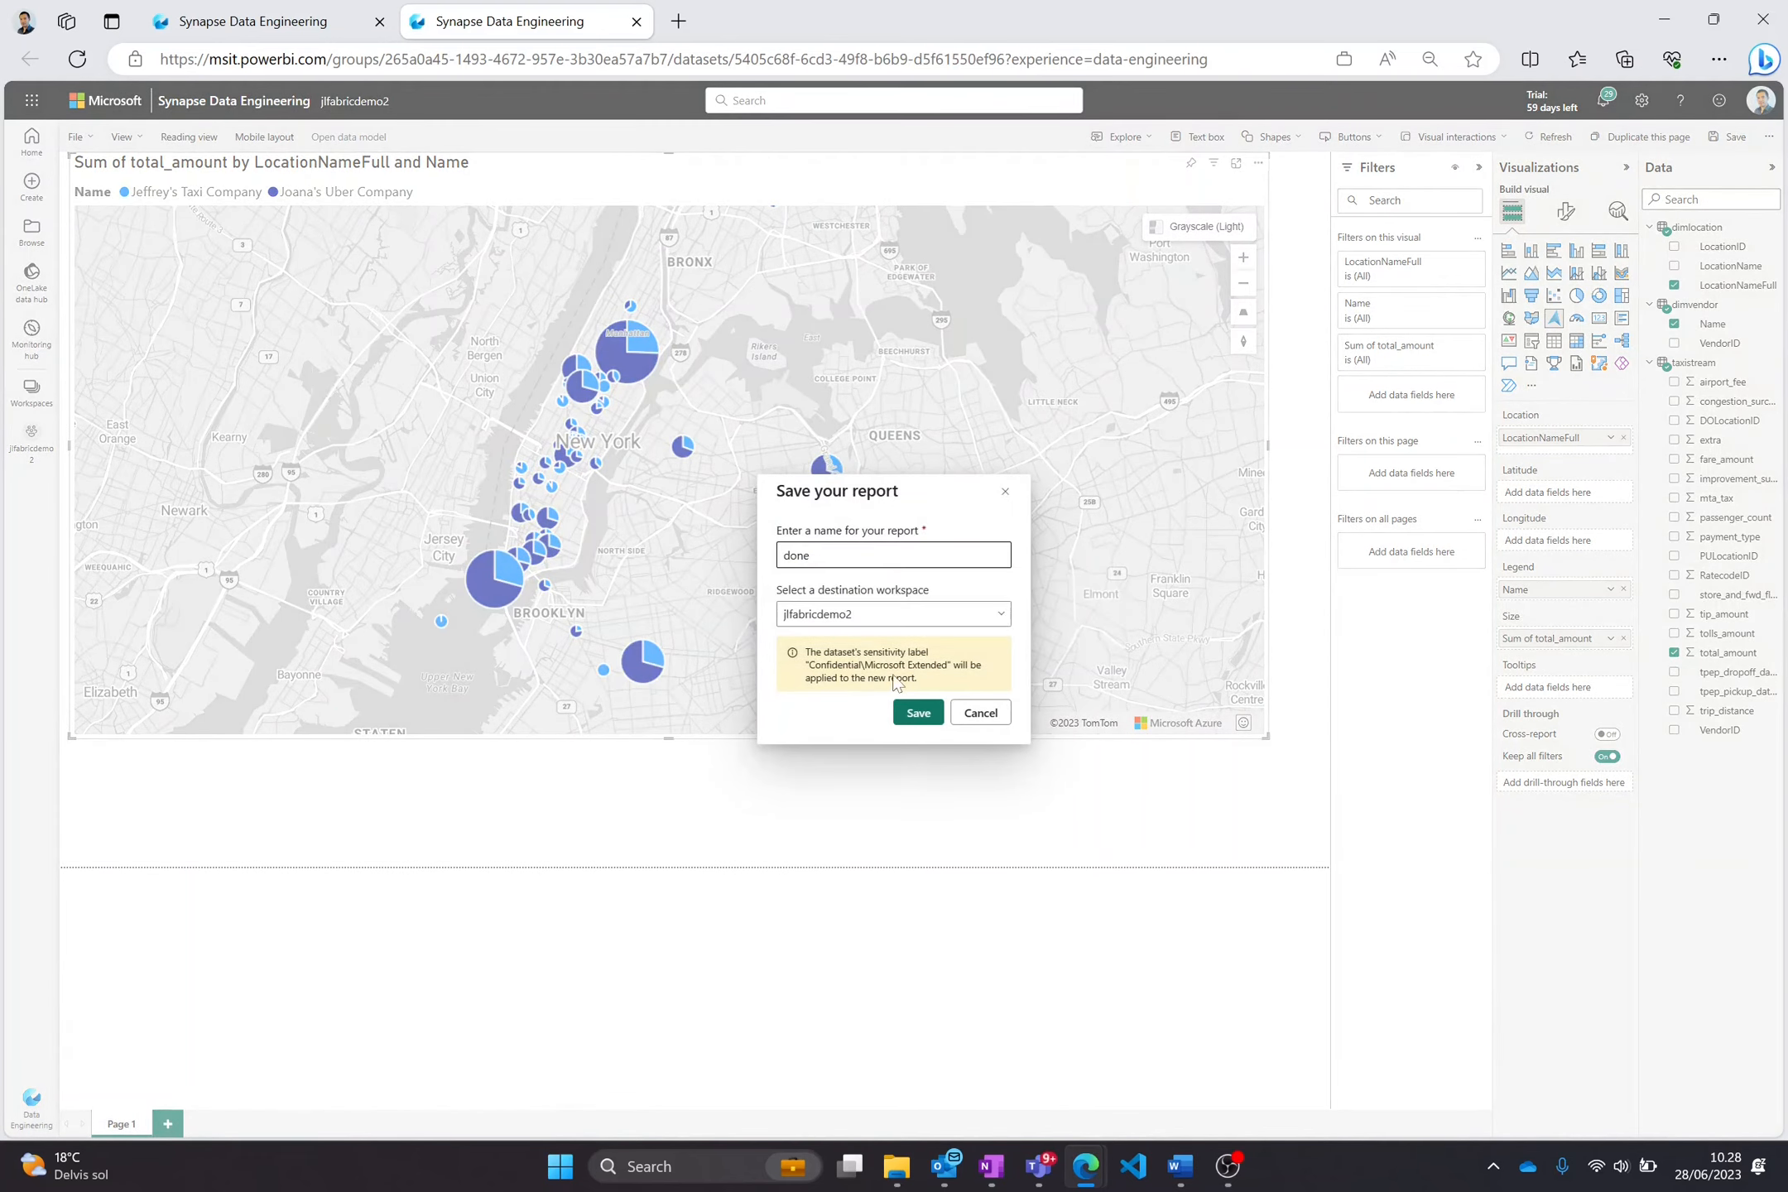
left_click(962, 624)
left_click(963, 625)
left_click(918, 711)
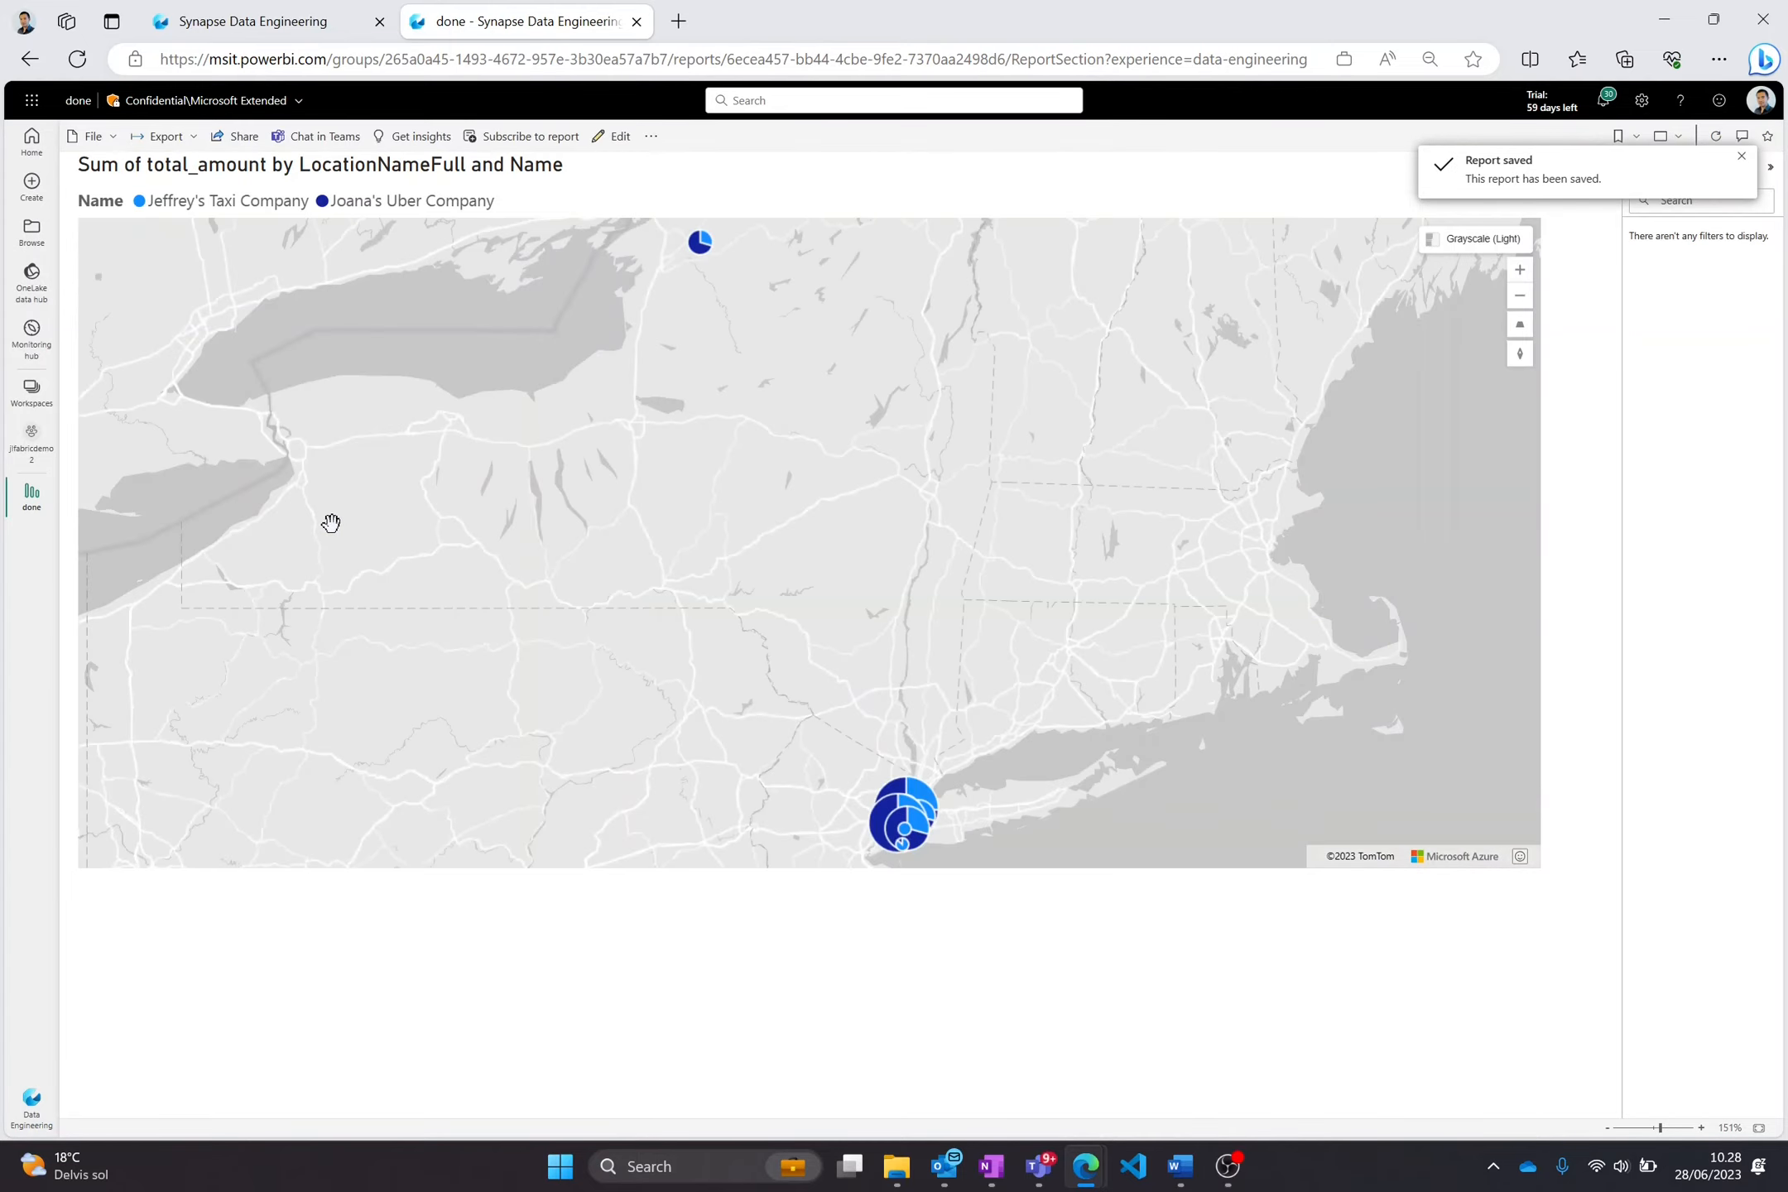
left_click(31, 438)
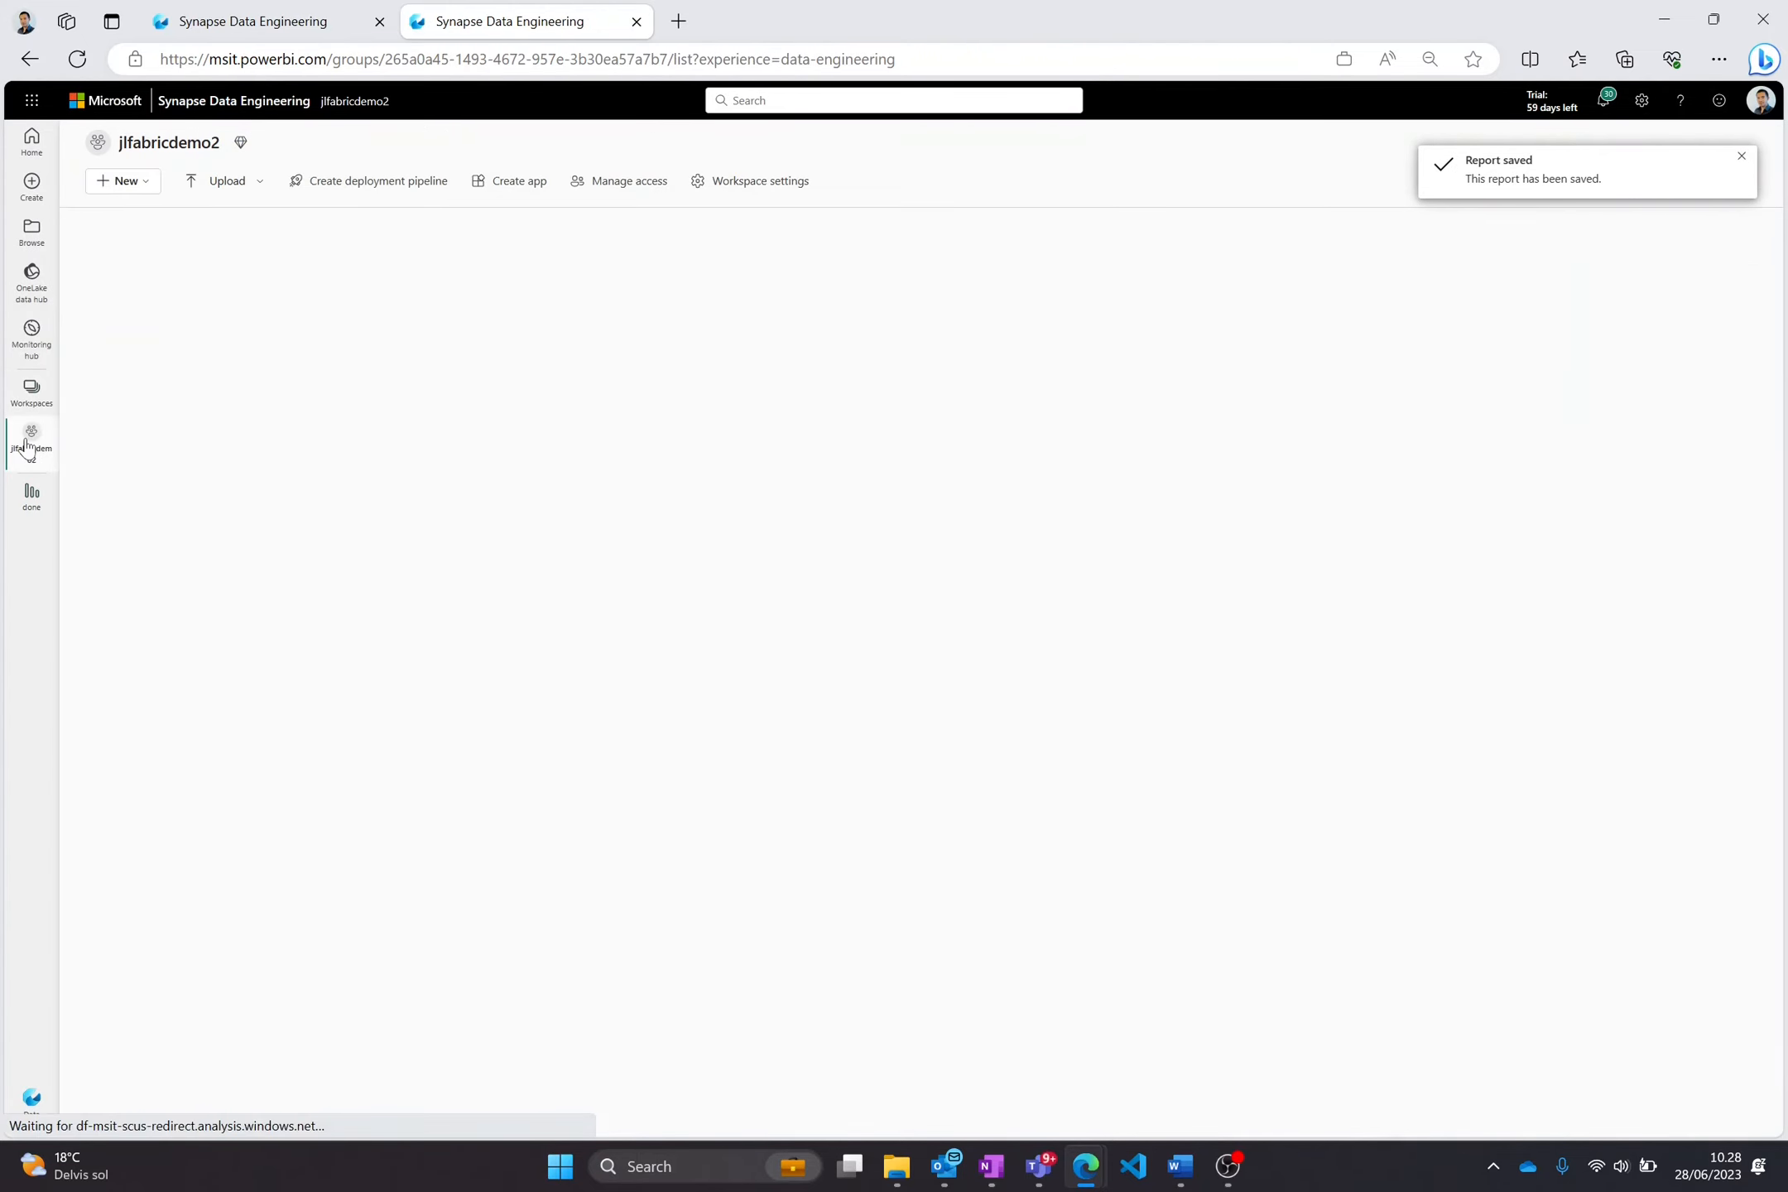